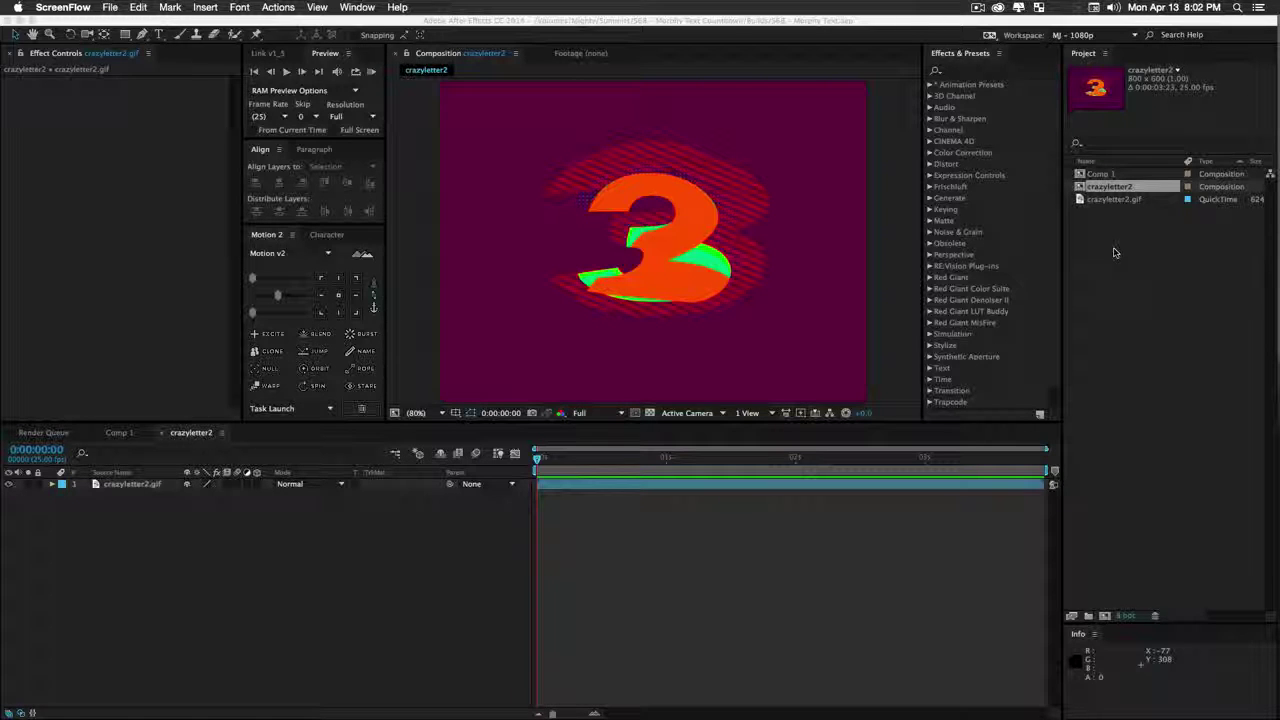
Preview the animated number in the crazyletter2 composition and switch to Comp 1
click(309, 592)
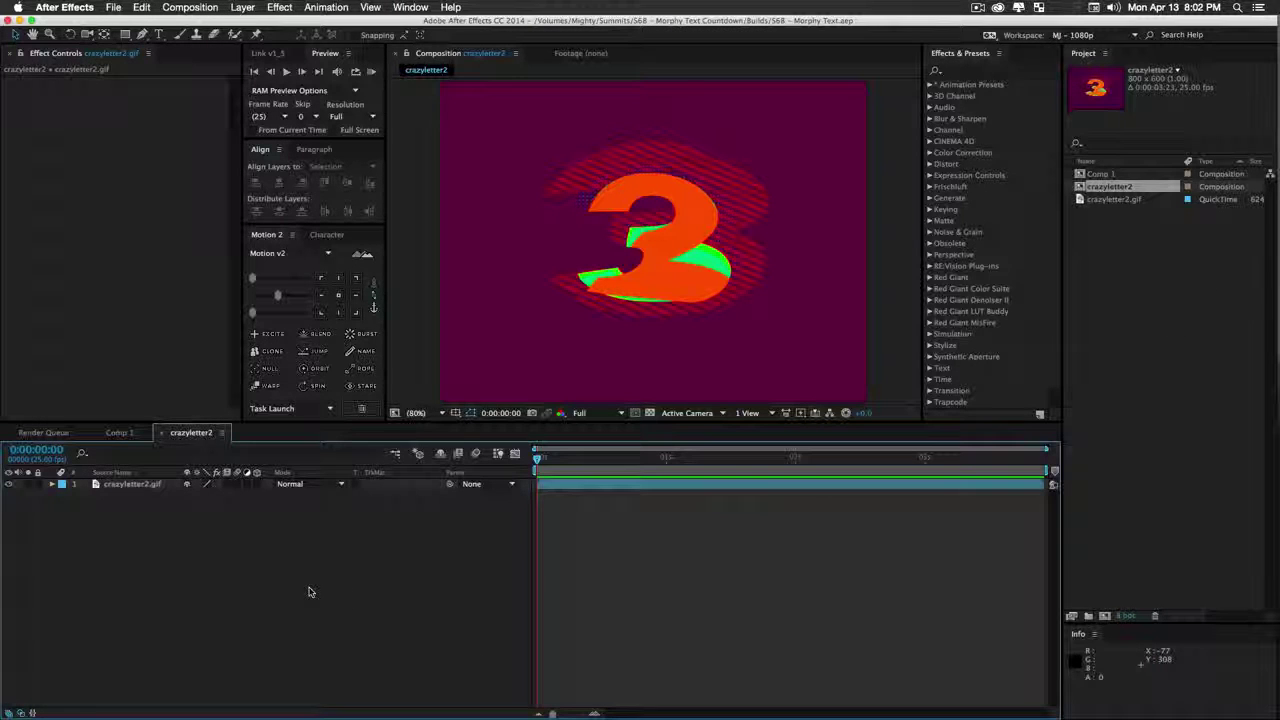
key(space)
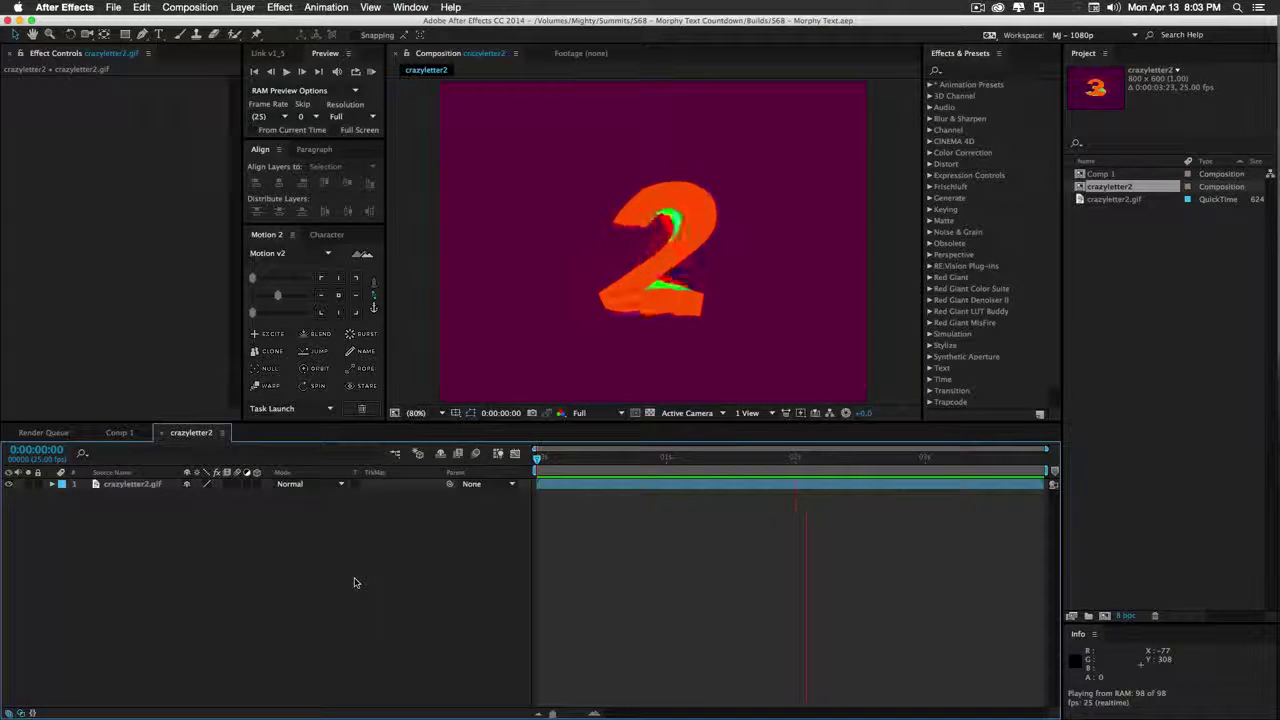
click(118, 432)
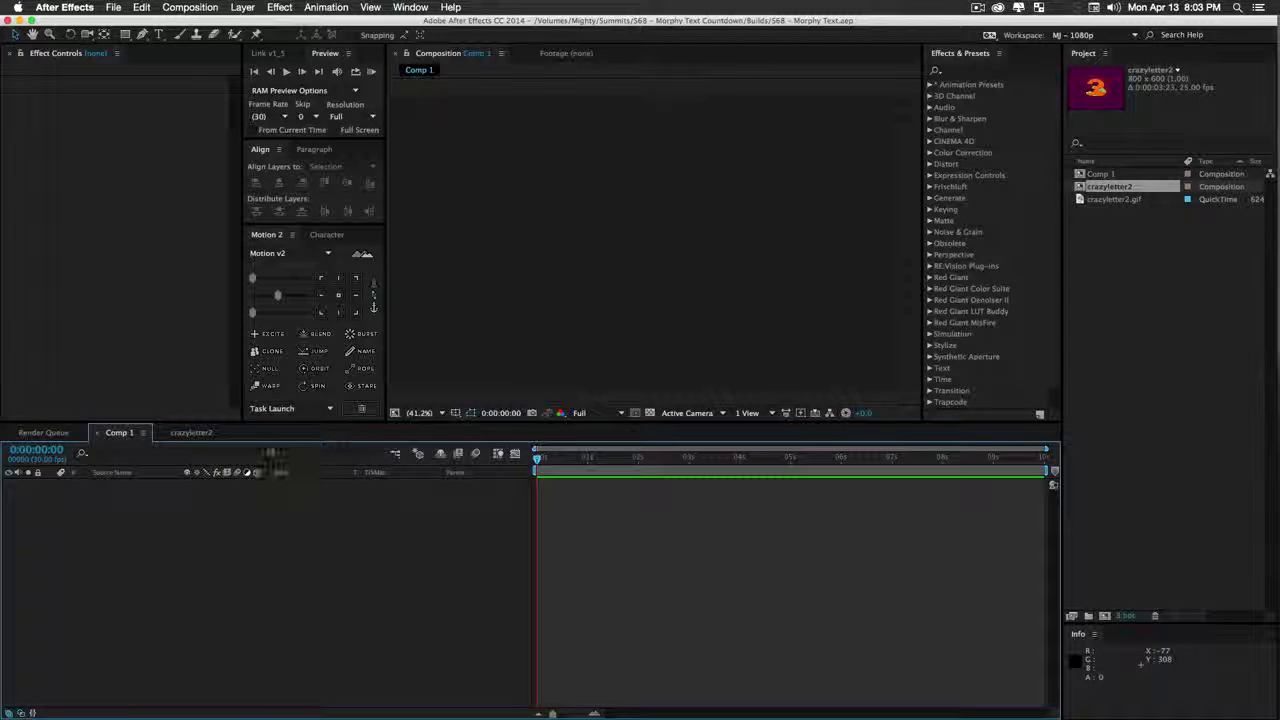
Create a paragraph text layer reading "3" inside a text box around the middle of Comp 1
click(573, 291)
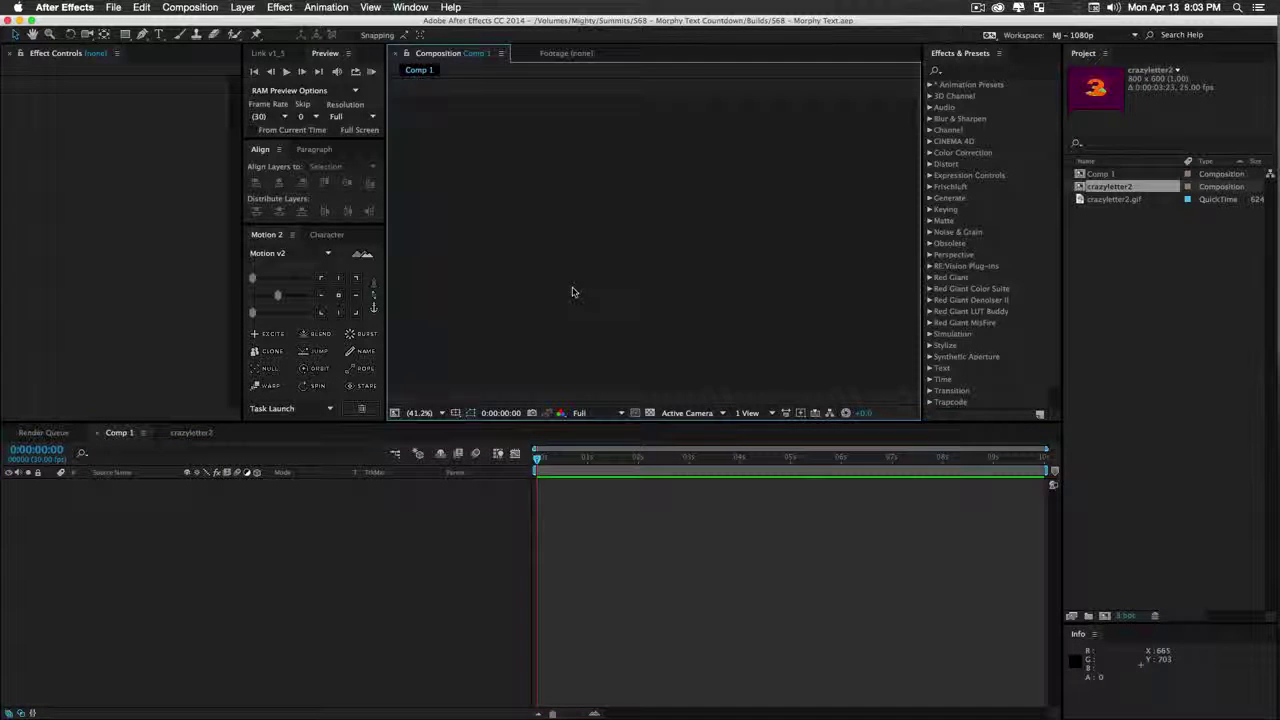
key(super+t)
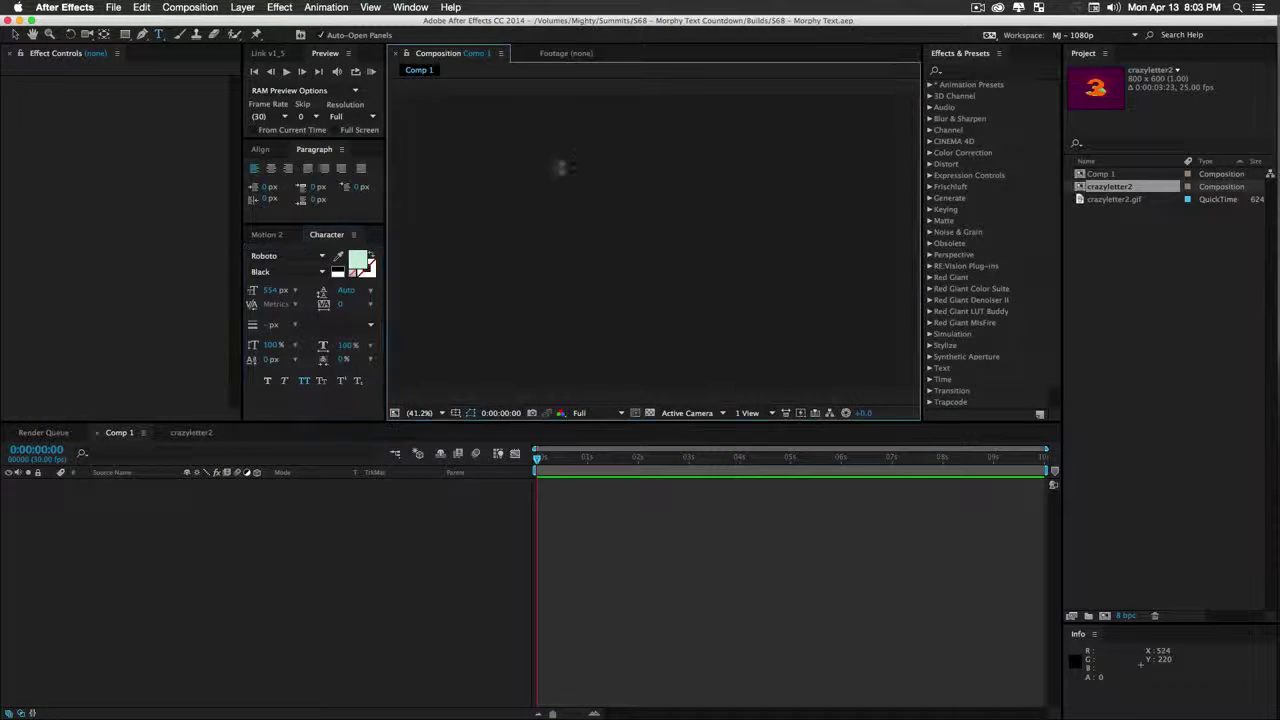
drag(536, 150, 816, 333)
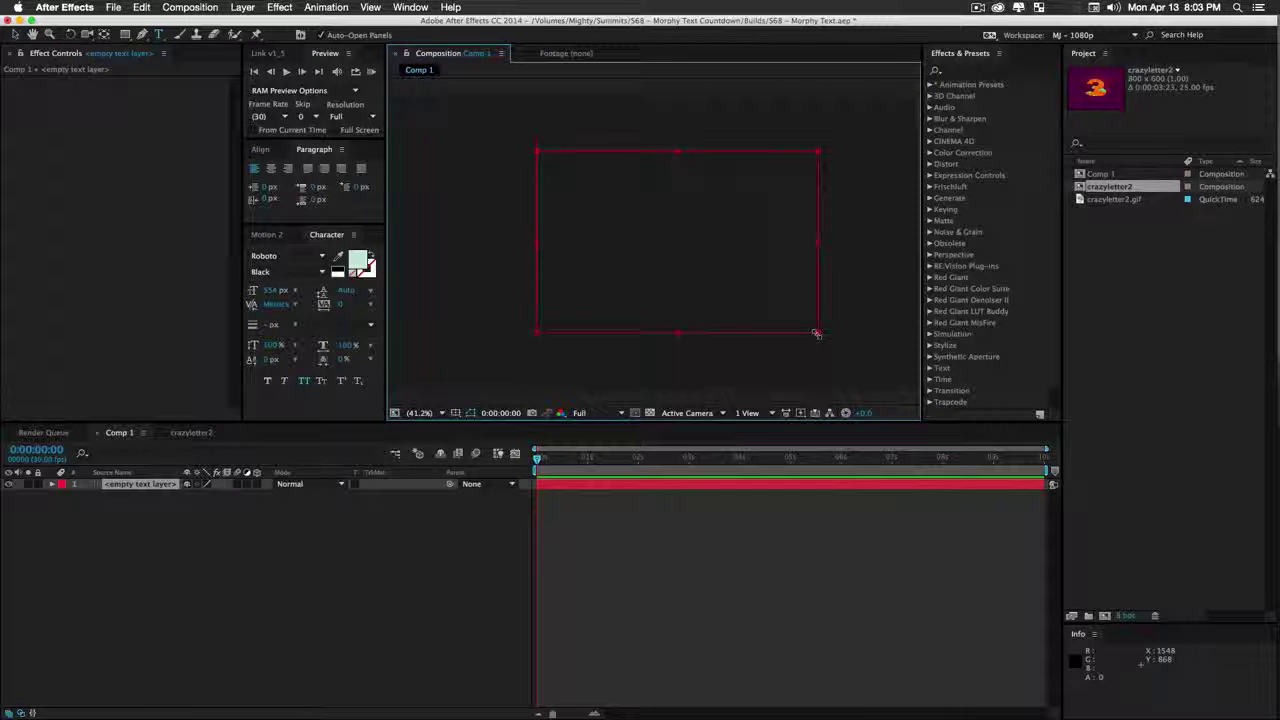
text(3)
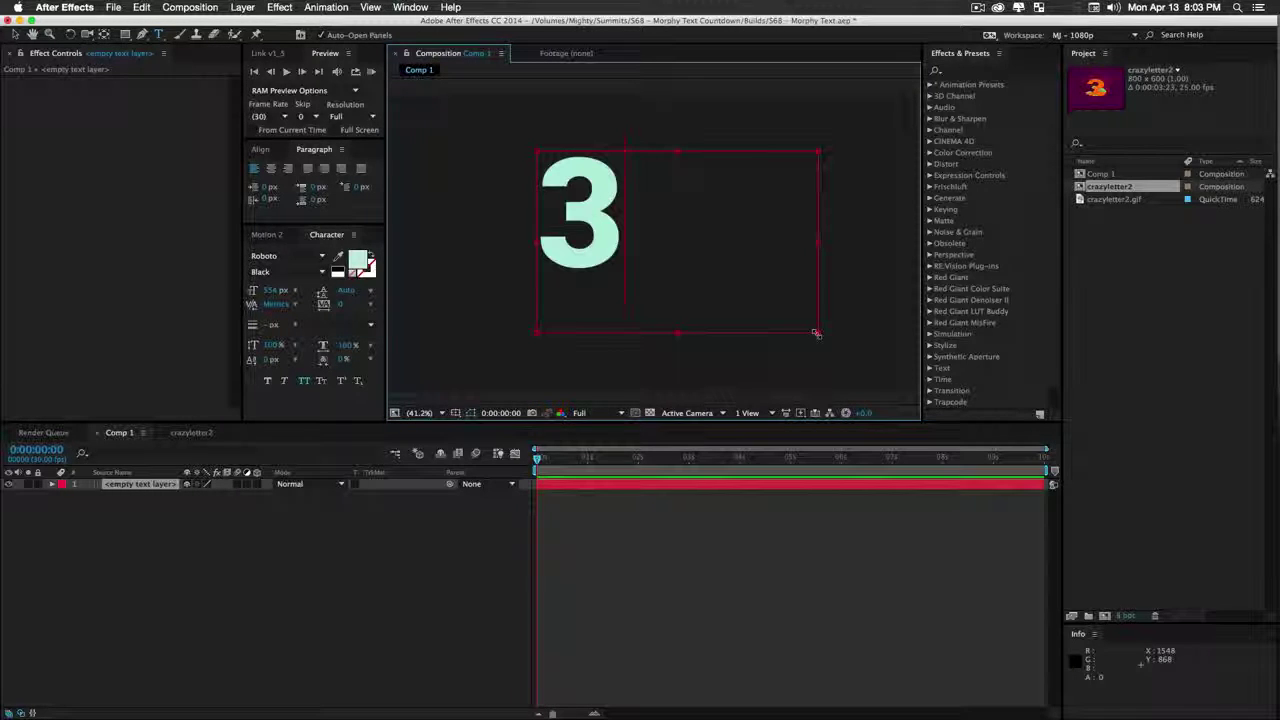
click(151, 521)
Duplicate the "3" text layer and change the copy's text to "2"
click(127, 486)
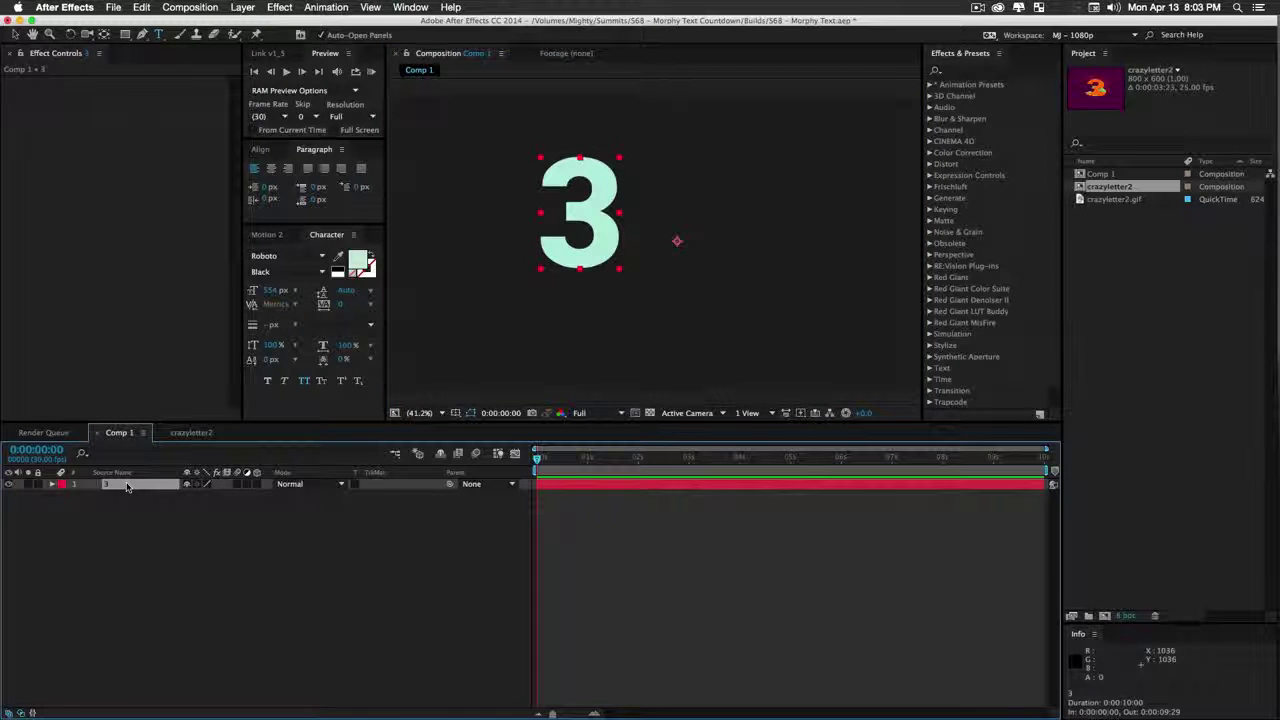
key(ctrl+d)
double_click(97, 487)
text(2)
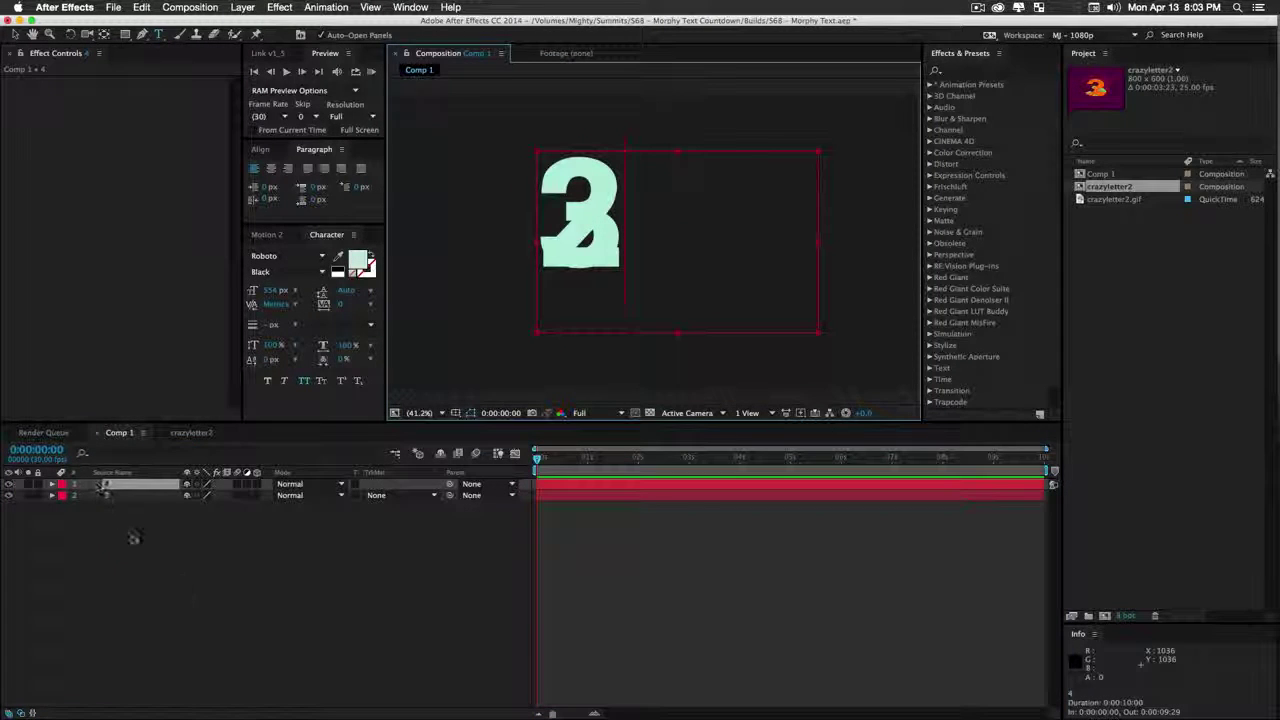
click(135, 538)
Duplicate the "2" text layer and change the new copy's text to "1"
click(108, 486)
key(ctrl+d)
double_click(98, 488)
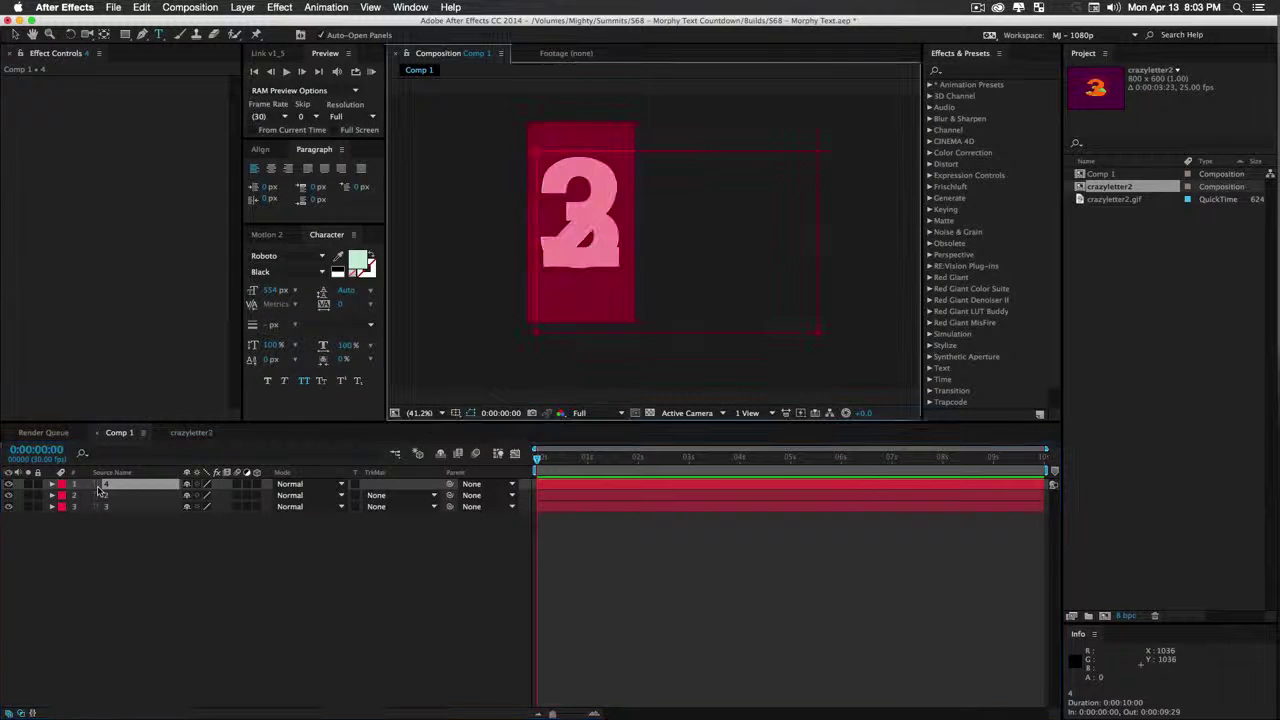
text(1)
click(201, 592)
Centre the anchor points of all three number layers on their glyphs with Motion v2
click(113, 507)
shift+click(114, 487)
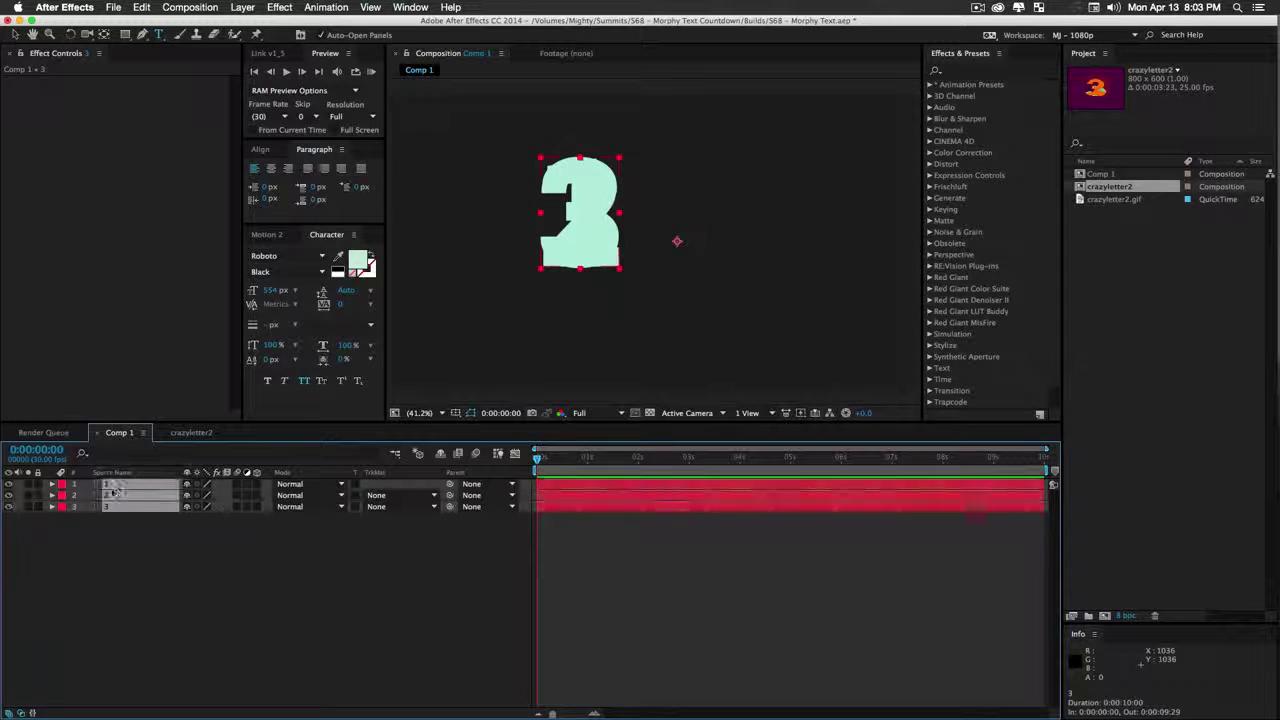
key(ctrl+a)
click(266, 234)
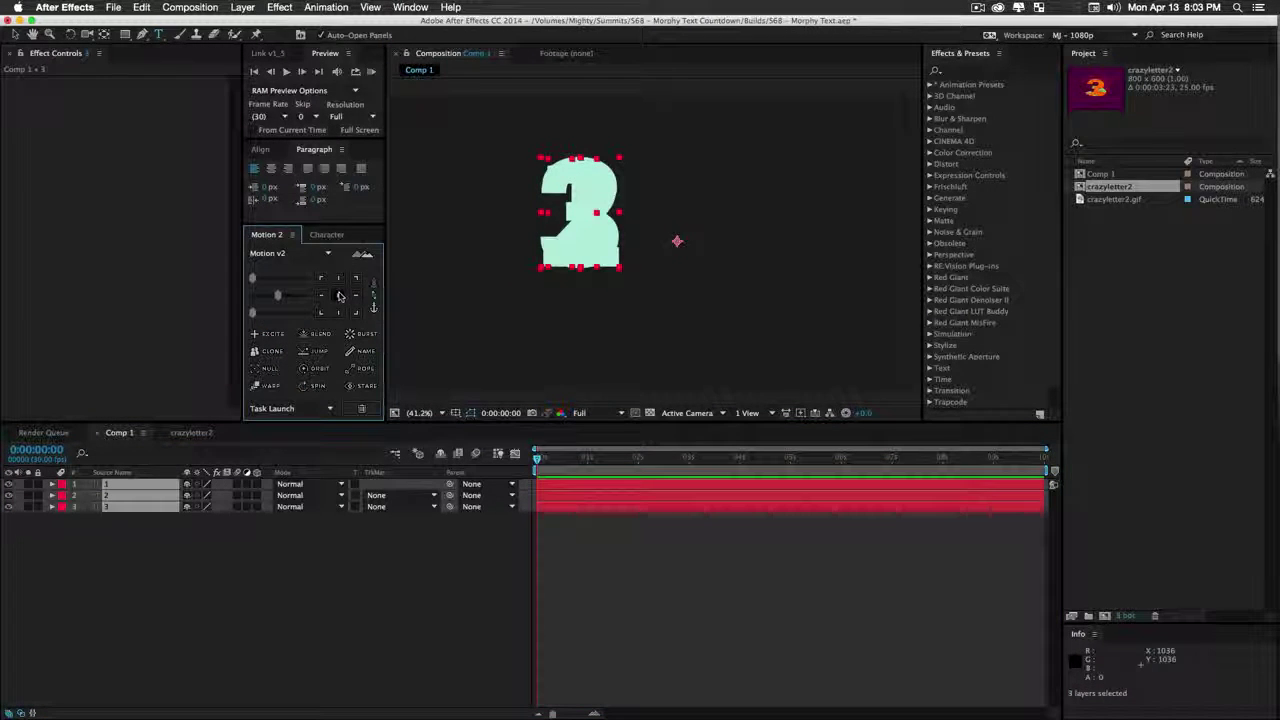
click(340, 295)
Align the three number layers to the composition's horizontal and vertical centre
click(260, 149)
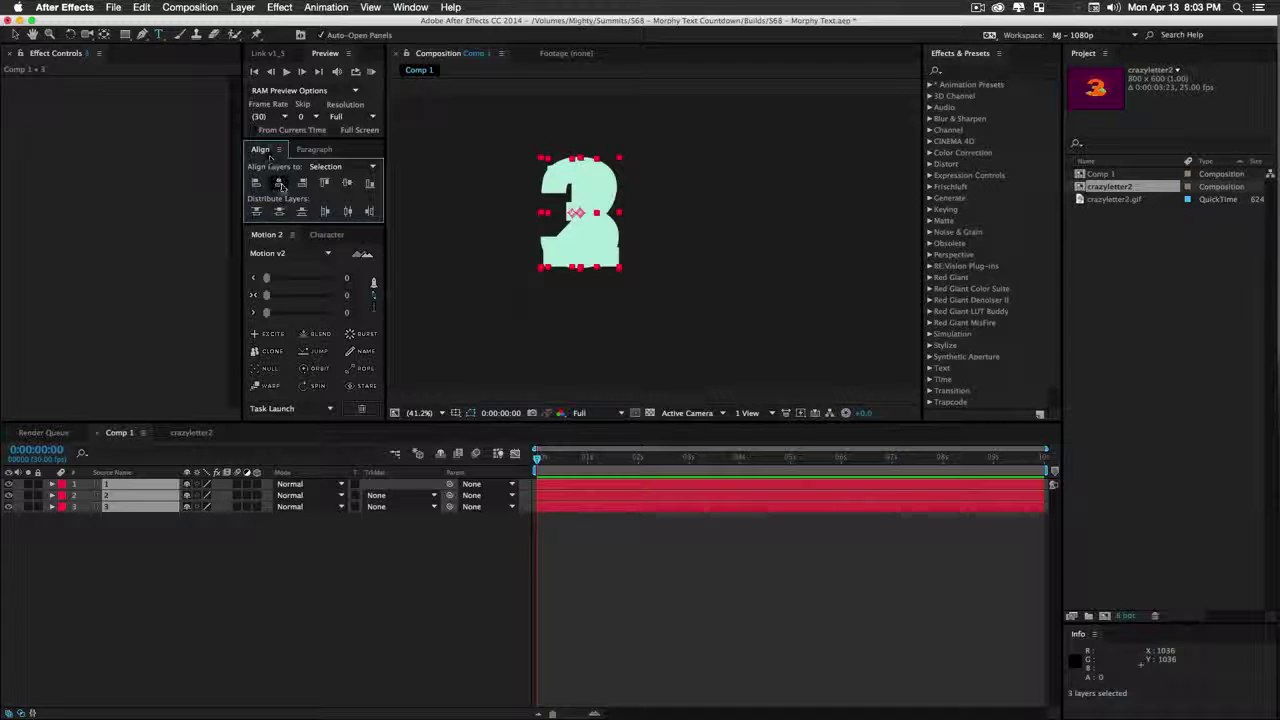
click(340, 166)
click(335, 178)
click(301, 183)
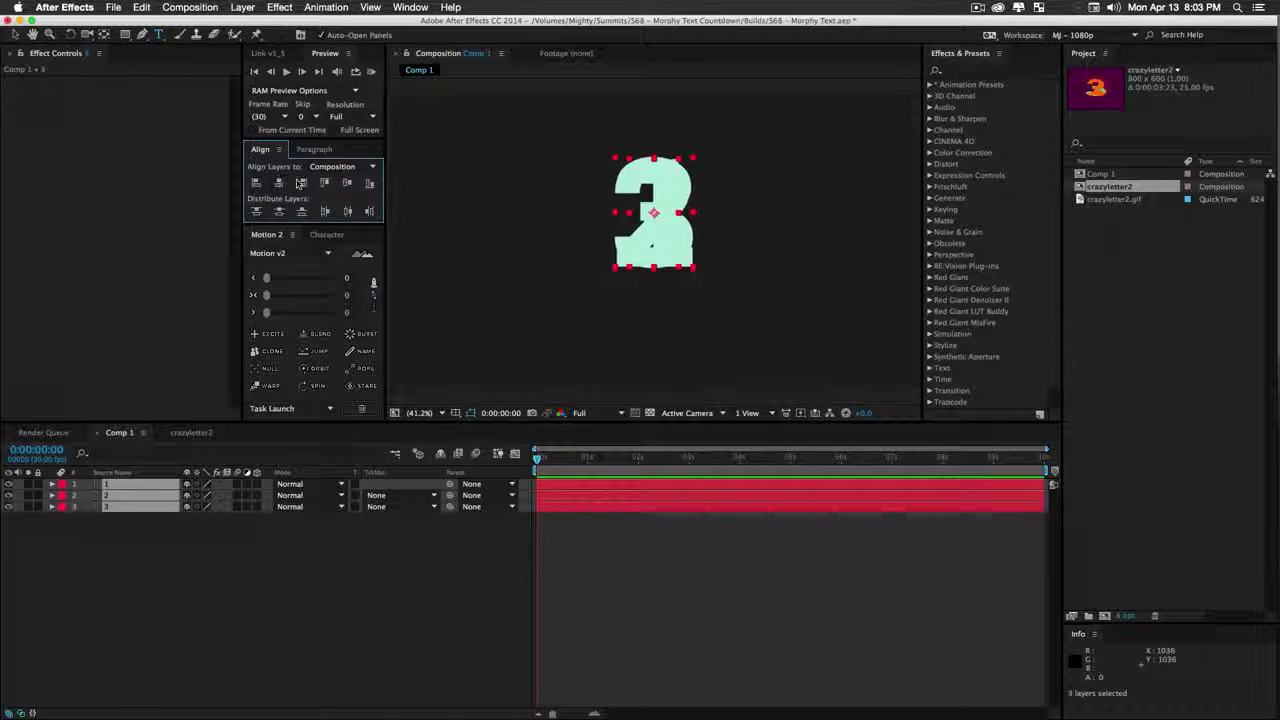
click(347, 183)
Hide the "1" and "2" text layers, leaving only the "3" visible
click(298, 595)
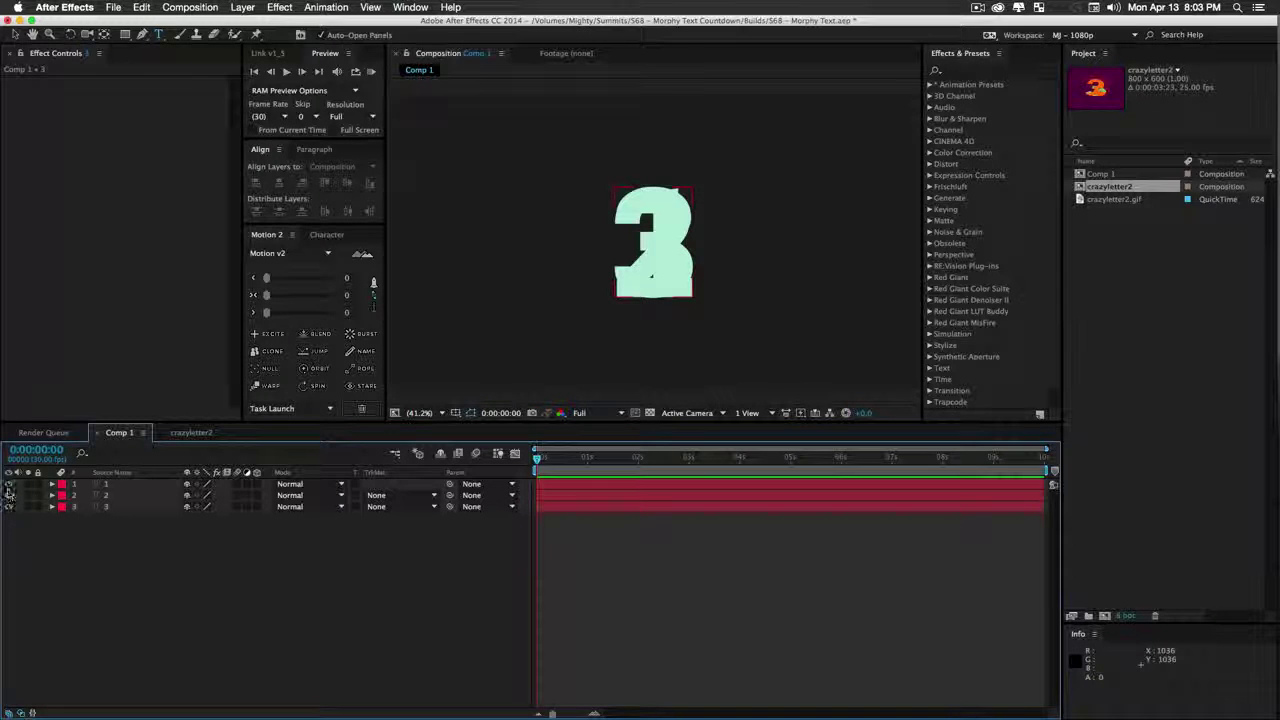
drag(9, 495, 9, 483)
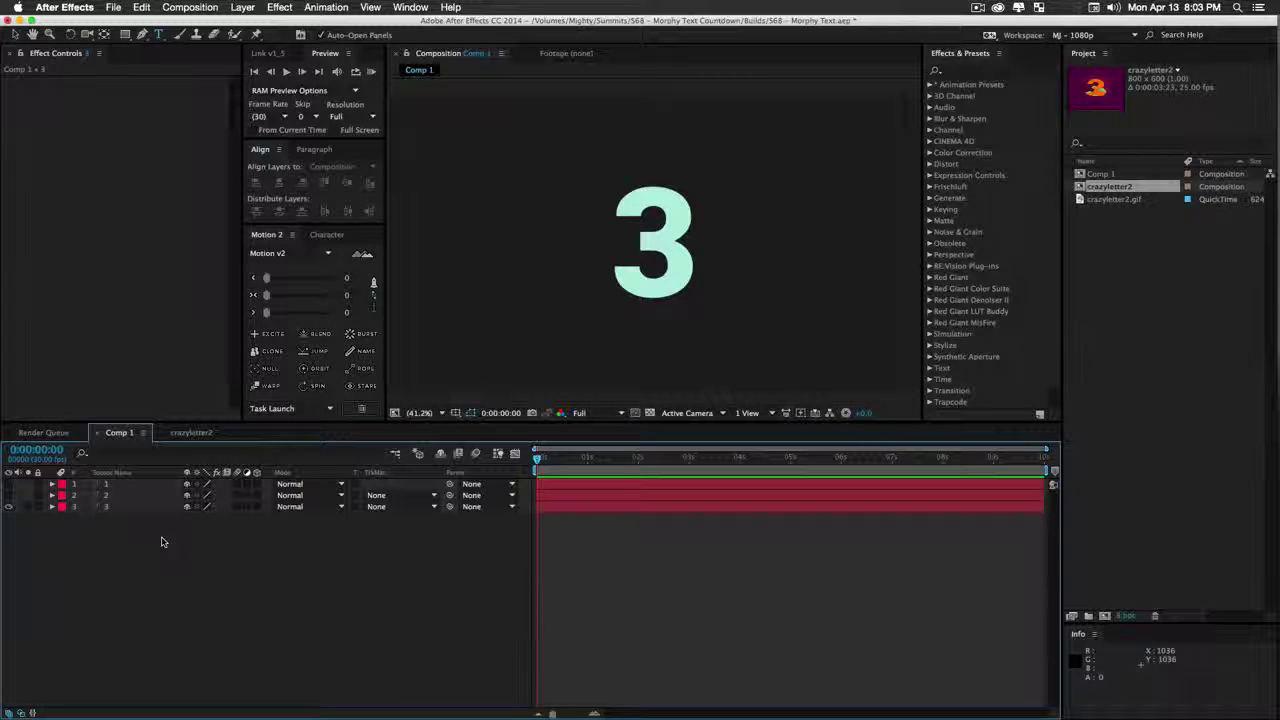
right_click(140, 508)
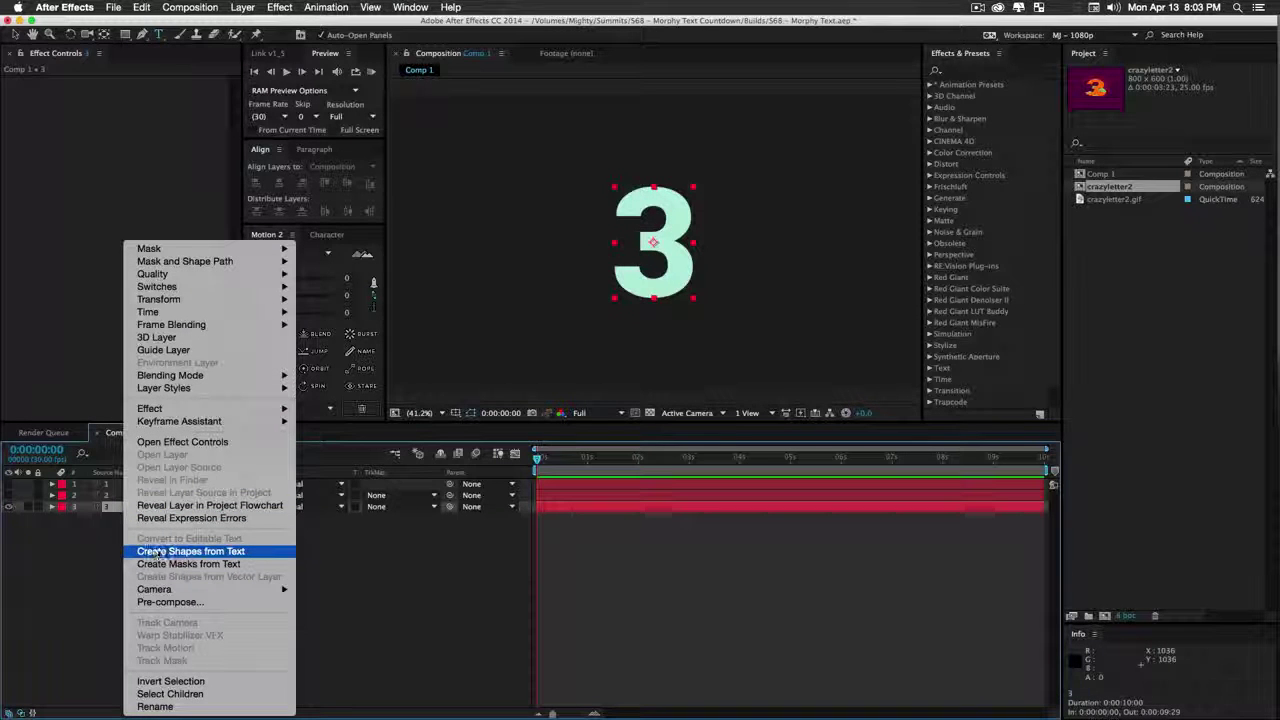
click(60, 551)
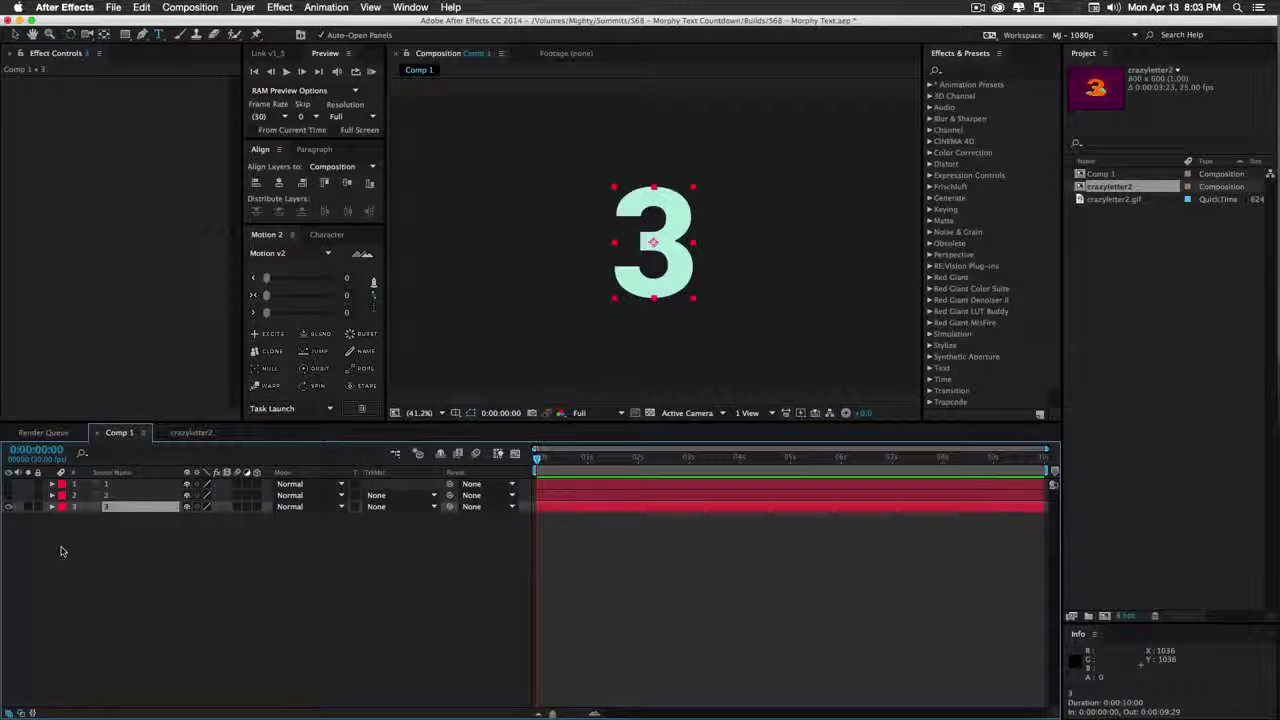
click(91, 550)
Lock the "3" text layer and set the Pen tool's shape style to no fill with a blue stroke
click(38, 506)
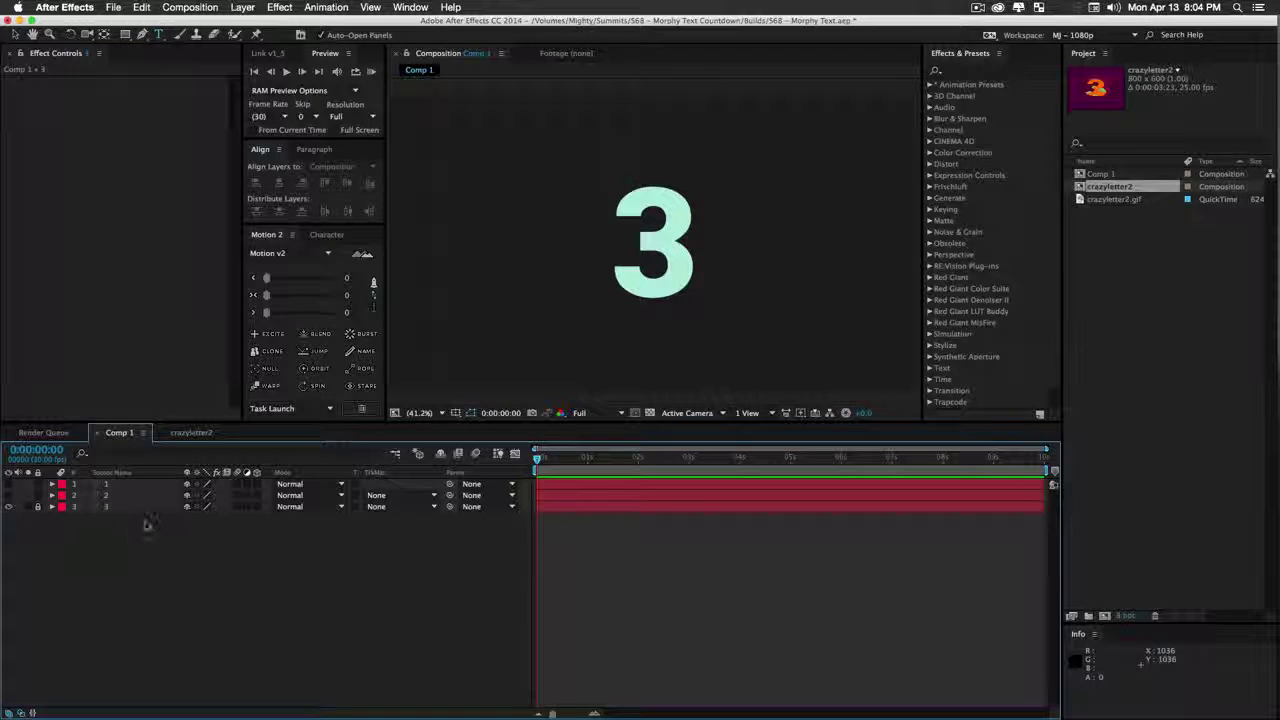
key(g)
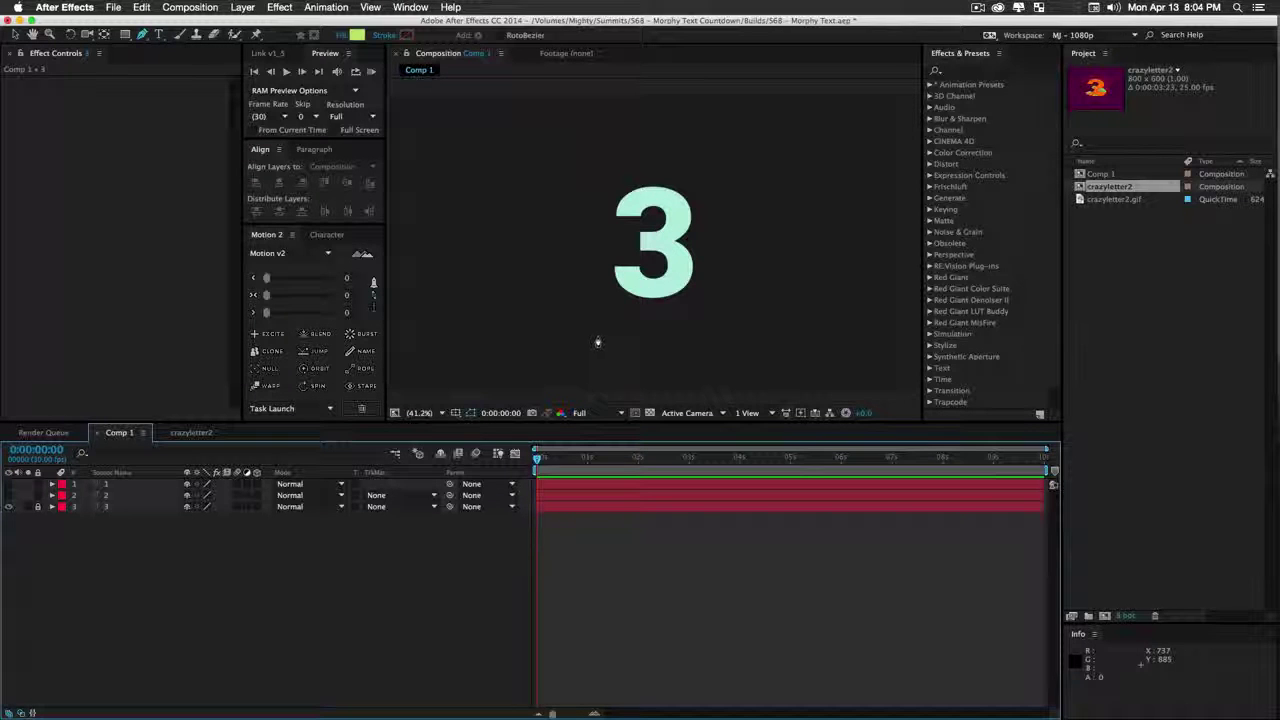
key(z)
click(657, 268)
click(669, 232)
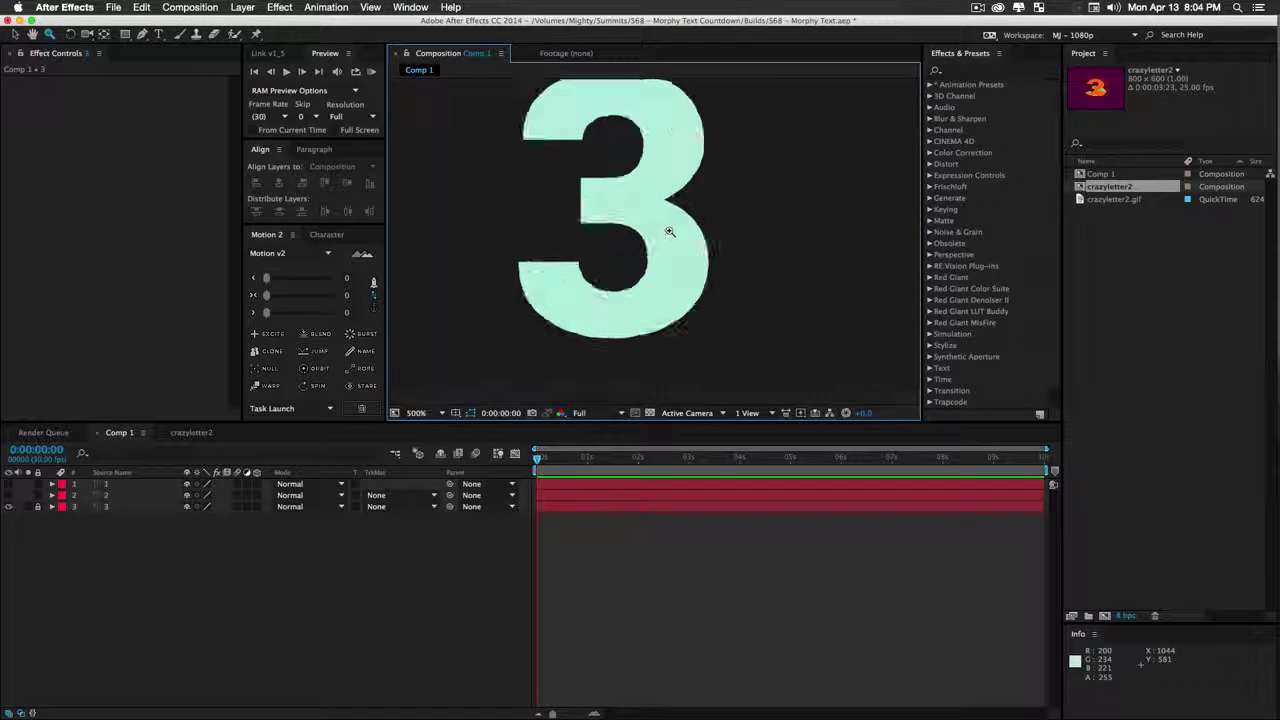
key(g)
drag(668, 232, 670, 266)
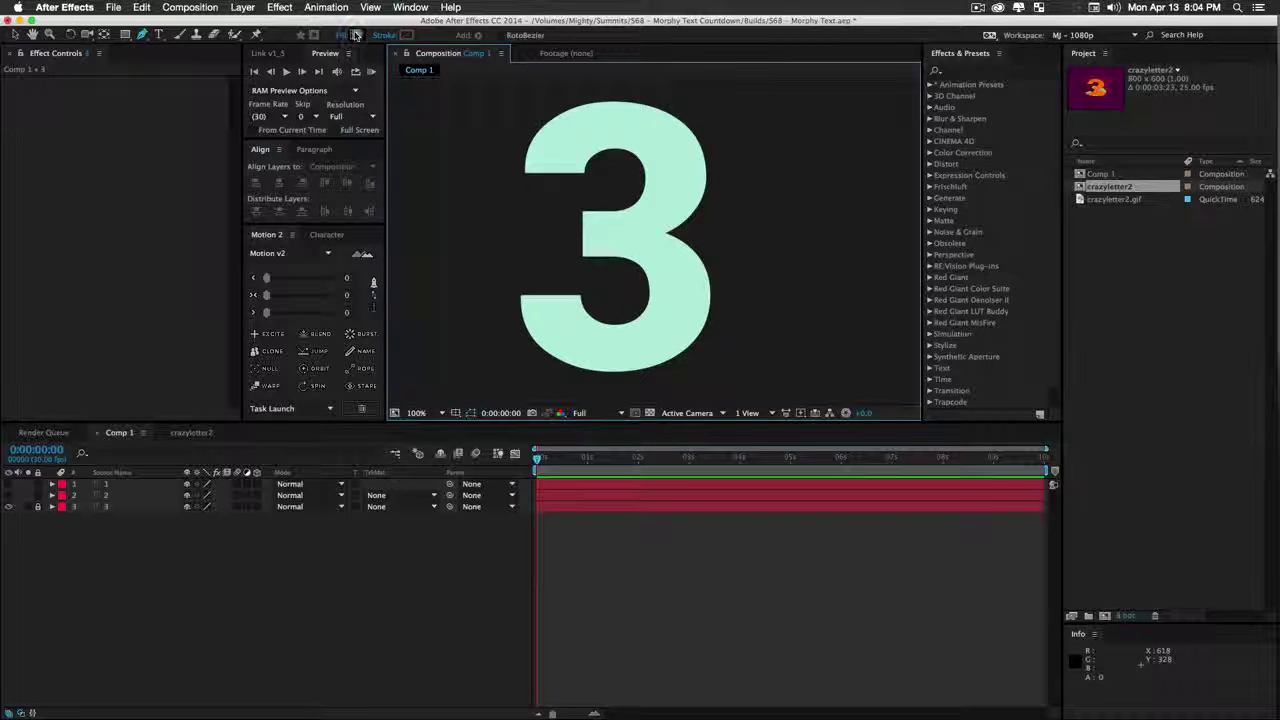
alt+click(406, 36)
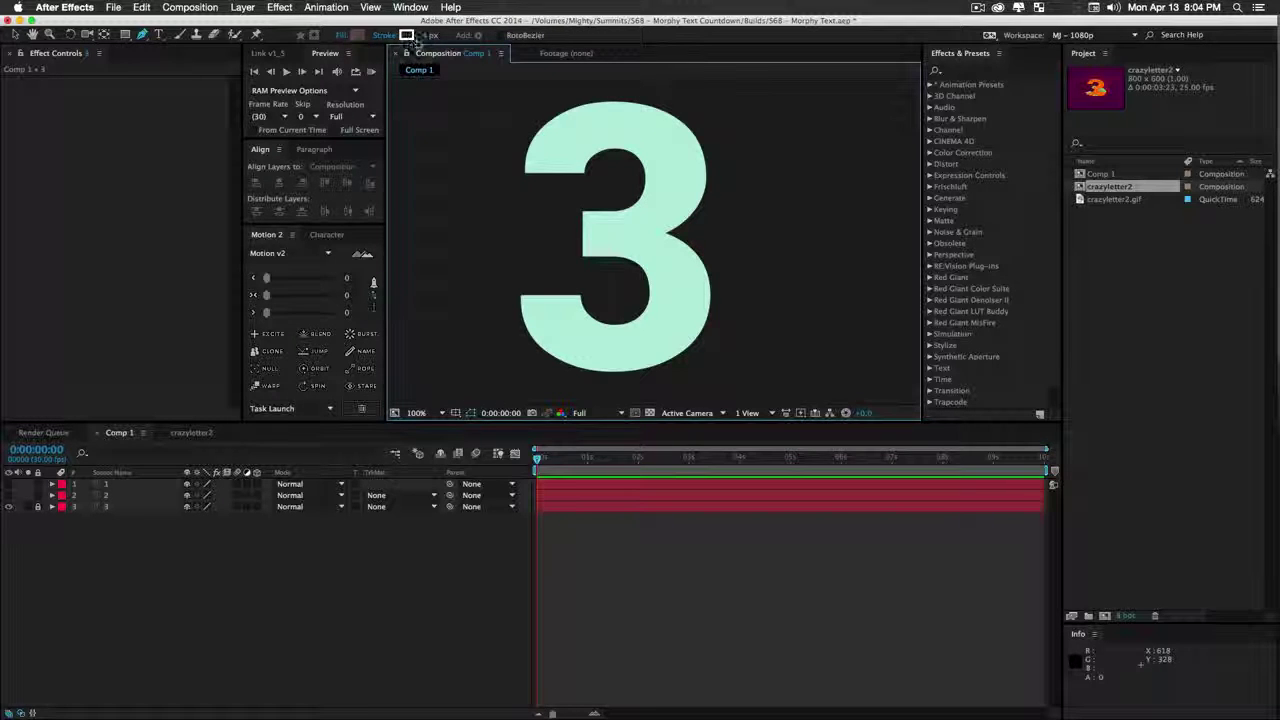
click(406, 35)
mouse_move(360, 230)
mouse_down()
mouse_move(357, 206)
mouse_move(354, 230)
mouse_move(297, 177)
mouse_up()
click(472, 177)
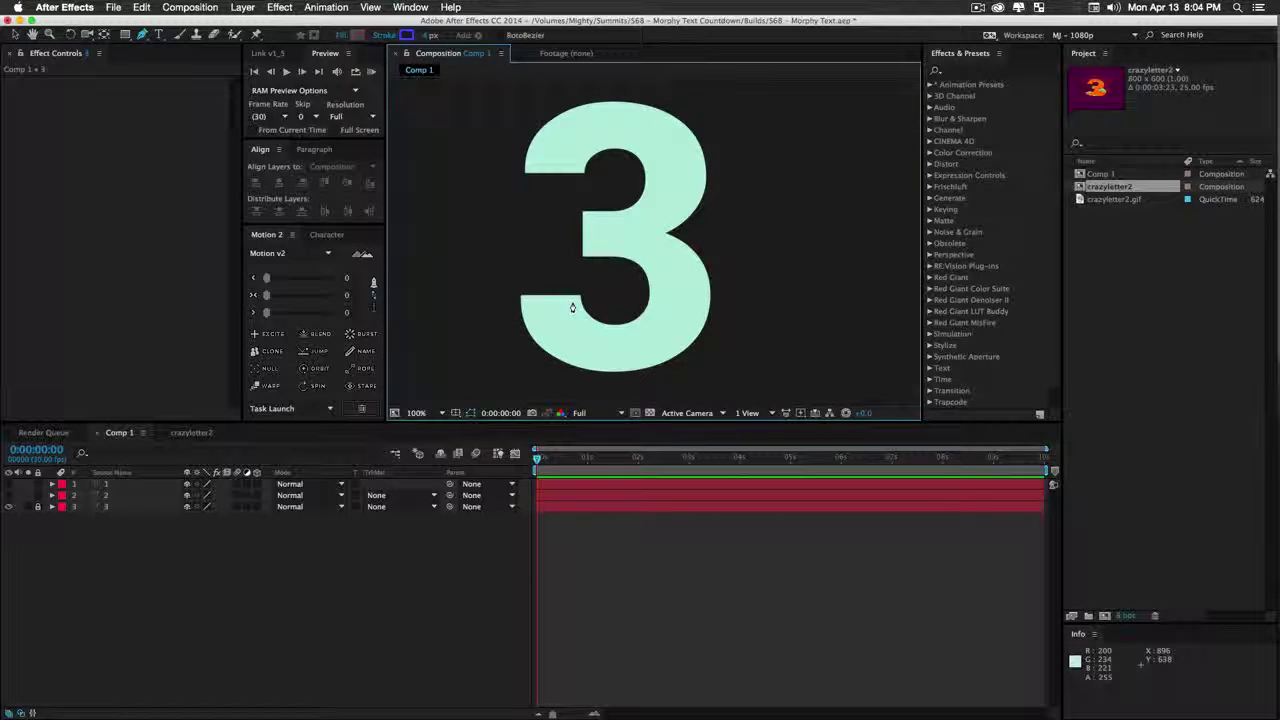
Trace the lower outer edge of the 3 with the Pen tool, from the lower arm's inner corner round to the right-hand notch
click(580, 296)
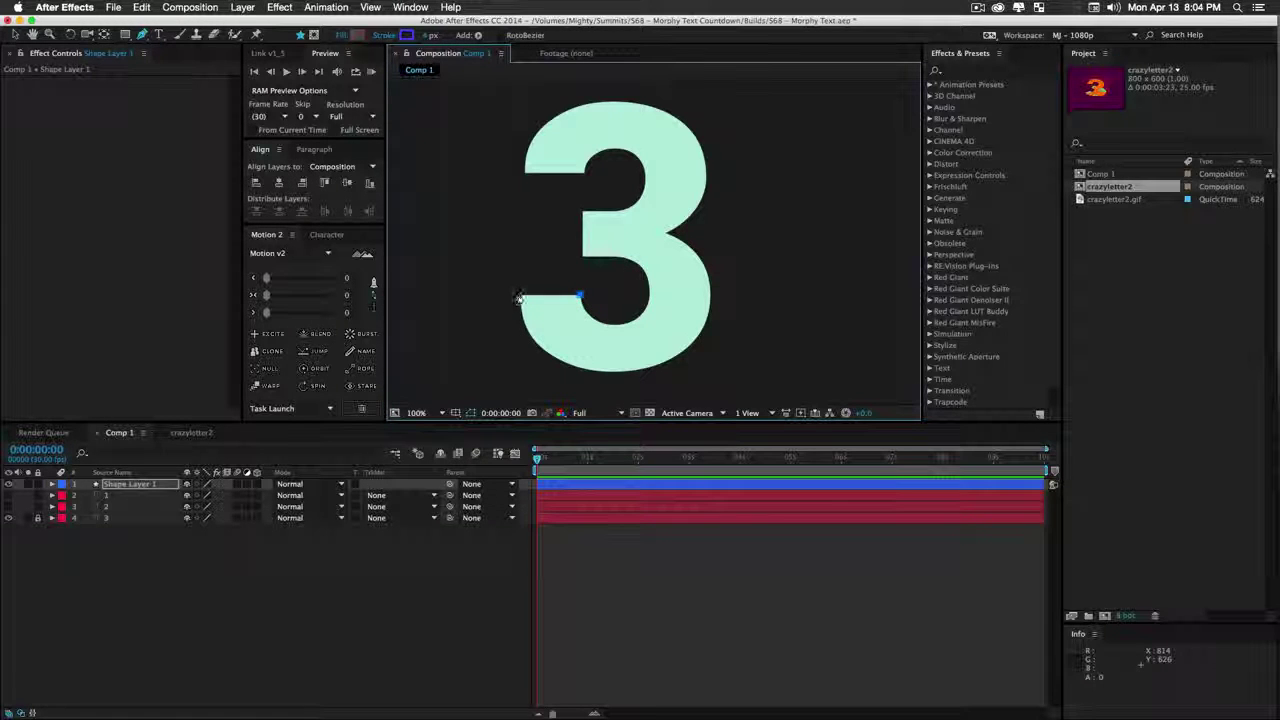
click(519, 297)
click(606, 375)
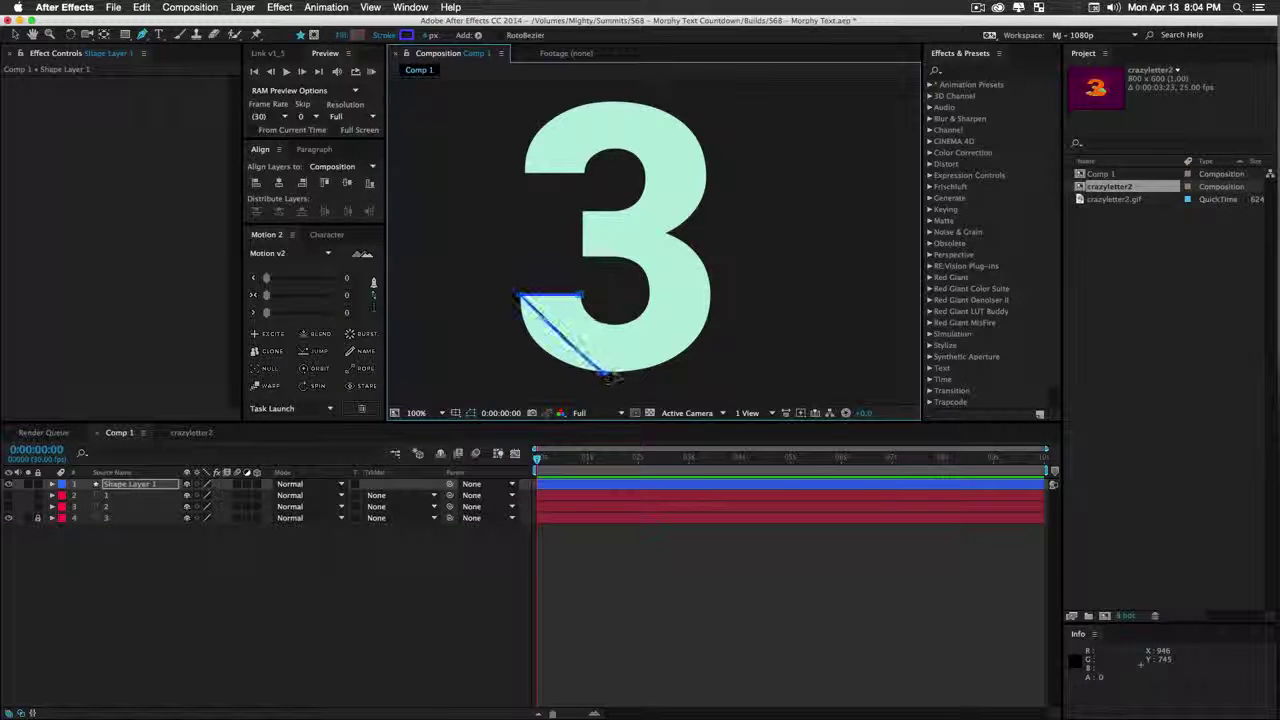
drag(610, 377, 695, 383)
drag(710, 309, 714, 290)
drag(667, 233, 705, 231)
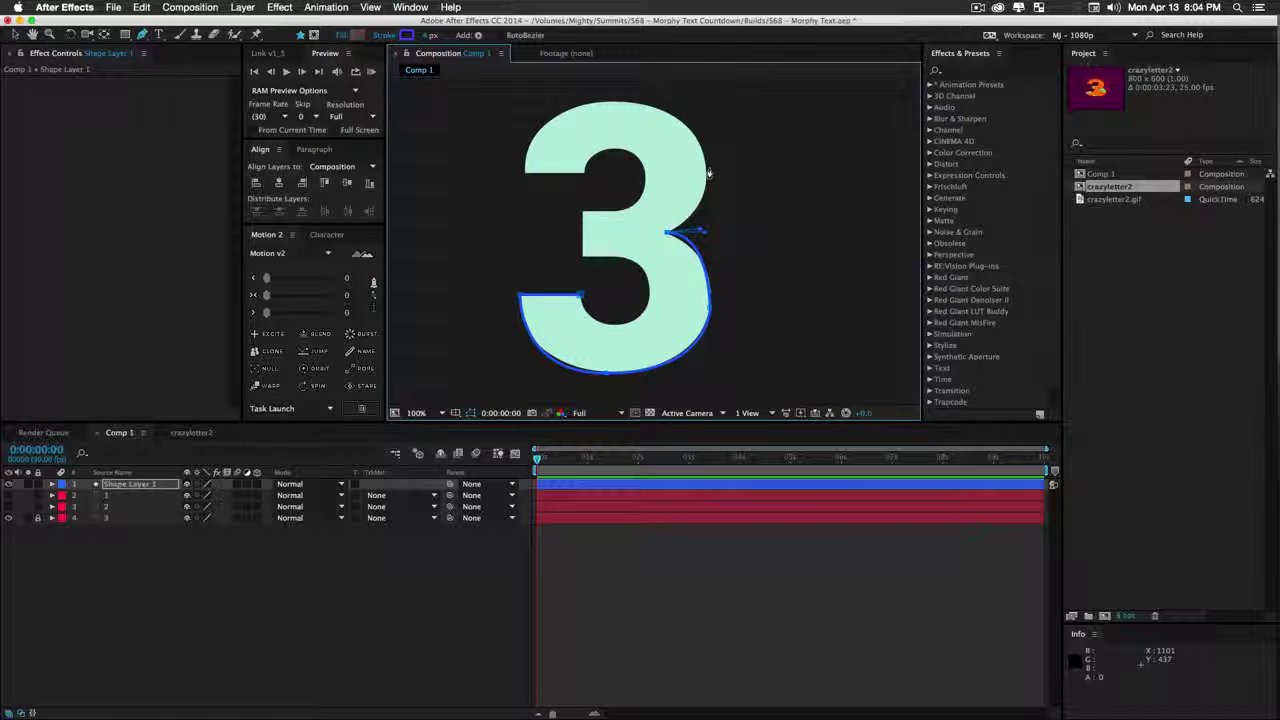
Continue the path around the upper outer edge and inner contour of the 3, closing it at the starting point
click(706, 176)
drag(614, 102, 529, 101)
drag(525, 171, 527, 190)
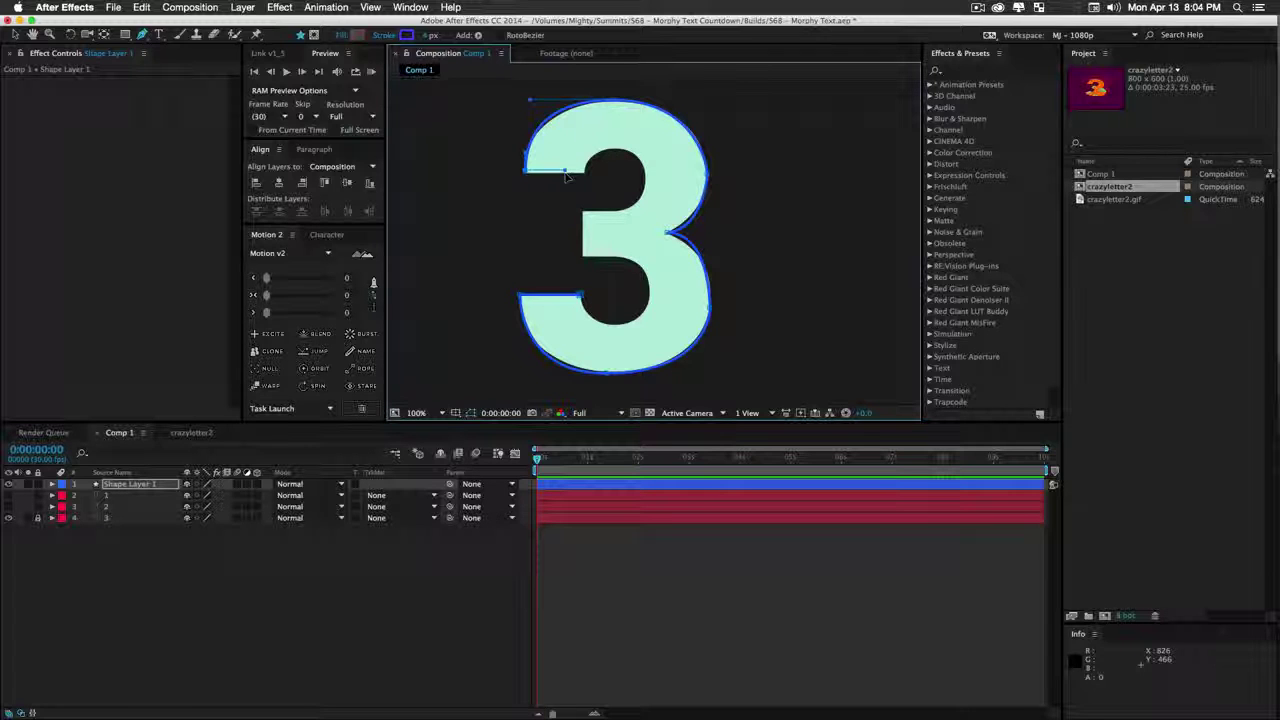
click(585, 170)
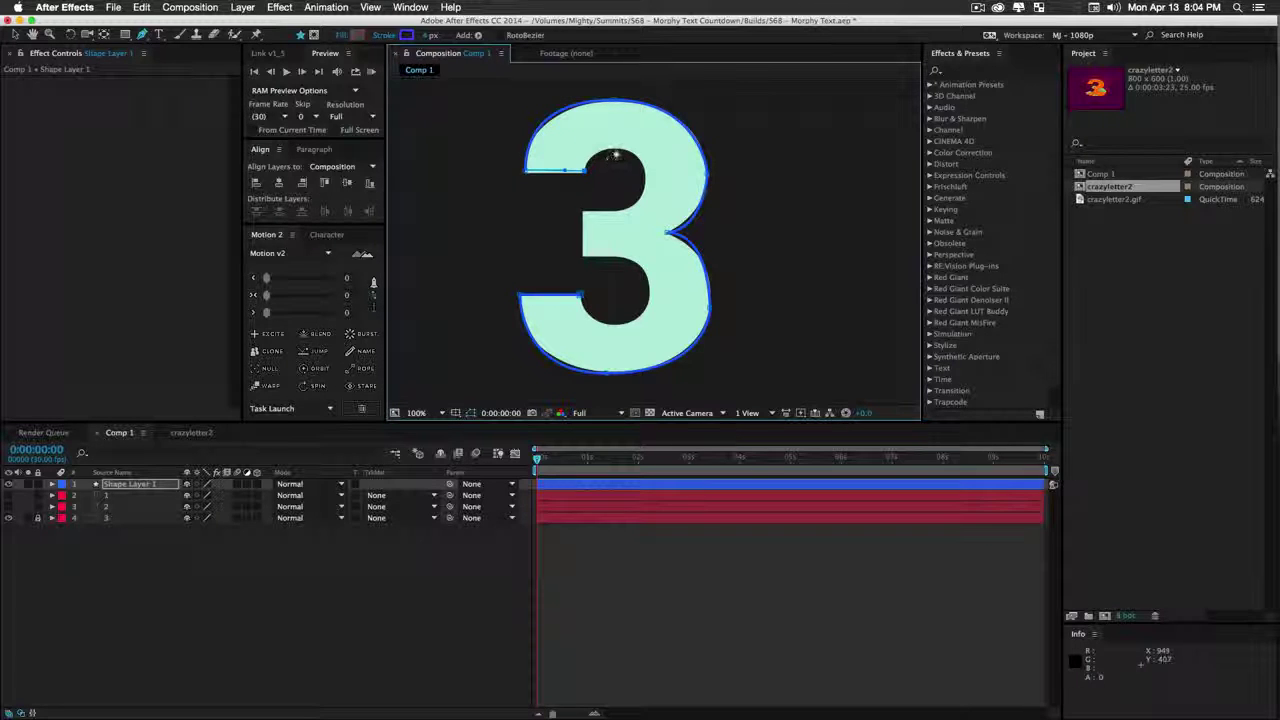
drag(616, 148, 646, 191)
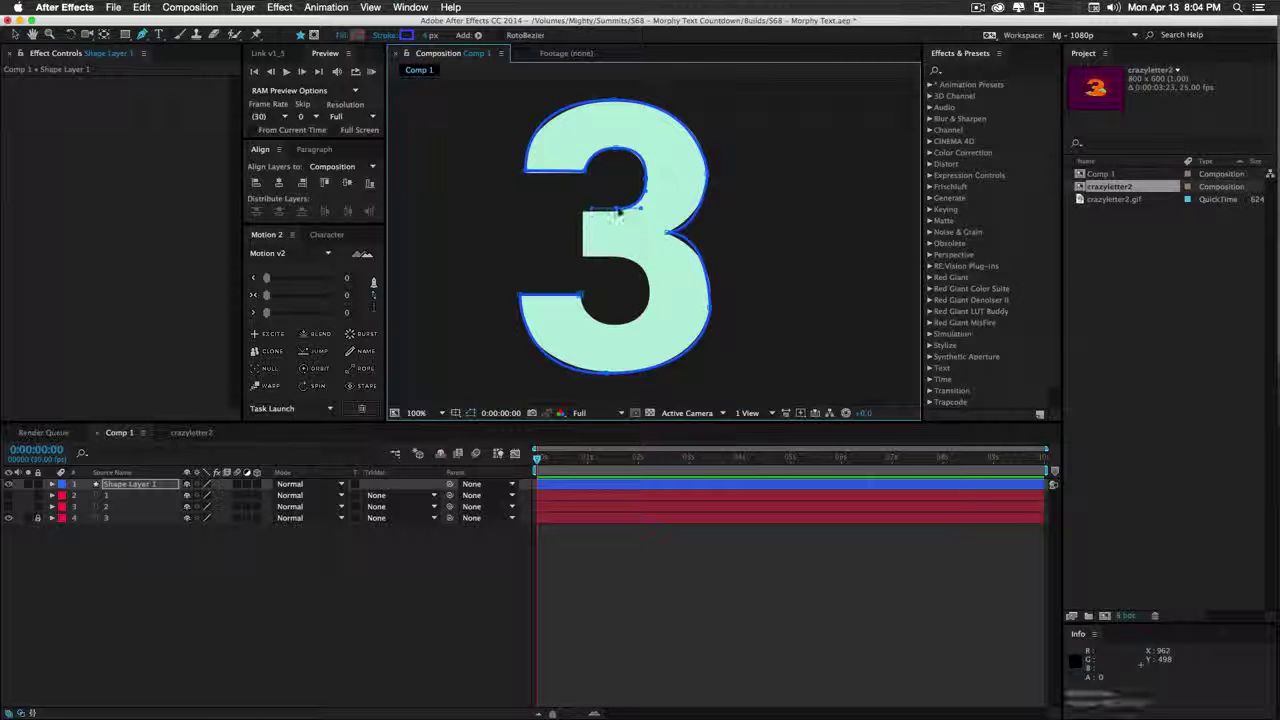
drag(648, 284, 584, 325)
click(580, 295)
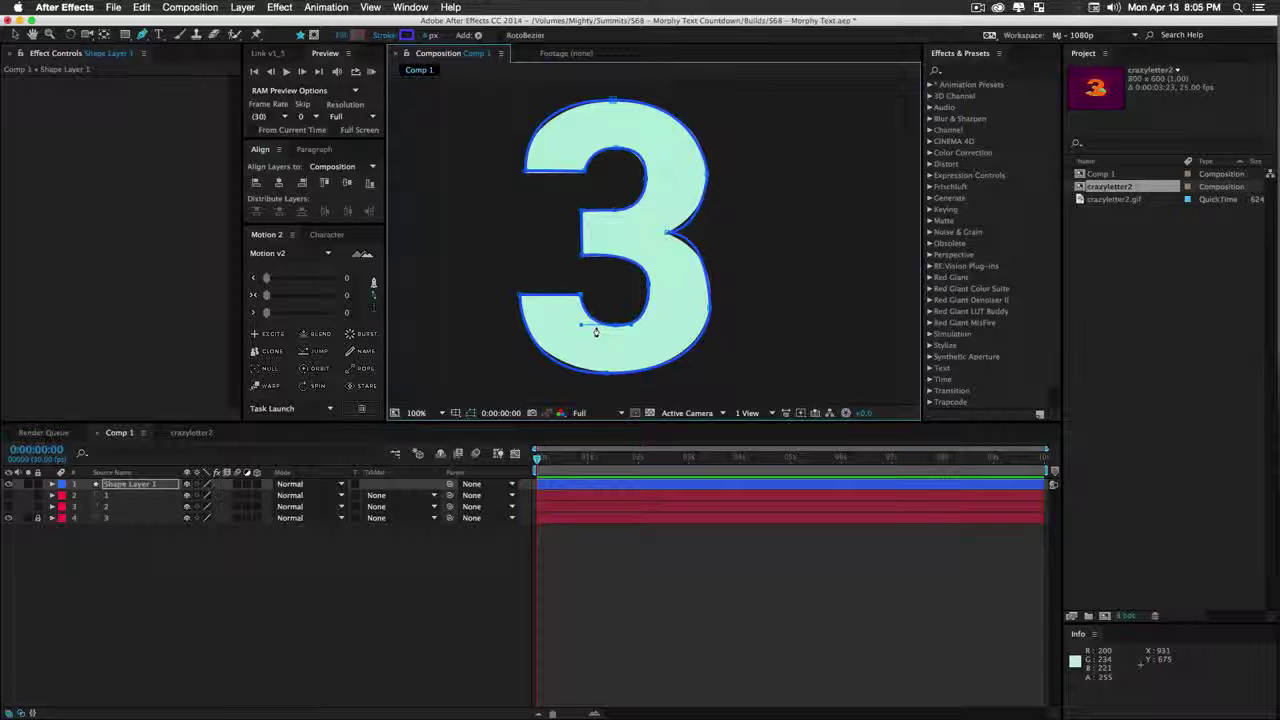
Add a Path keyframe to the traced shape layer at 0:00 and show only the layer's keyframed properties
click(118, 485)
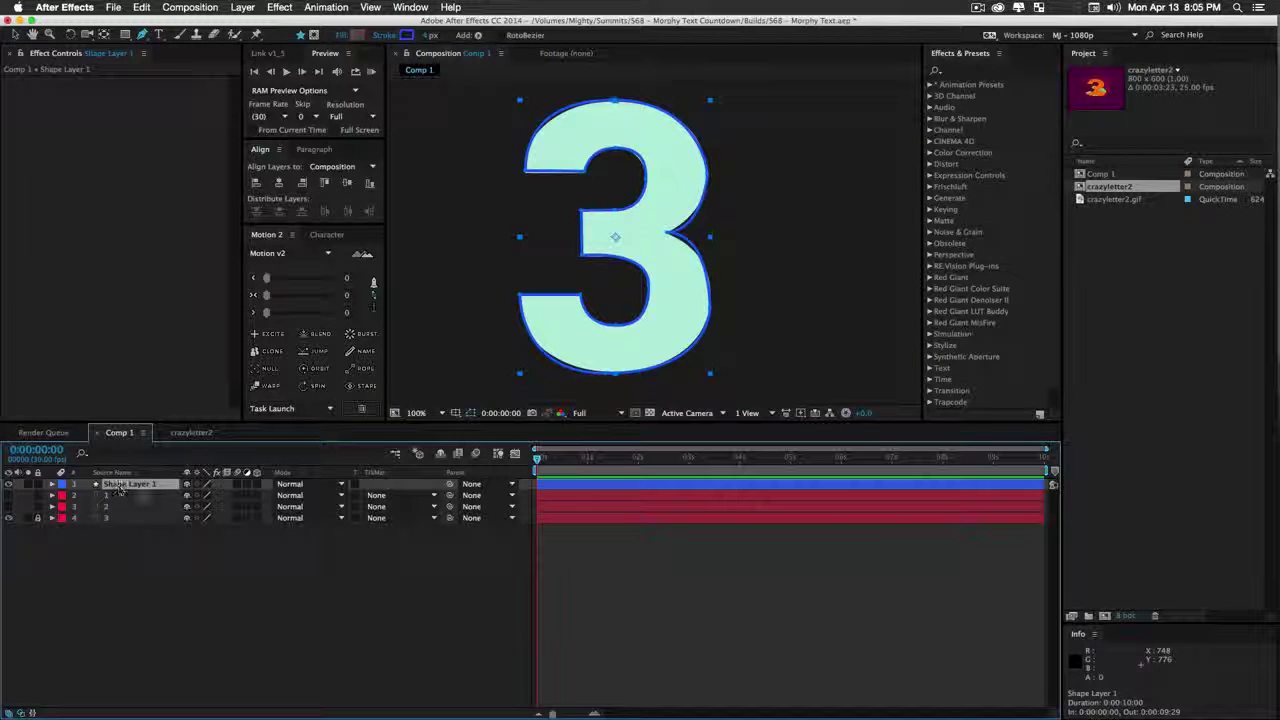
alt+click(52, 484)
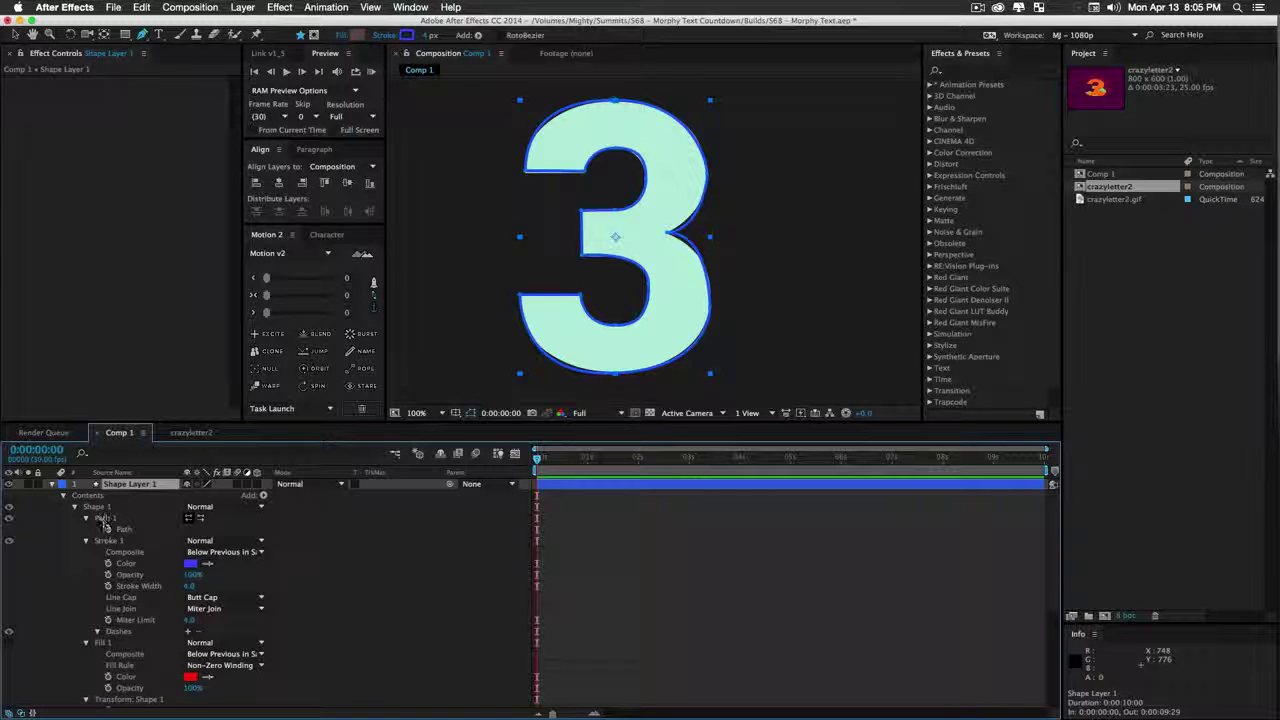
click(108, 529)
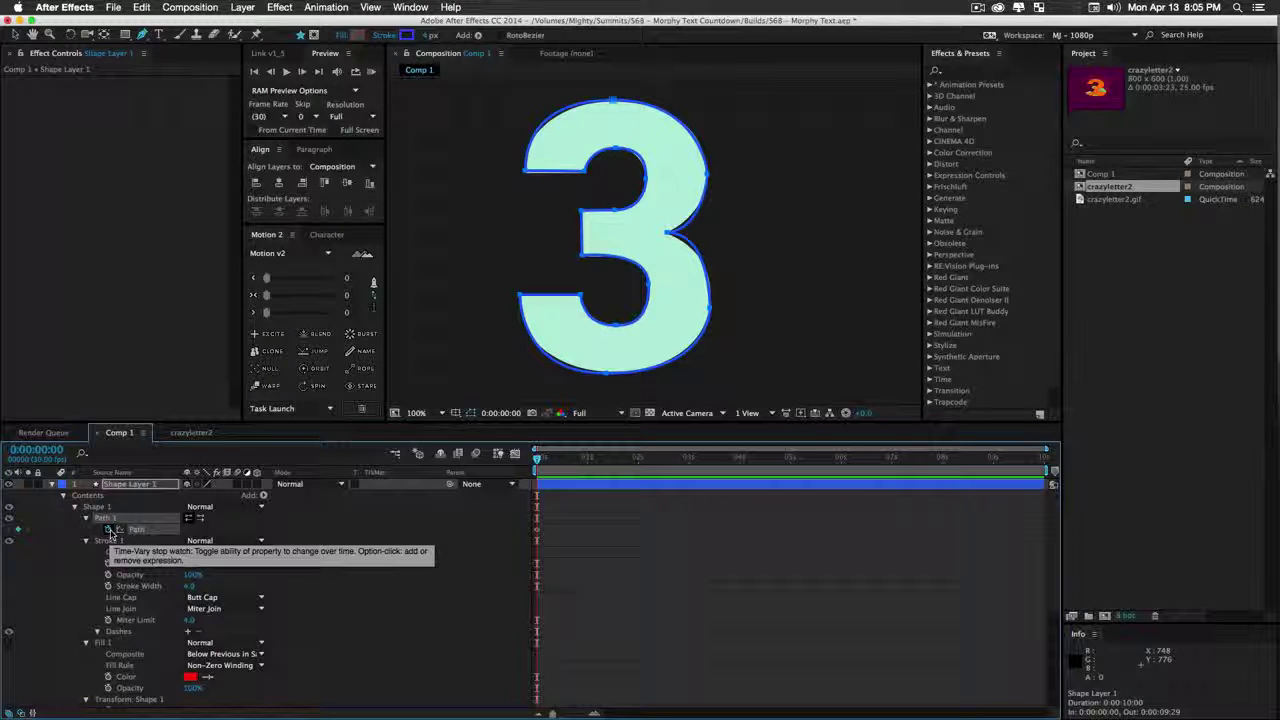
key(u)
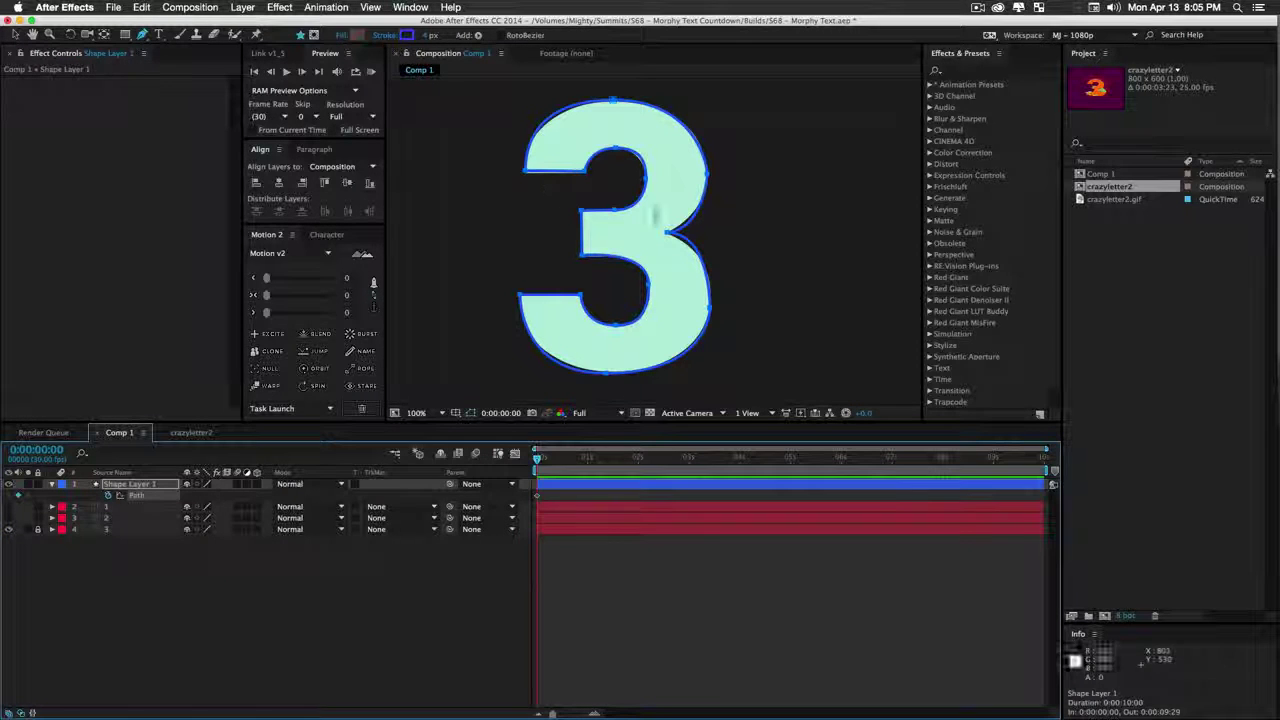
Hide the "3" text layer, show the "2" text layer, and lock both the "2" and "1" layers
click(8, 530)
click(8, 518)
click(38, 519)
click(38, 508)
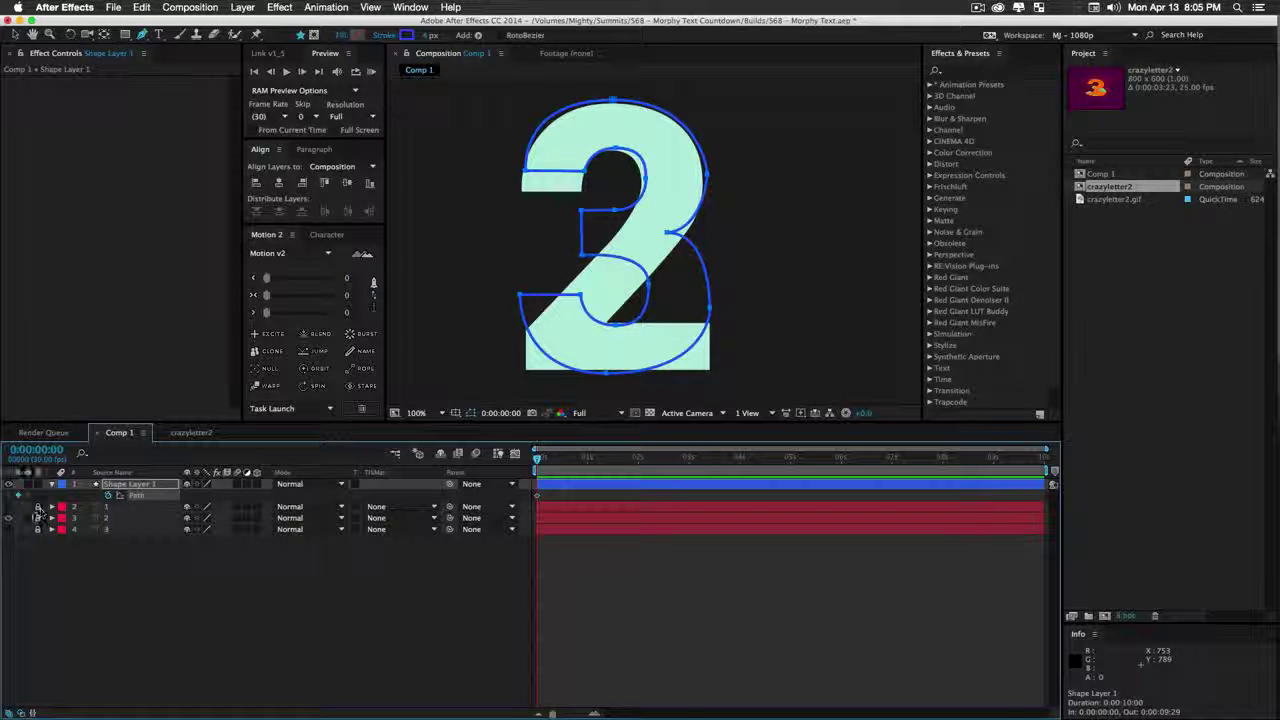
click(37, 518)
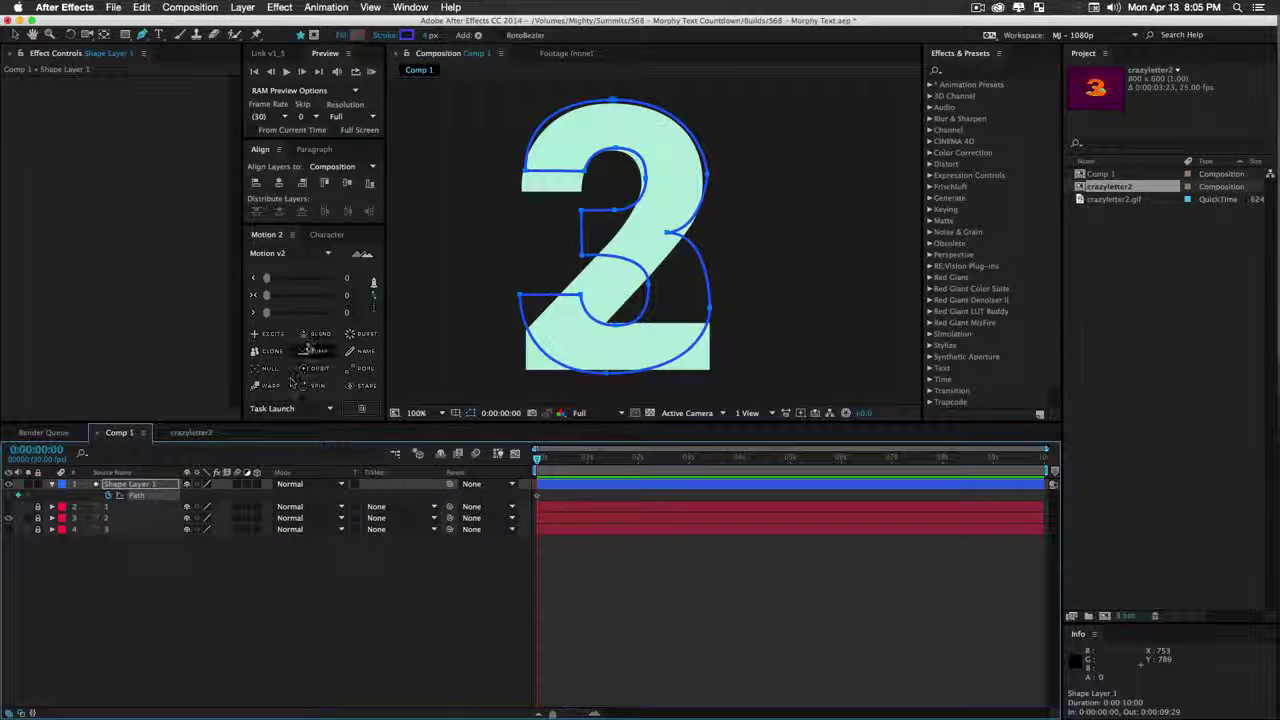
At 0:00:00:29, move the traced path's lower points onto the base of the 2 and make its lower-right point a sharp corner
drag(558, 464, 587, 466)
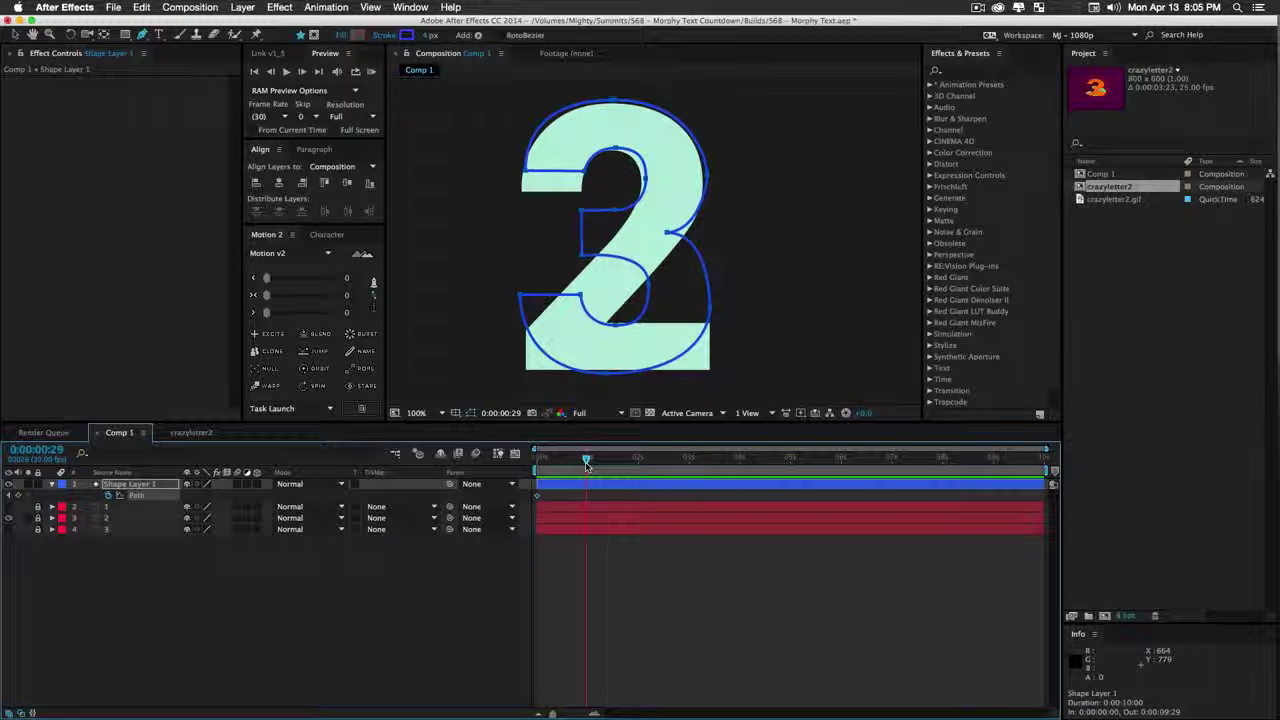
click(545, 412)
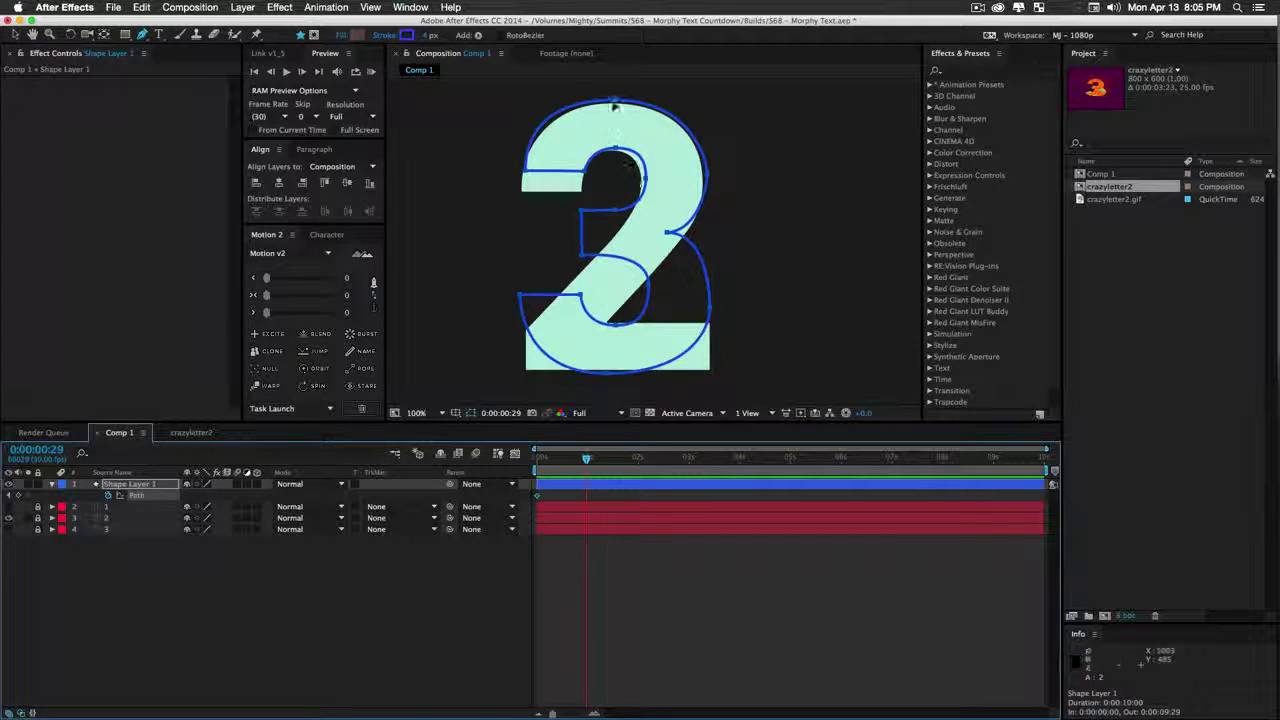
key(F5)
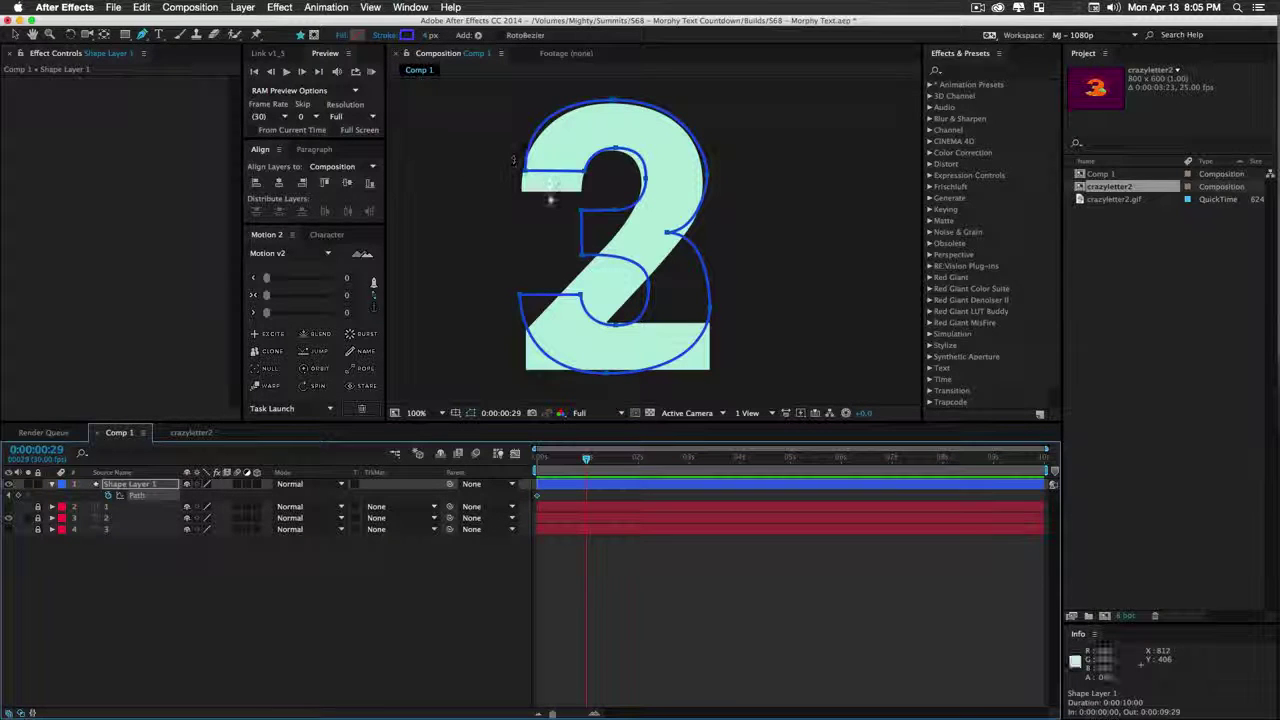
key(F5)
key(v)
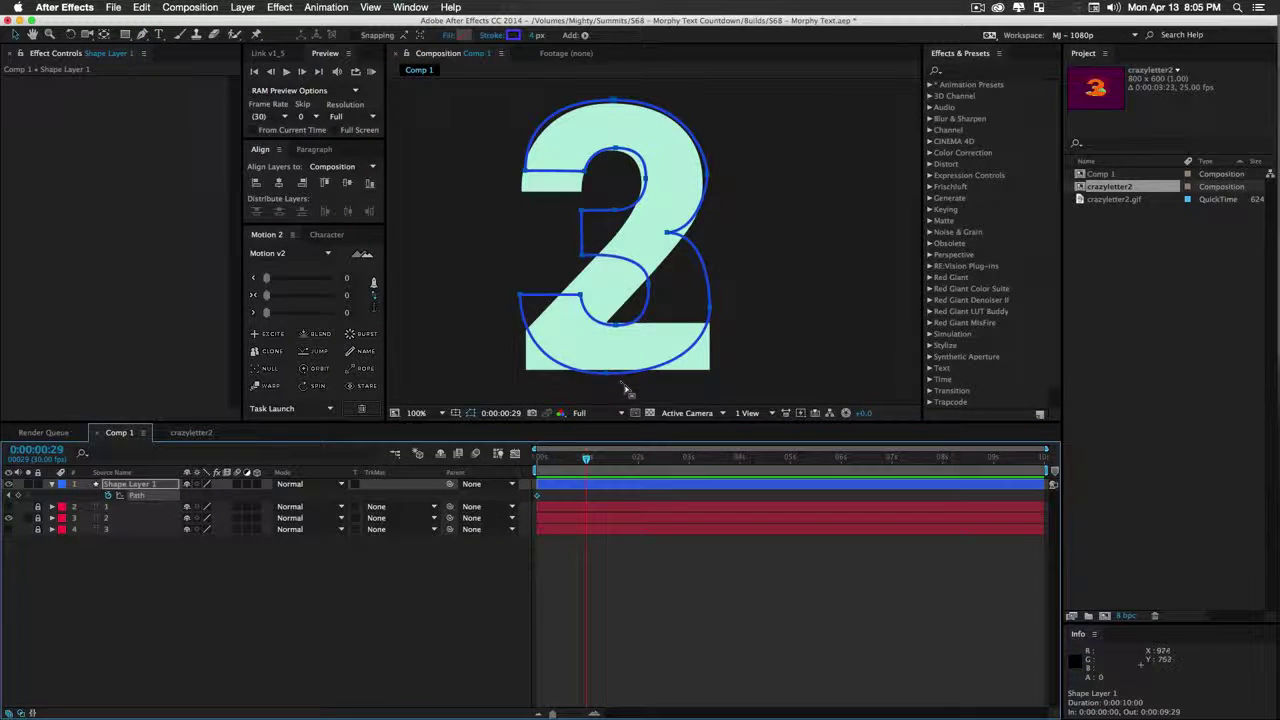
drag(613, 372, 709, 375)
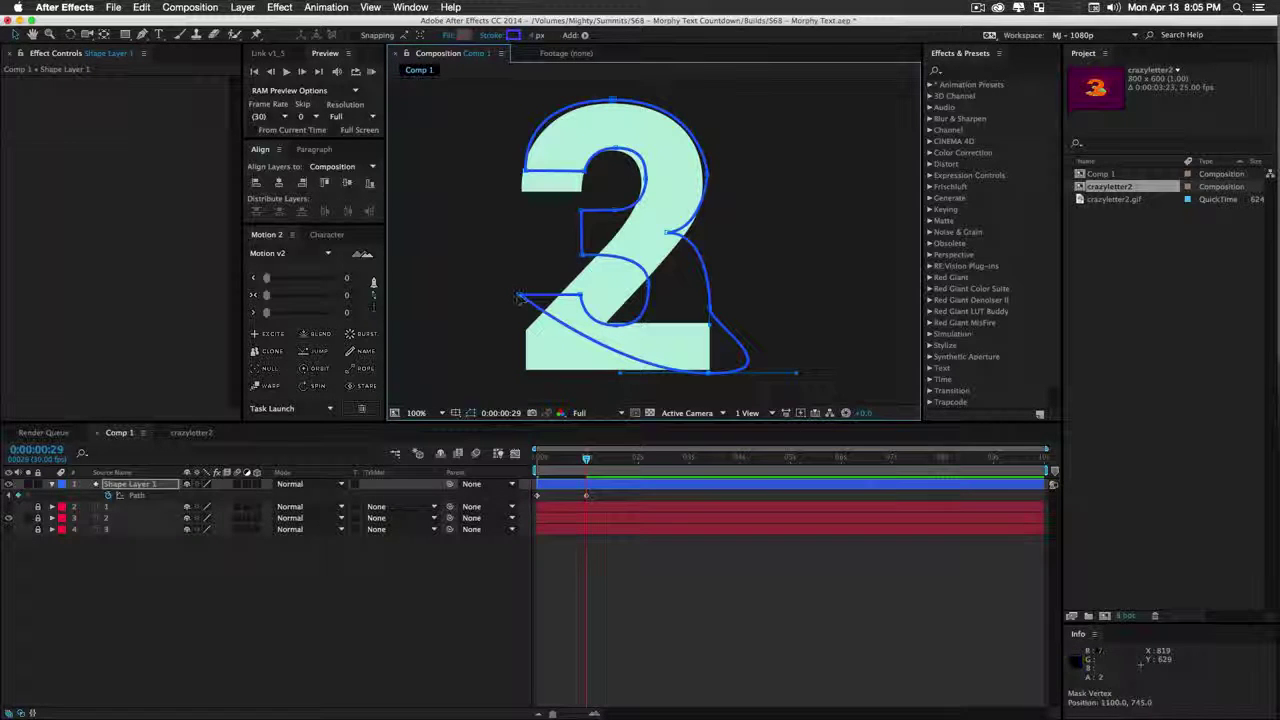
drag(520, 296, 518, 368)
mouse_move(580, 298)
mouse_down()
mouse_move(522, 364)
mouse_move(518, 330)
mouse_move(578, 278)
mouse_up()
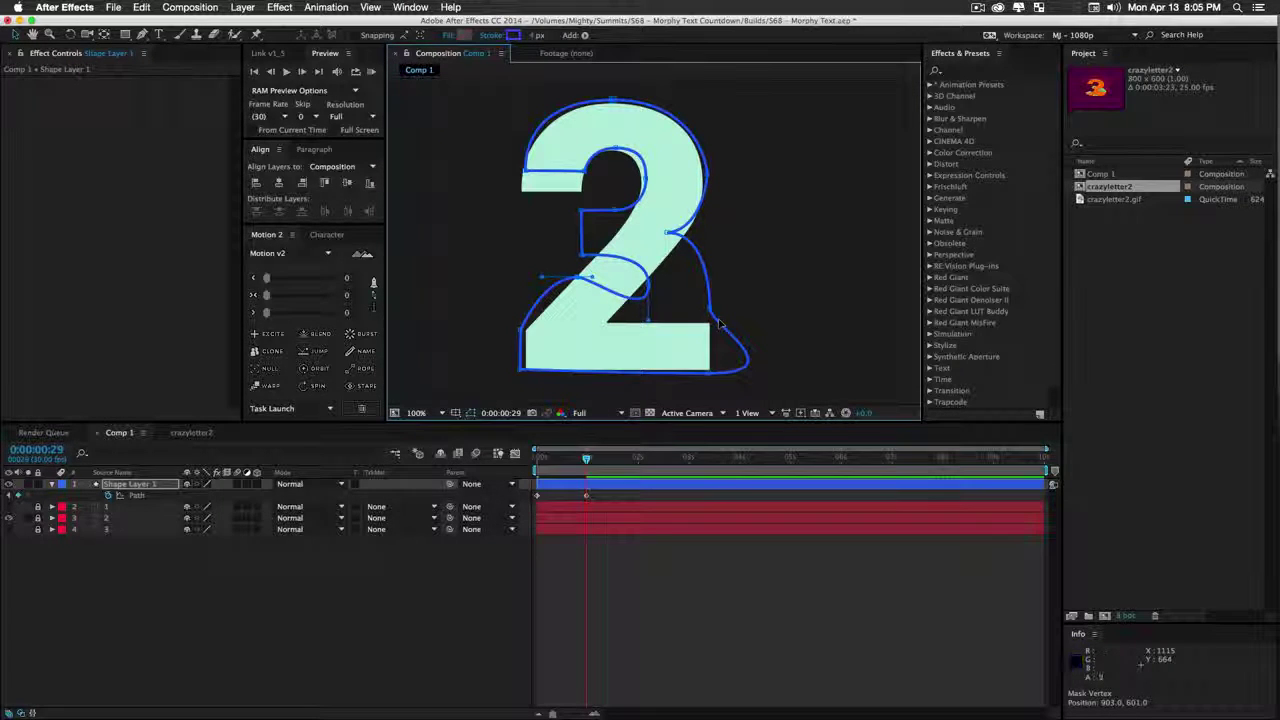
drag(709, 308, 709, 324)
alt+super+click(709, 373)
drag(648, 286, 607, 321)
Move the path's upper and inner points onto the 2's top hook and along its left diagonal edge
drag(707, 174, 708, 184)
drag(525, 171, 522, 191)
drag(585, 171, 612, 152)
drag(646, 178, 640, 184)
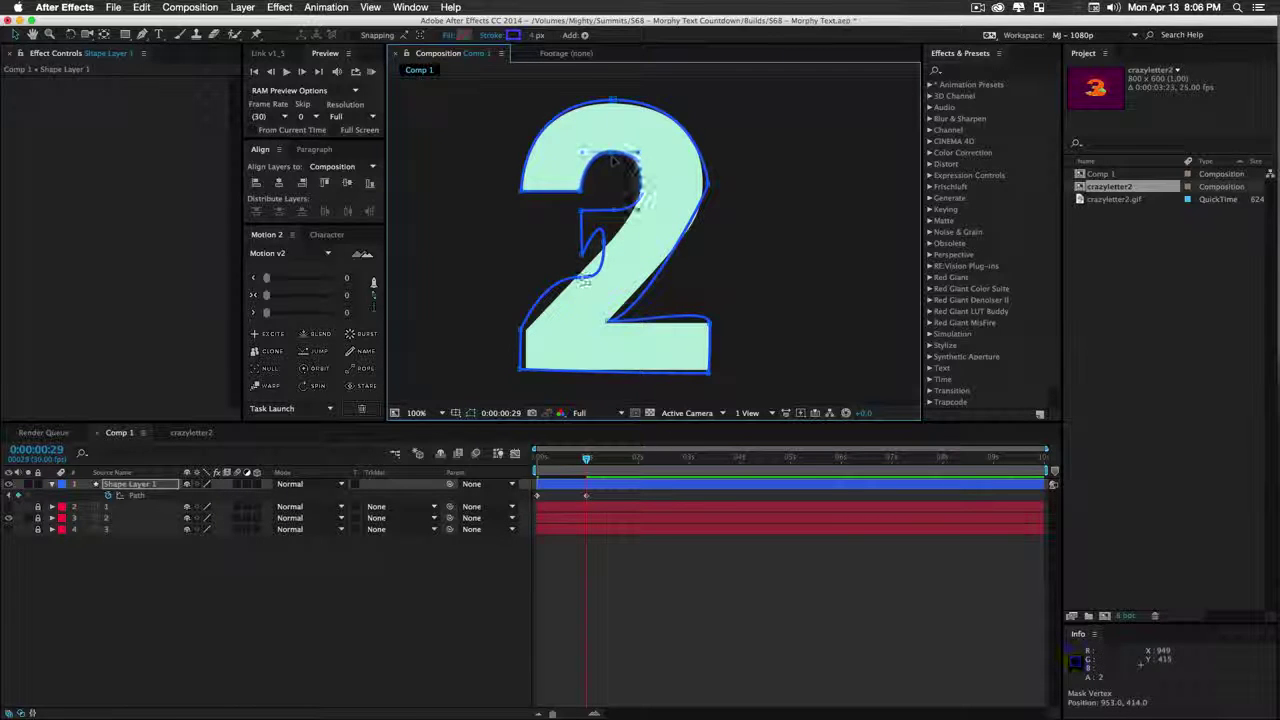
drag(577, 277, 554, 298)
drag(581, 255, 616, 235)
mouse_move(614, 210)
mouse_down()
mouse_move(642, 215)
mouse_move(628, 217)
mouse_up()
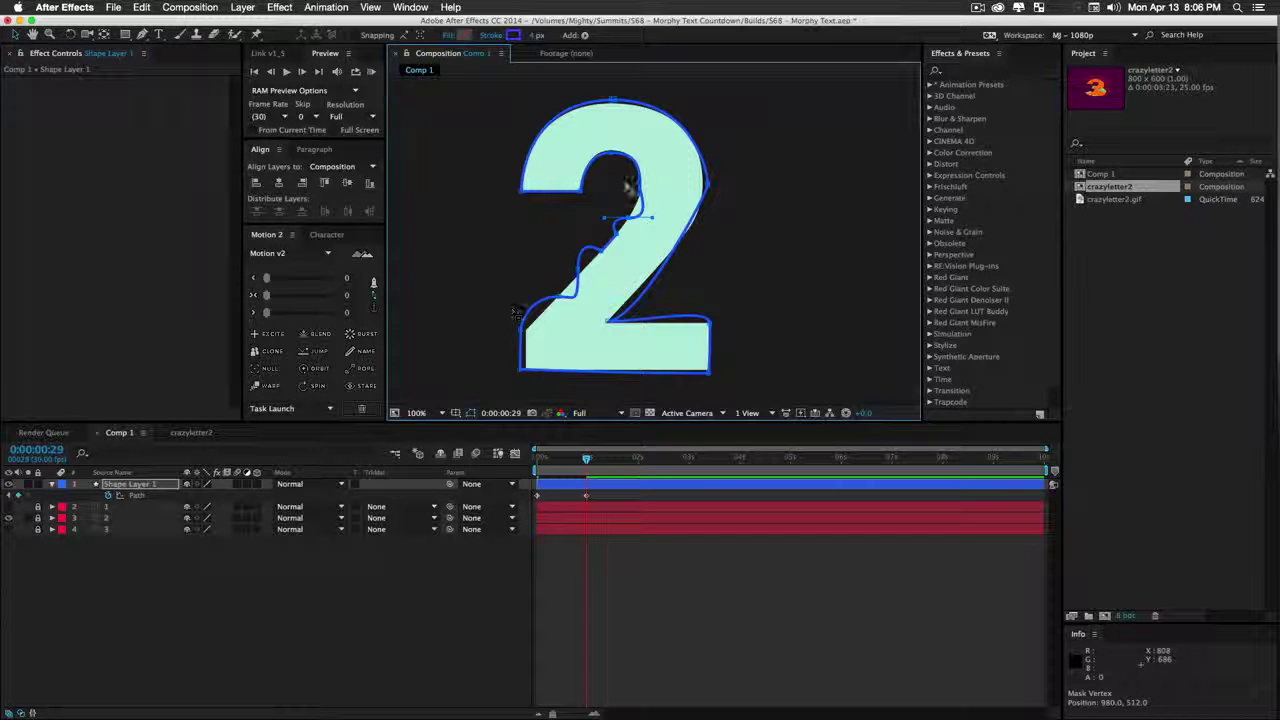
Convert the path point at the base's upper-right end into a sharp corner and align it with the 2's base edge
key(z)
click(695, 352)
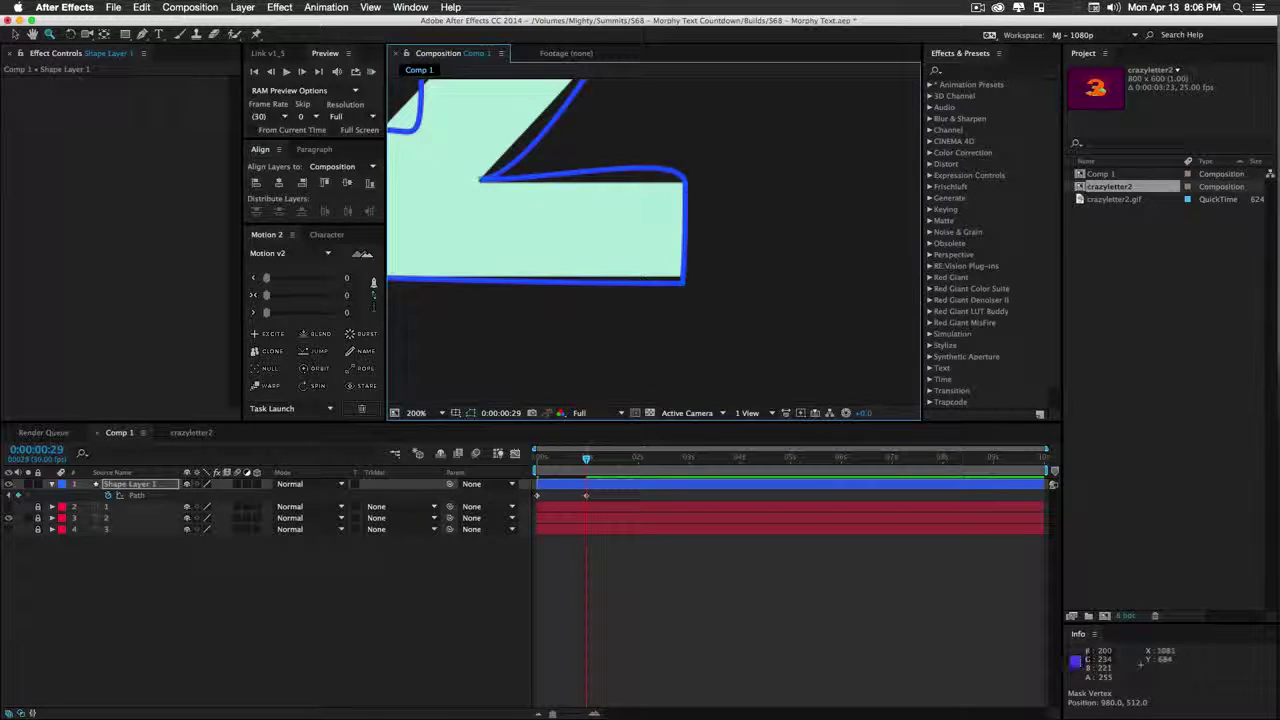
key(g)
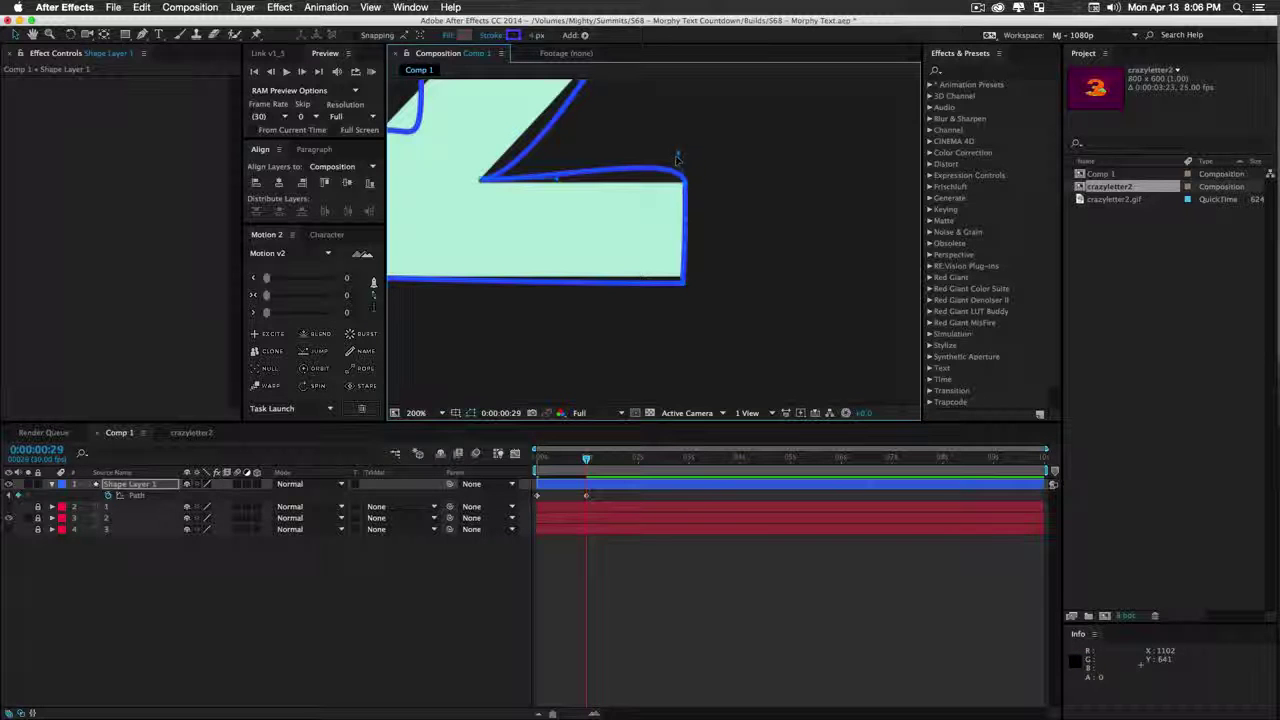
alt+click(683, 187)
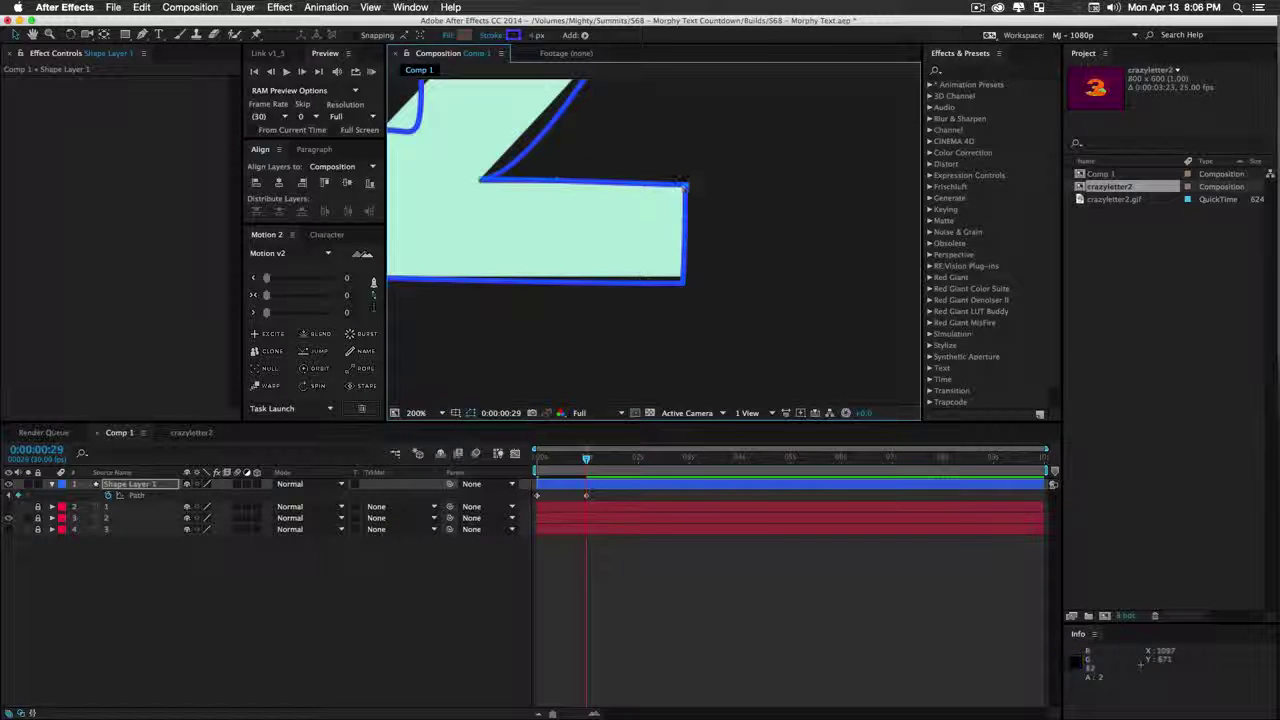
drag(685, 186, 685, 181)
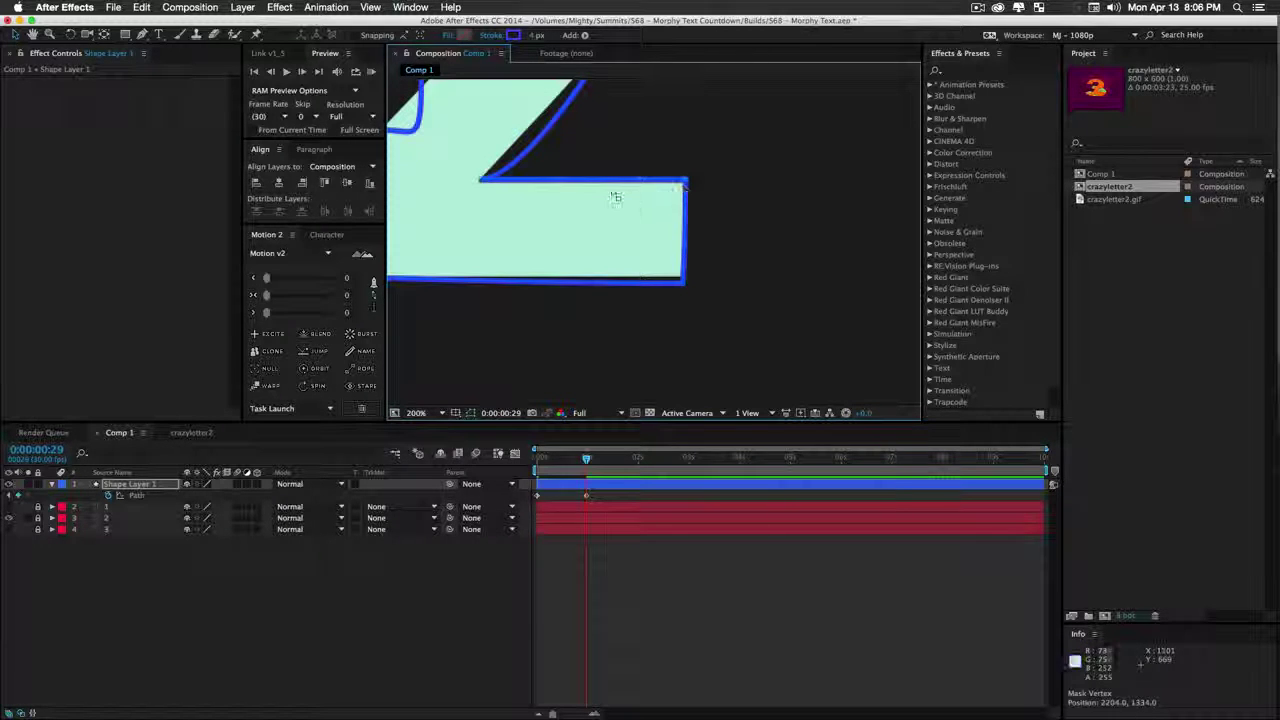
drag(610, 158, 623, 311)
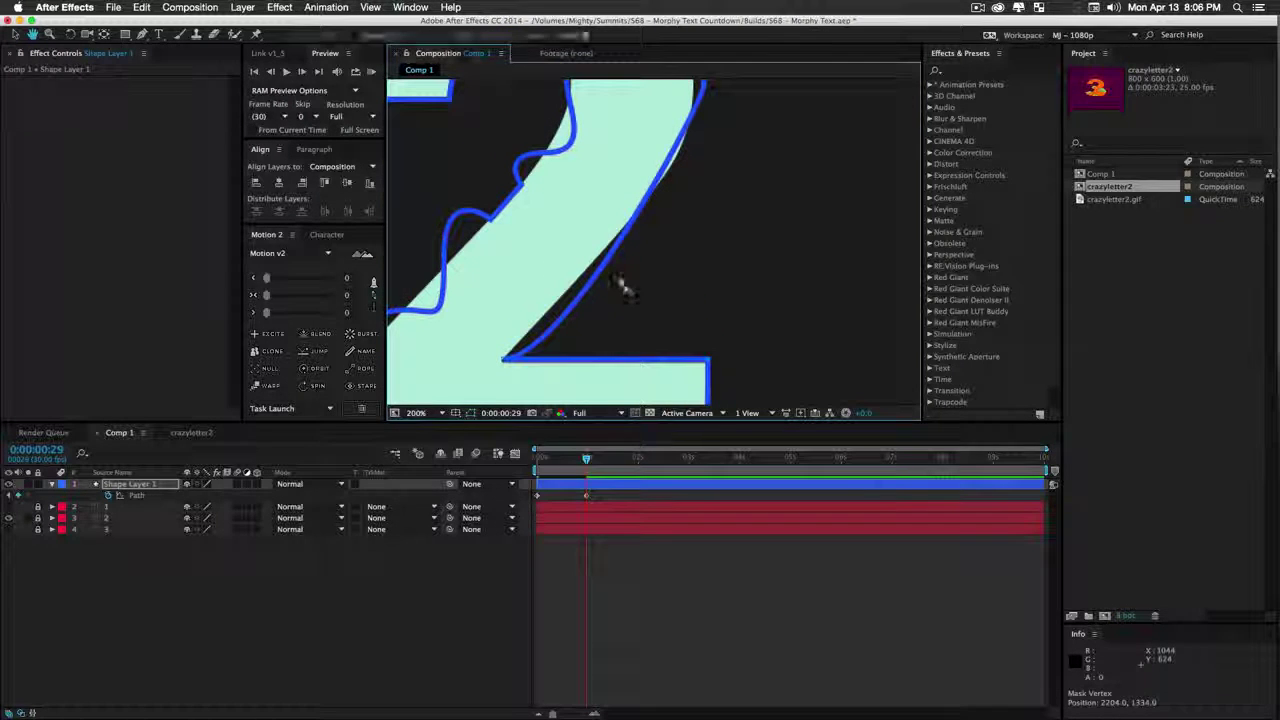
scroll(620, 287, down, 2)
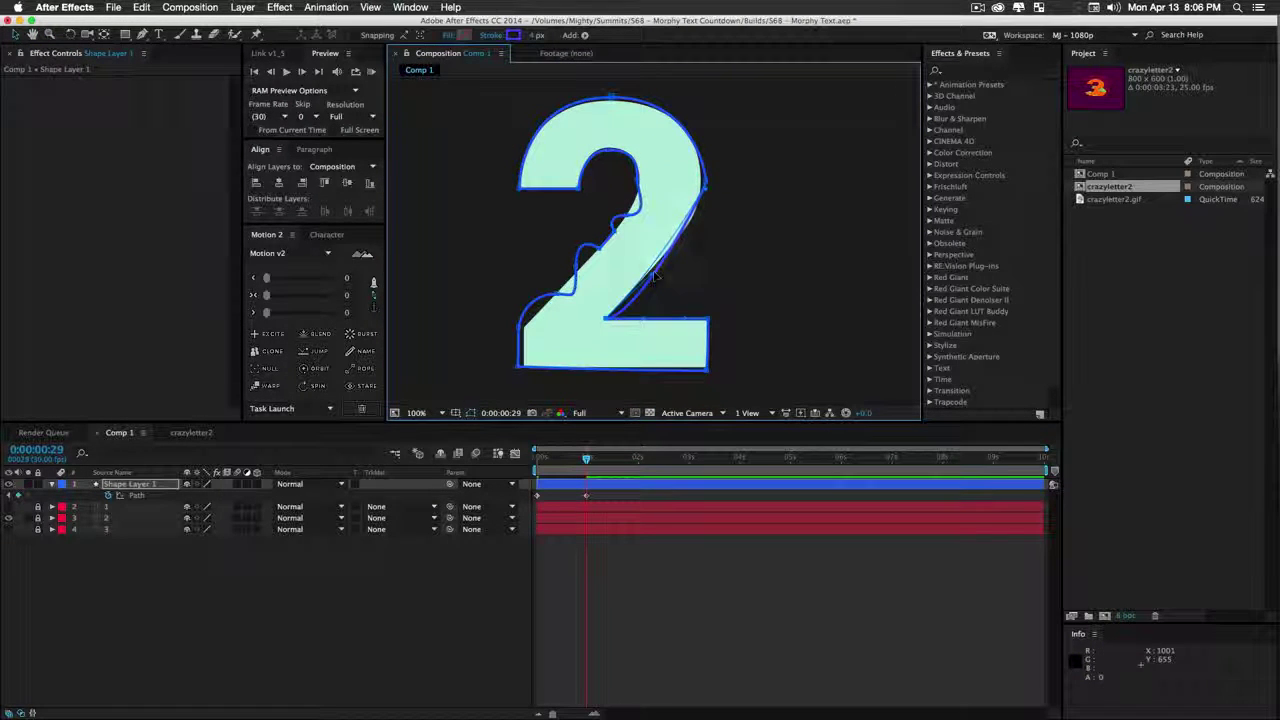
Align the path with the 2's left base corners and straighten its curve handles along the left diagonal edge
scroll(547, 338, up, 2)
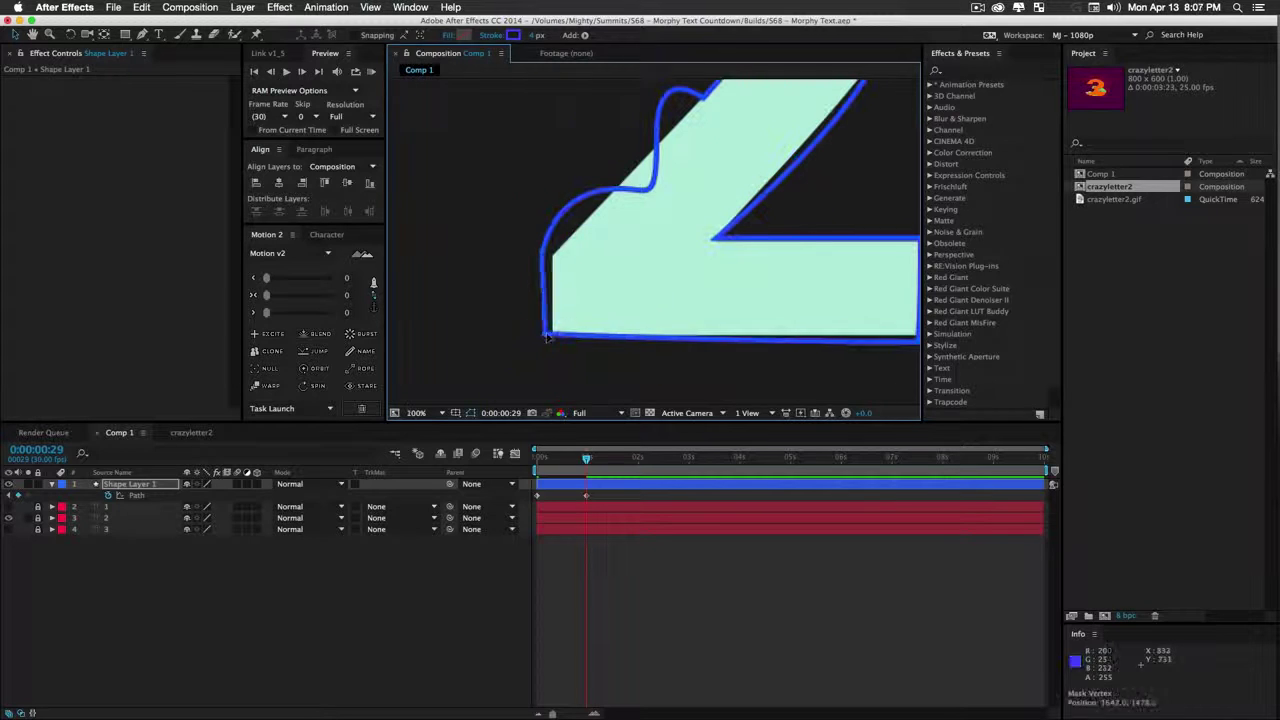
drag(547, 337, 553, 337)
drag(543, 251, 552, 255)
drag(553, 190, 608, 202)
drag(677, 181, 644, 289)
drag(621, 311, 582, 298)
drag(691, 203, 664, 212)
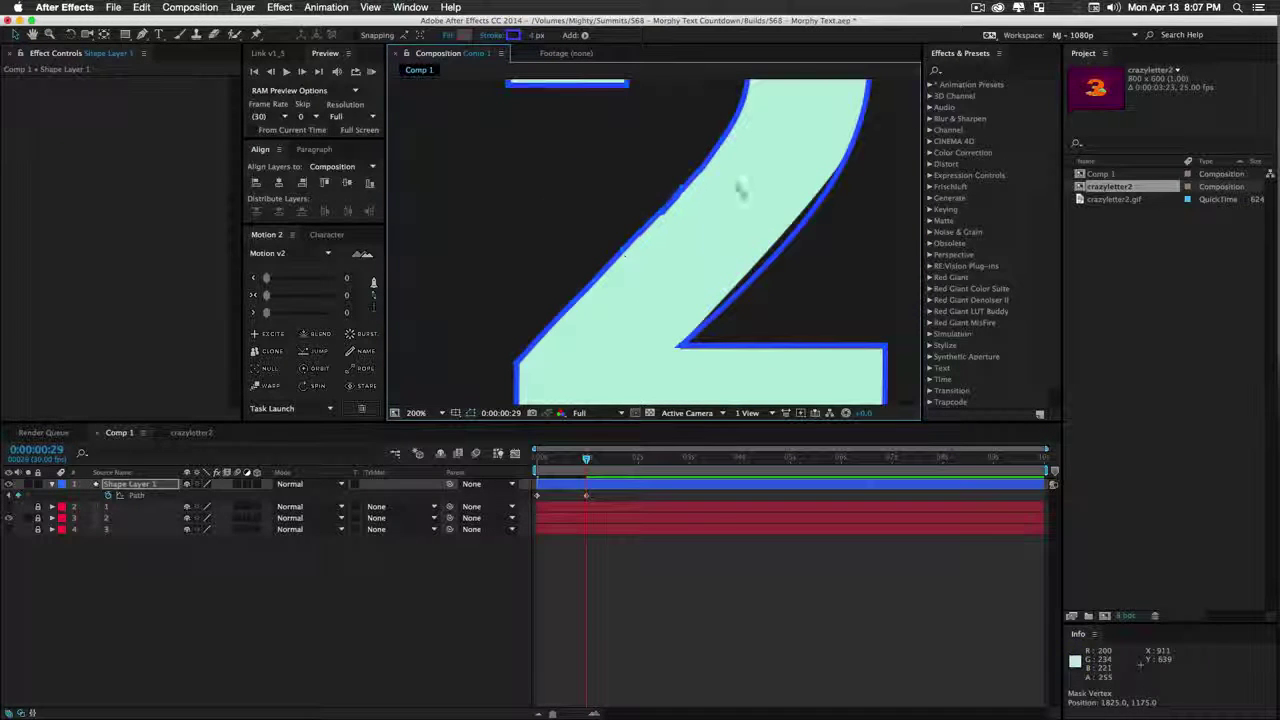
scroll(669, 280, down, 2)
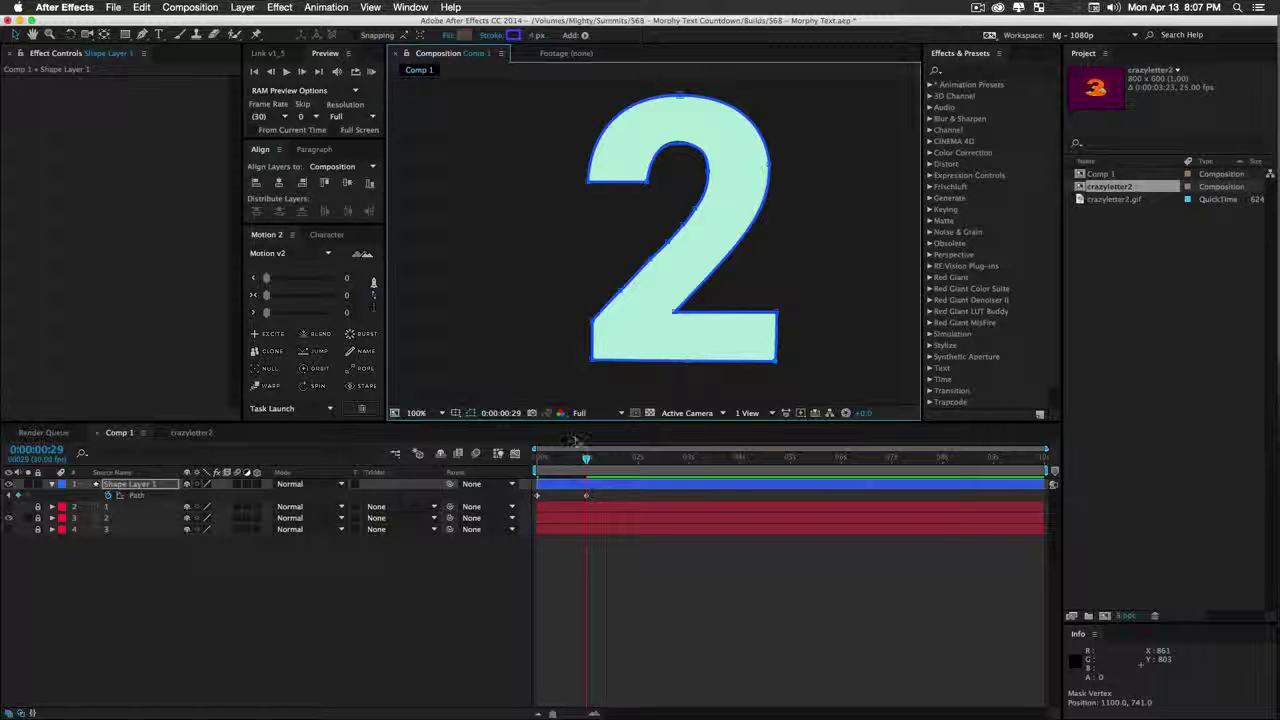
Scrub back through the 3-to-2 morph, move to 0:00:01:29, and swap the visible reference layer from "2" to "1"
drag(587, 456, 532, 494)
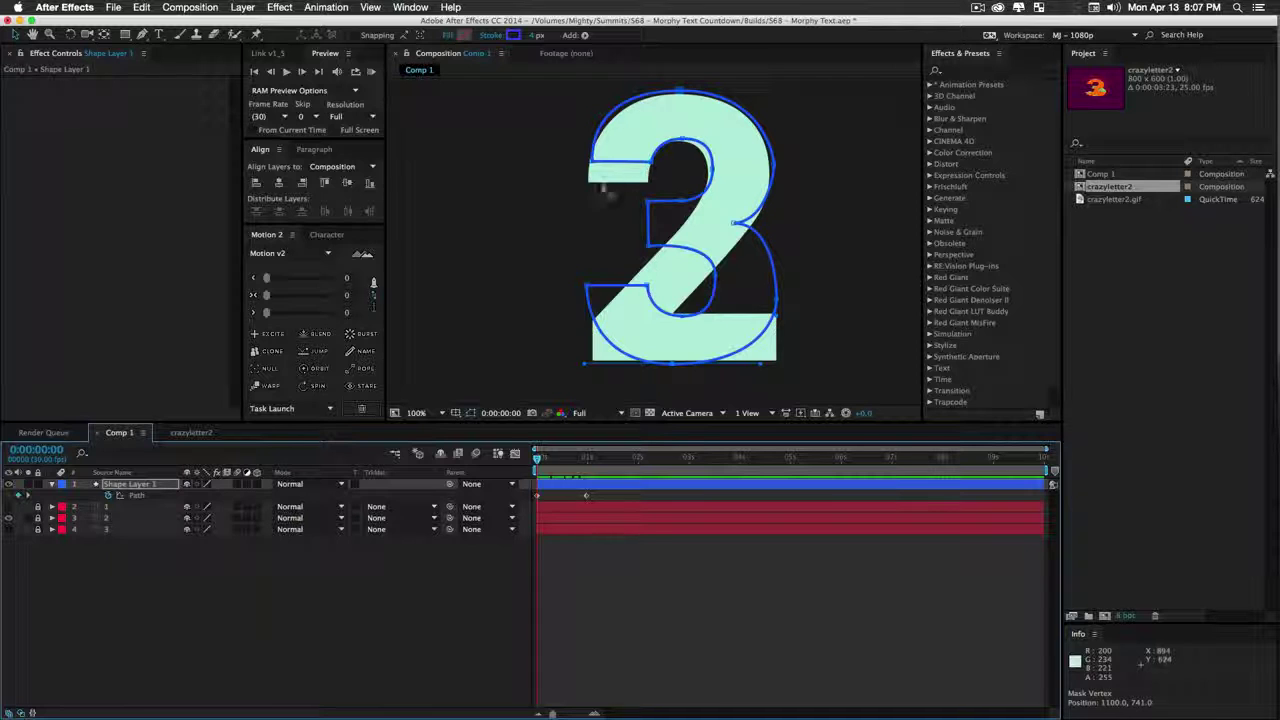
drag(588, 458, 641, 463)
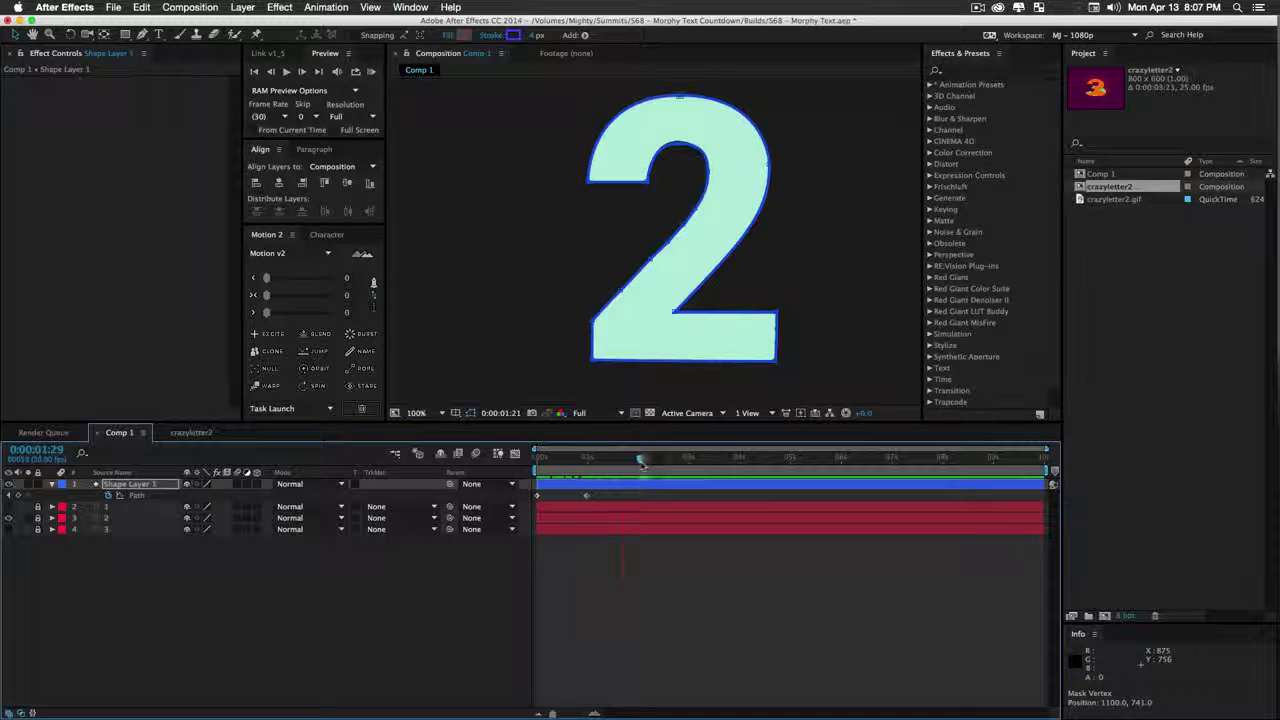
click(296, 600)
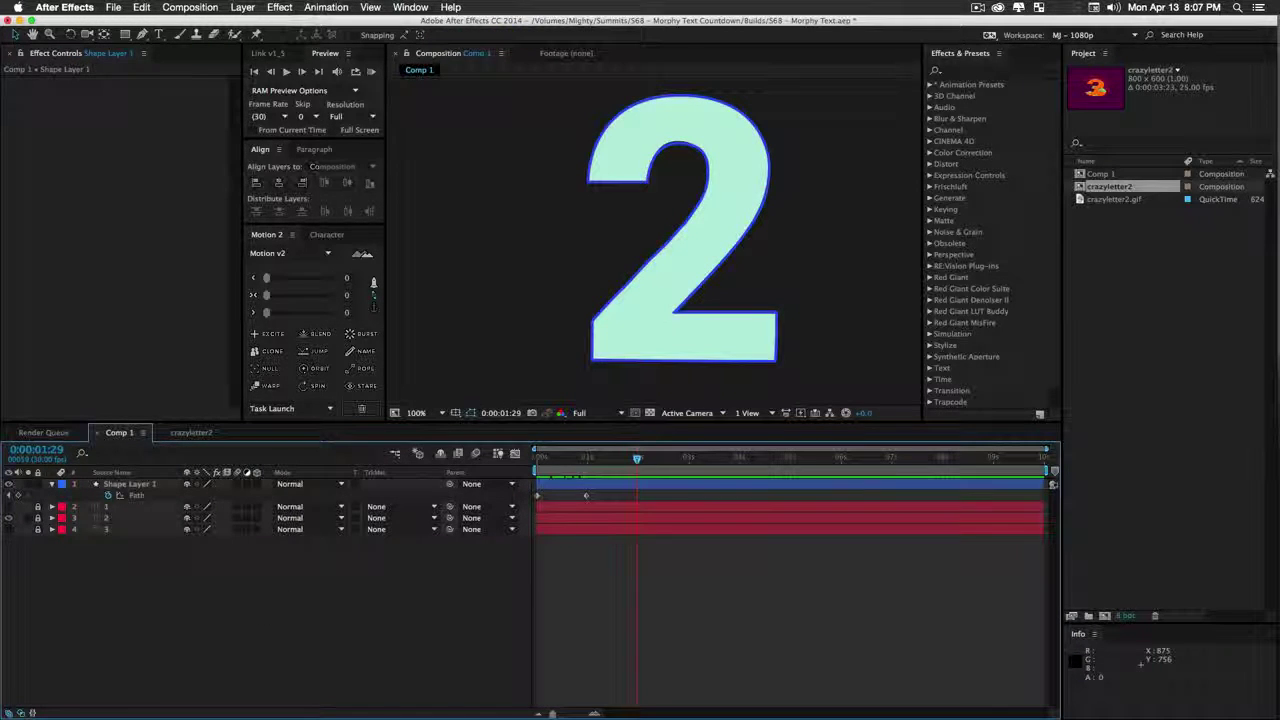
click(9, 518)
click(9, 507)
click(122, 485)
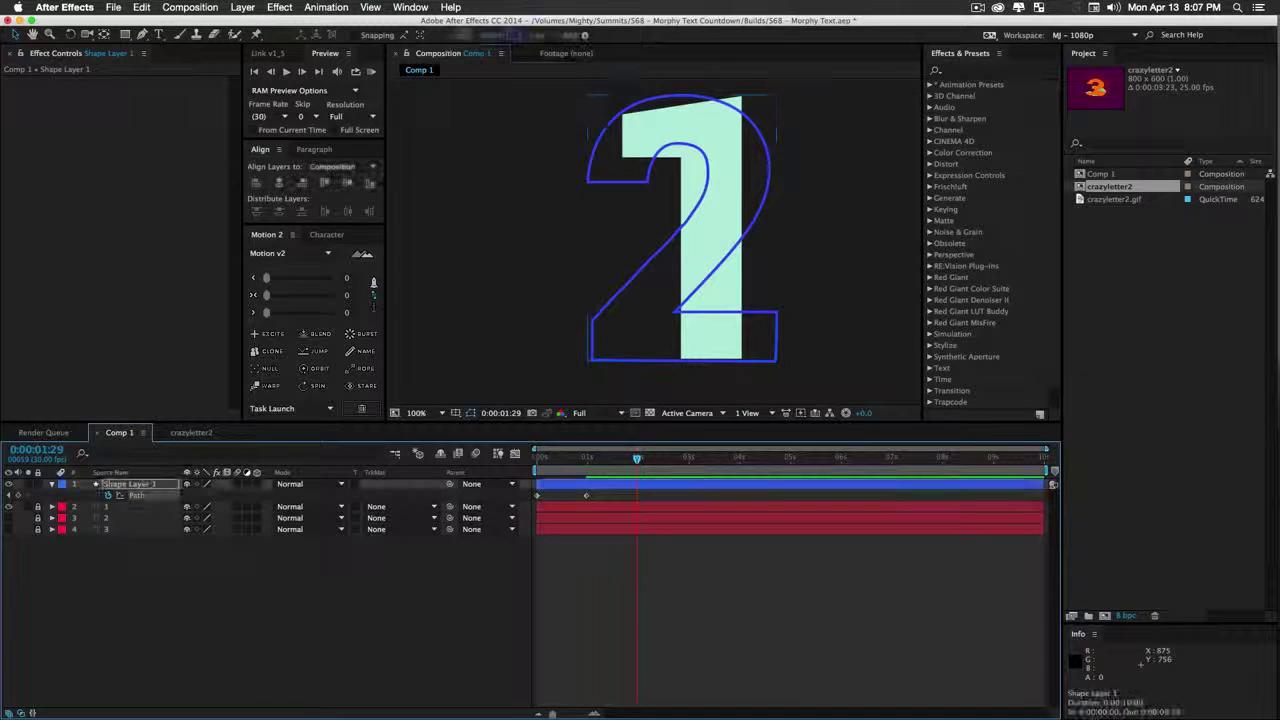
Move the path's base and right-side points of the 2 onto the stem of the 1, starting with its right edge
key(z)
click(727, 335)
drag(748, 288, 680, 289)
drag(749, 190, 680, 190)
drag(580, 240, 725, 246)
drag(520, 293, 697, 291)
drag(720, 190, 634, 327)
drag(600, 331, 727, 243)
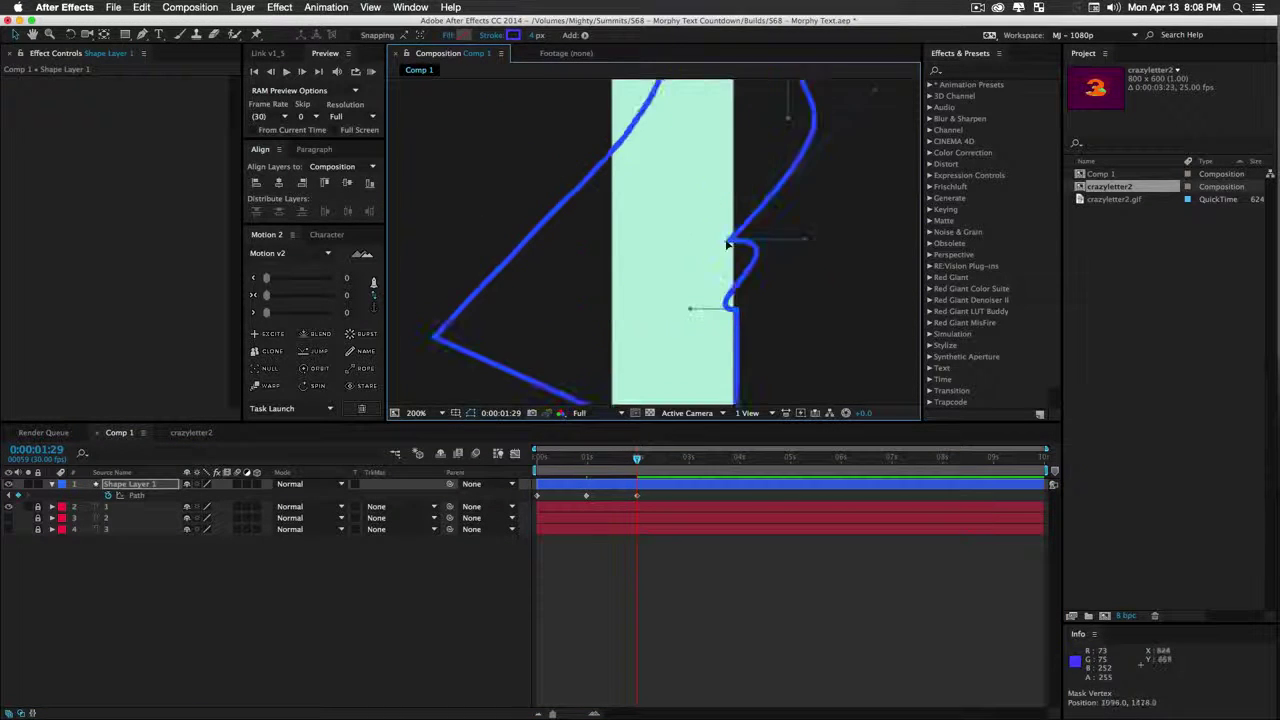
Move the remaining path points onto the left edge of the 1's stem and the corners of its top flag
drag(740, 140, 732, 360)
drag(792, 220, 726, 112)
drag(420, 277, 485, 228)
drag(537, 270, 604, 228)
drag(600, 199, 655, 93)
drag(608, 170, 621, 270)
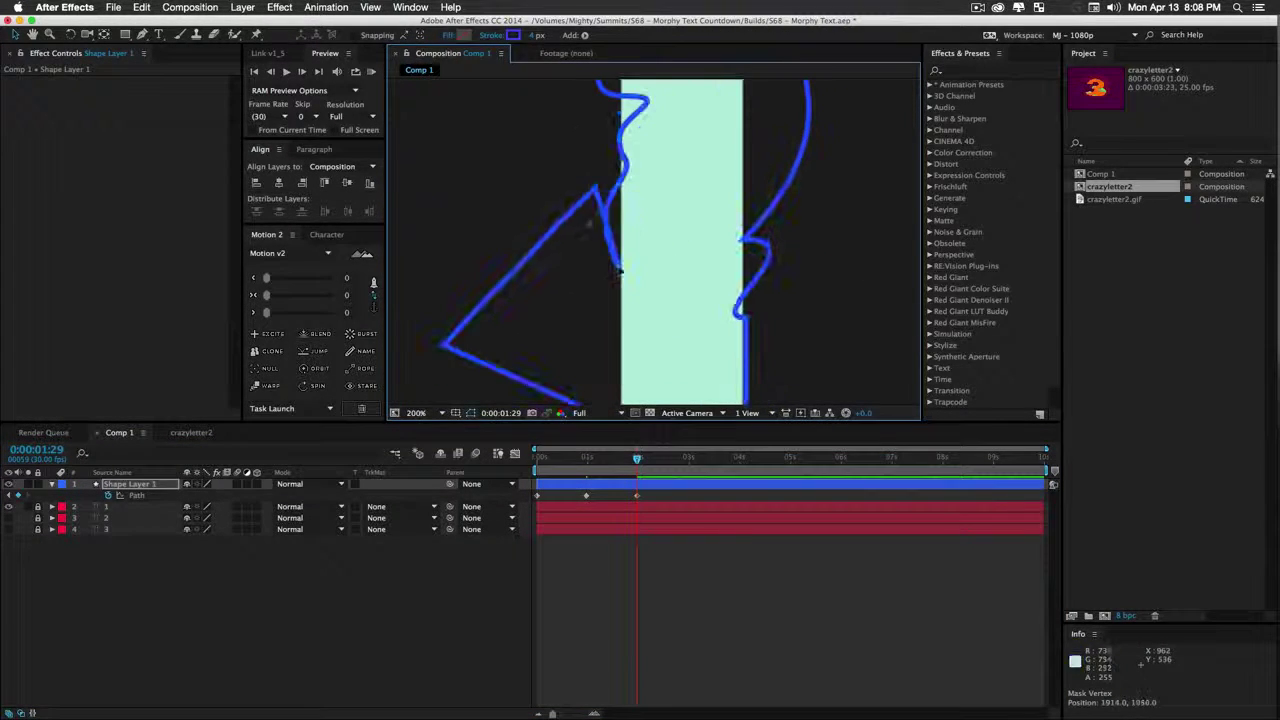
mouse_move(597, 192)
mouse_down()
mouse_move(598, 349)
mouse_move(598, 170)
mouse_up()
drag(598, 170, 620, 208)
drag(444, 166, 607, 221)
key(comma)
drag(683, 209, 696, 278)
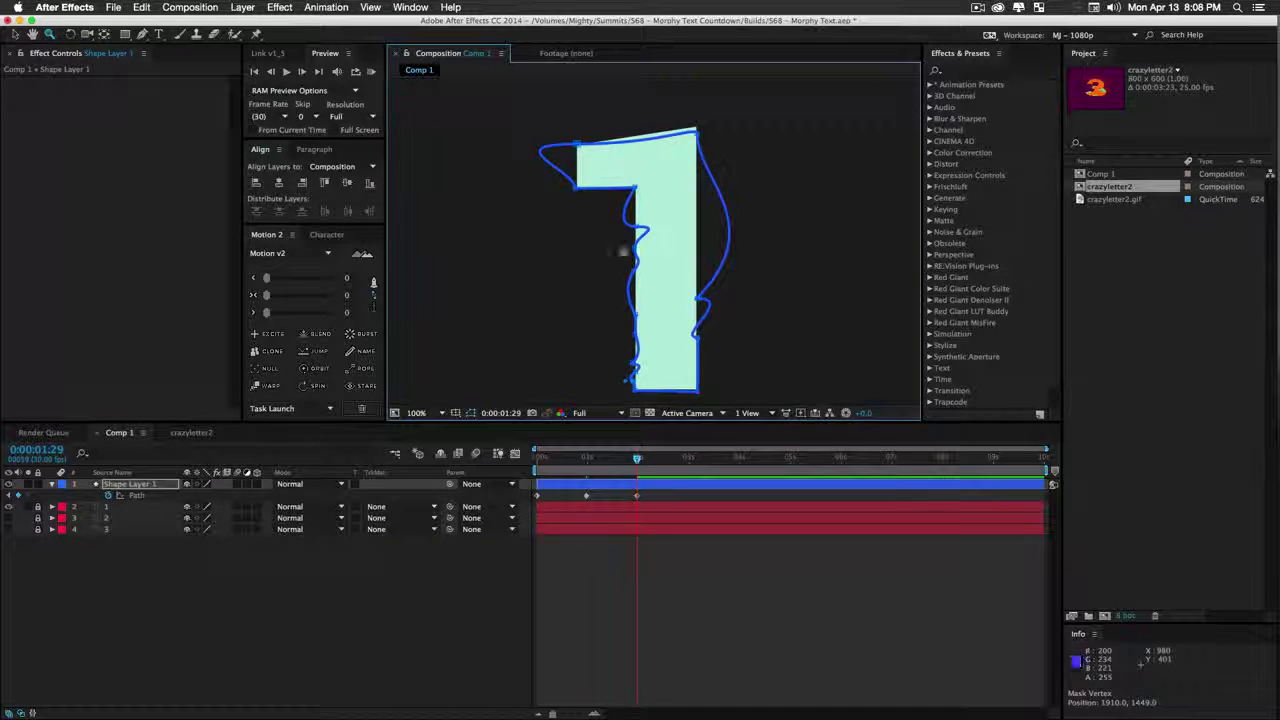
Change the shape layer's label colour to yellow and reselect its Path property
click(141, 496)
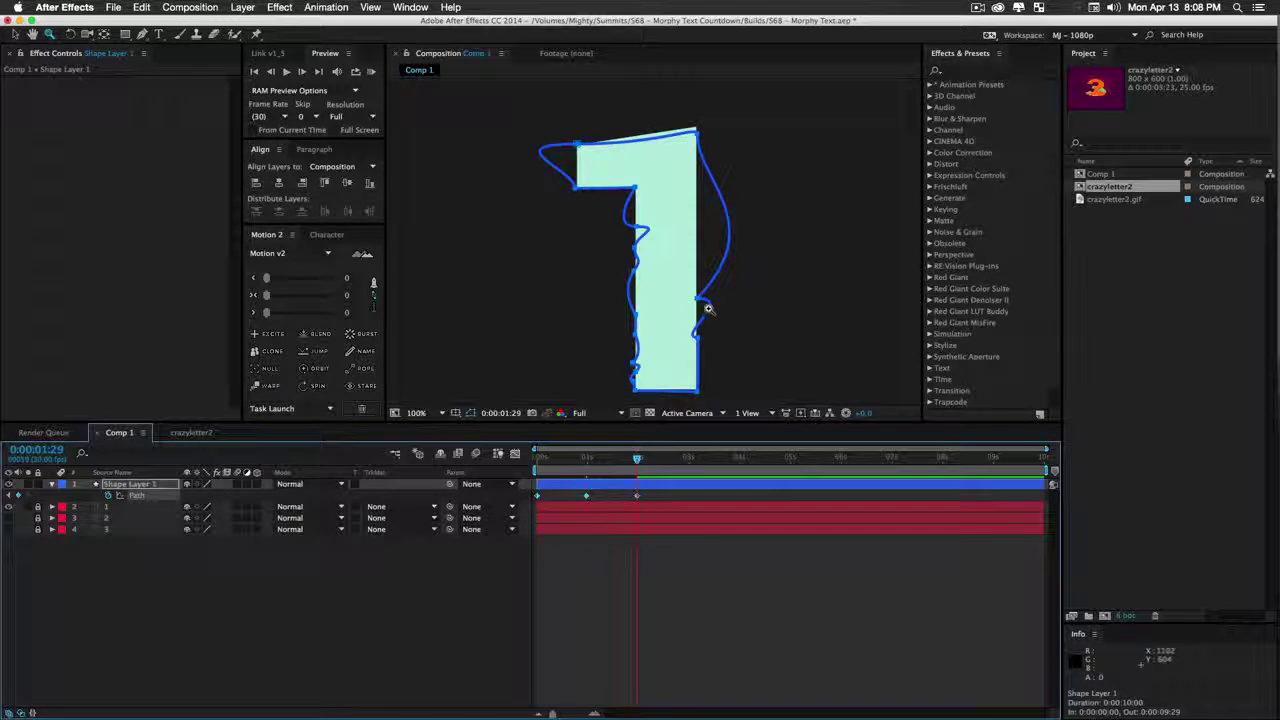
click(60, 485)
click(80, 528)
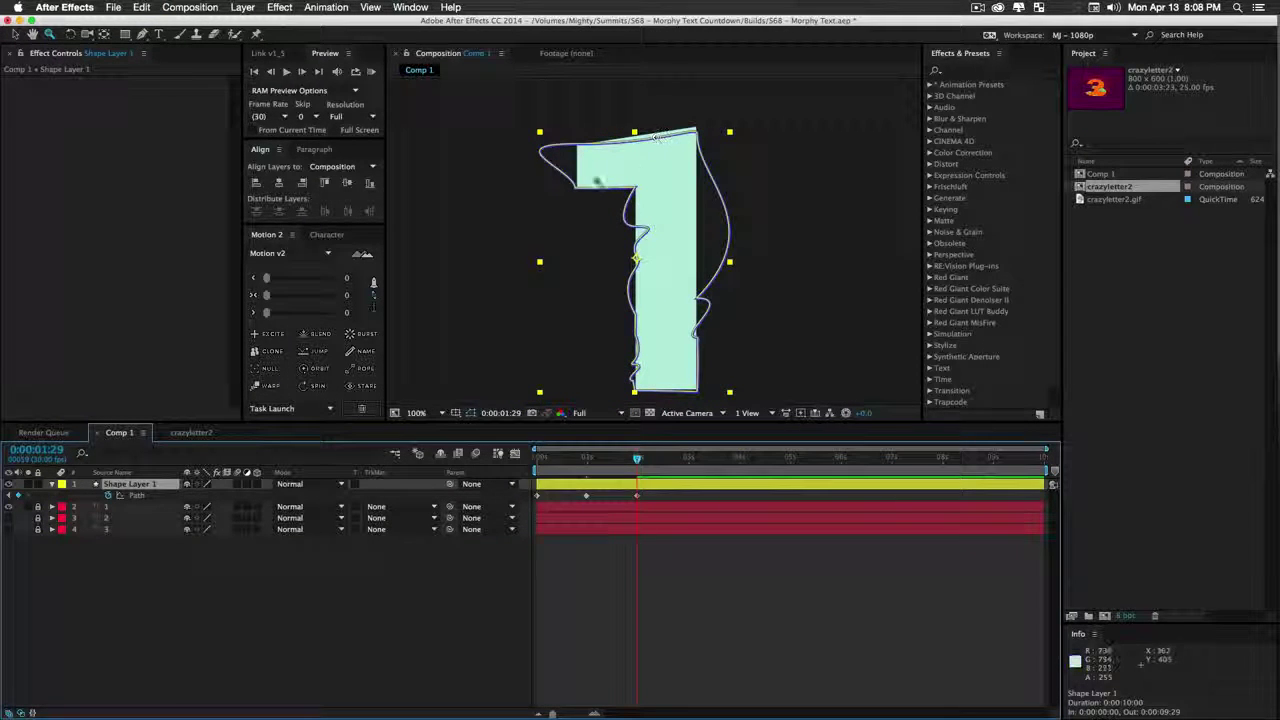
click(135, 495)
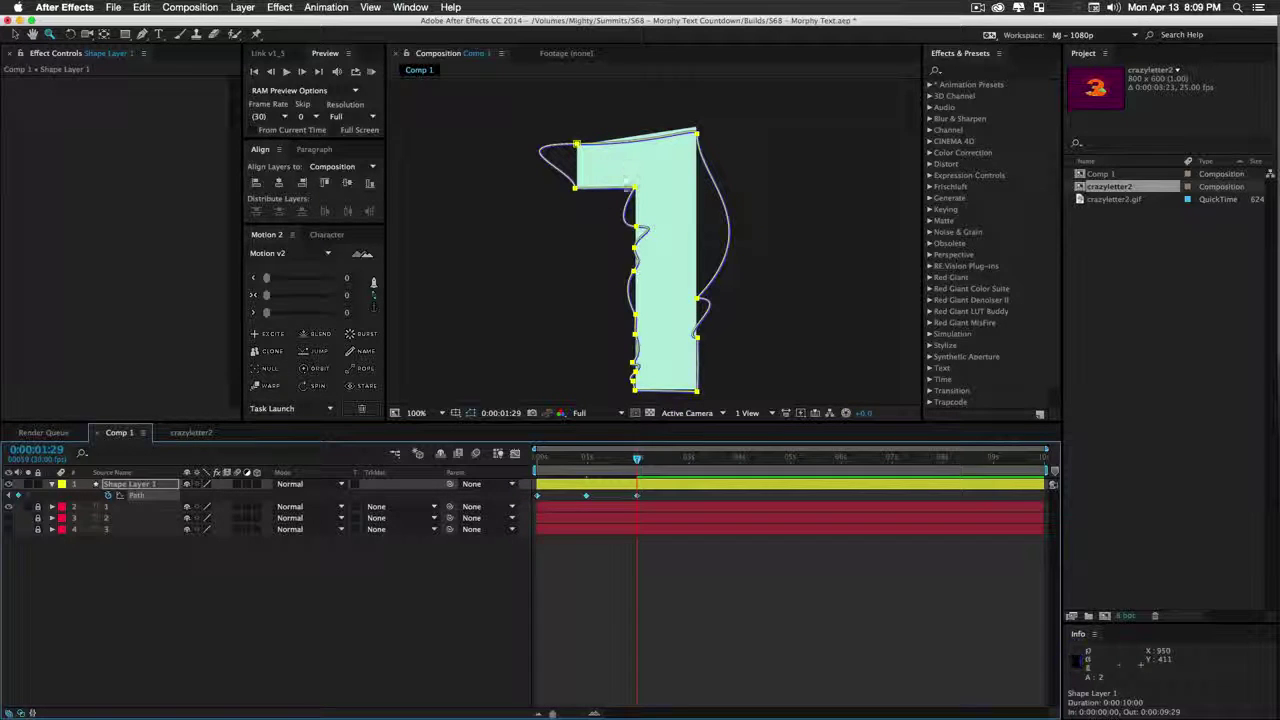
Straighten the path along the right edge of the 1 and fit its point to the top-right corner
click(690, 338)
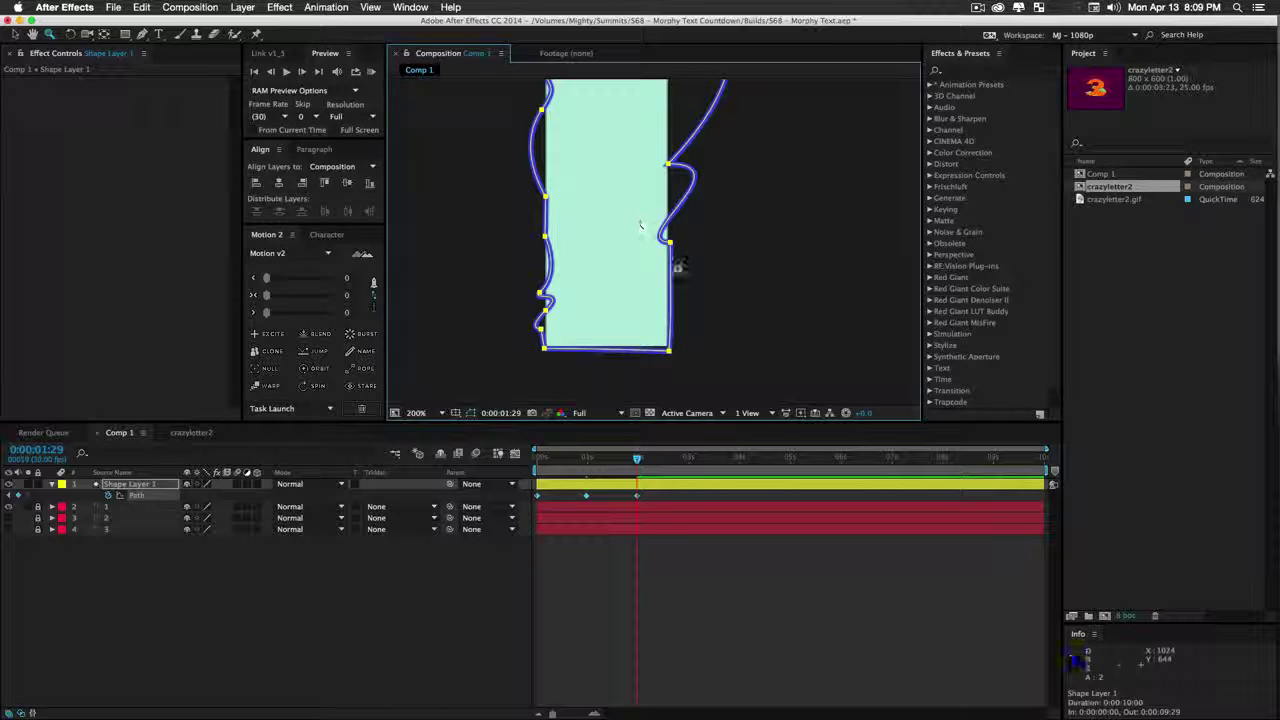
click(656, 297)
drag(690, 132, 687, 251)
drag(836, 190, 726, 363)
key(comma)
drag(843, 234, 698, 250)
drag(697, 110, 764, 300)
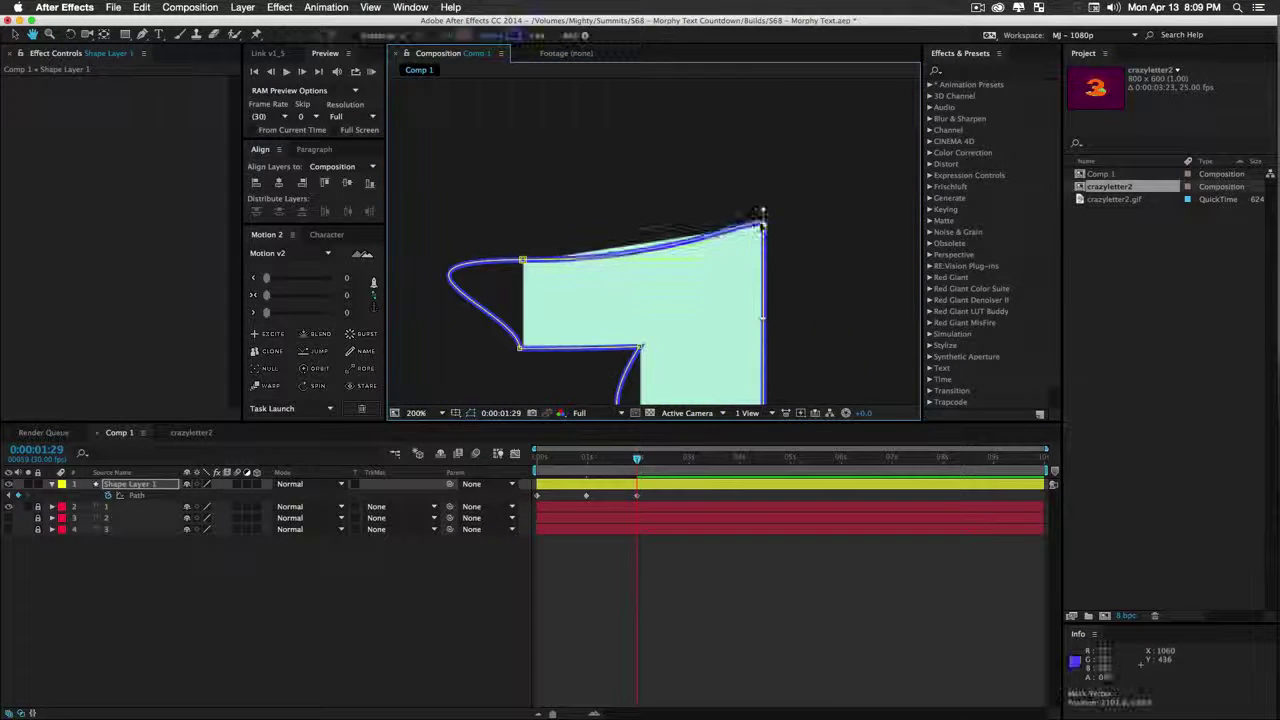
Straighten the path's curves around the 1's top flag and the upper left edge of the stem
drag(700, 260, 680, 234)
drag(371, 289, 668, 214)
drag(724, 272, 746, 266)
drag(789, 334, 741, 238)
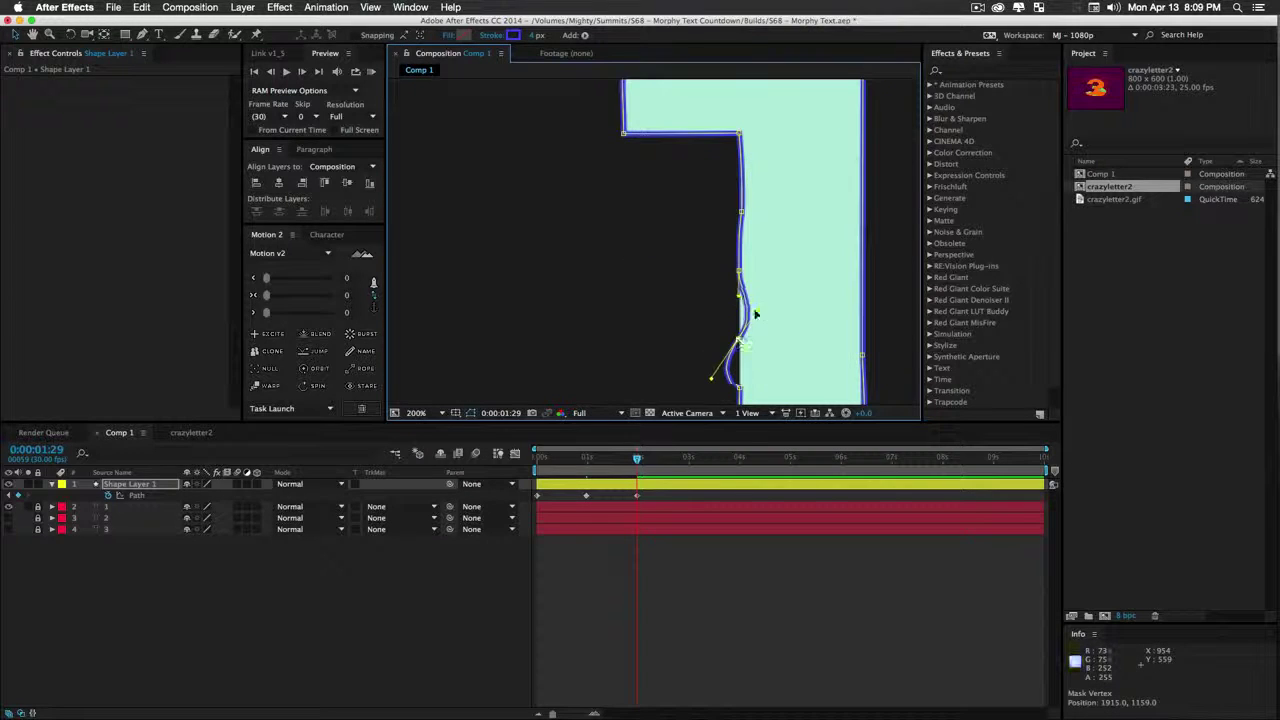
Straighten the remaining curve handles down the left edge of the 1's stem to its base, and deselect the shape layer
drag(755, 314, 744, 246)
drag(744, 246, 729, 262)
drag(738, 350, 729, 330)
mouse_move(733, 398)
mouse_down()
mouse_move(731, 232)
mouse_move(728, 252)
mouse_up()
drag(716, 262, 729, 263)
scroll(755, 237, down, 2)
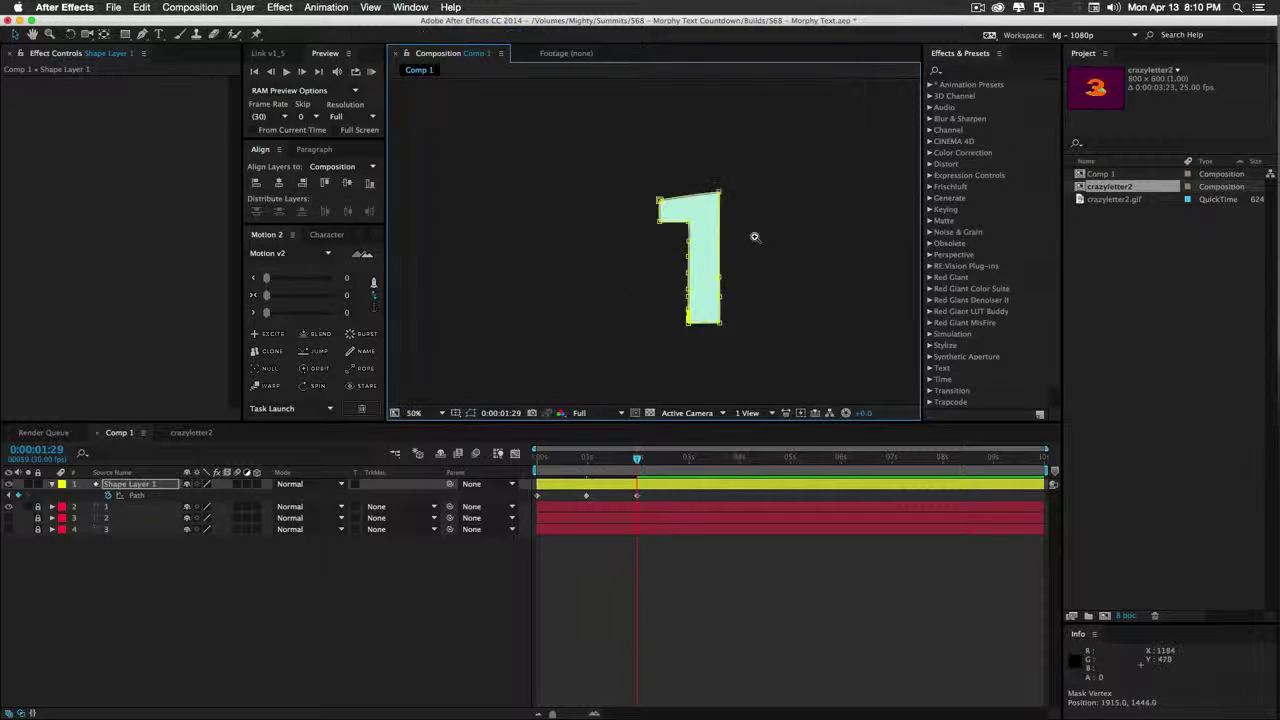
click(694, 260)
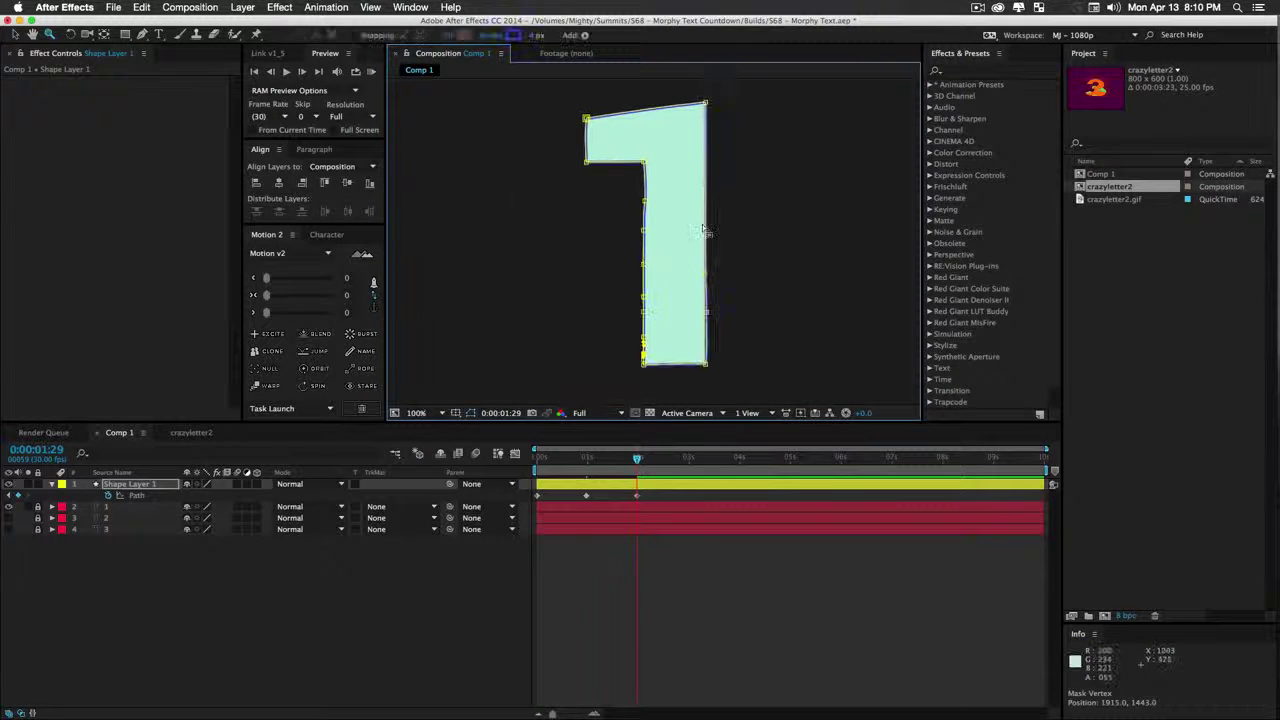
click(418, 587)
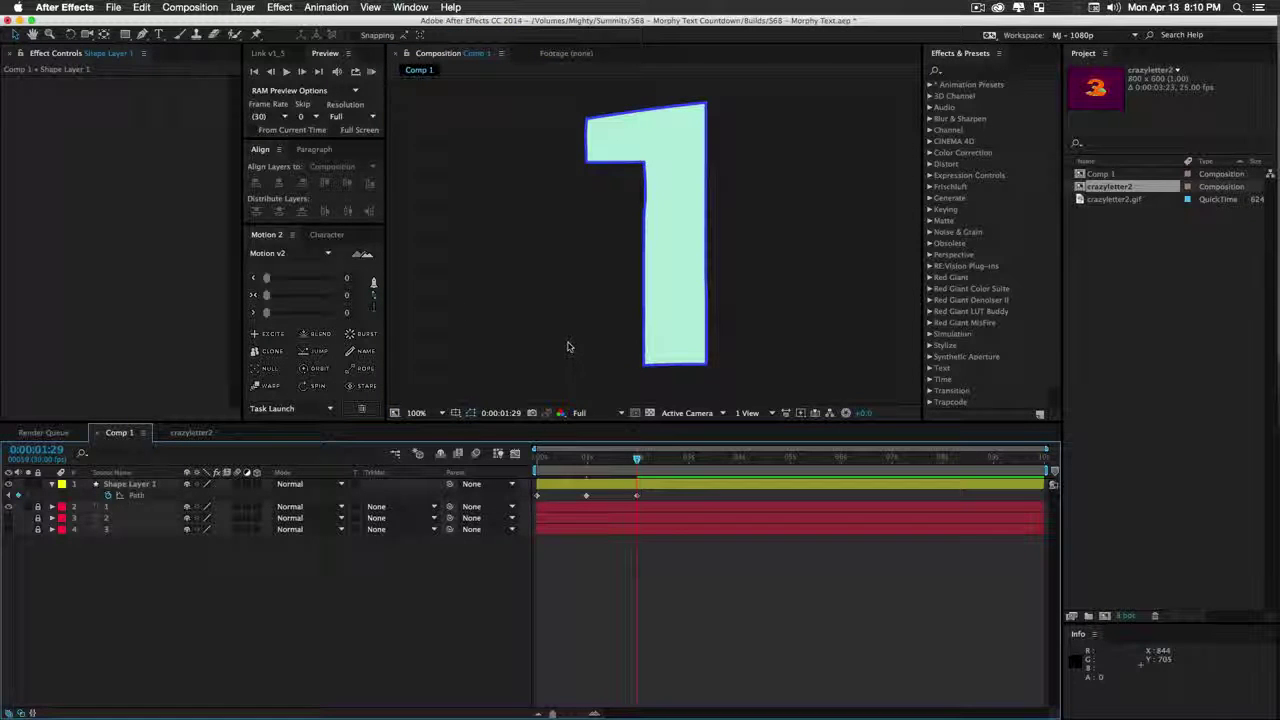
Try moving a path point at the 3's inner notch on the in-between shape at 0:00:00:15, and undo the edit
drag(637, 458, 562, 491)
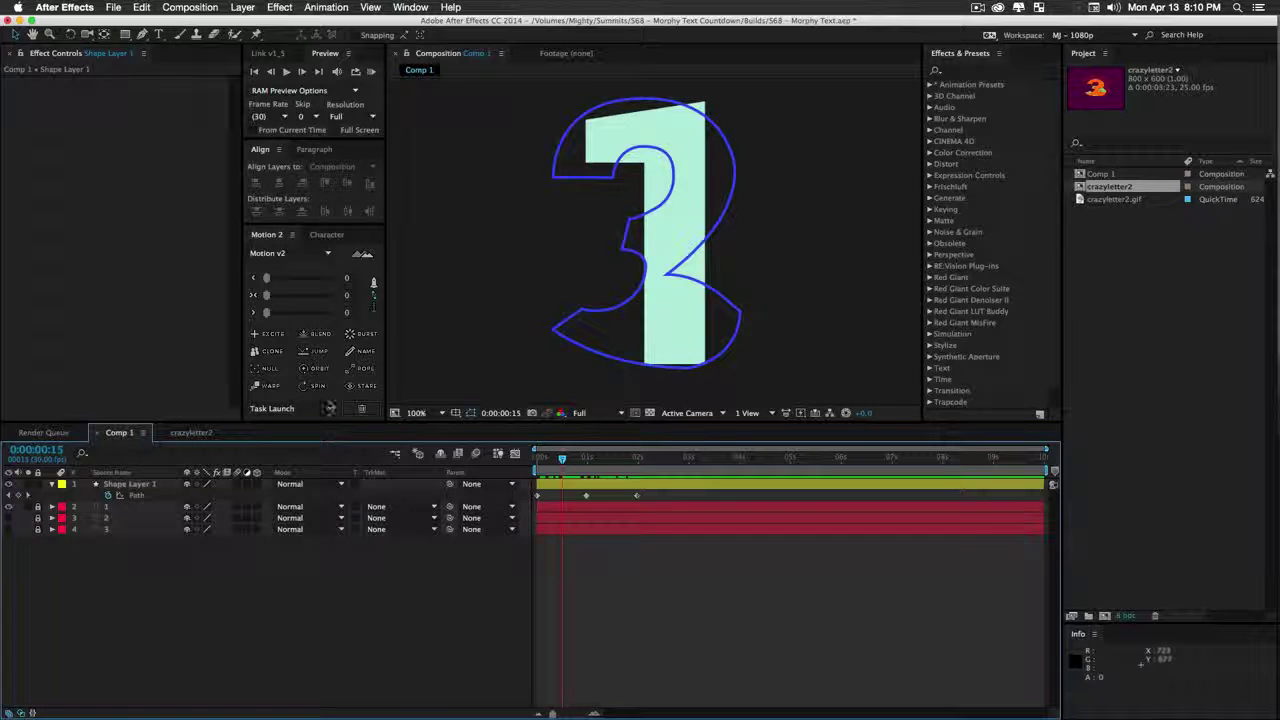
click(138, 496)
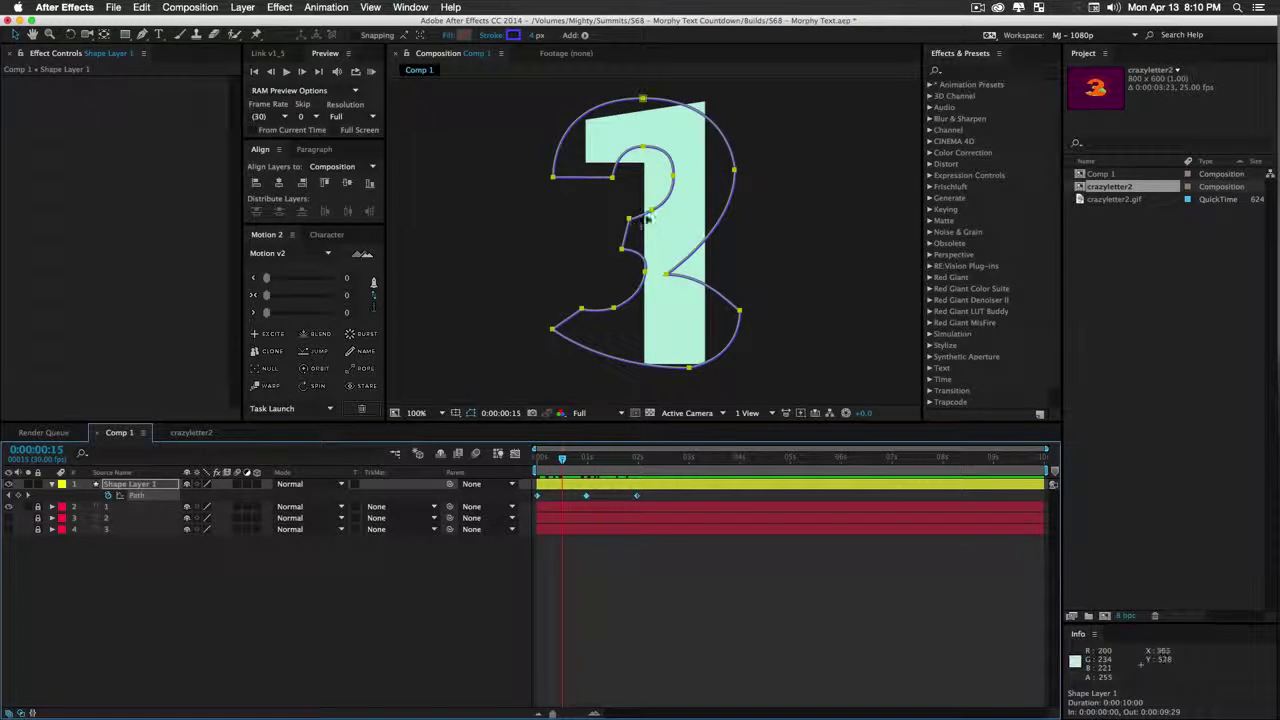
click(660, 213)
drag(651, 210, 637, 188)
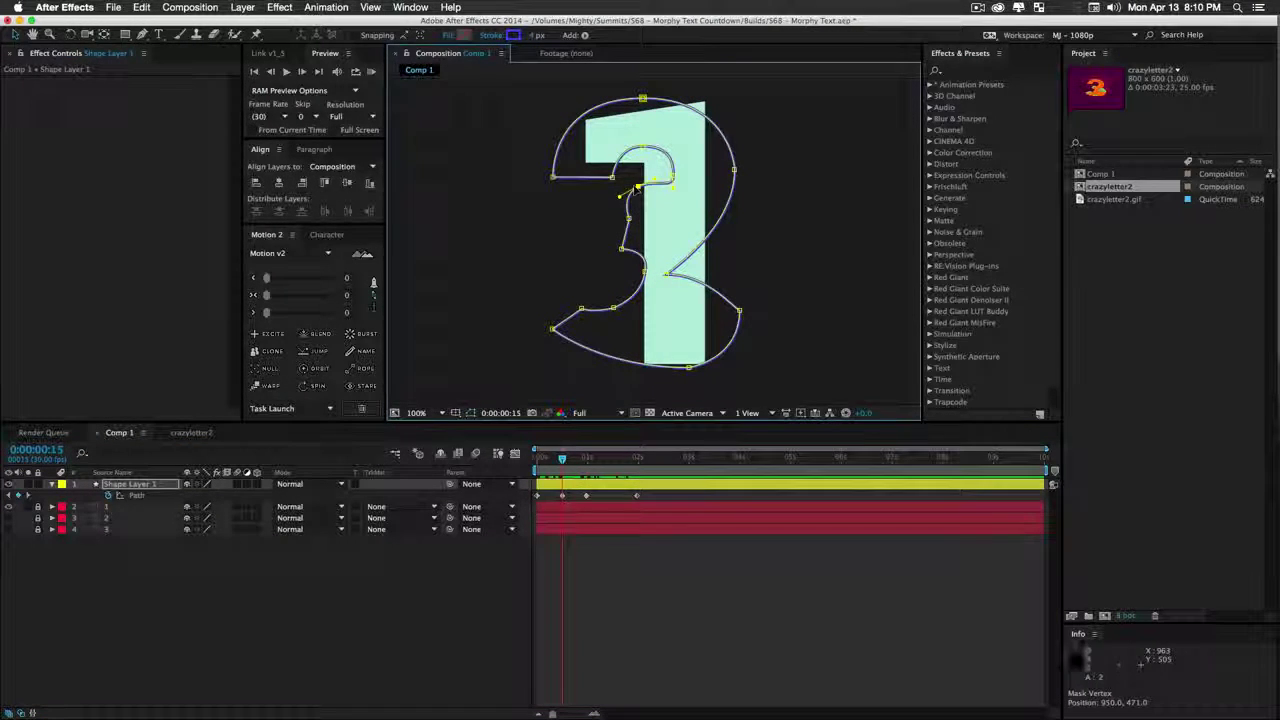
key(super+z)
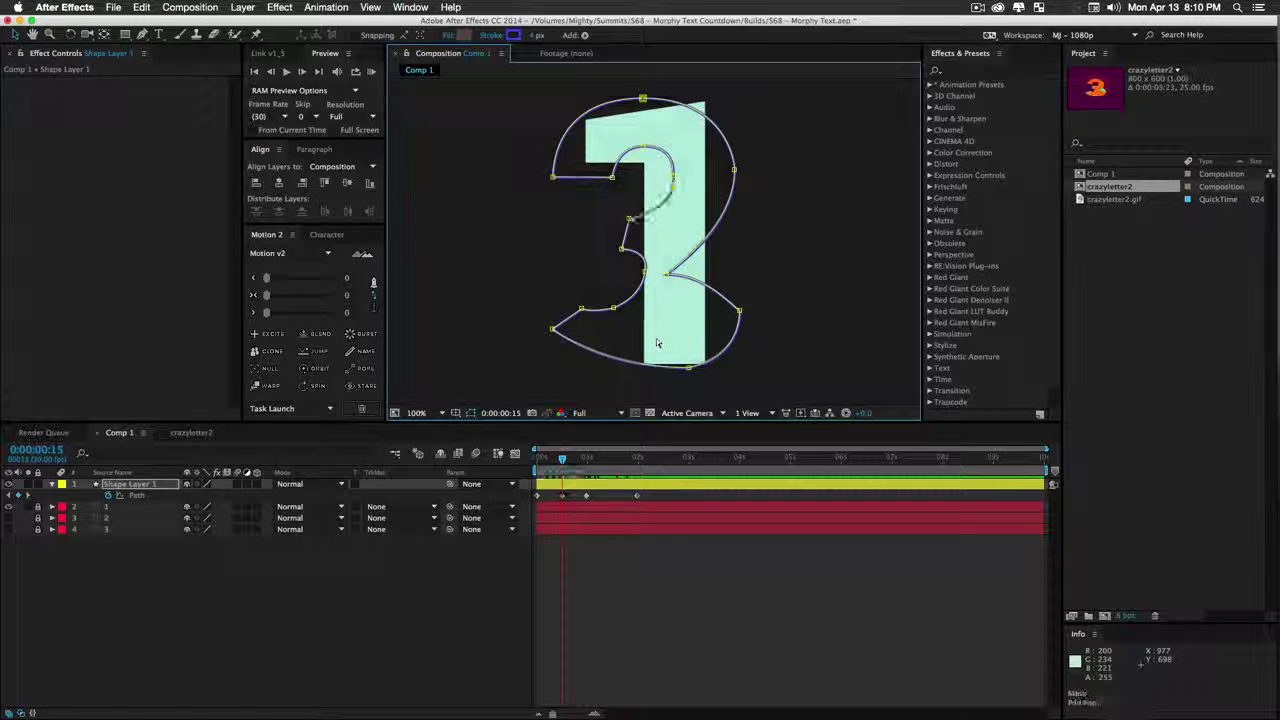
Deselect the shape layer and preview the whole morph from the start of the composition
drag(562, 457, 631, 457)
key(Home)
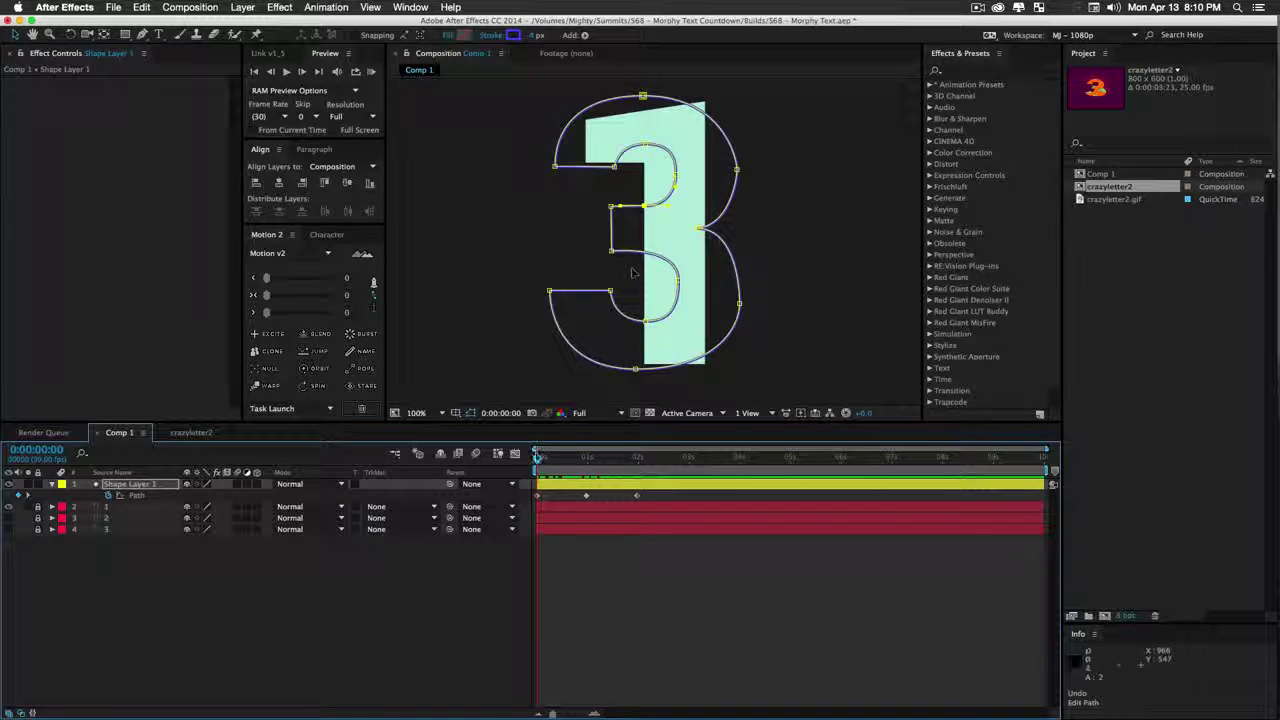
drag(540, 462, 508, 484)
click(302, 604)
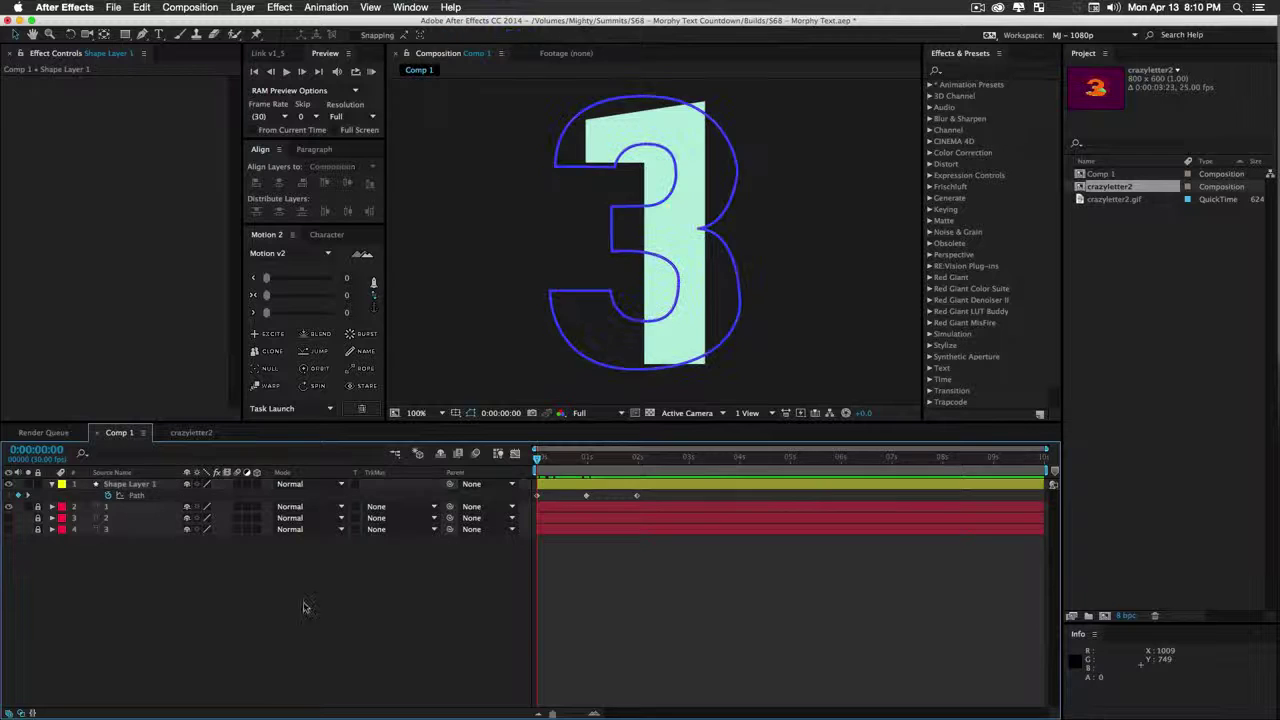
key(space)
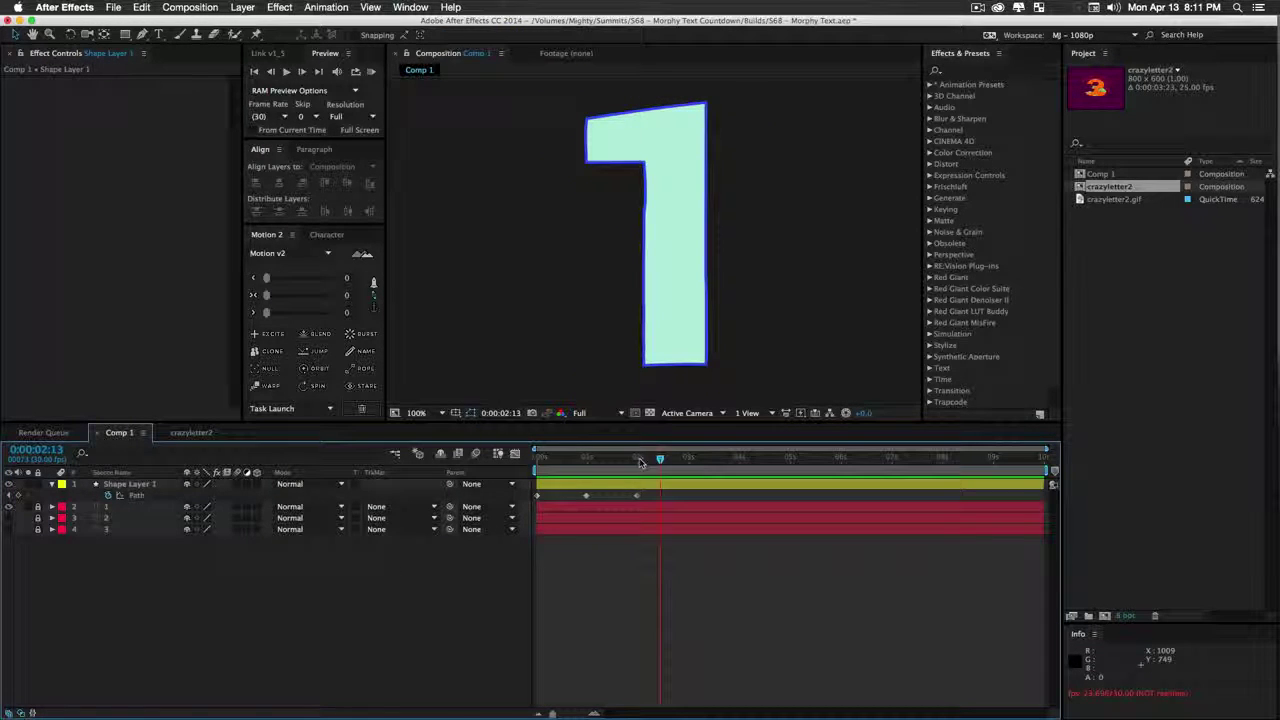
Shift the three Path keyframes to start at 0:00:01:01 and ease them in and out with a Motion 2 value of 63
drag(688, 572, 591, 500)
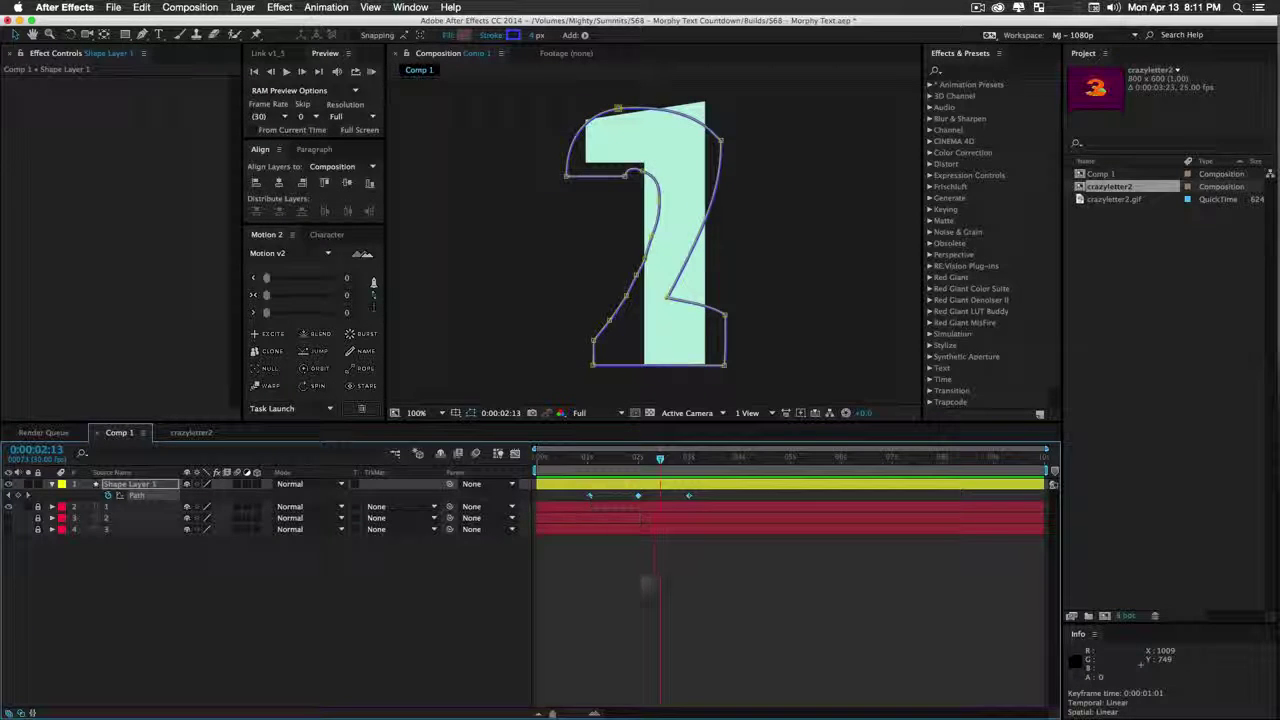
click(647, 582)
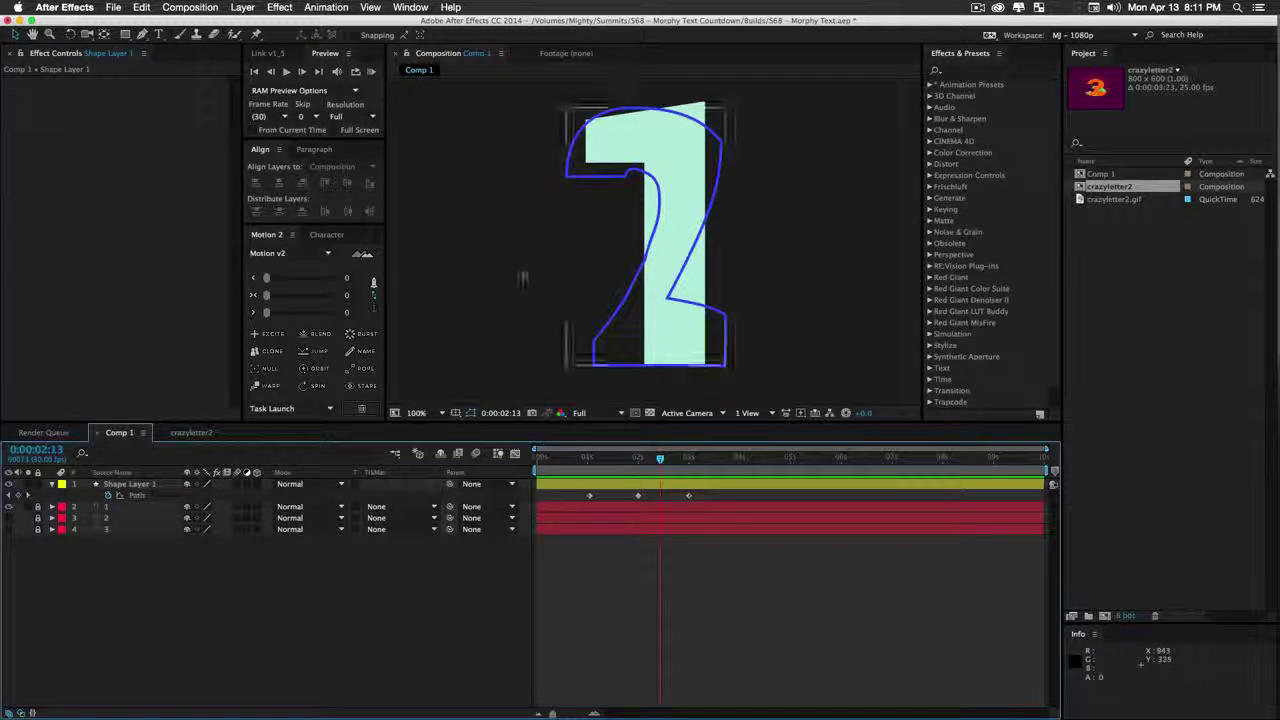
drag(752, 597, 546, 489)
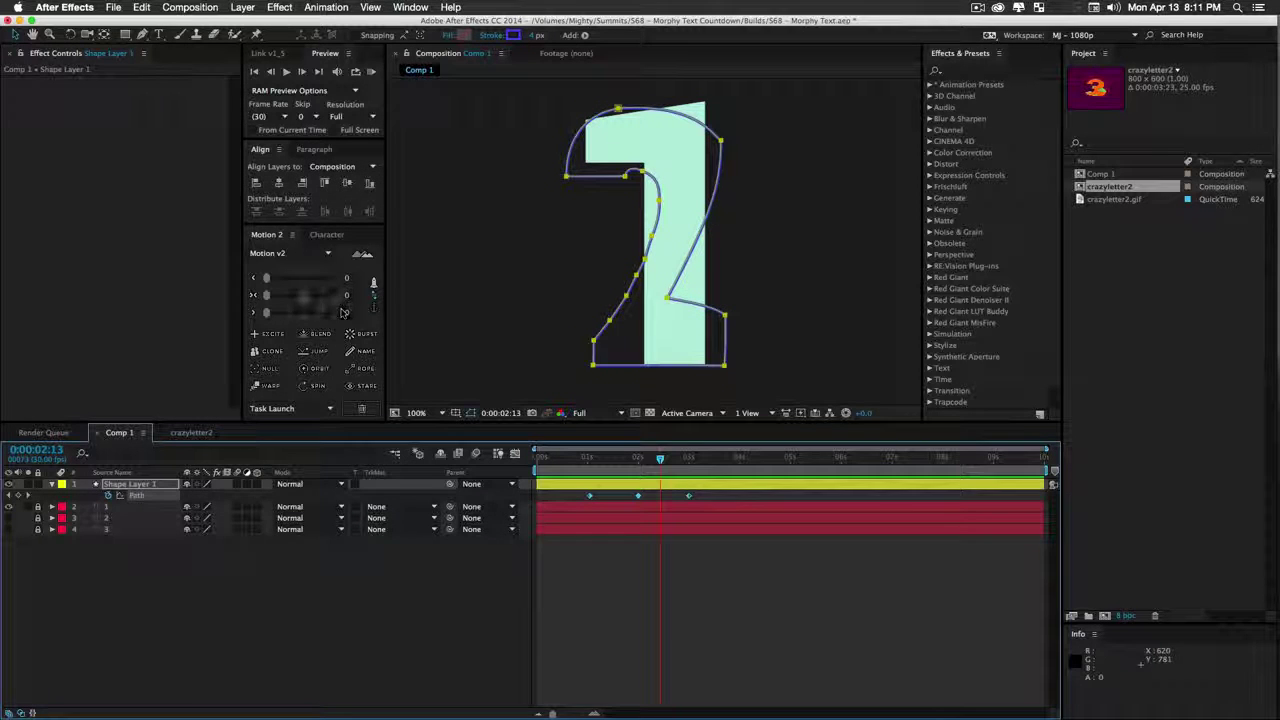
drag(266, 295, 308, 295)
click(657, 591)
Preview the eased morph from 0:00:00:26, just before the first Path keyframe
click(584, 463)
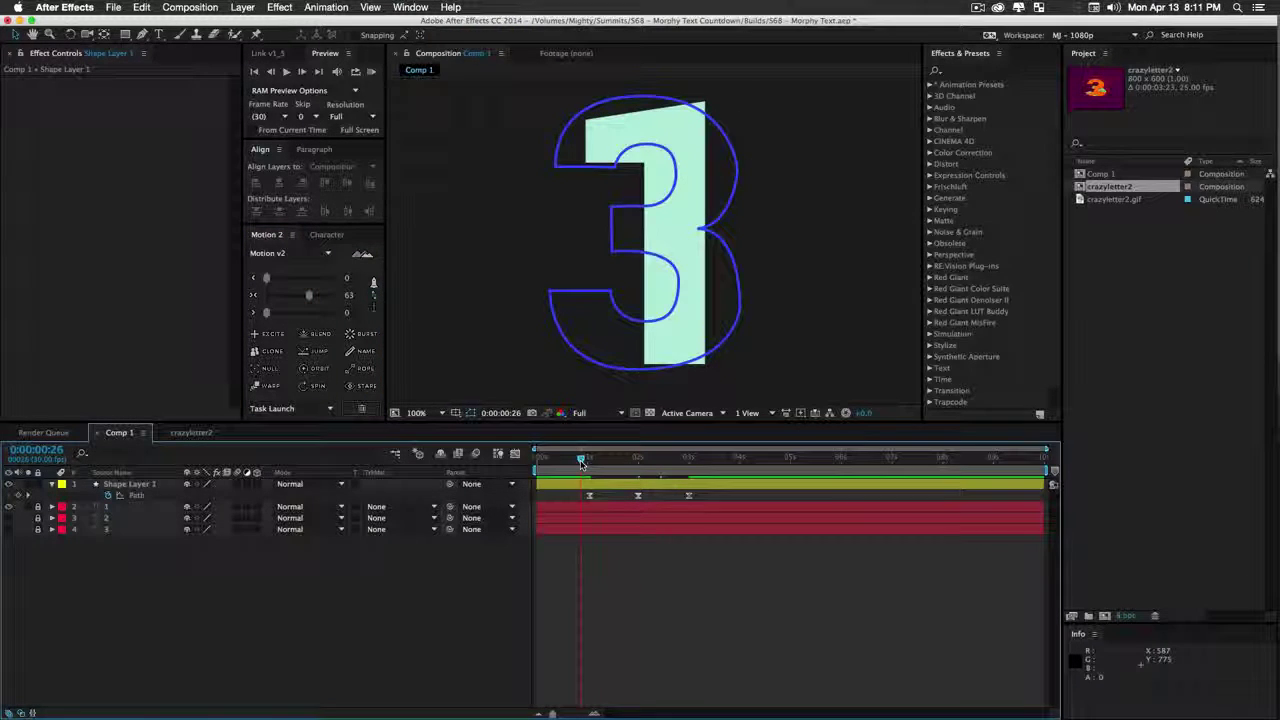
key(space)
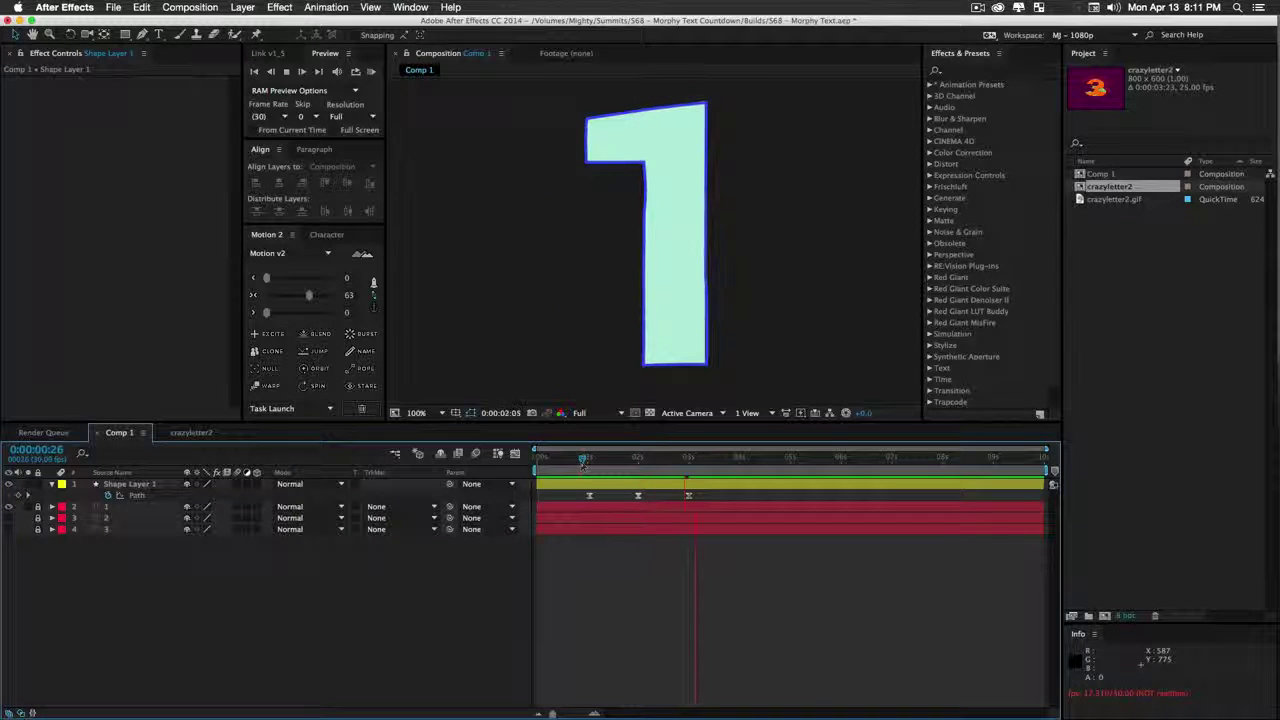
key(space)
Hide the 1 layer, unlock the reference layers 1, 2 and 3, and delete all three
click(9, 507)
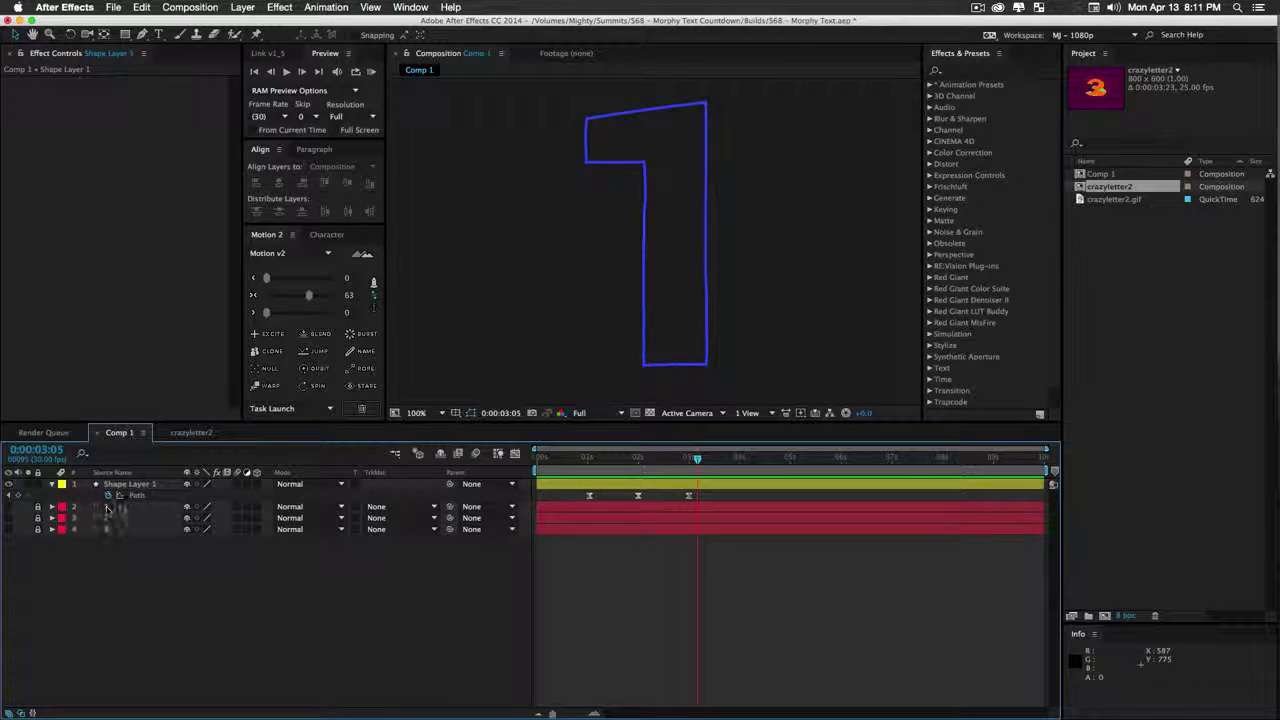
click(111, 508)
drag(38, 529, 38, 507)
click(106, 530)
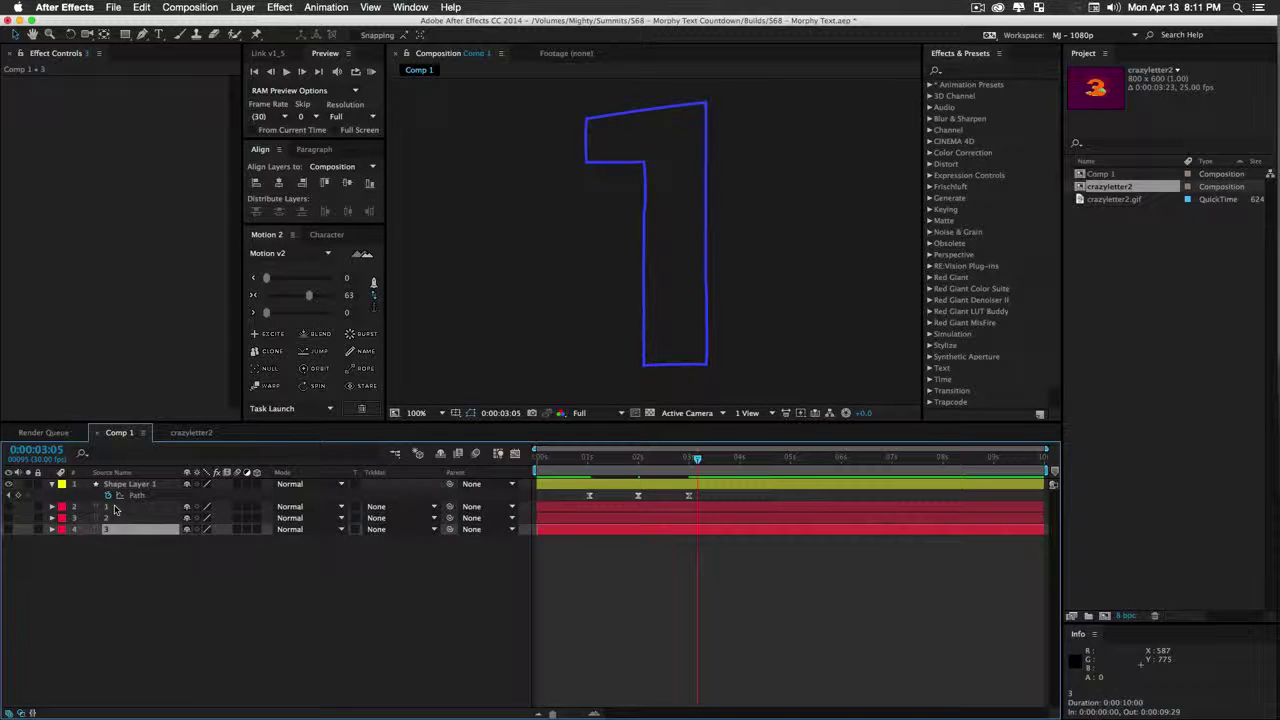
shift+click(110, 508)
key(Delete)
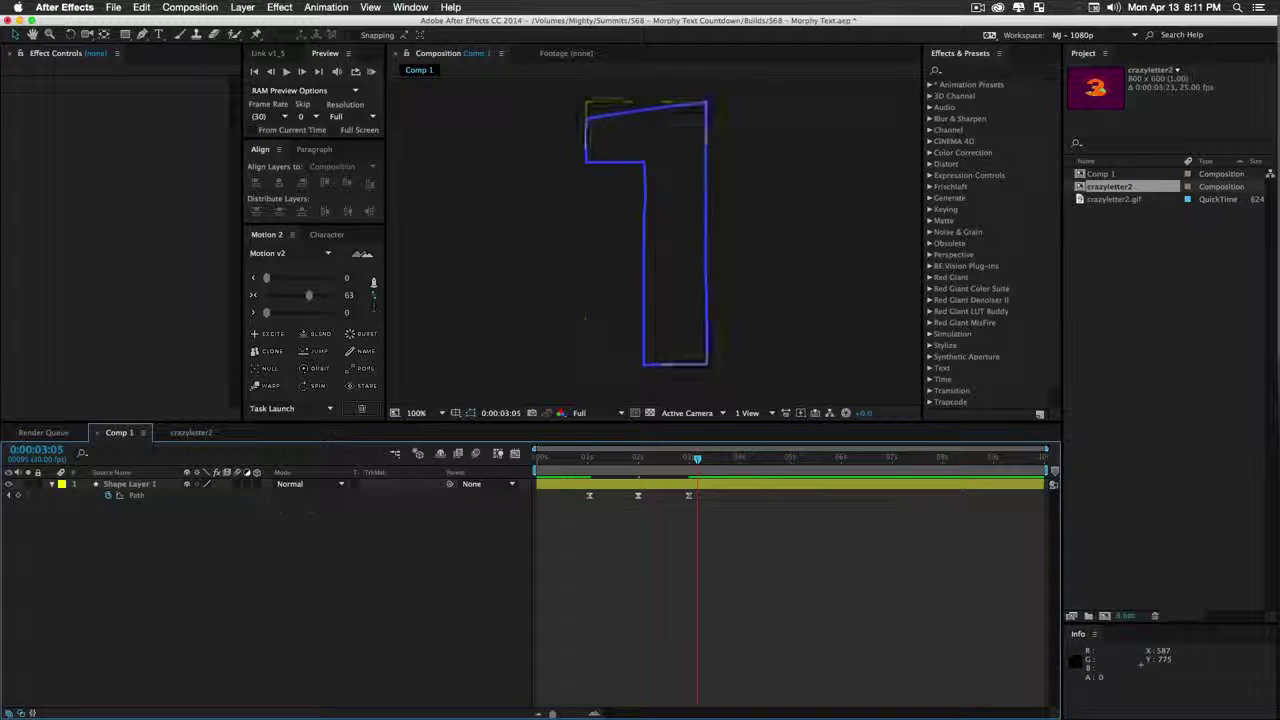
Copy the shape layer's three Path keyframes and paste them at 0:00:01:05 to hold each number briefly
click(128, 484)
click(136, 495)
key(super+c)
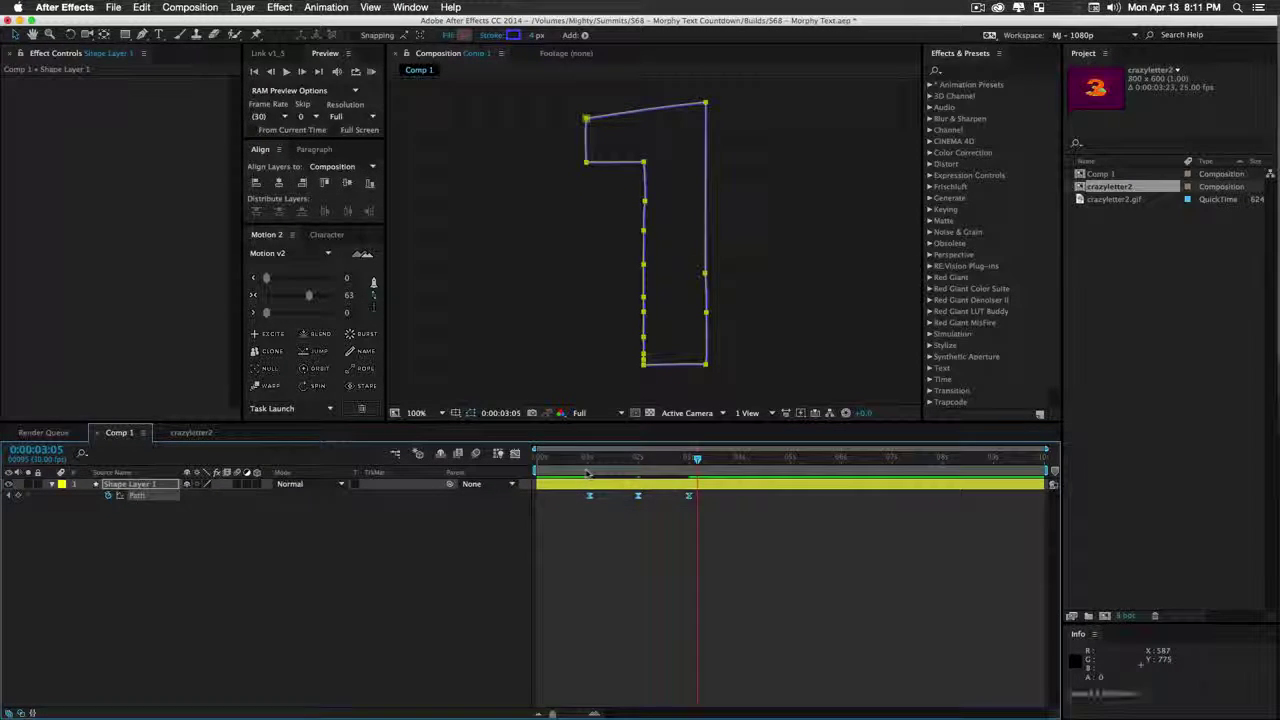
click(593, 462)
click(596, 462)
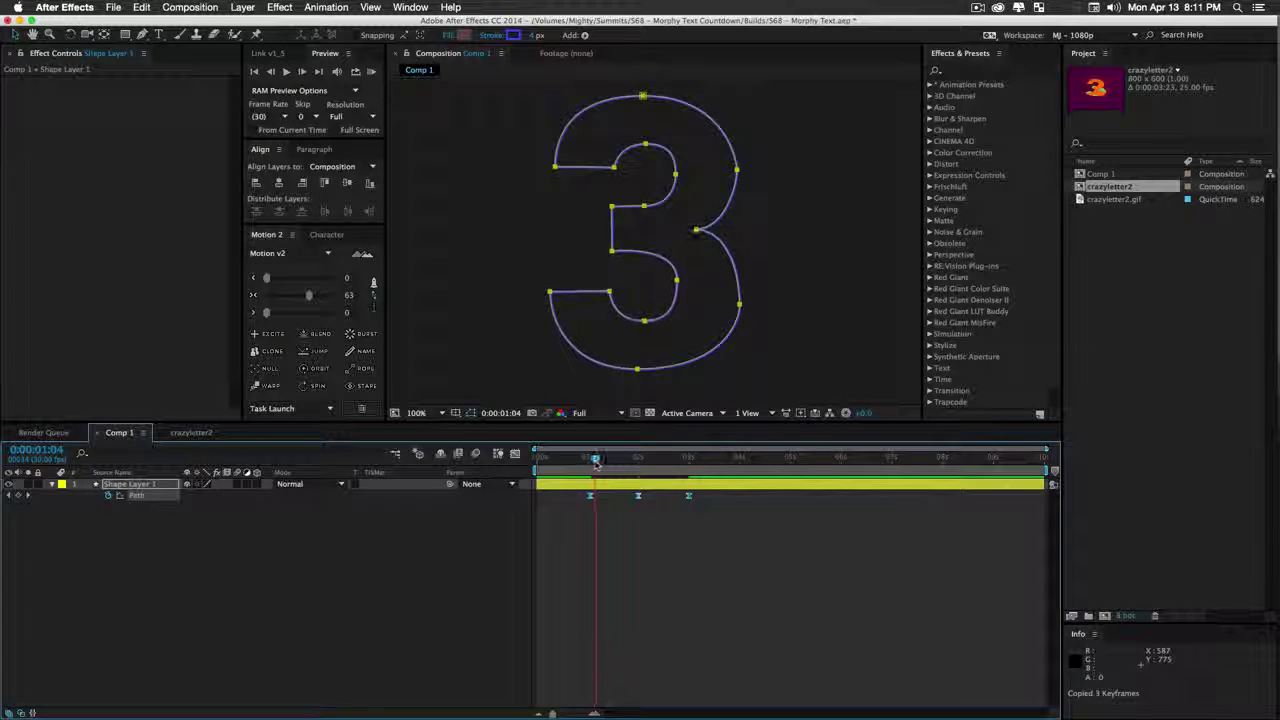
key(super+v)
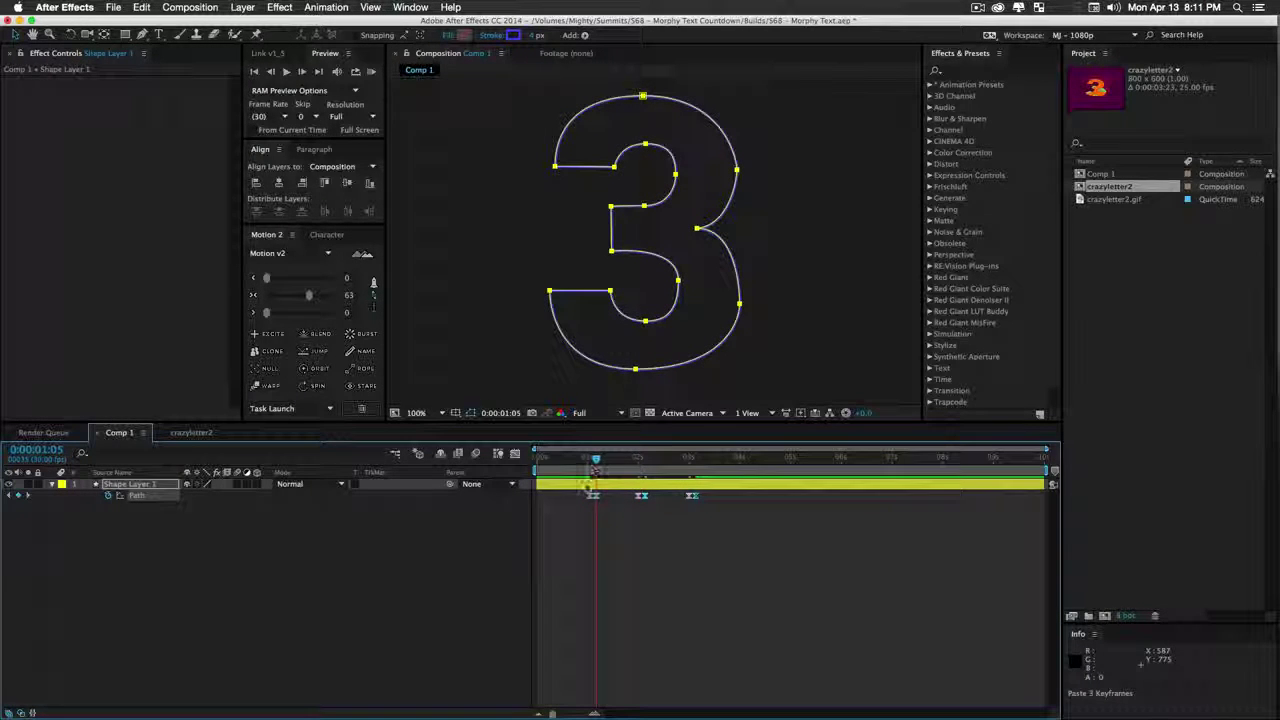
Deselect the shape layer and preview the morph with its holds from 0:00:01:00
click(587, 462)
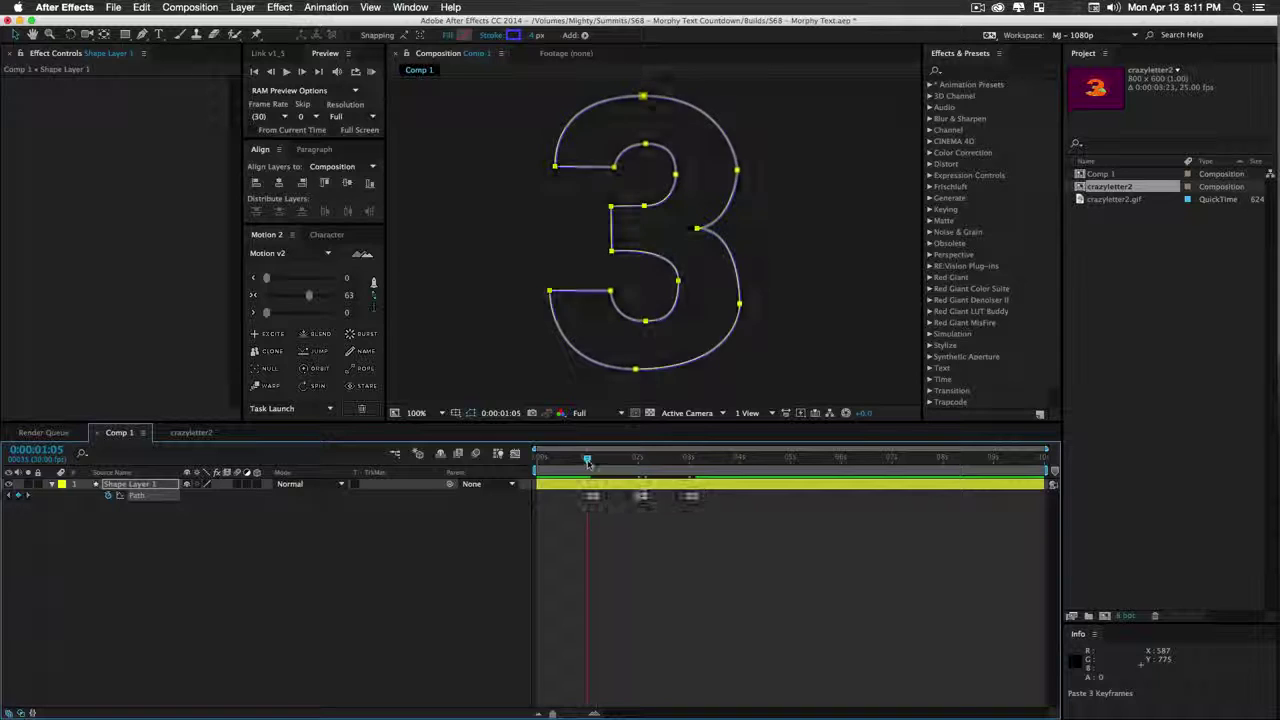
click(428, 586)
key(space)
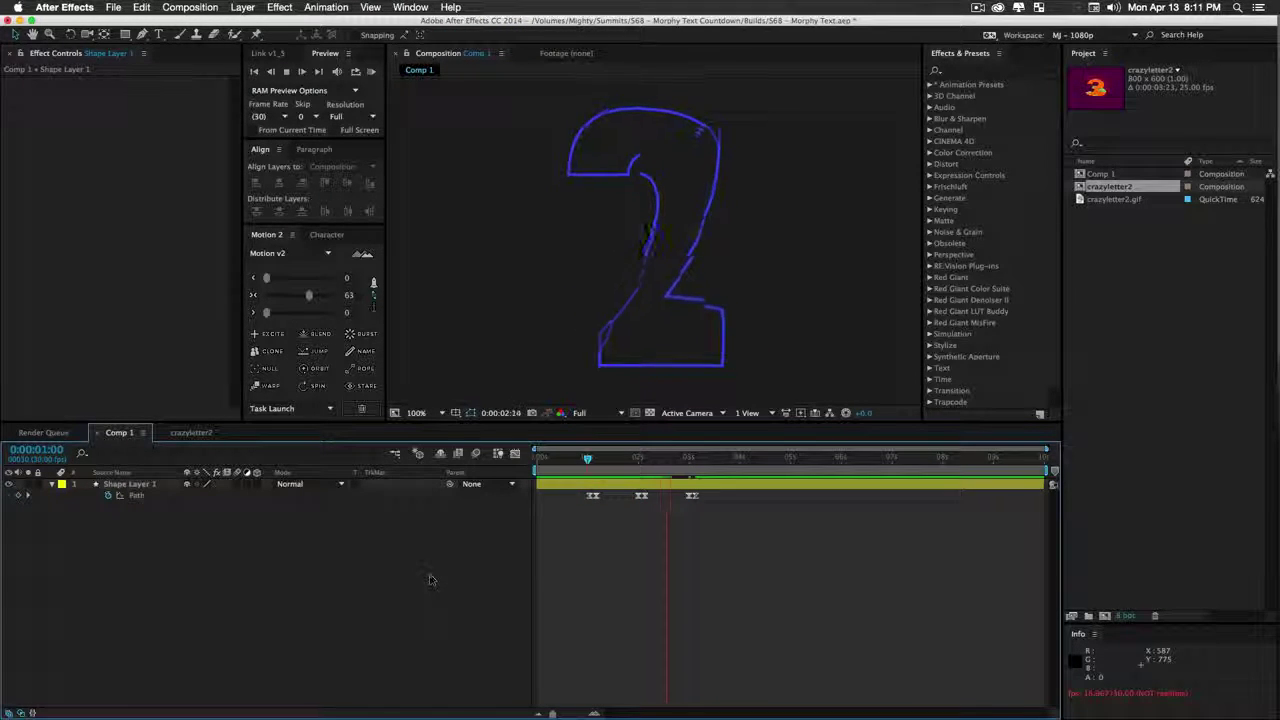
At 0:00:01:20, smooth the kink at the morphing shape's inner notch by adjusting its path point and curve handle
click(637, 460)
drag(637, 460, 622, 470)
key(z)
drag(626, 206, 661, 247)
key(v)
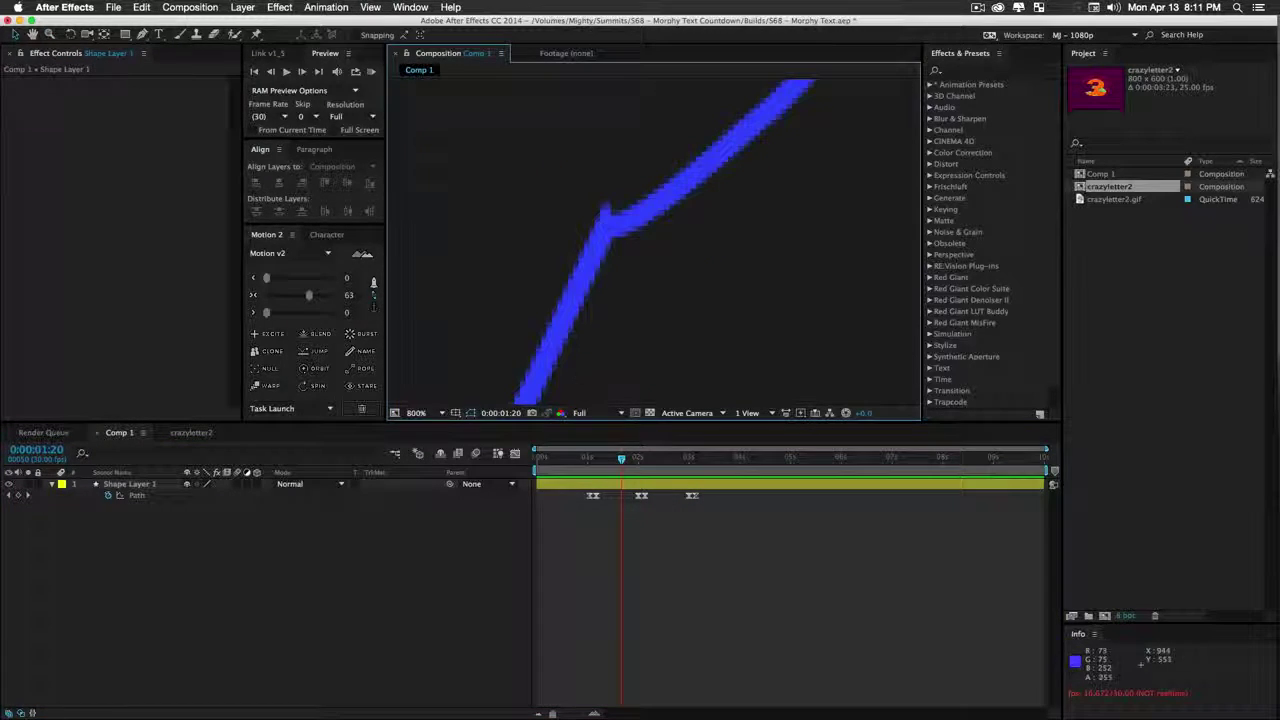
click(152, 497)
scroll(614, 209, down, 2)
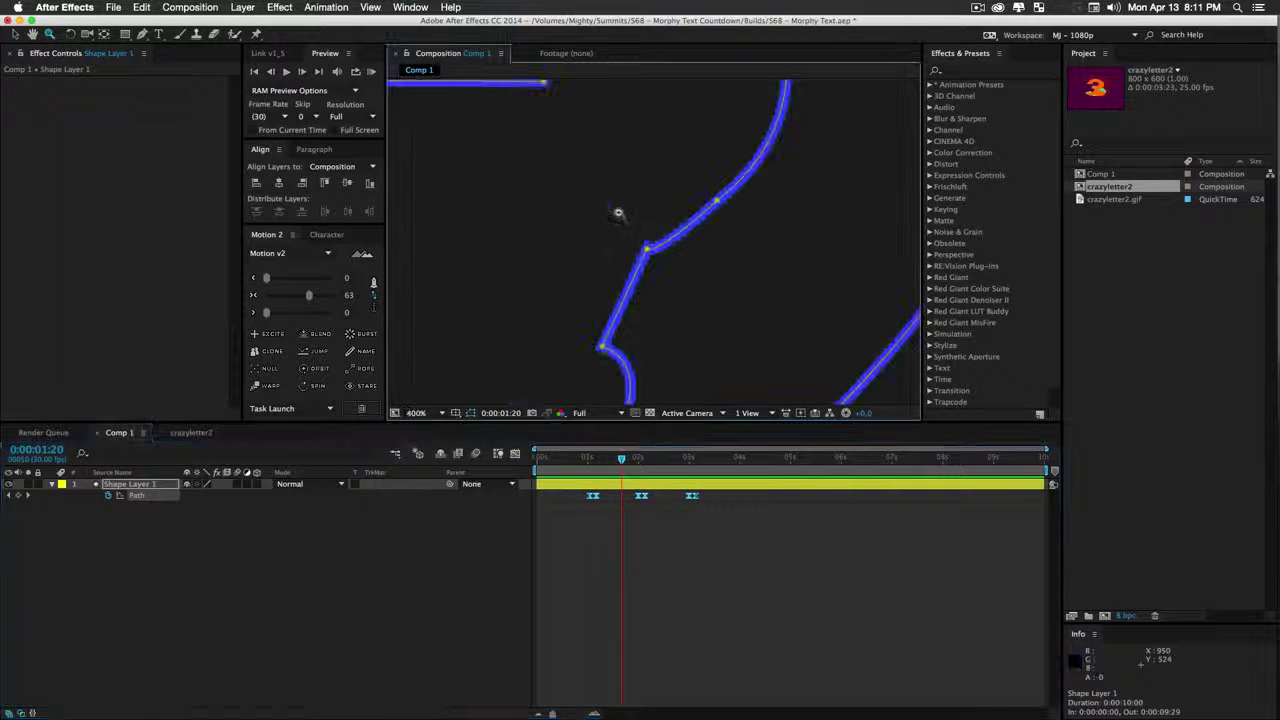
click(649, 249)
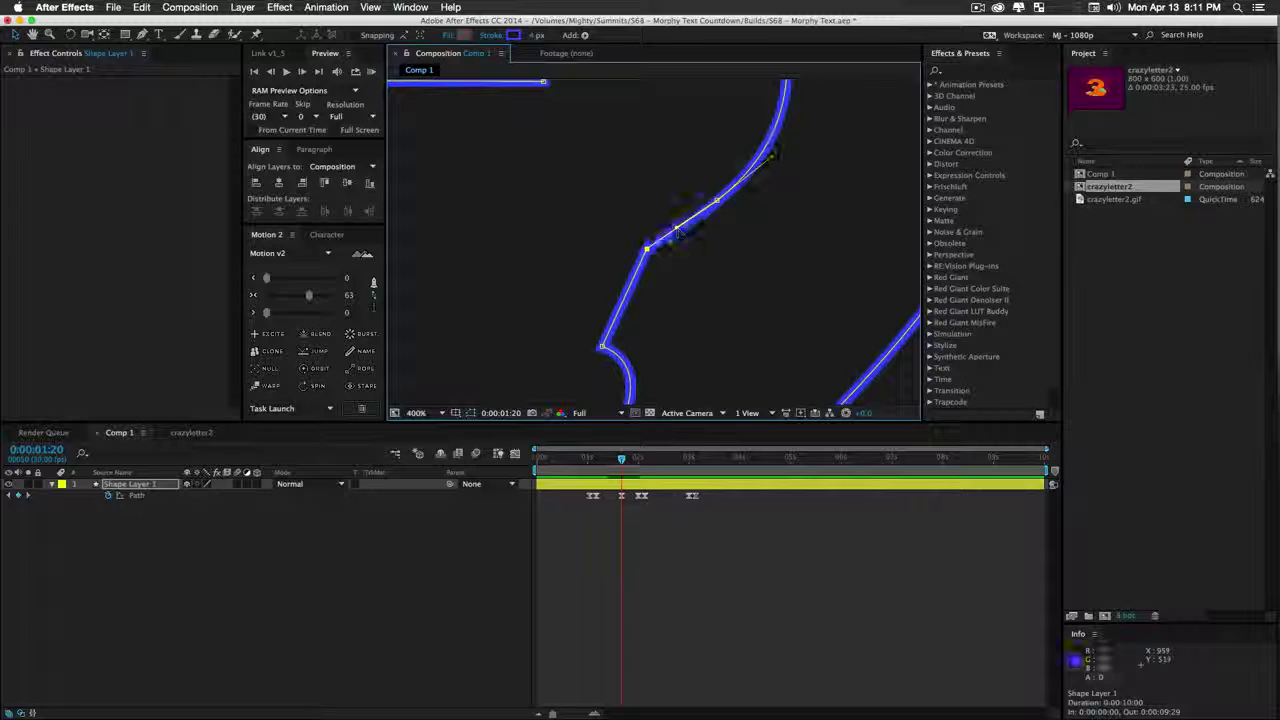
scroll(723, 309, down, 2)
drag(663, 246, 723, 147)
scroll(749, 209, down, 1)
drag(750, 212, 768, 250)
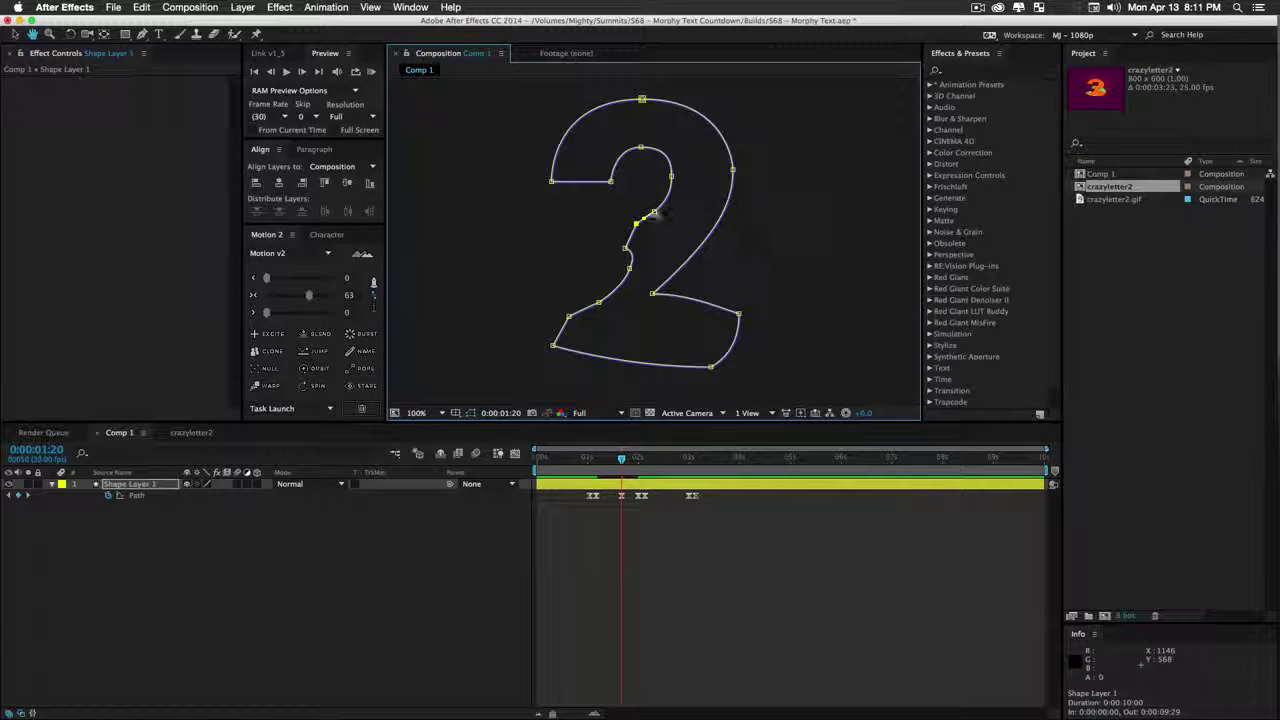
Preview the corrected 3-to-2-to-1 morph from 0:00:01:05
mouse_move(648, 463)
mouse_down()
mouse_move(689, 466)
mouse_move(596, 468)
mouse_up()
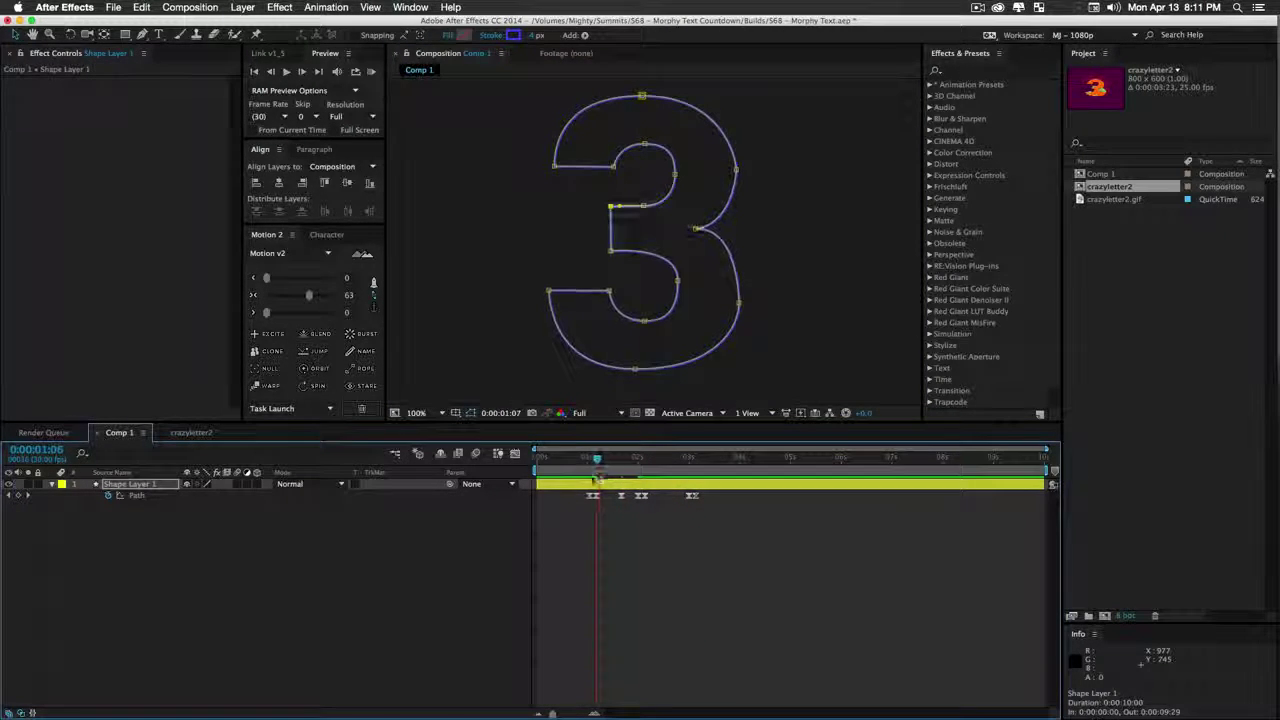
click(455, 570)
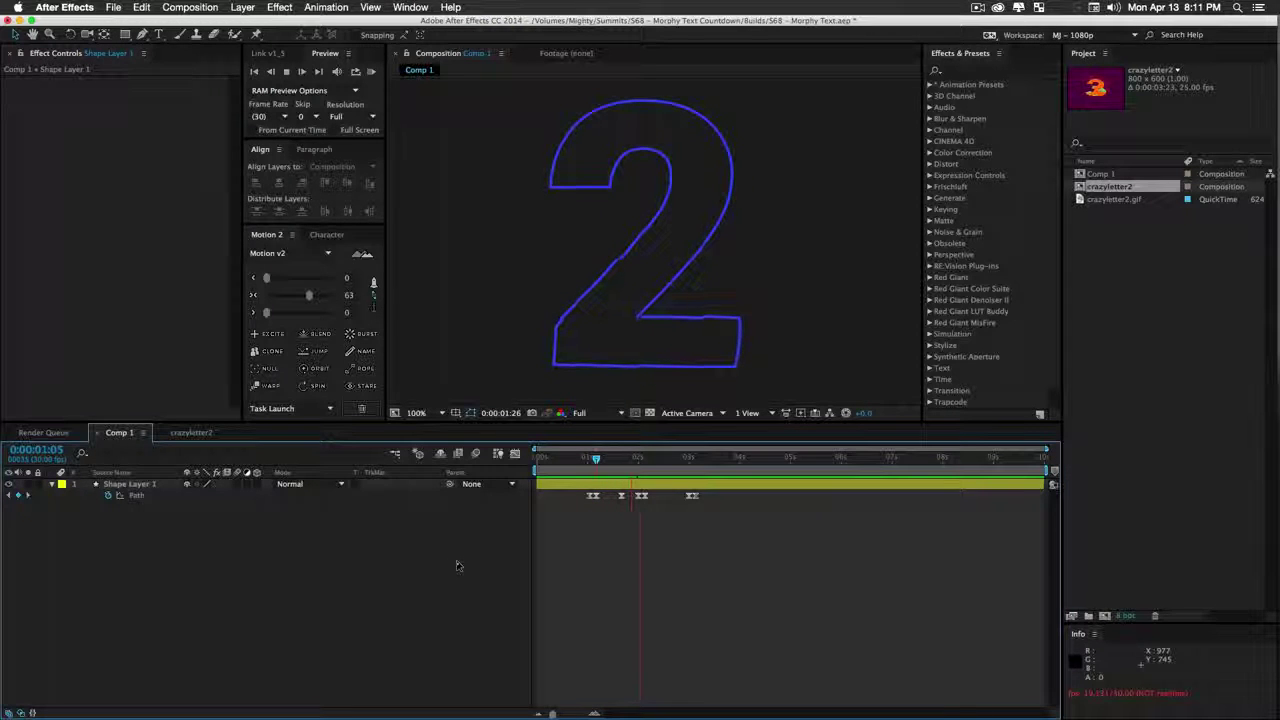
key(space)
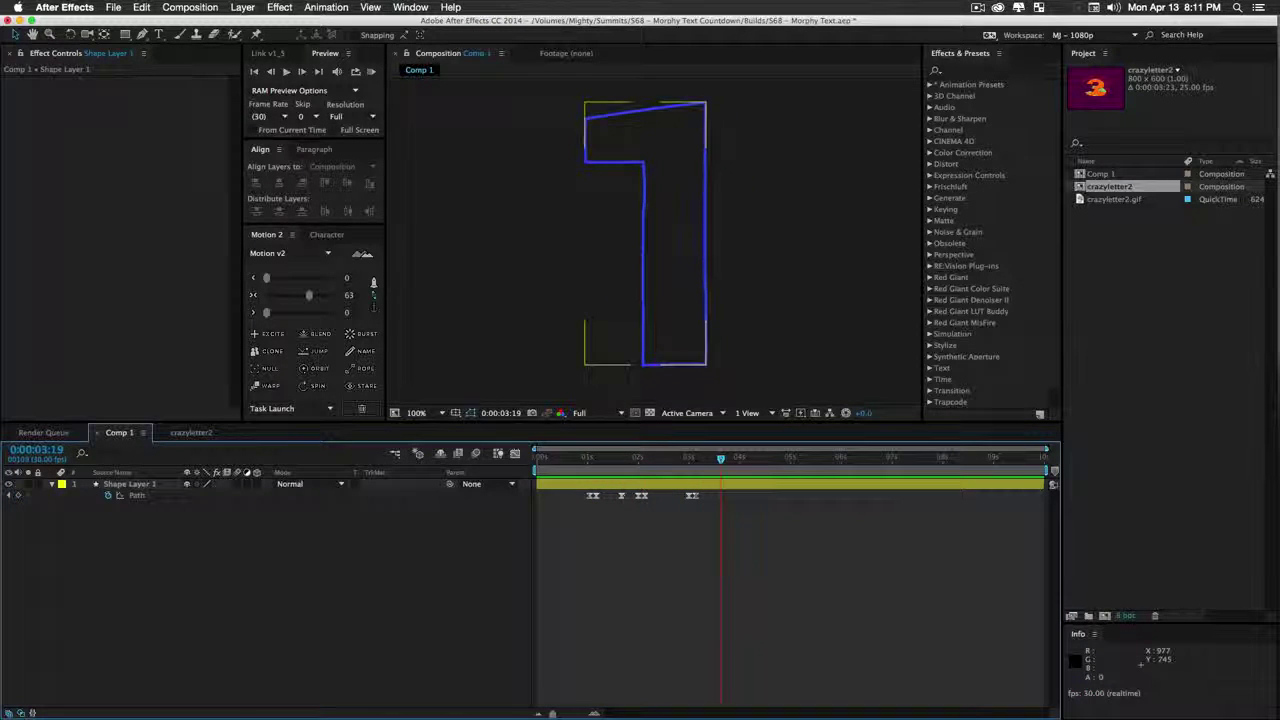
Select the shape layer and cycle its stroke type until the stroke is set to none
click(153, 486)
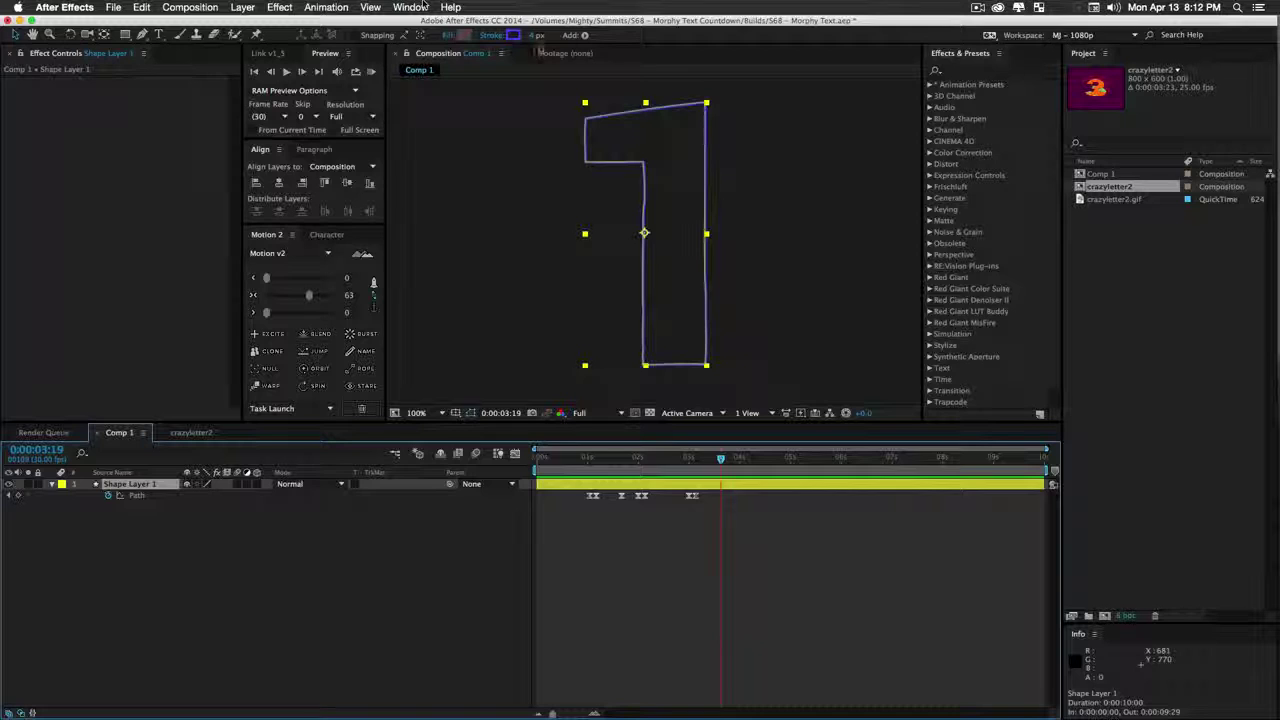
alt+click(514, 37)
alt+click(514, 37)
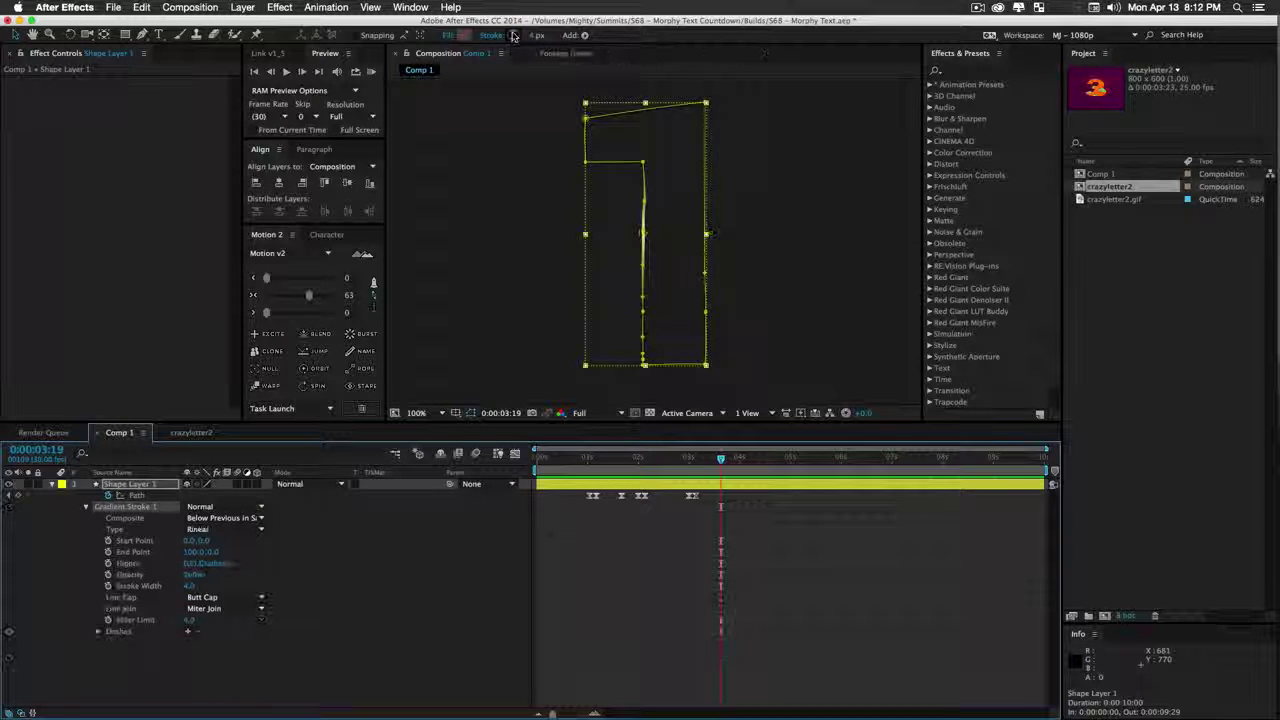
alt+click(514, 37)
Give the number shape a solid light orange fill
click(468, 35)
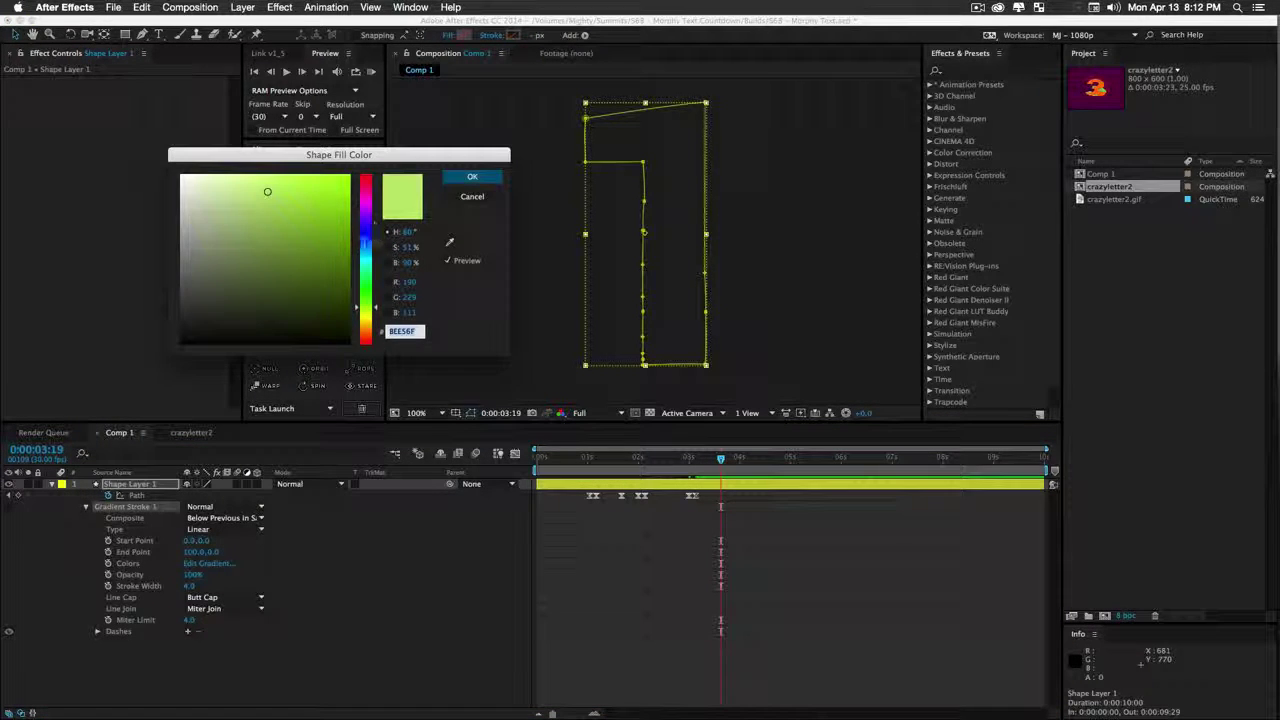
click(366, 252)
drag(362, 252, 291, 181)
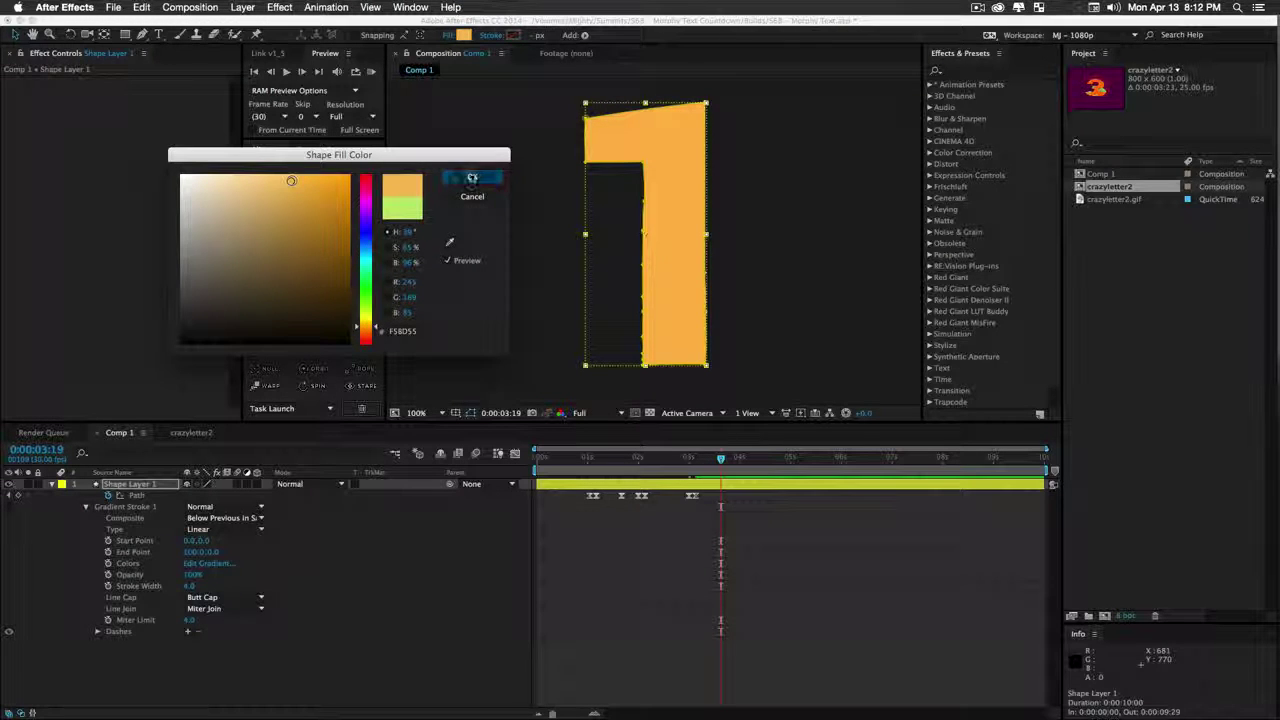
key(Return)
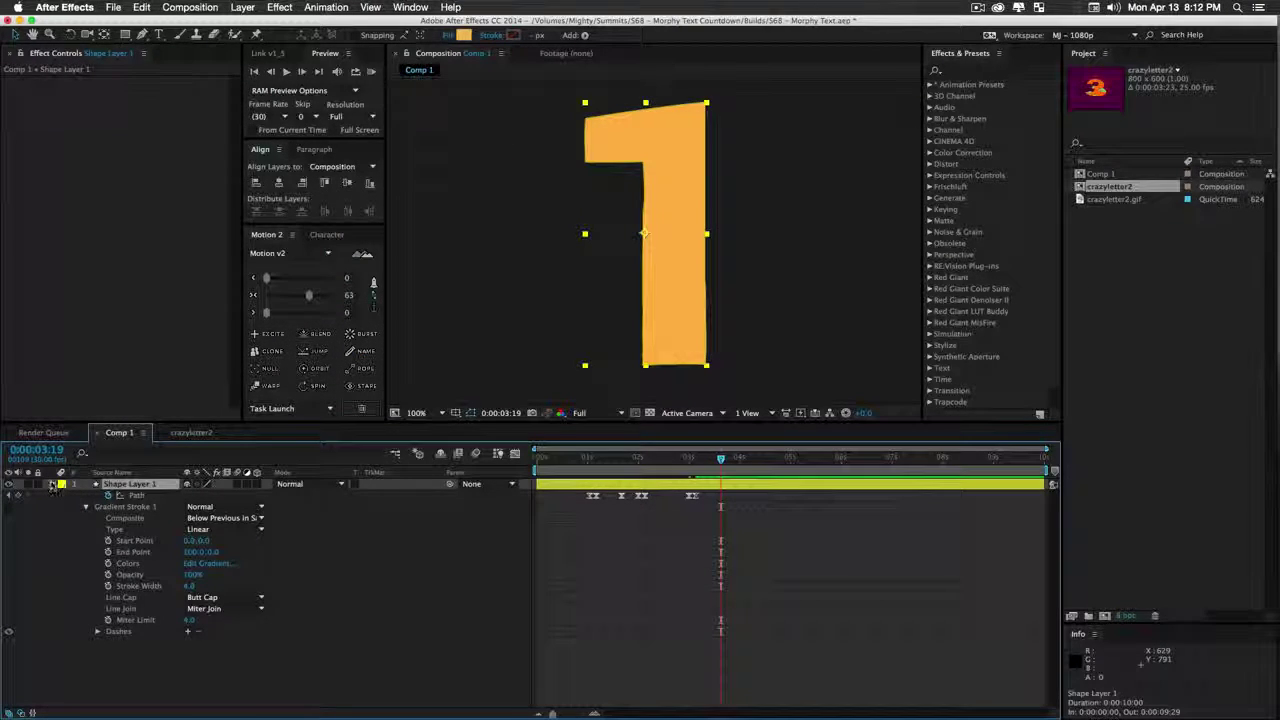
Show only the shape layer's keyframed properties and preview the filled countdown from 0:00:01:02
click(52, 484)
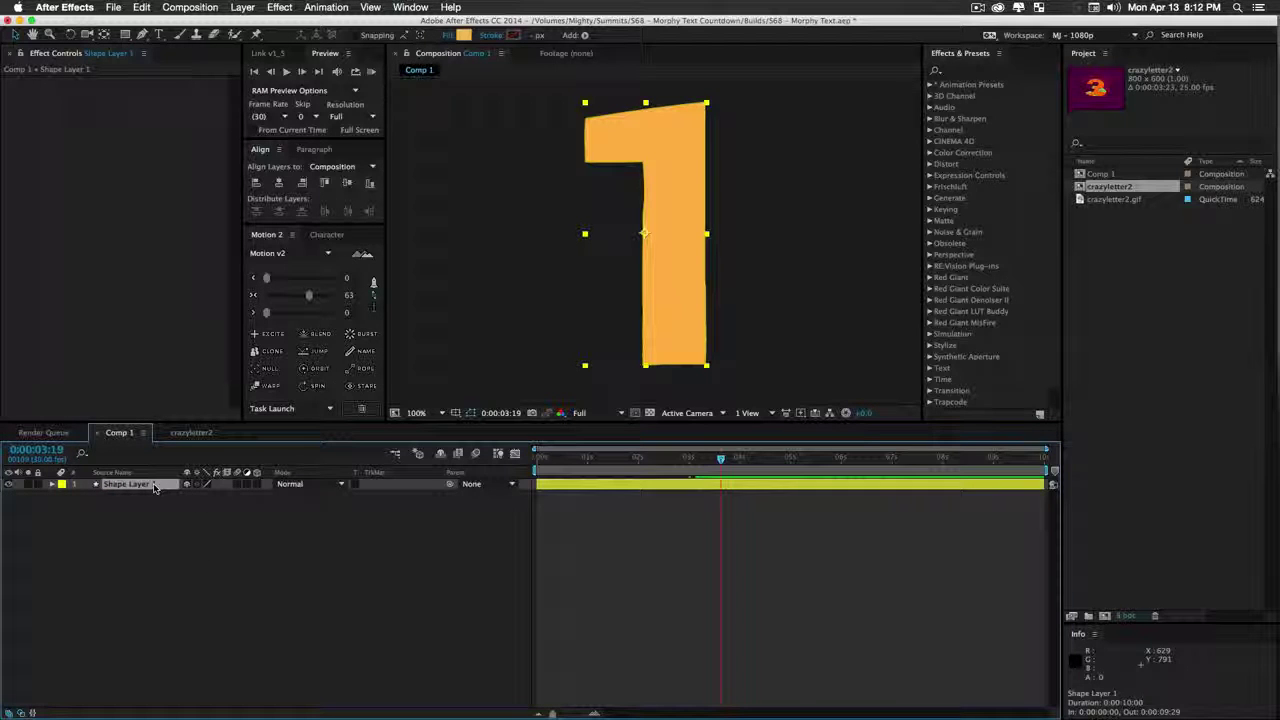
key(u)
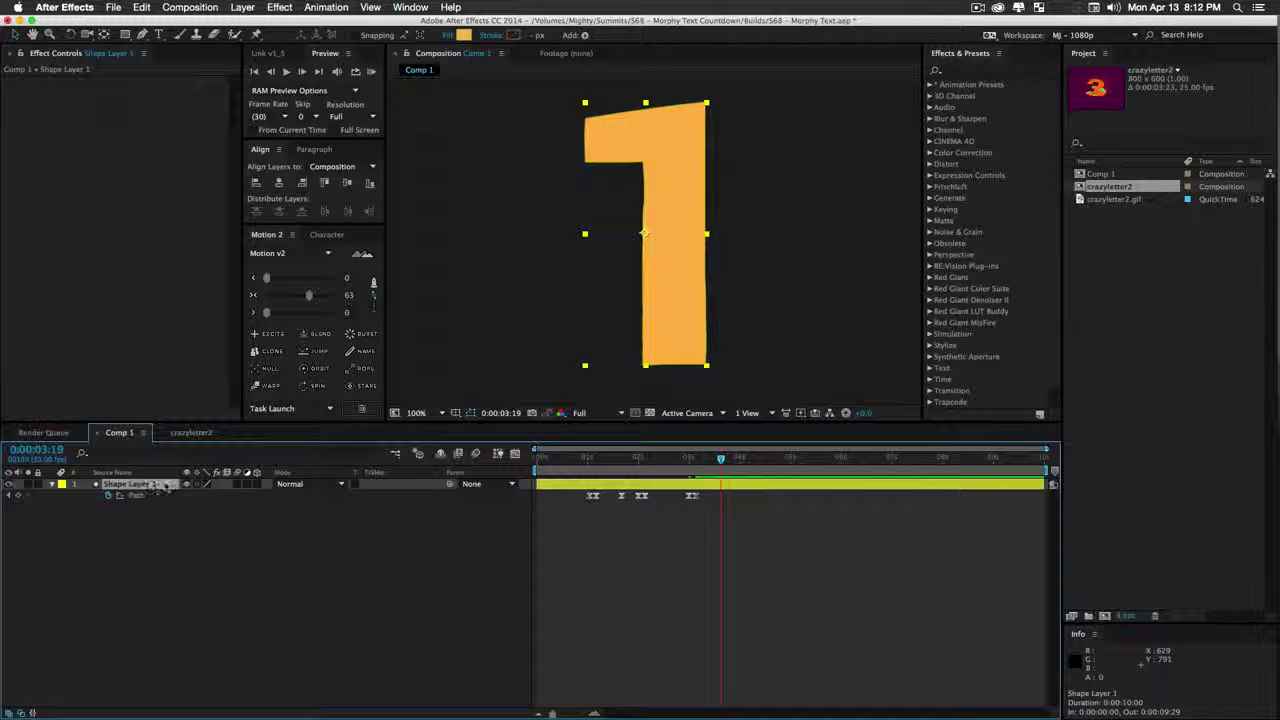
click(593, 459)
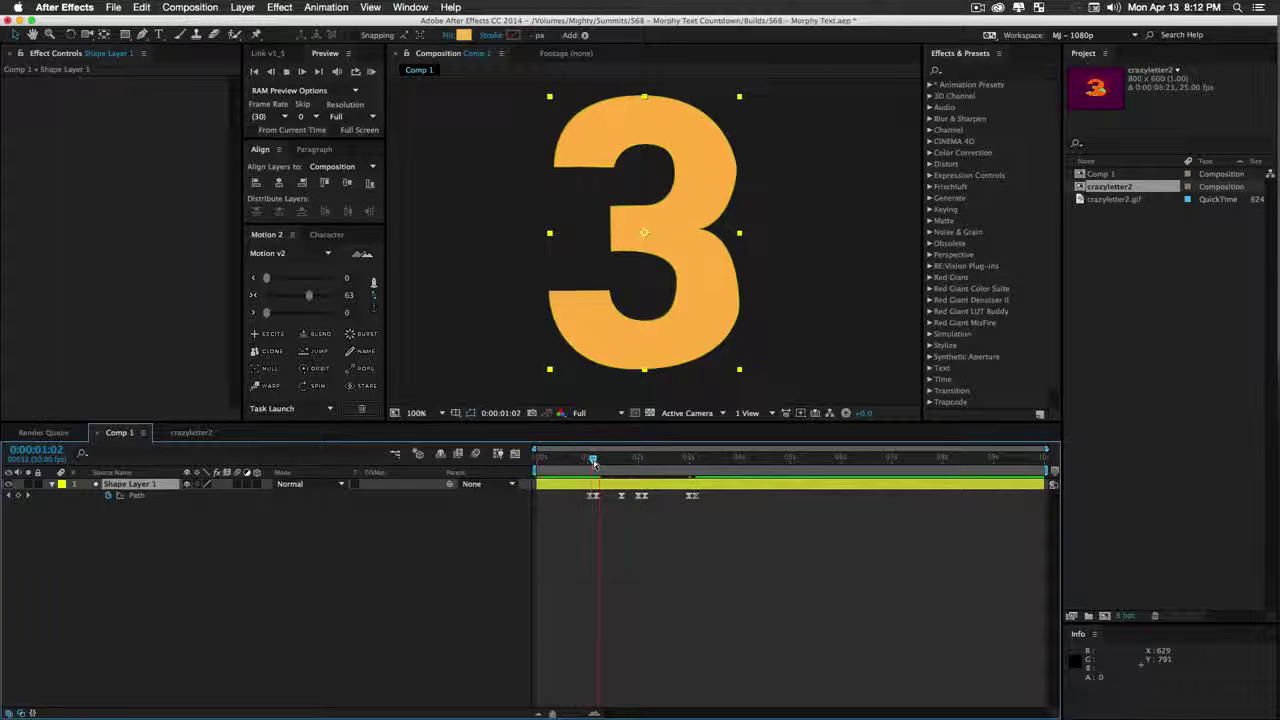
Play the filled 3-to-2-to-1 countdown through once more and stop playback
key(space)
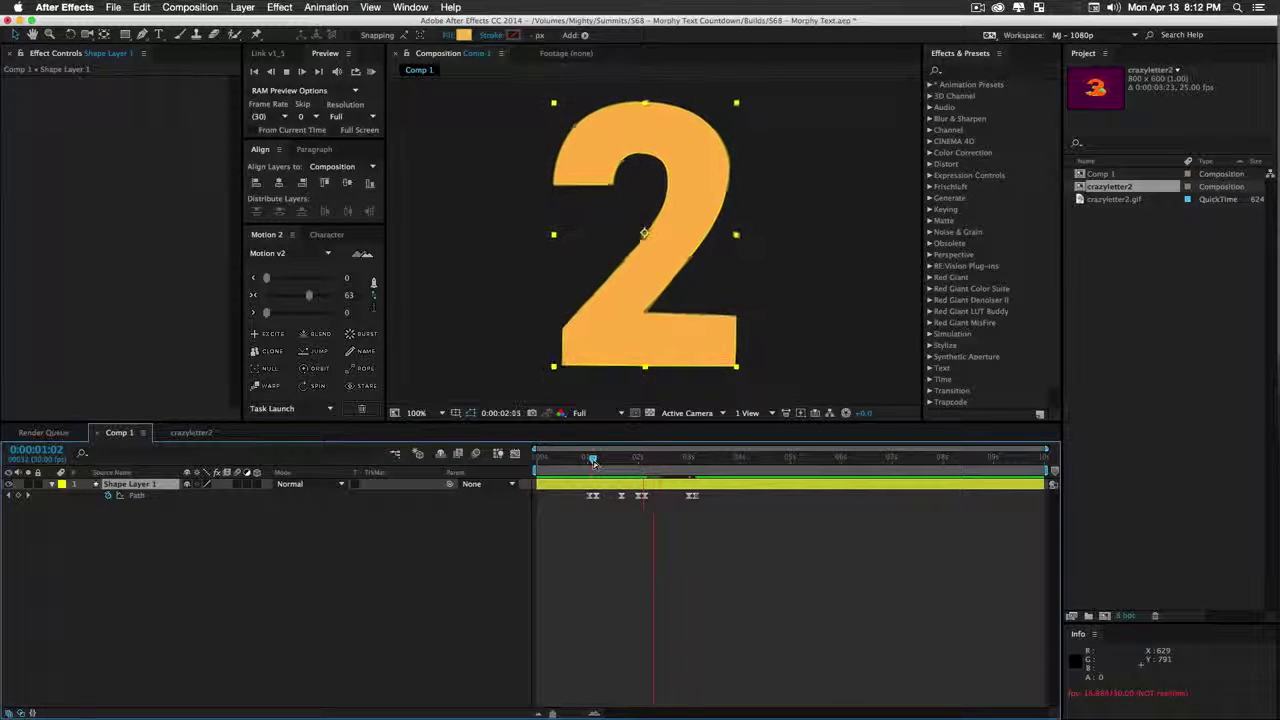
key(space)
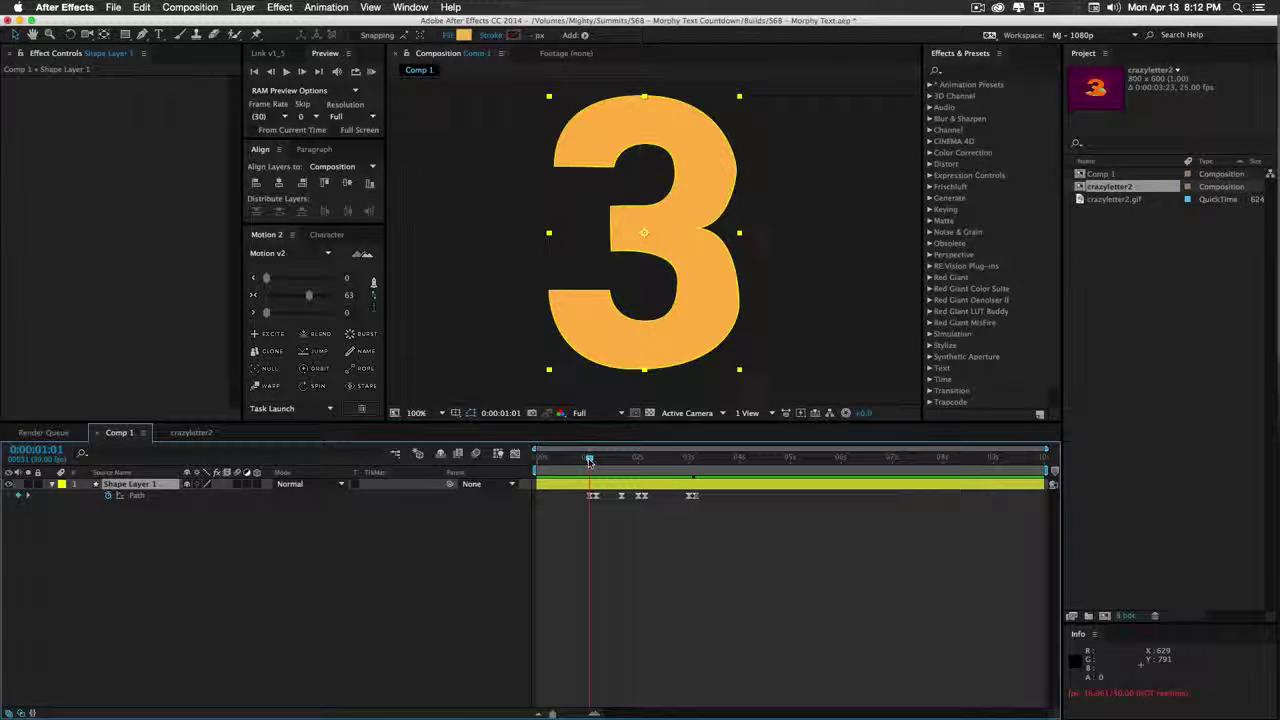
Duplicate the number shape layer, place the copy beneath the original and give it a teal fill
key(super+d)
drag(136, 485, 138, 517)
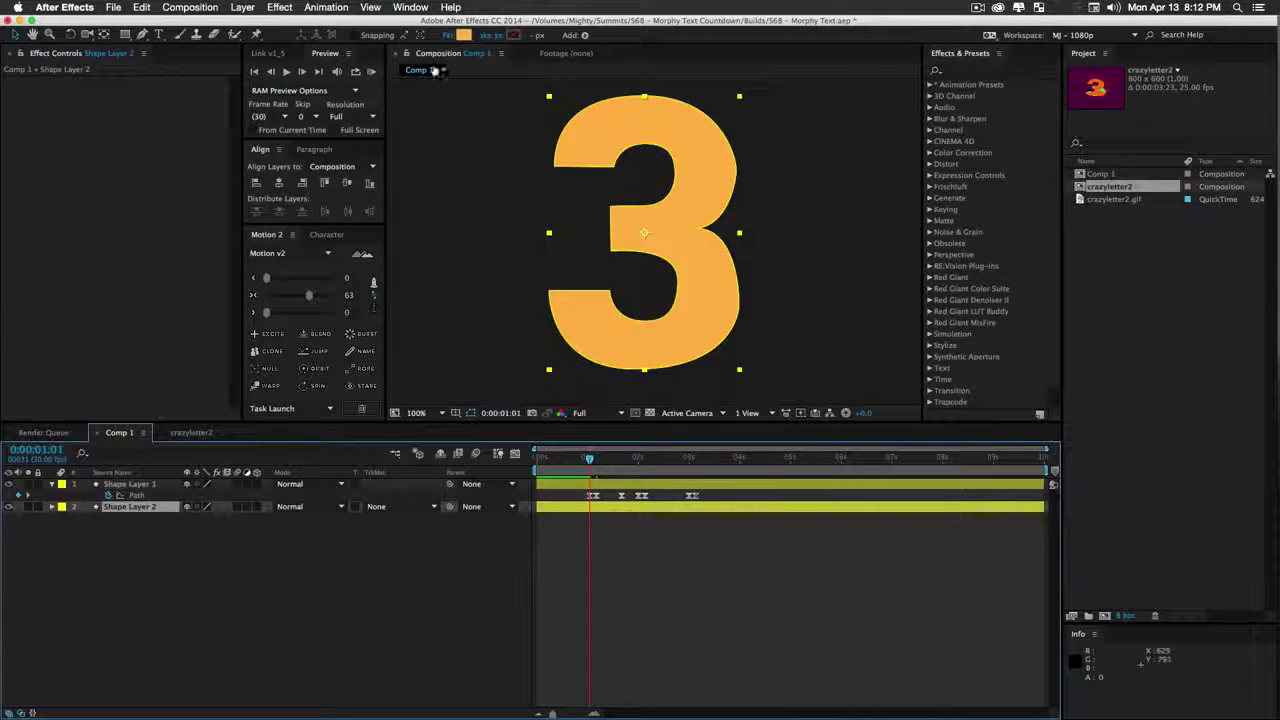
click(463, 35)
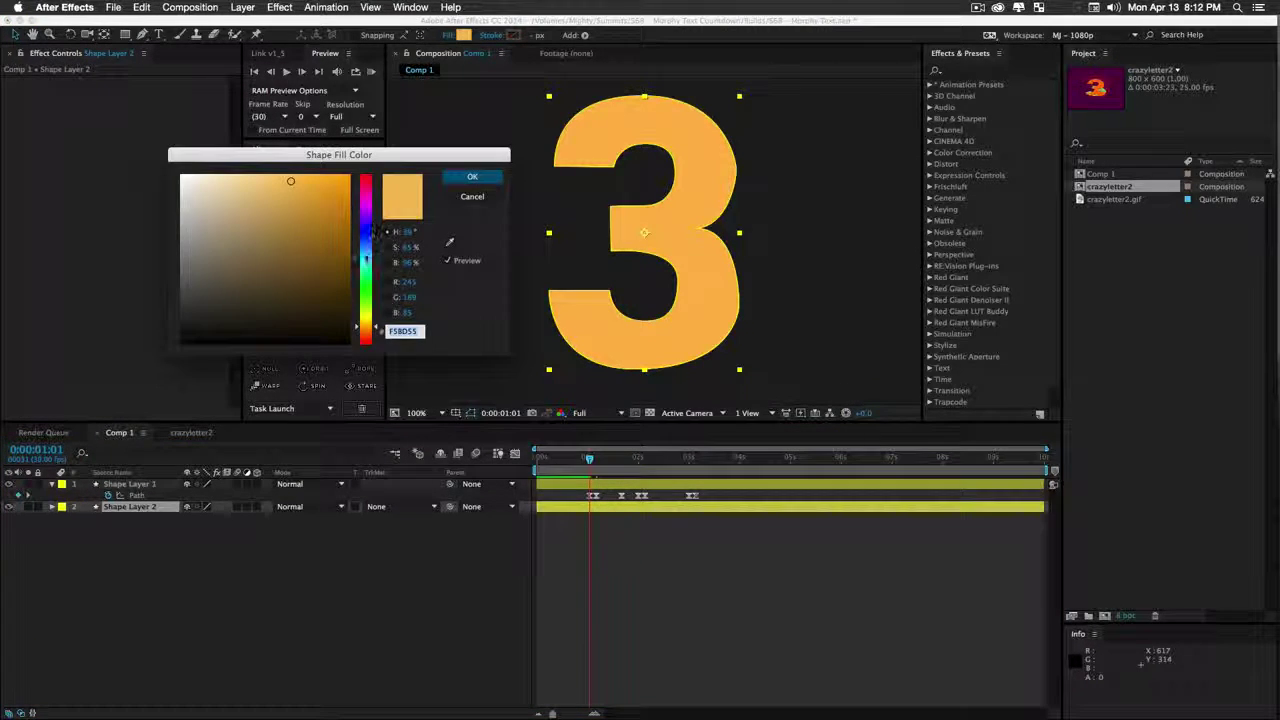
click(368, 293)
drag(368, 281, 369, 261)
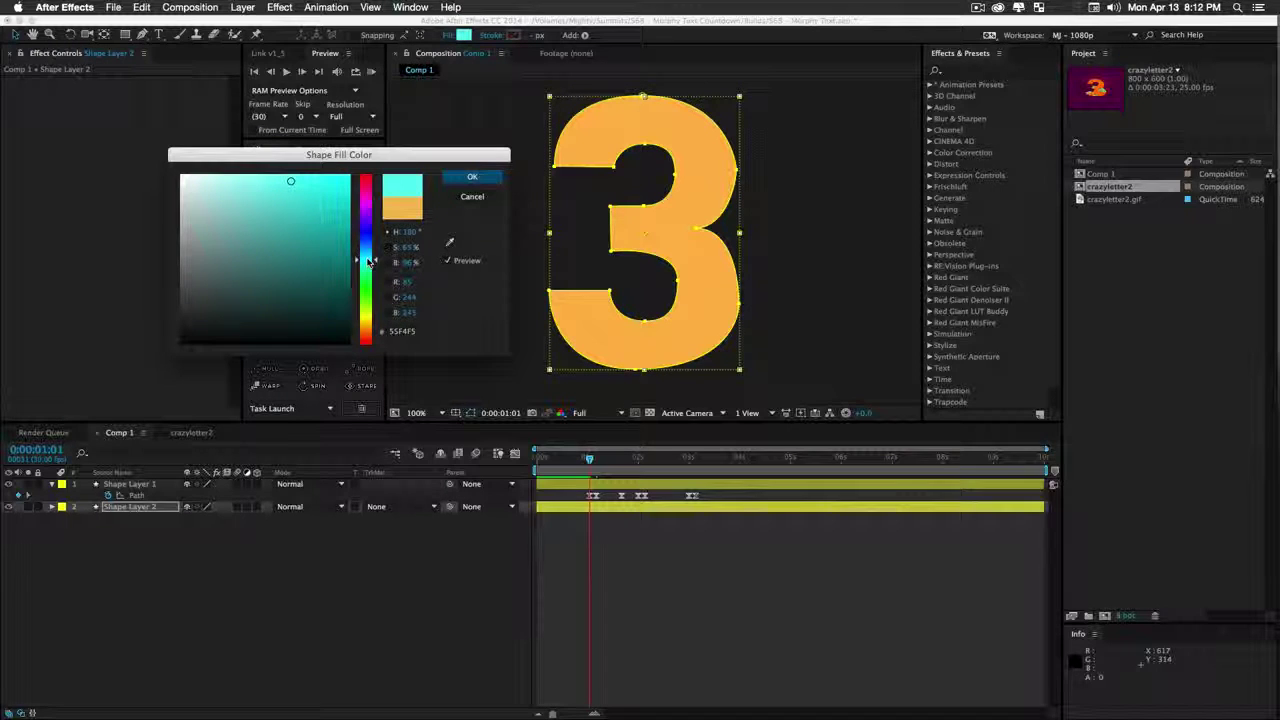
drag(308, 179, 305, 205)
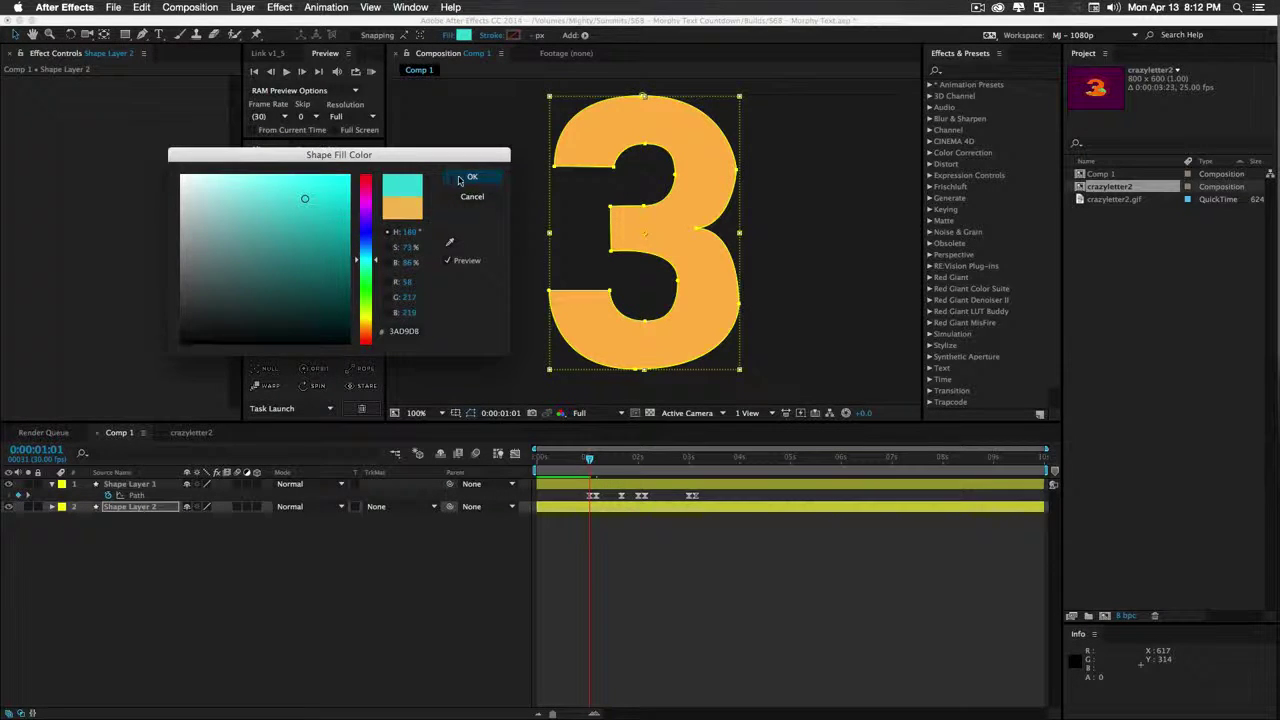
click(472, 177)
Reveal the lower copy's path keyframes and shift all of them about two frames later
click(130, 508)
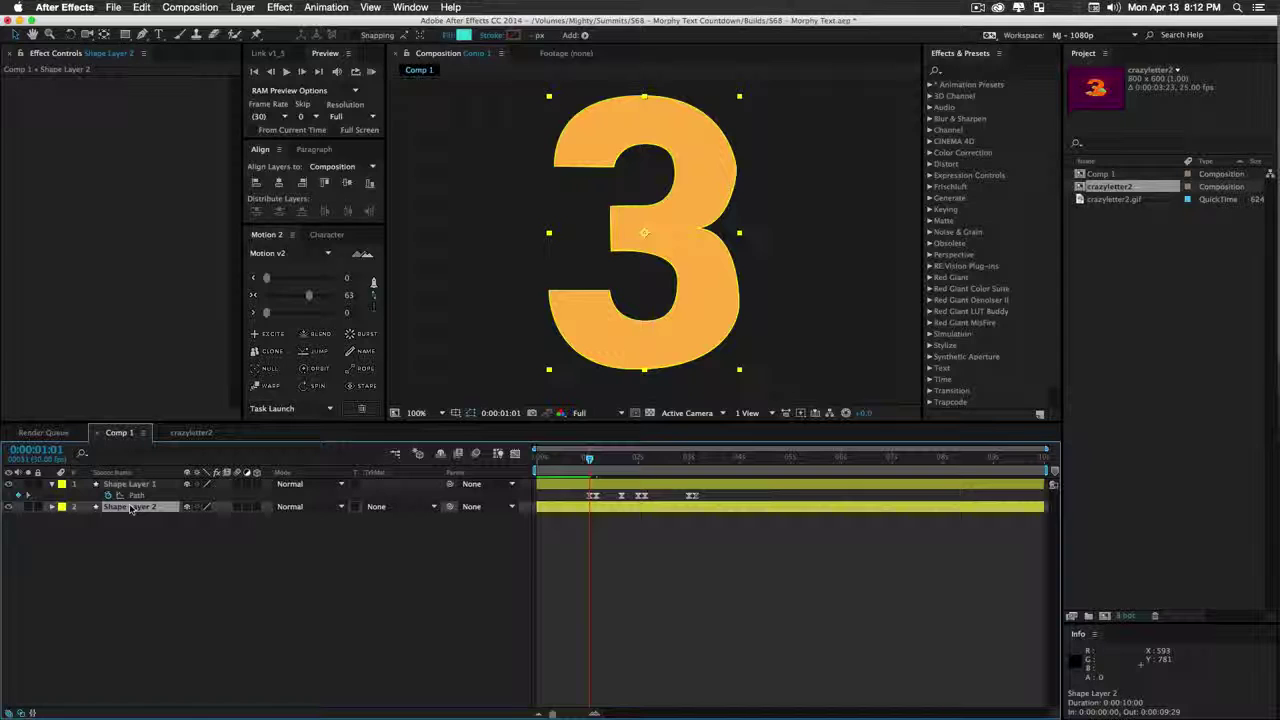
key(u)
drag(733, 530, 573, 515)
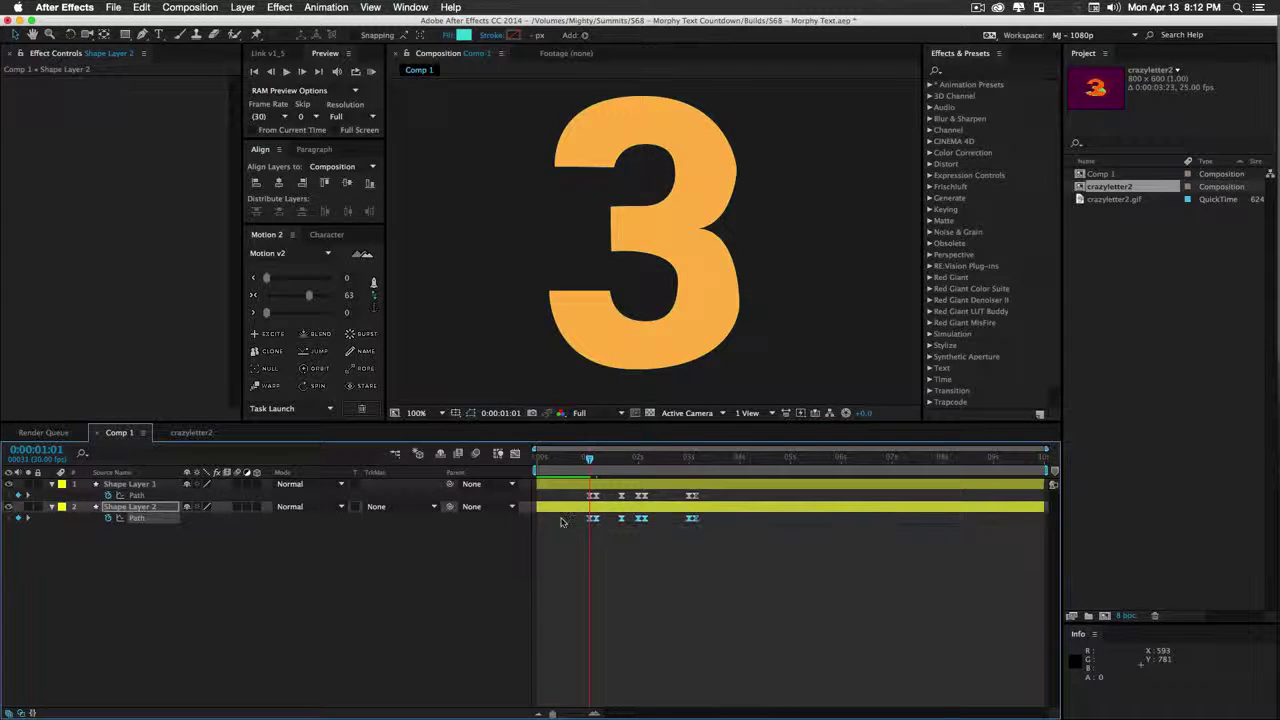
click(561, 521)
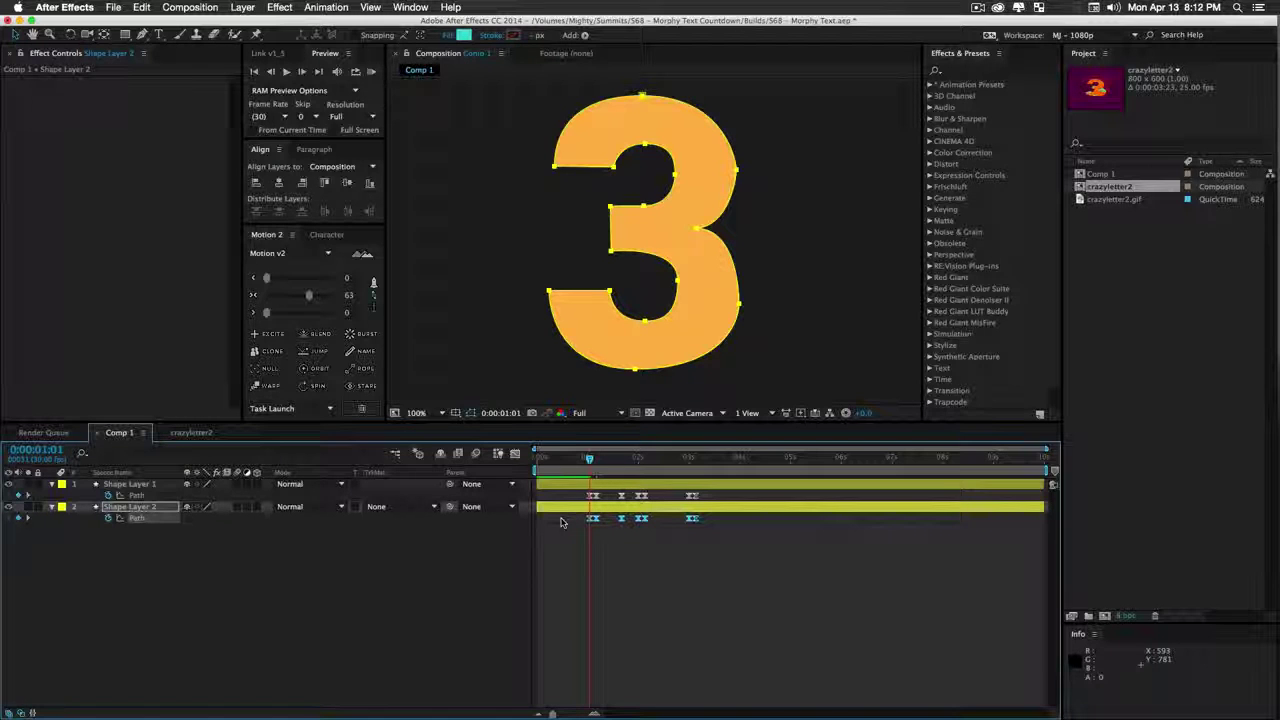
key(alt+Right)
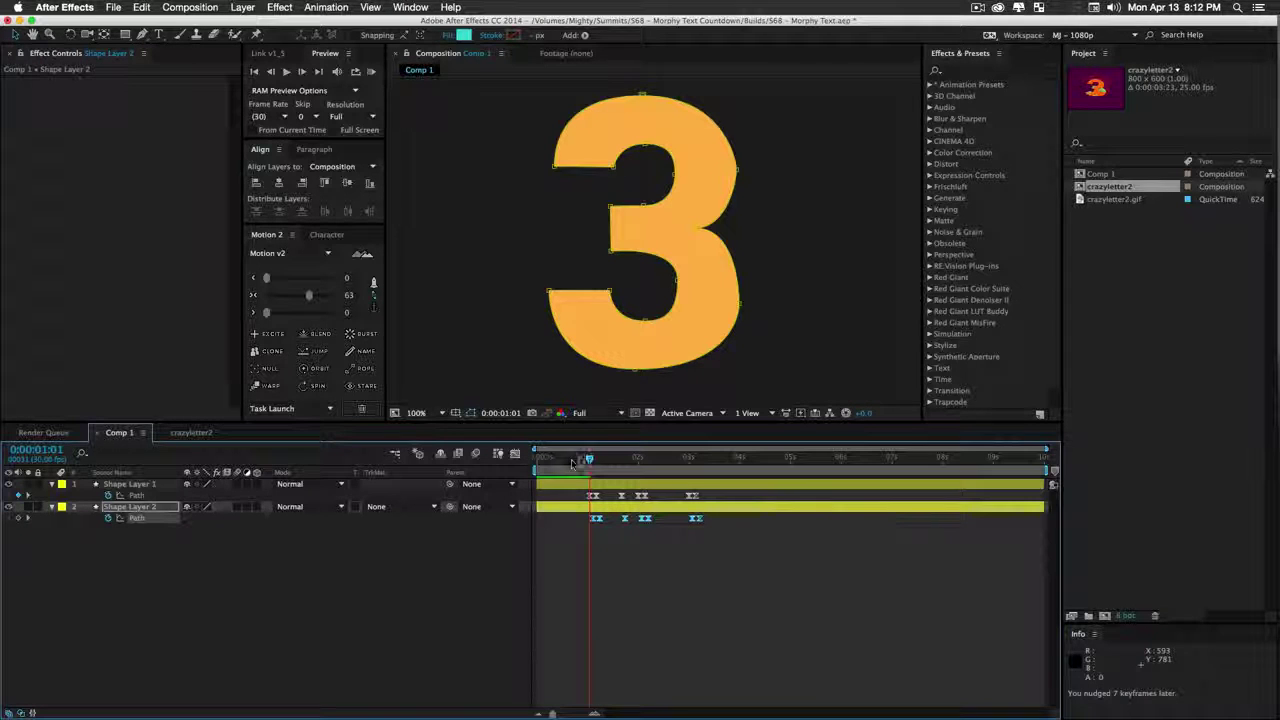
At 0:00:01:15, where the offset copy shows behind the number, change its fill to red (DB3A3A)
drag(590, 462, 613, 478)
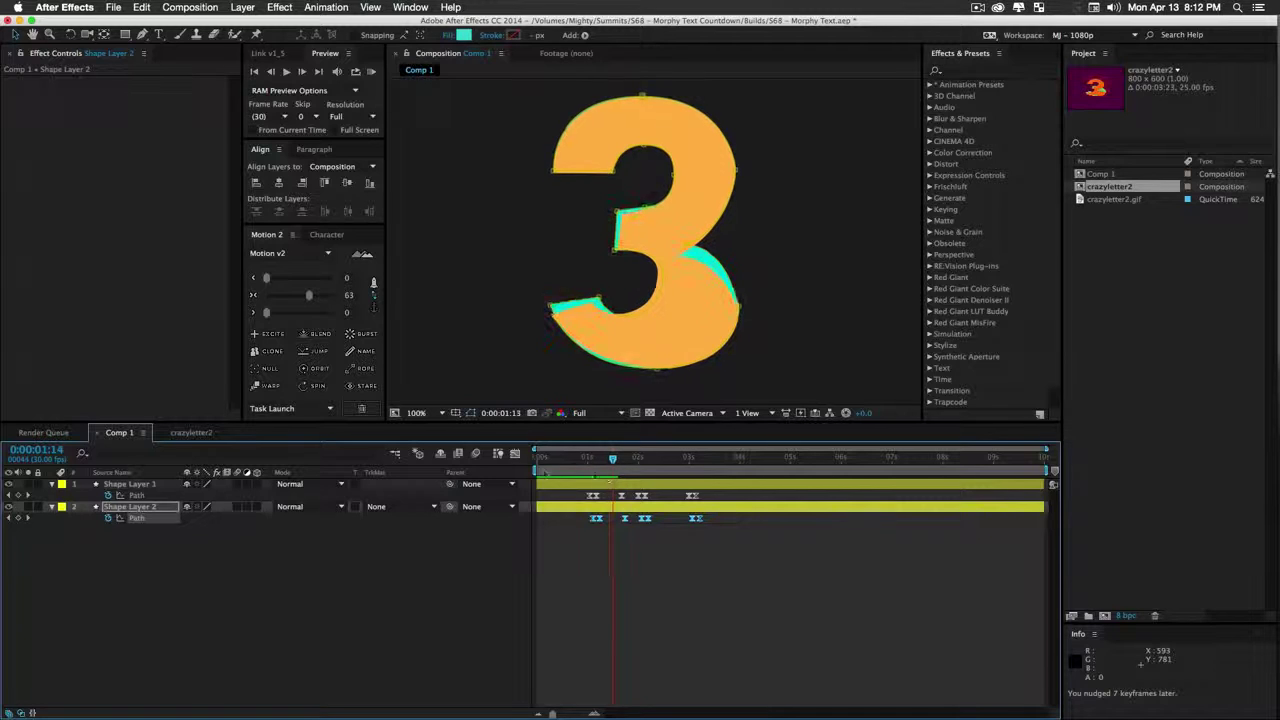
click(132, 507)
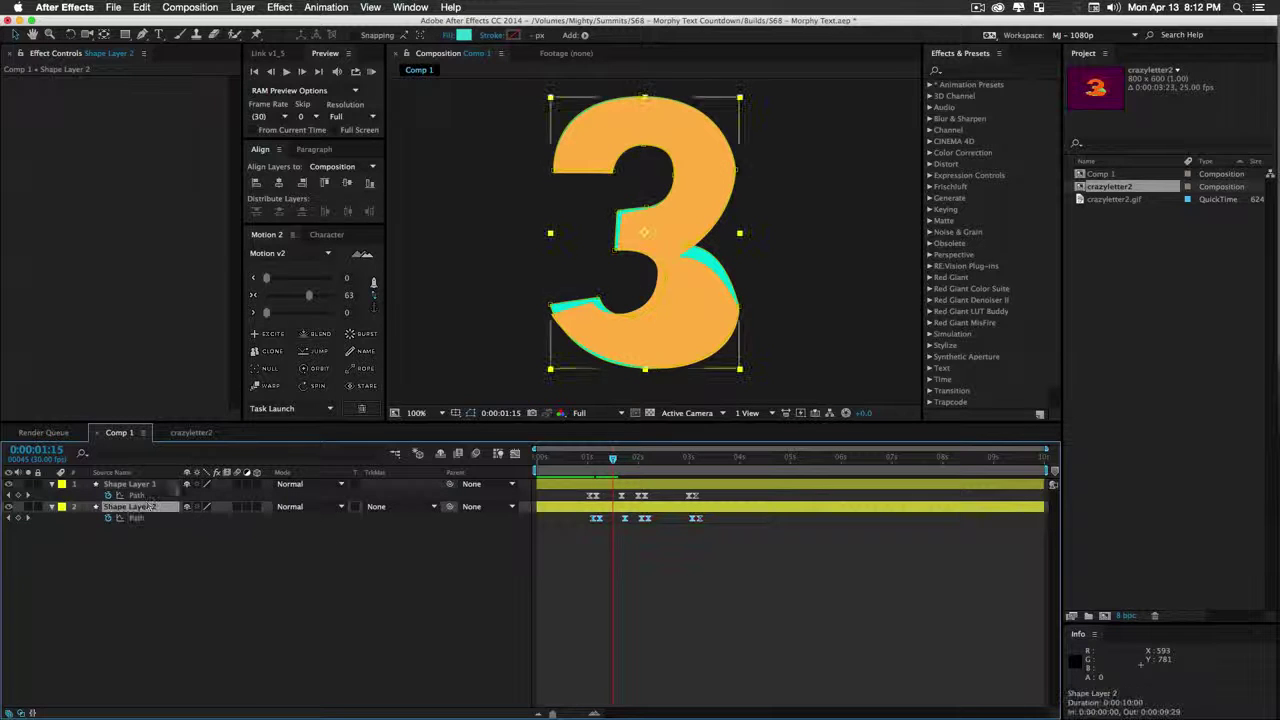
click(463, 35)
click(365, 176)
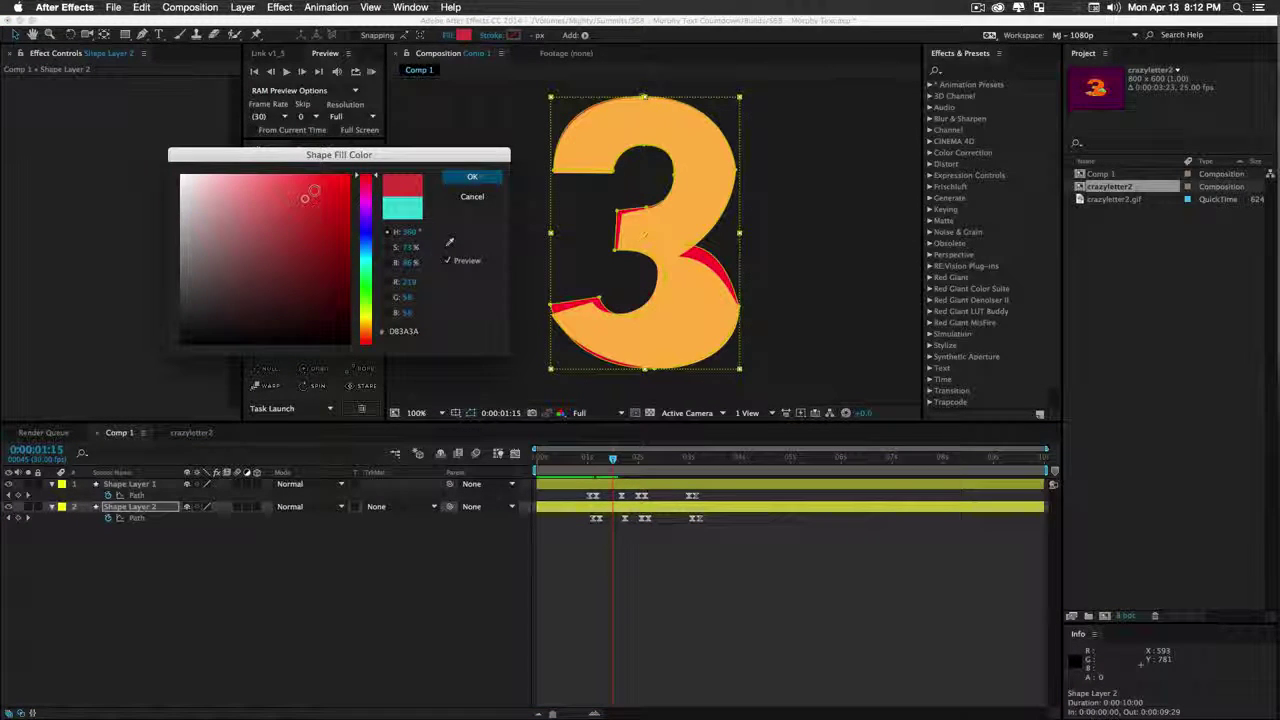
click(473, 178)
click(252, 578)
Duplicate the red shape layer, move the copy beneath it and shift all the copy's path keyframes two frames later
click(138, 508)
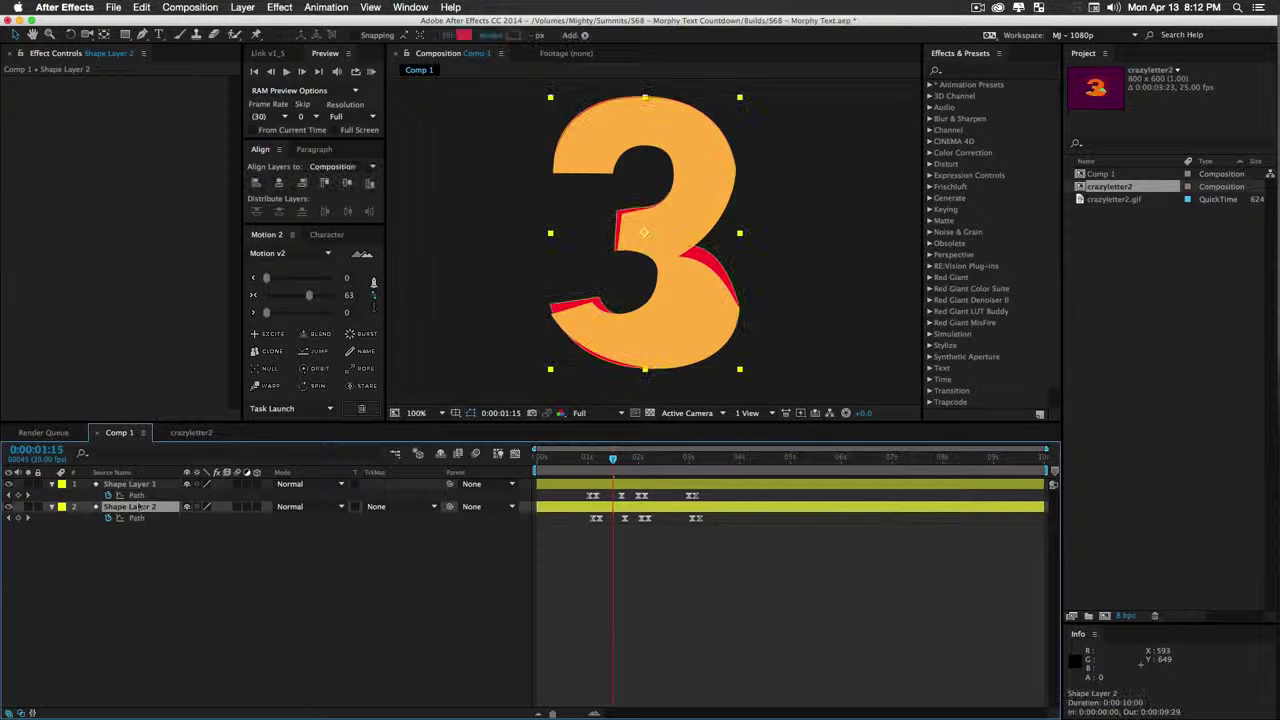
key(super+d)
key(ctrl+bracketleft)
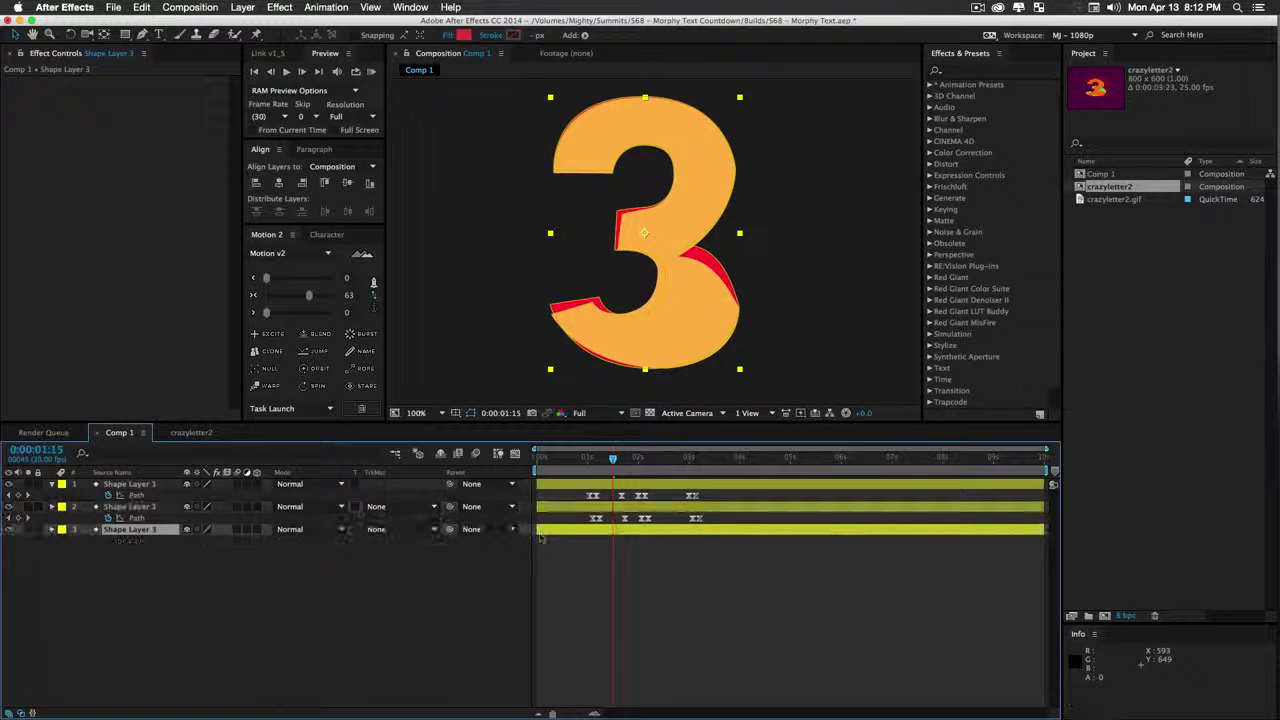
key(u)
drag(806, 572, 571, 540)
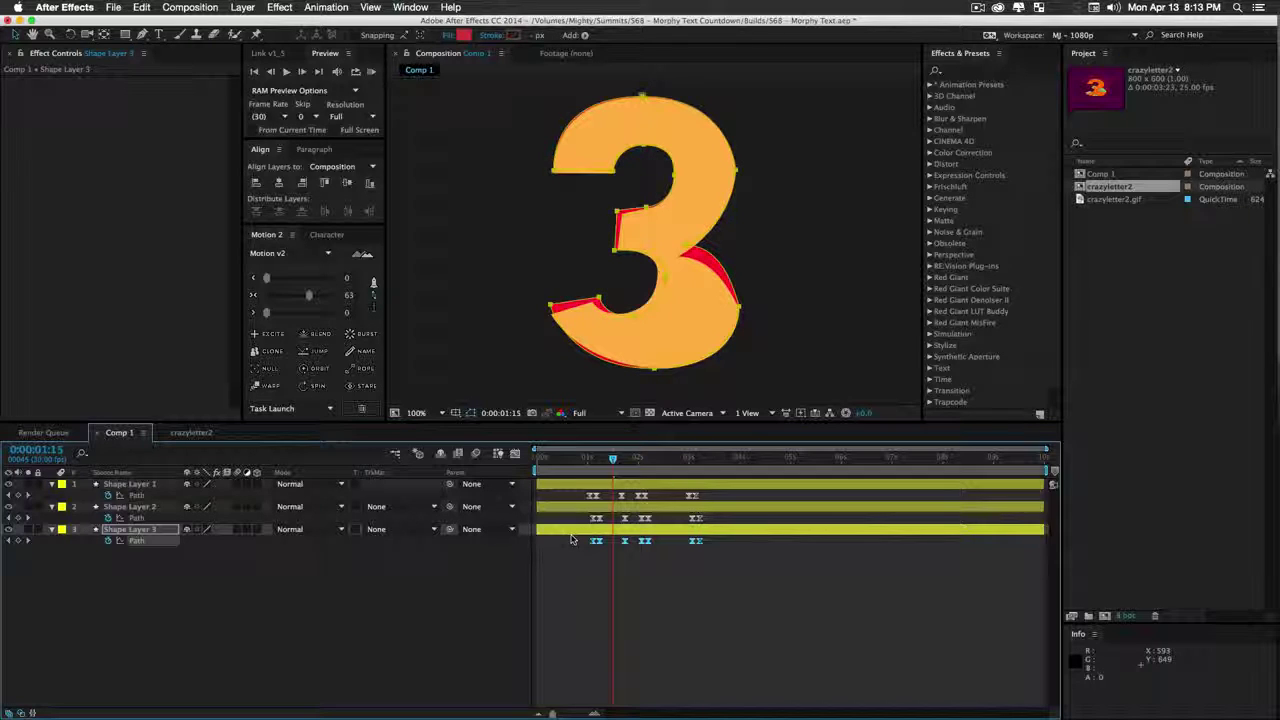
key(alt+Right)
key(alt+Right)
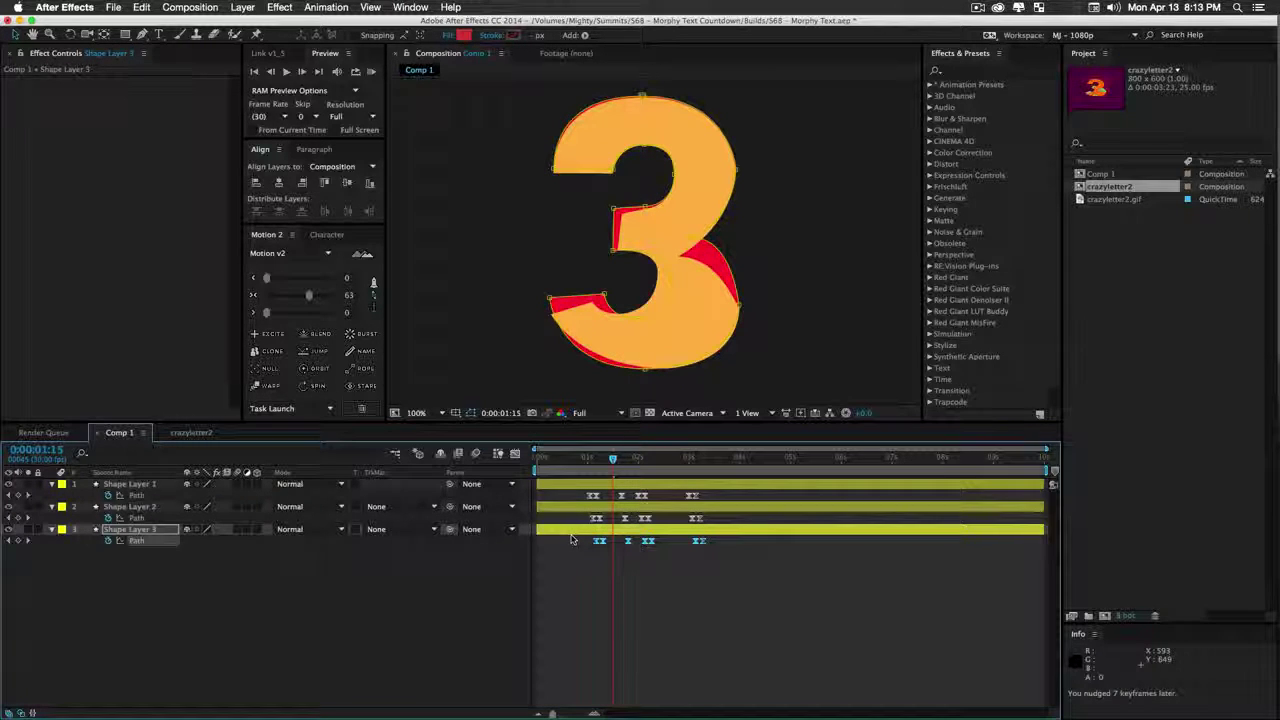
click(297, 577)
Change the fill of the bottommost shape layer to a bright blue
click(135, 529)
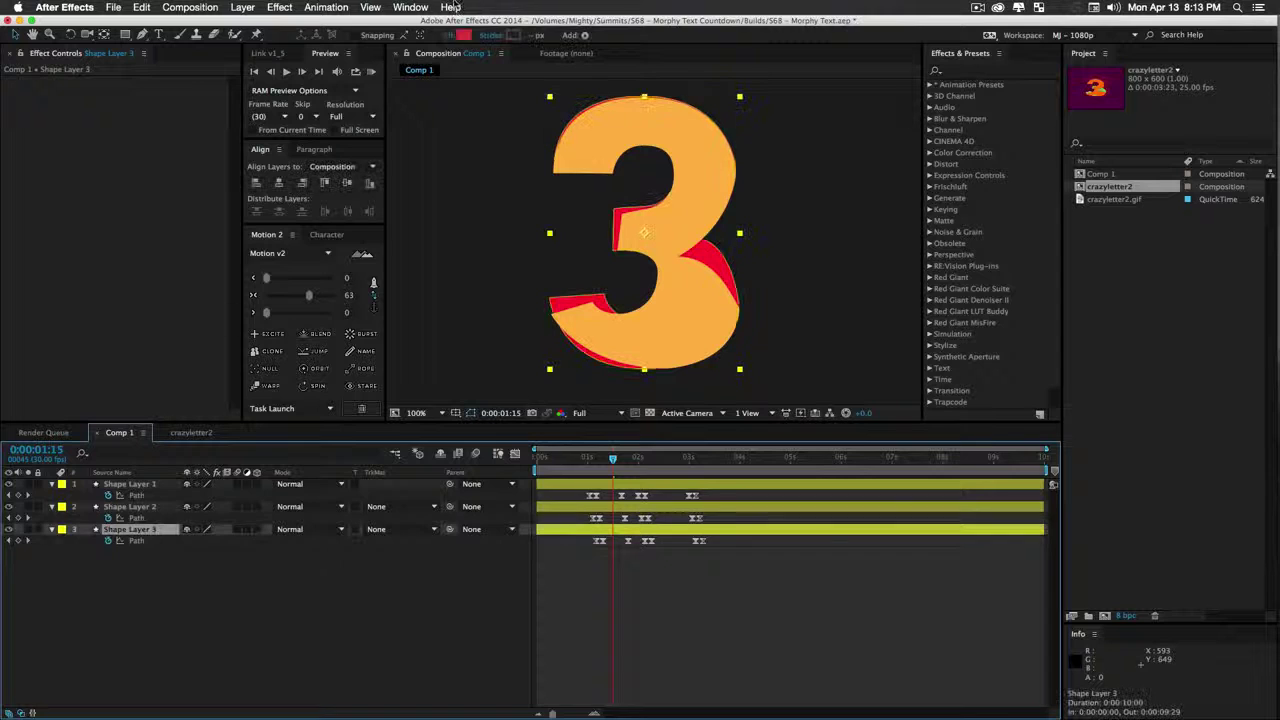
click(463, 35)
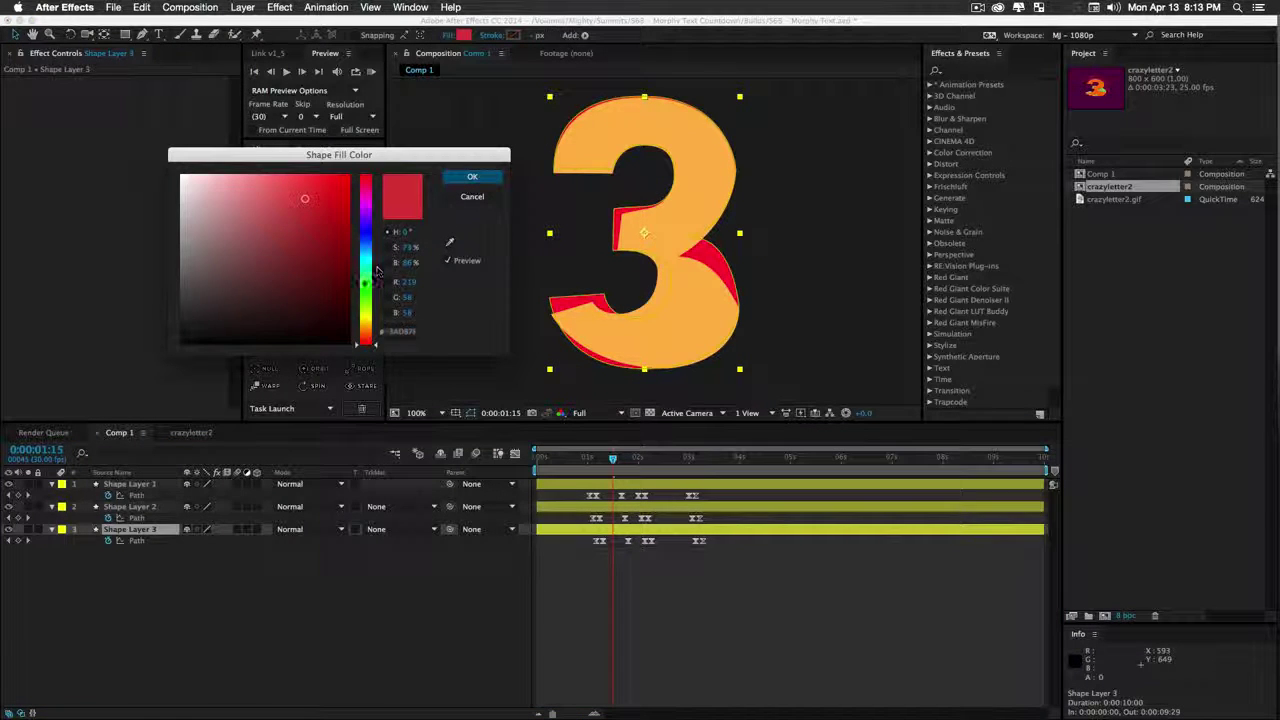
drag(365, 281, 369, 245)
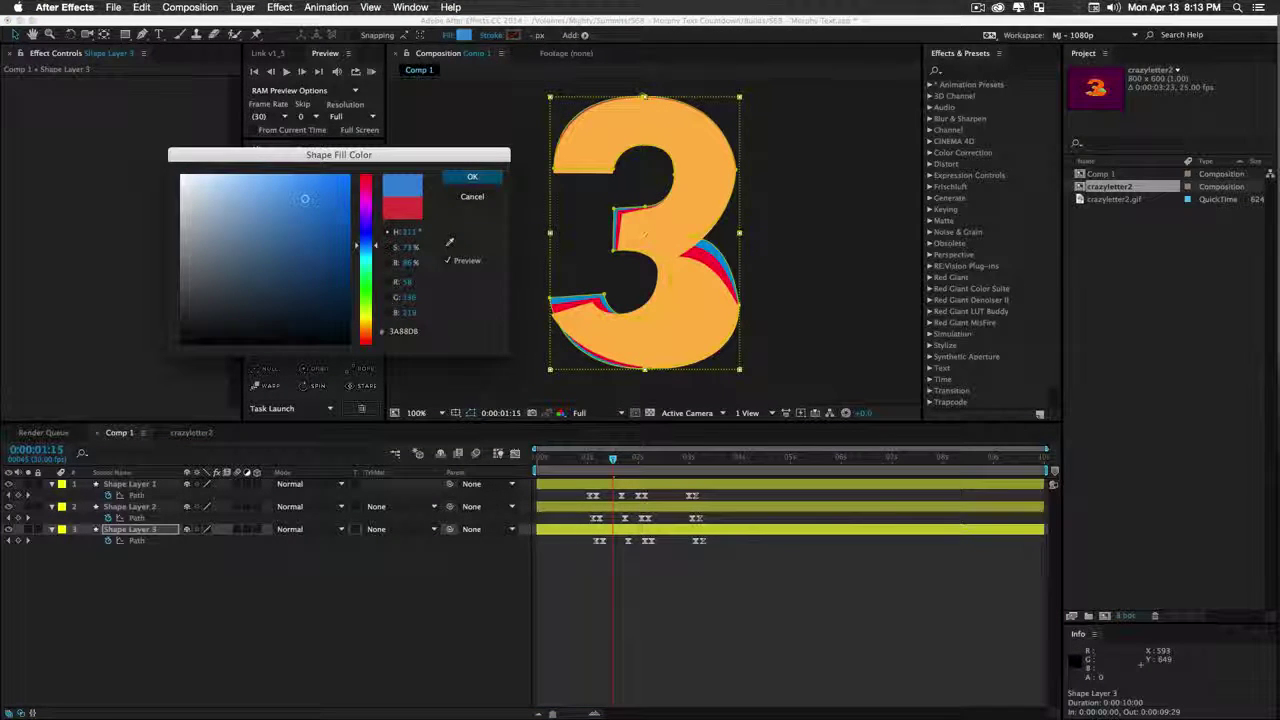
drag(305, 198, 301, 182)
click(472, 176)
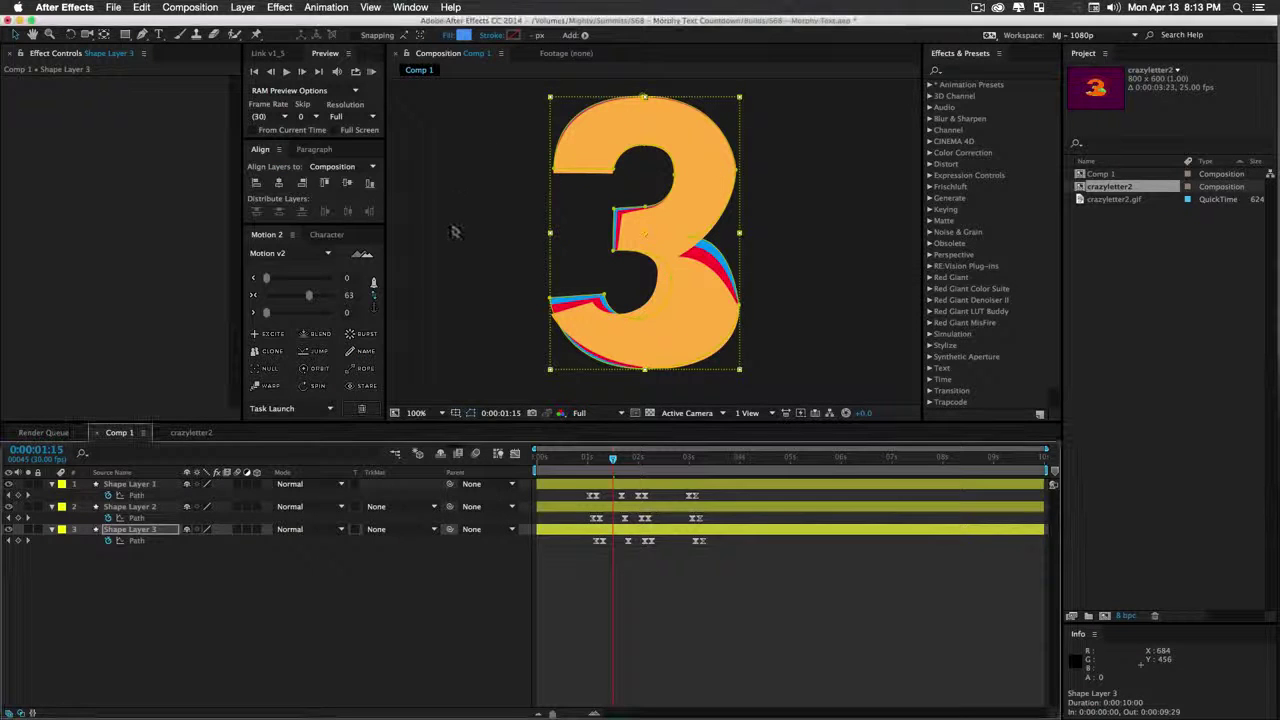
click(429, 634)
Preview the countdown with its red and blue trailing layers from 0:00:01:00
click(587, 458)
key(space)
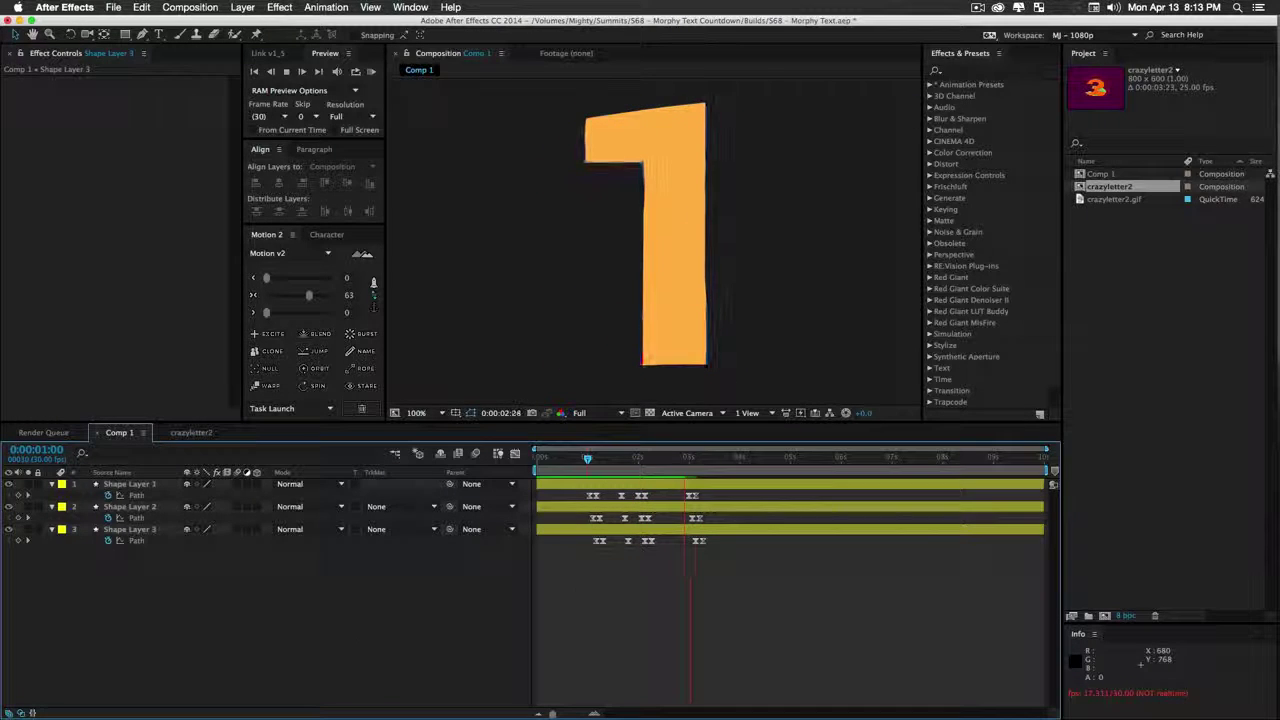
key(space)
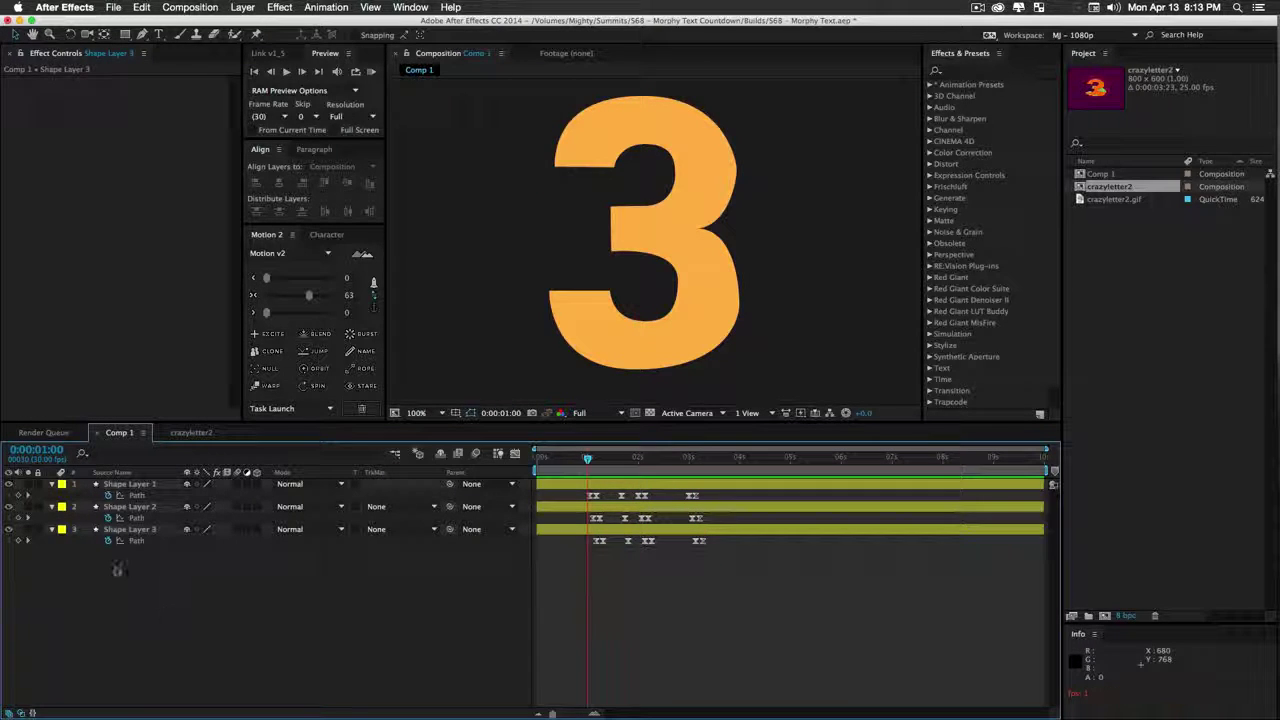
Pre-compose the three shape layers into a new composition named Numbers, moving all attributes into it
click(127, 530)
shift+click(133, 485)
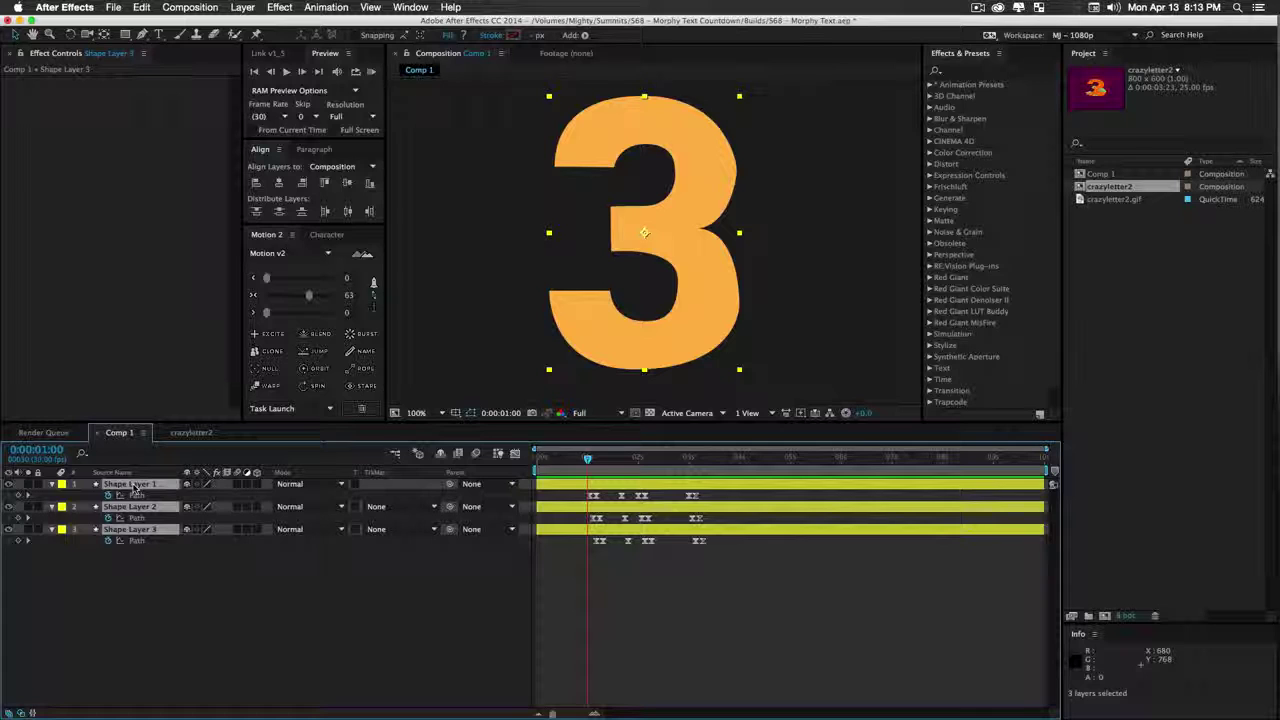
key(super+shift+c)
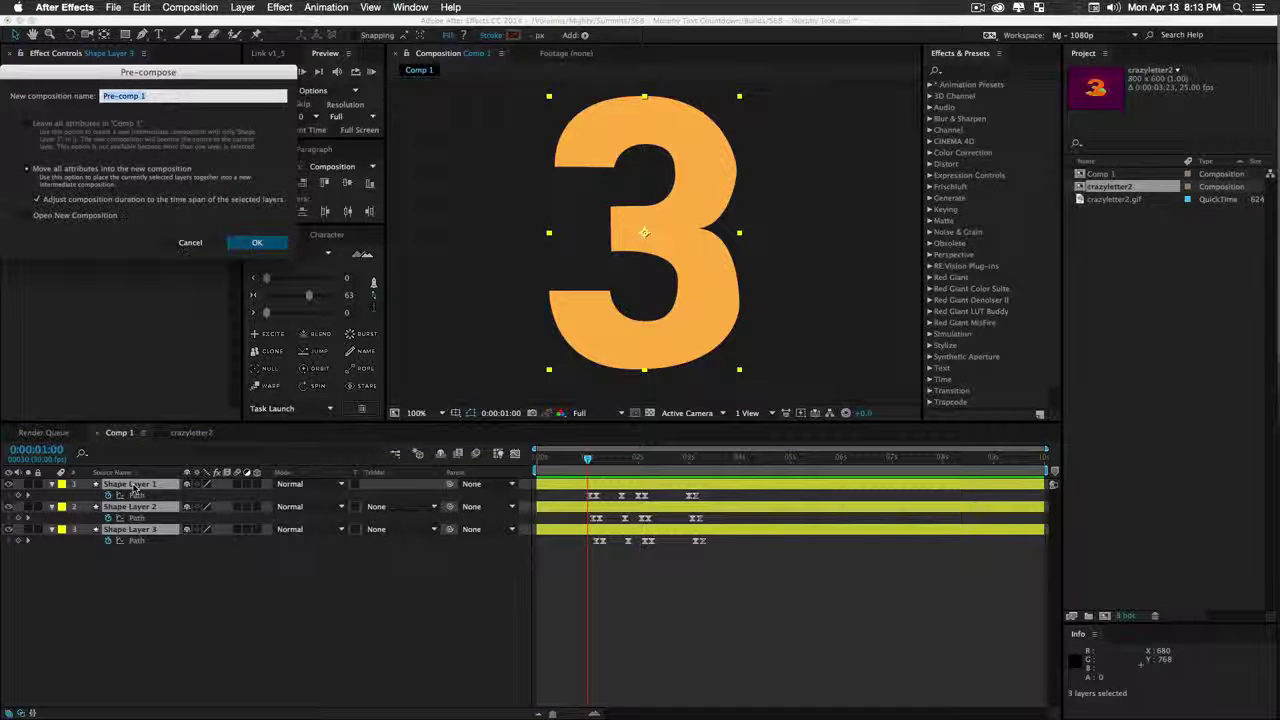
key(Return)
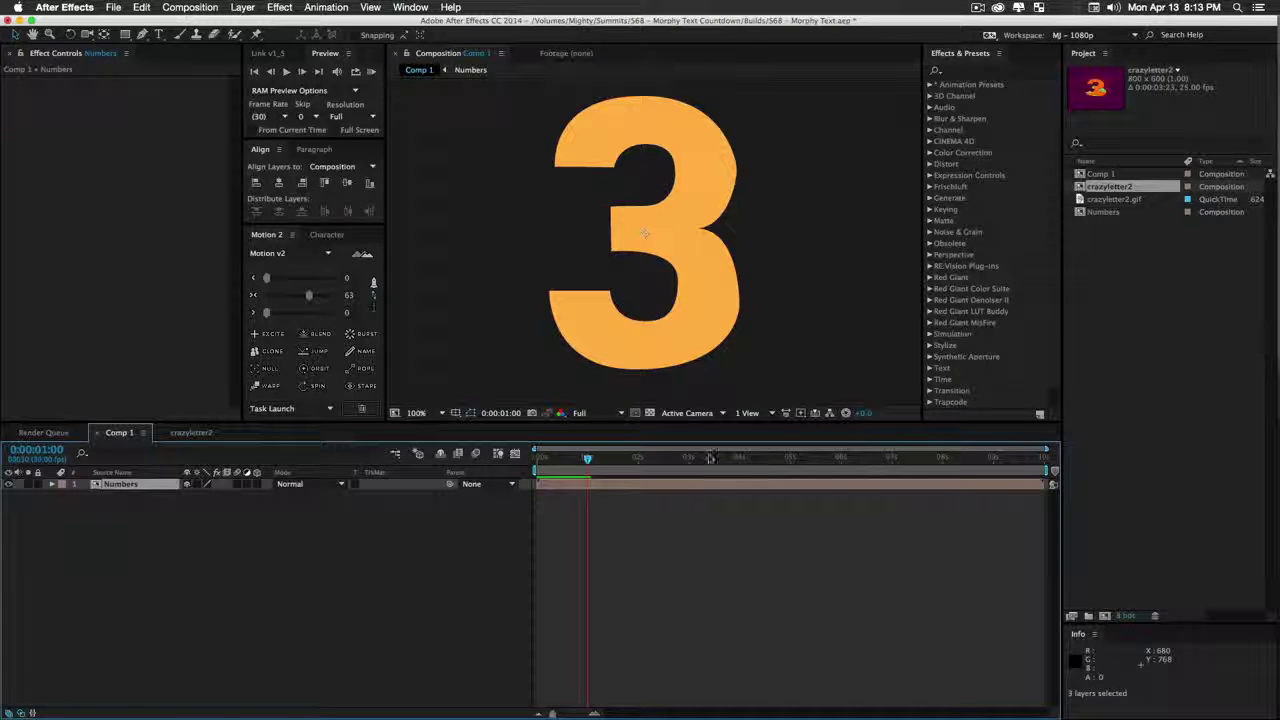
Inspect the Numbers composition at 0:00:01:01, then close the crazyletter2 composition and return to Comp 1
double_click(133, 485)
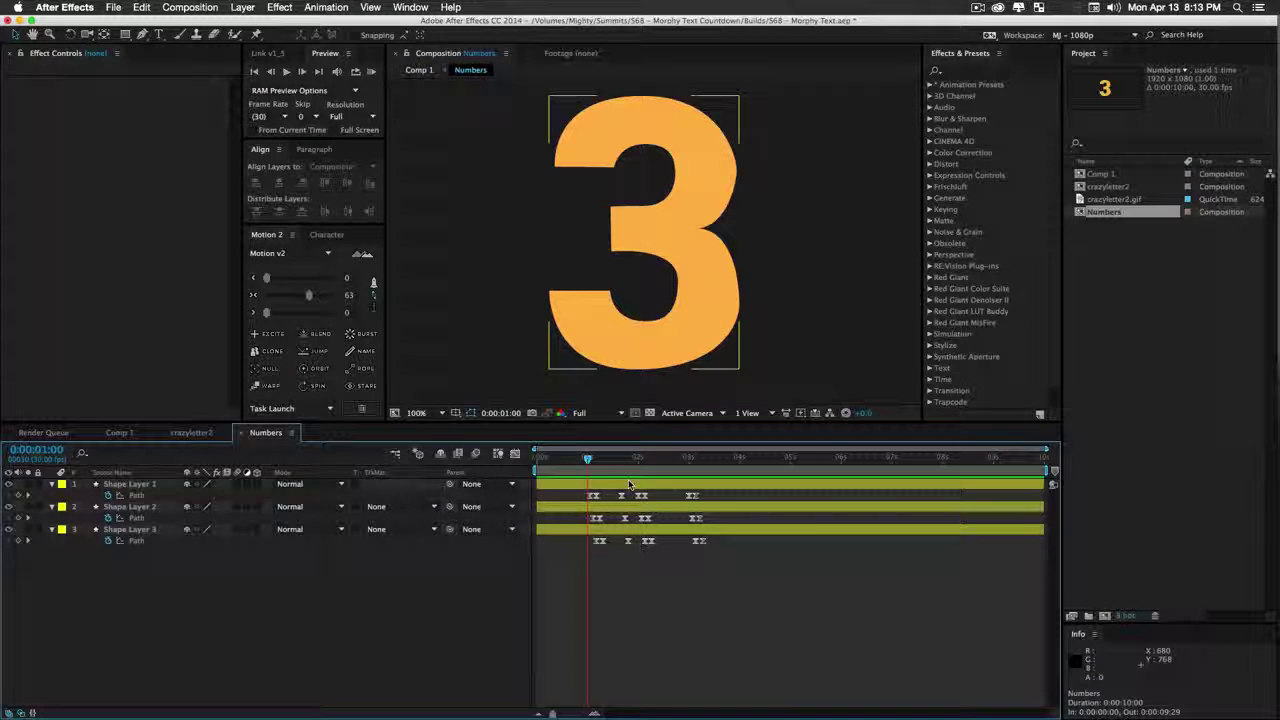
key(Page_Down)
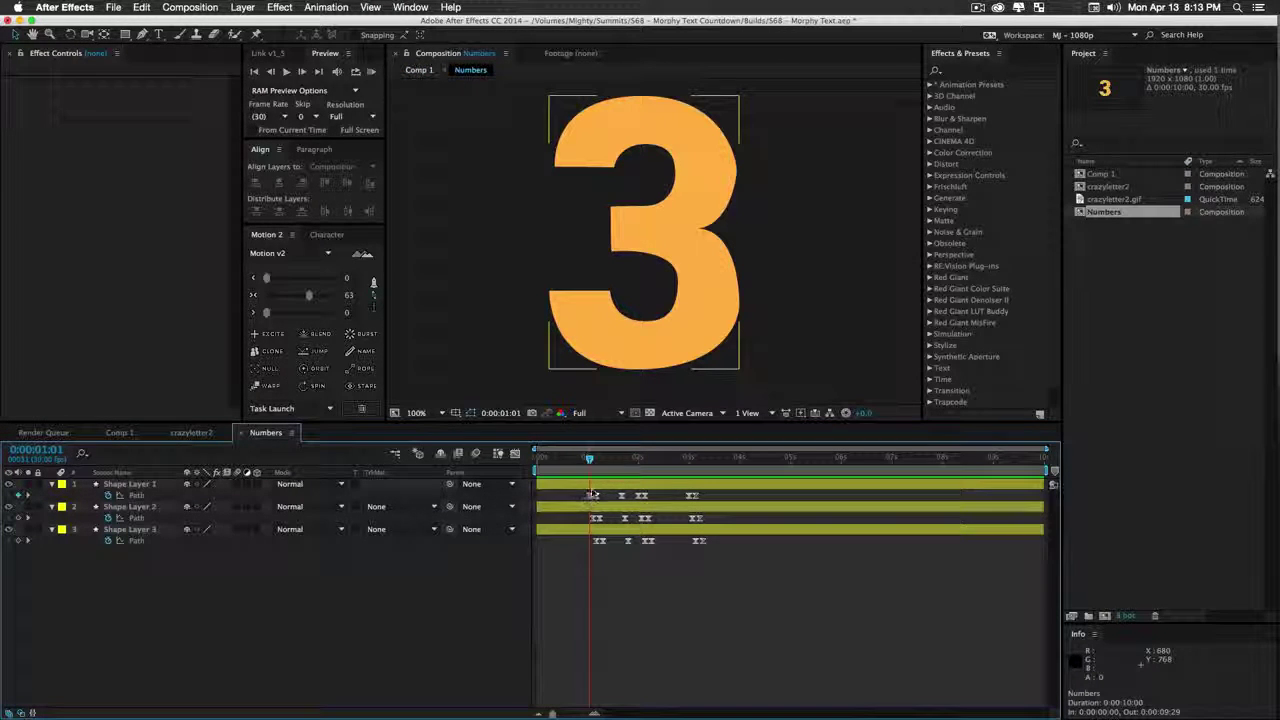
click(203, 434)
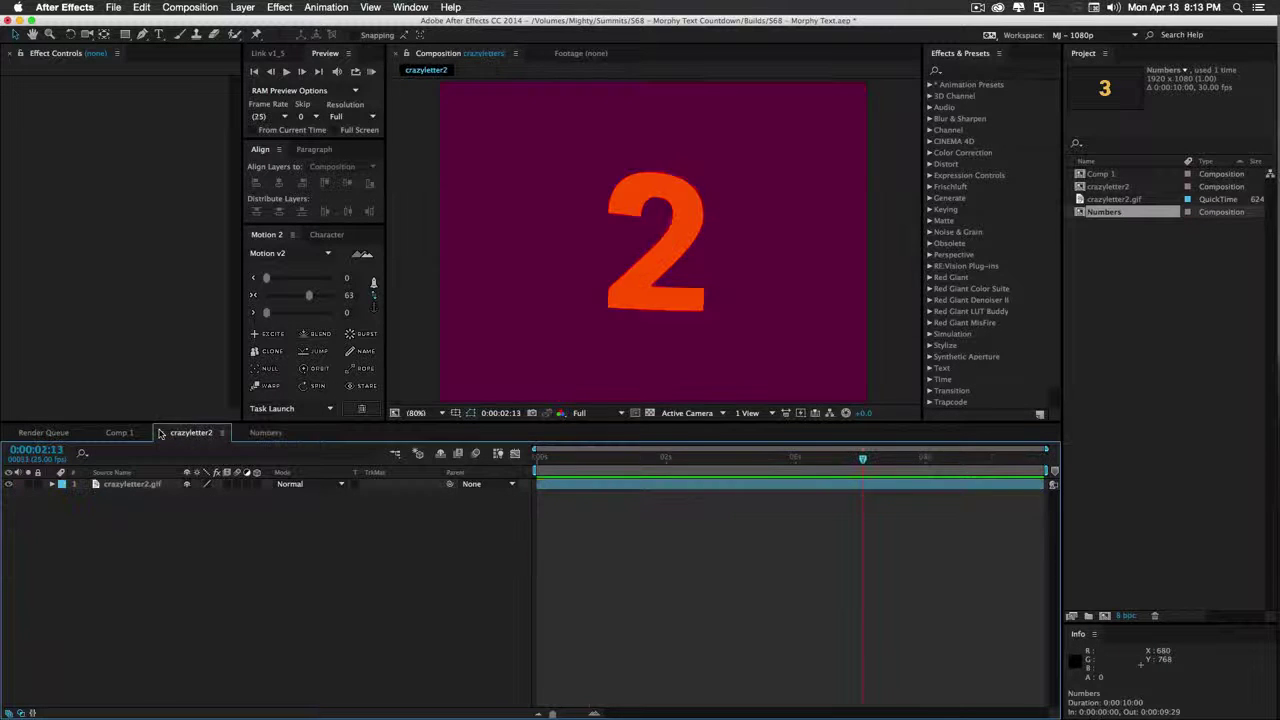
click(153, 433)
click(124, 434)
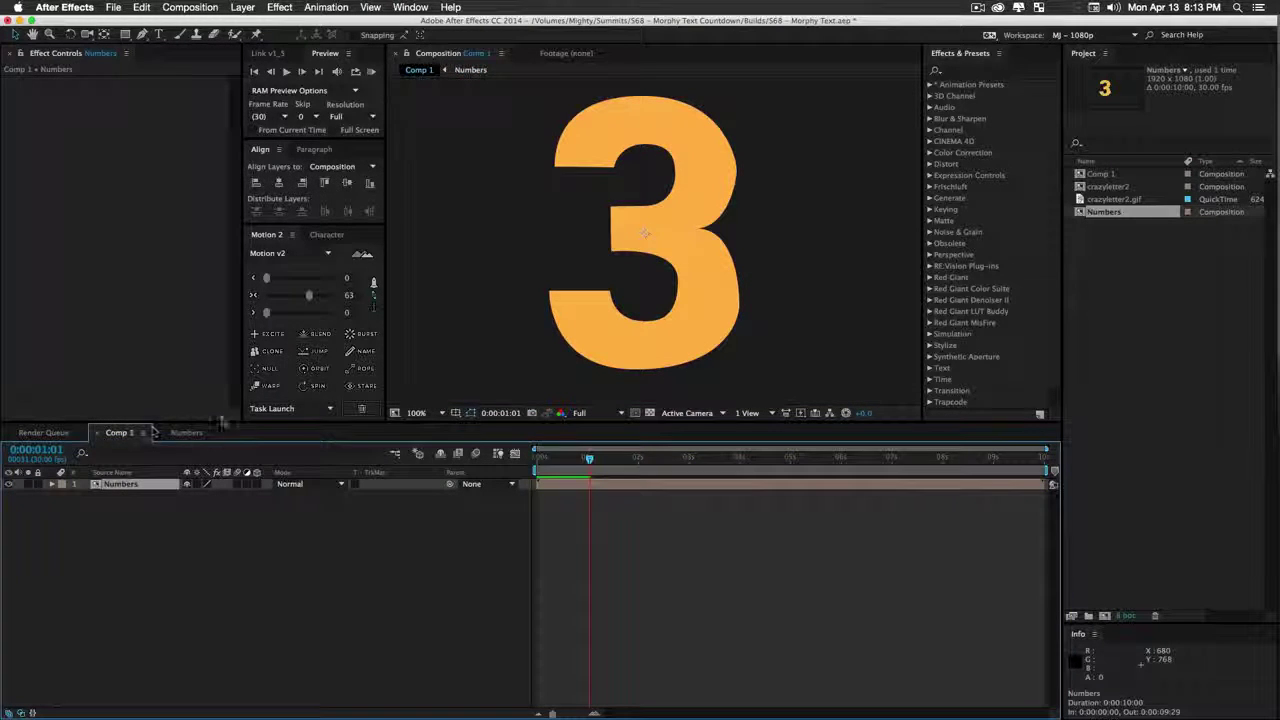
Apply the Bezier Warp effect to the Numbers layer and keyframe all its vertices and tangents at 0:00:01:01
click(985, 71)
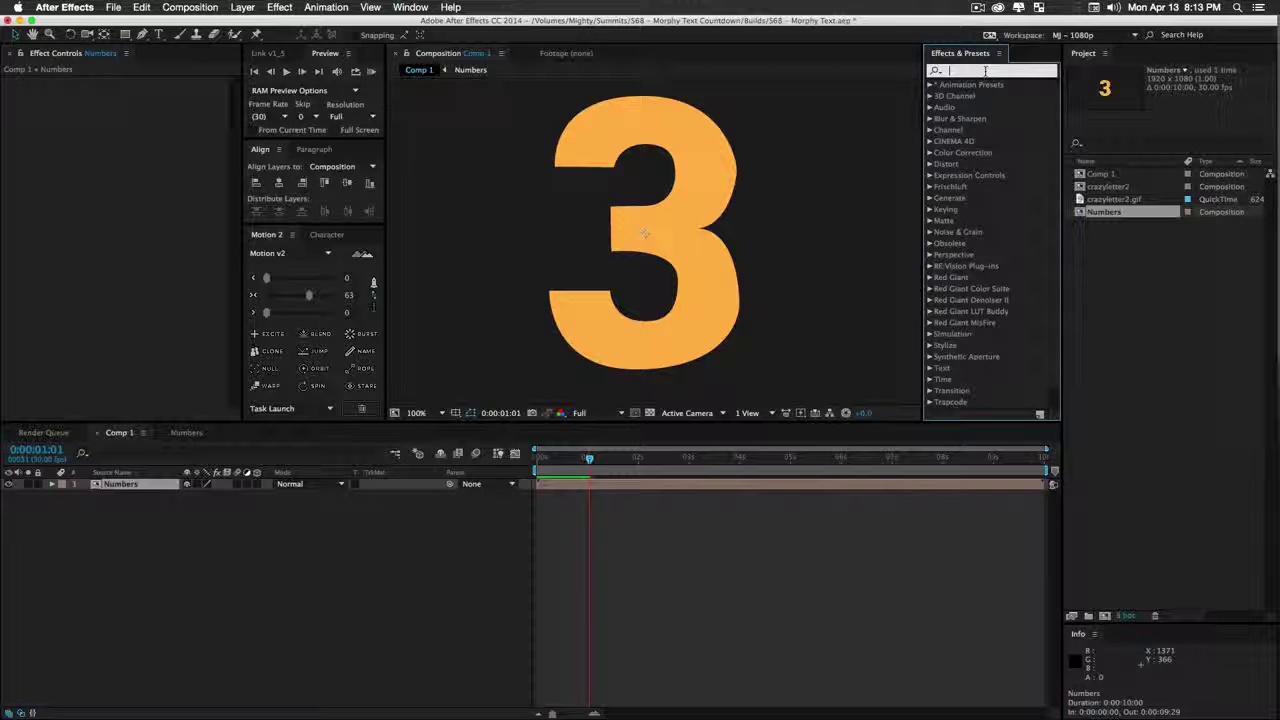
text(bez)
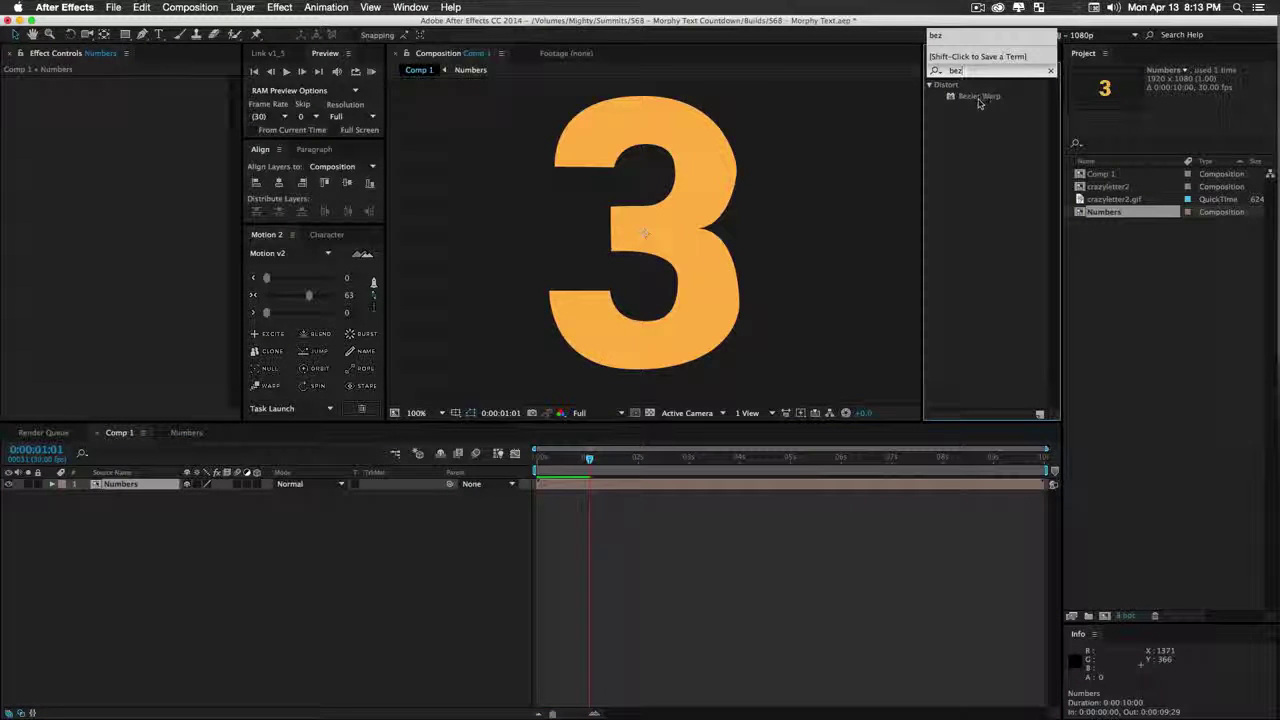
drag(980, 98, 118, 488)
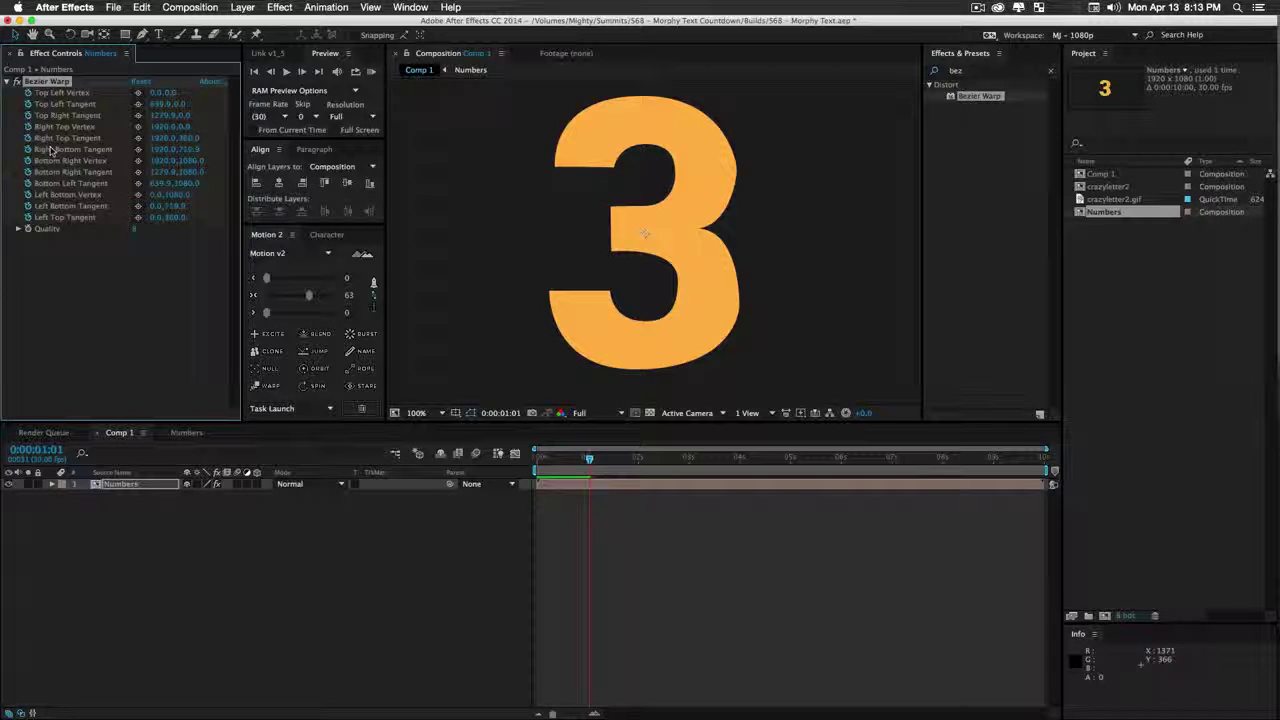
Reveal the Numbers layer's animated properties and copy all of its Bezier Warp keyframes at 0:00:01:01
key(u)
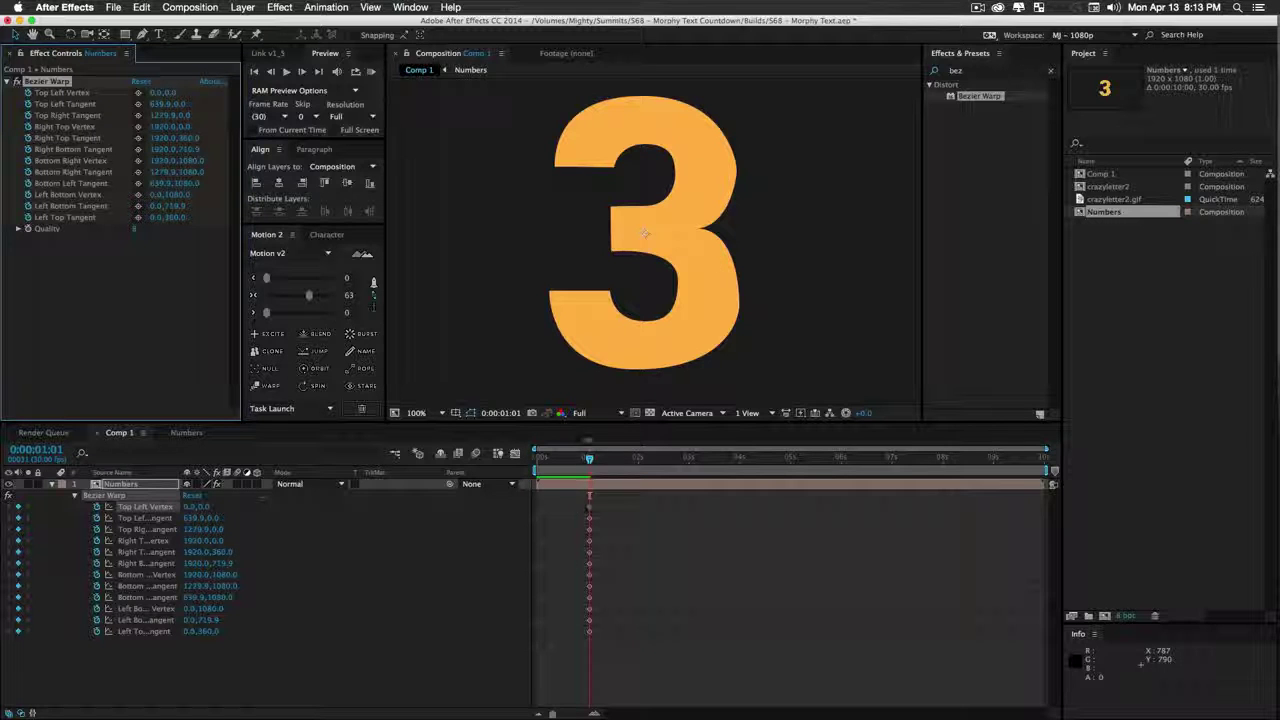
drag(605, 665, 584, 498)
key(super+c)
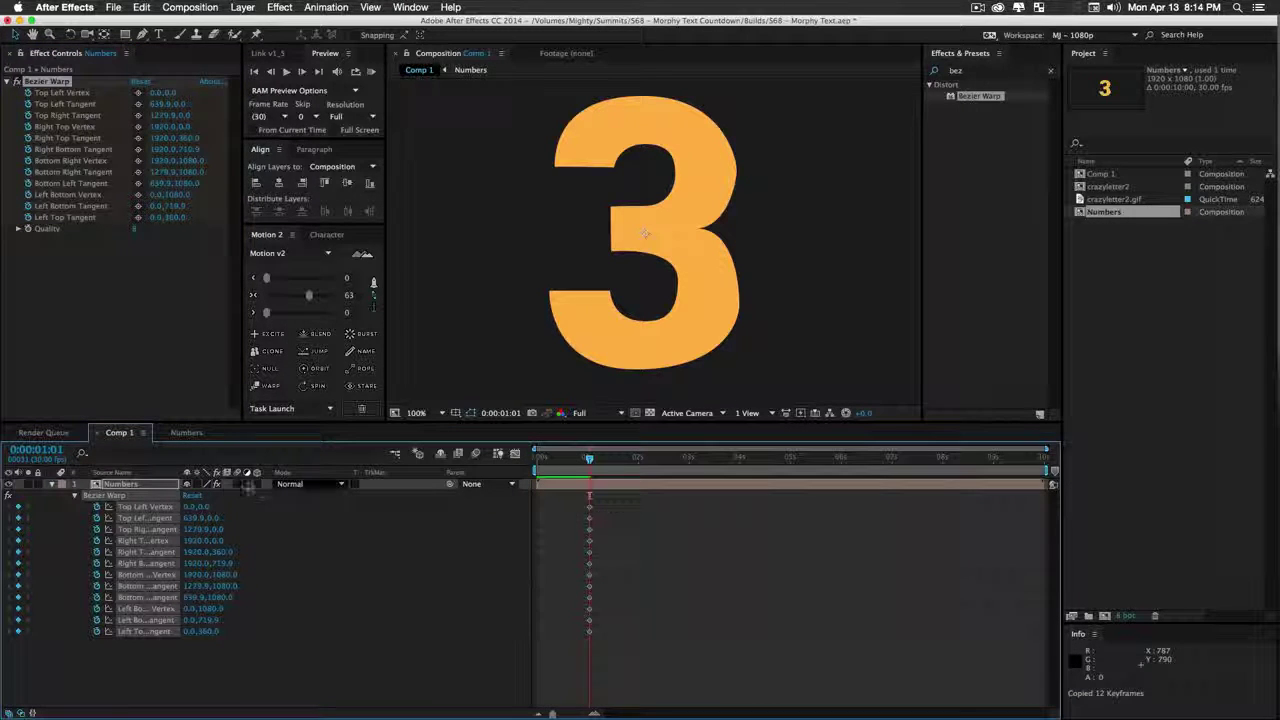
Using the path keyframe timing in the Numbers composition, paste the copied Bezier Warp keyframes at 0:00:01:05 in Comp 1
click(188, 433)
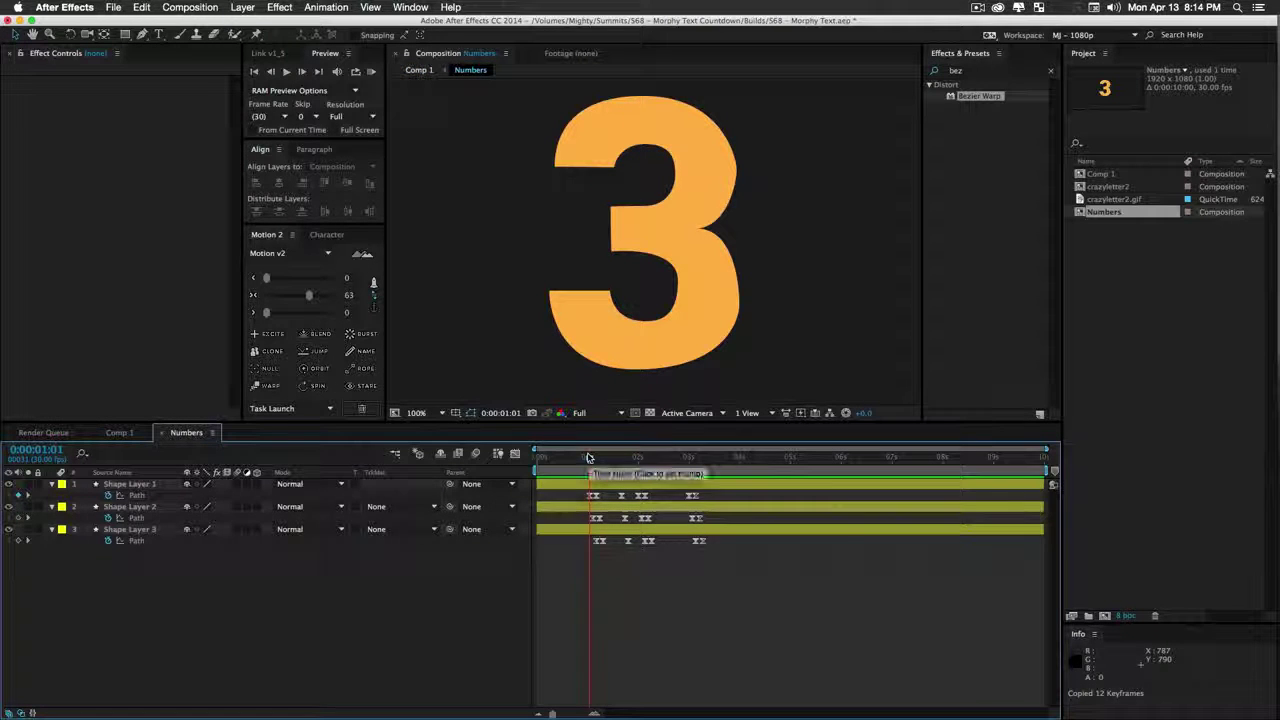
key(Page_Down)
key(Page_Down)
key(Page_Down)
key(Page_Down)
click(594, 496)
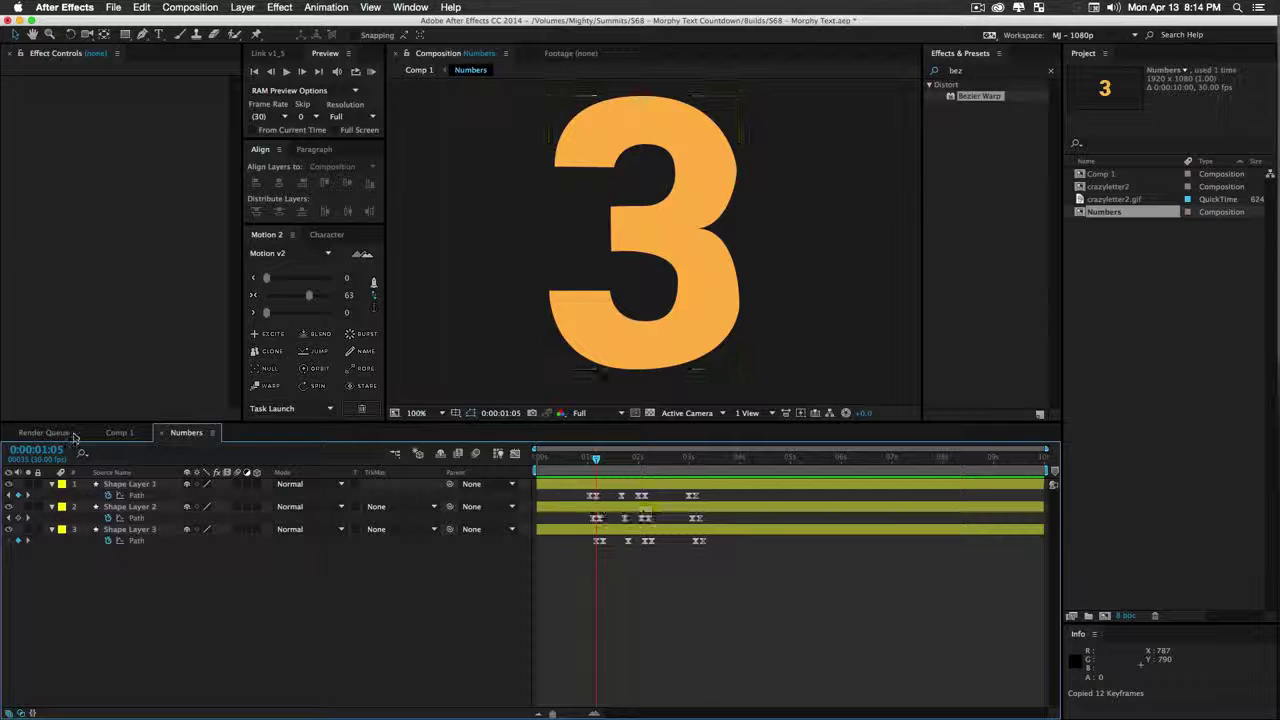
click(119, 432)
key(ctrl+v)
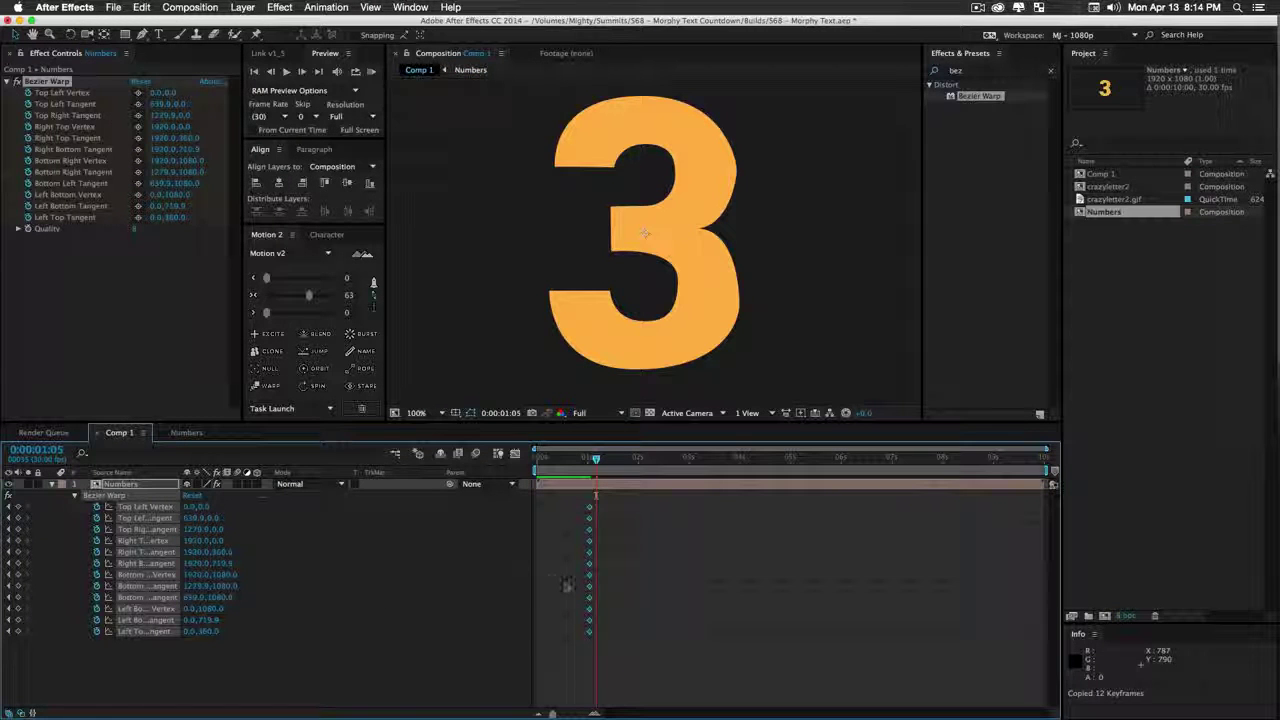
key(super+v)
Copy both columns of Bezier Warp keyframes and paste them at 0:00:02:00 in Comp 1, where the 2 forms in the Numbers composition
drag(580, 503, 616, 703)
key(super+c)
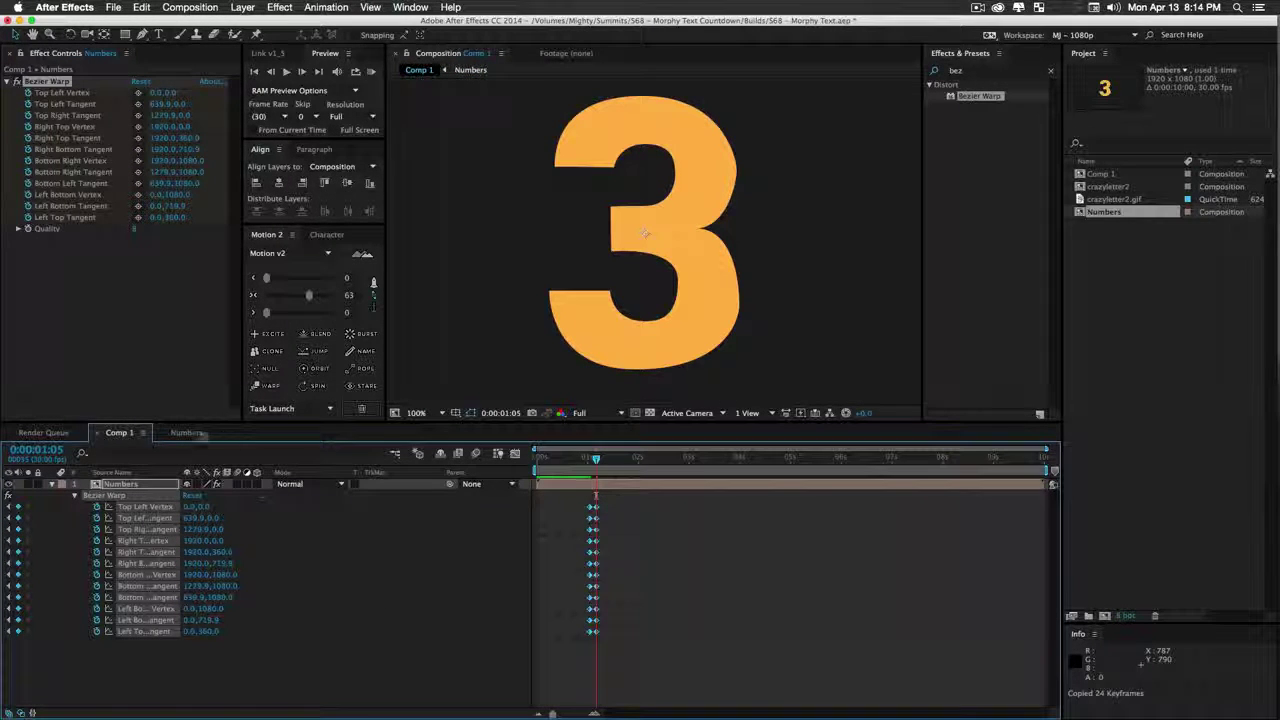
click(184, 433)
drag(633, 460, 638, 463)
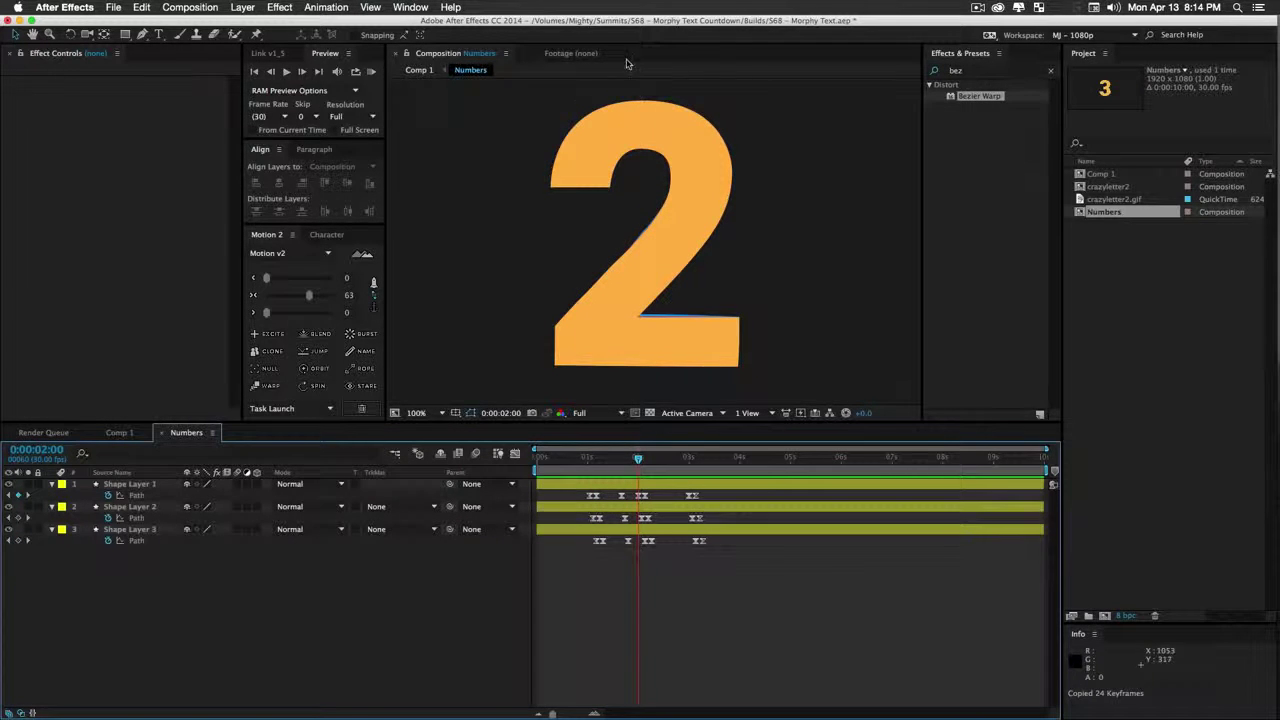
click(119, 432)
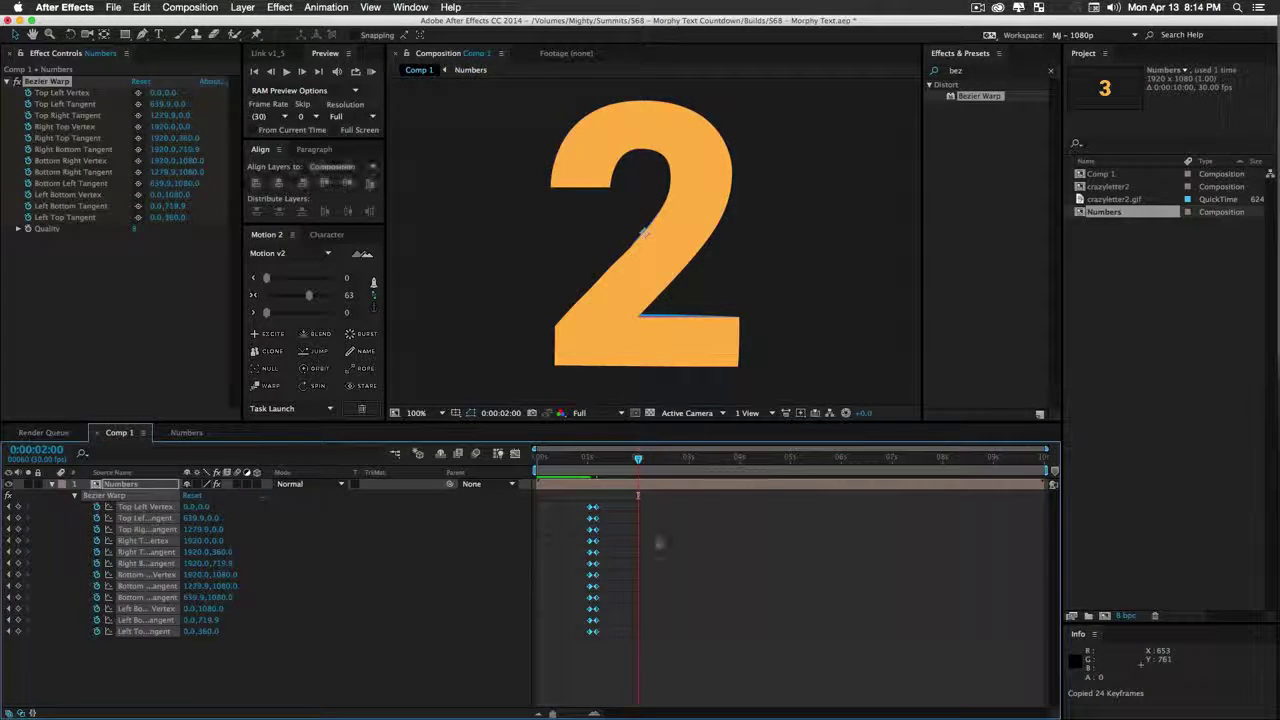
key(cmd+v)
Paste the same pair of Bezier Warp keyframes at 0:00:03:00 in Comp 1, matching where the 1 forms in the Numbers composition
click(192, 432)
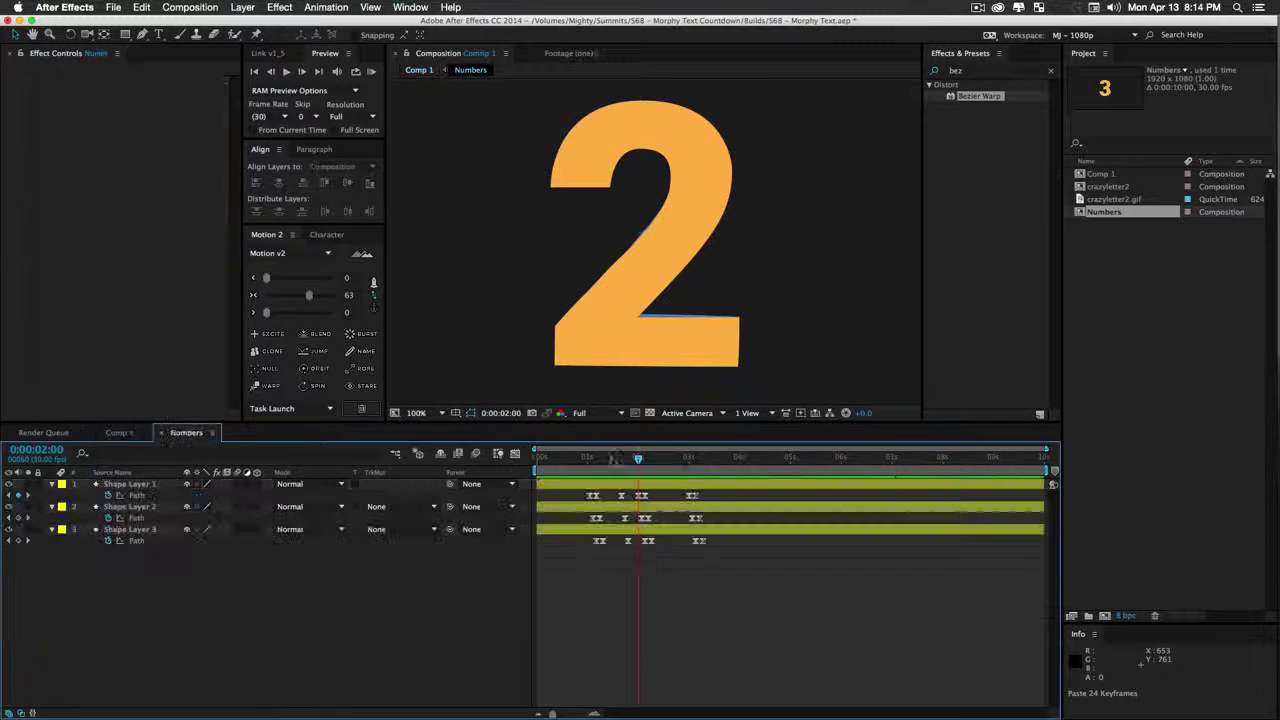
click(690, 460)
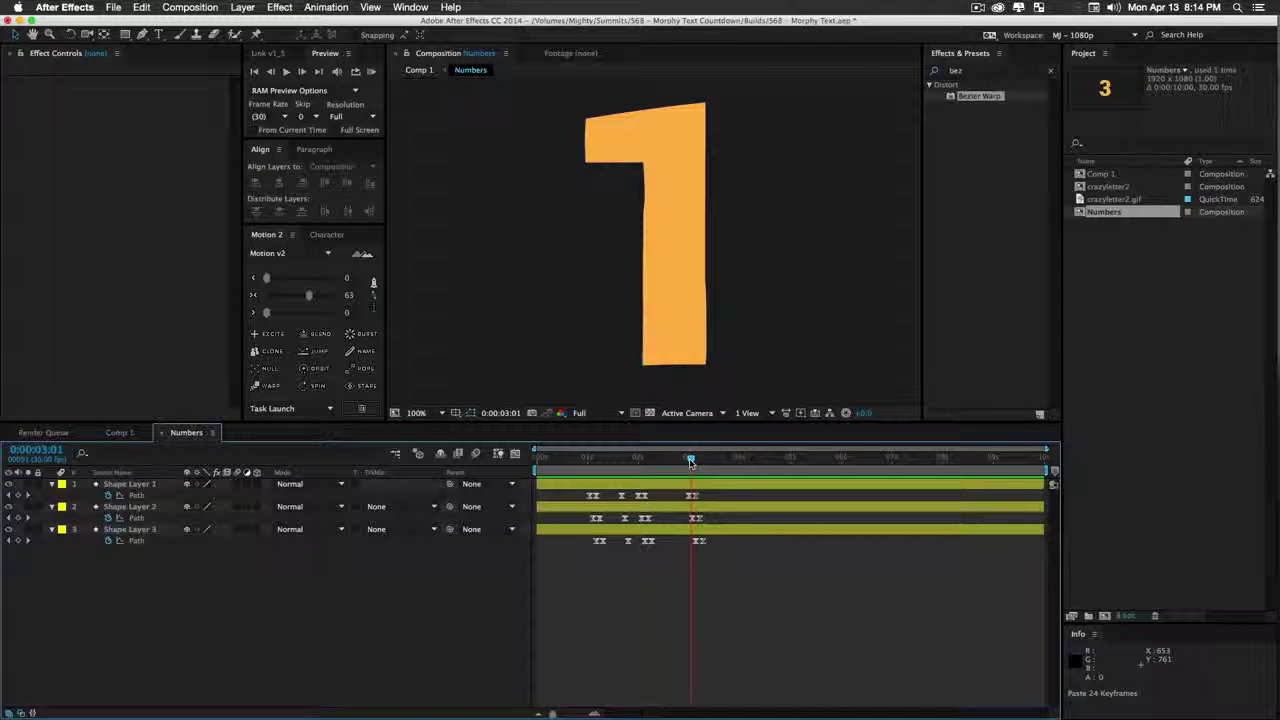
key(Page_Up)
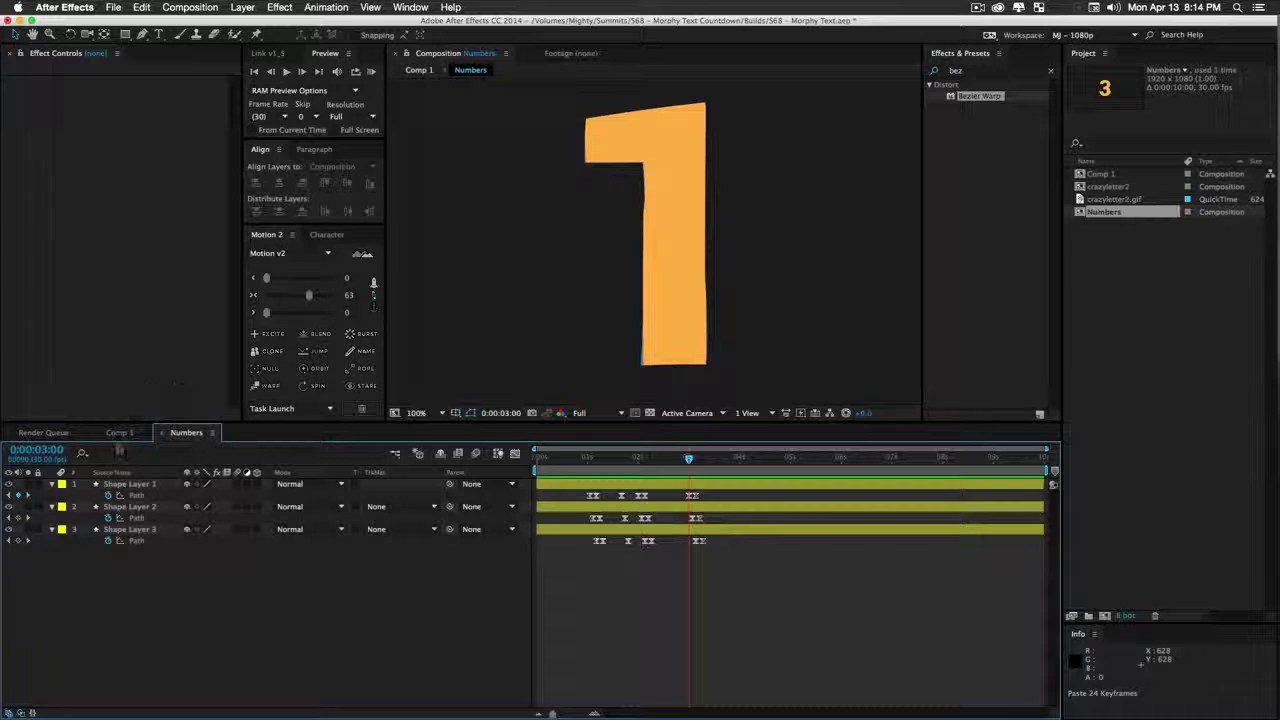
click(119, 432)
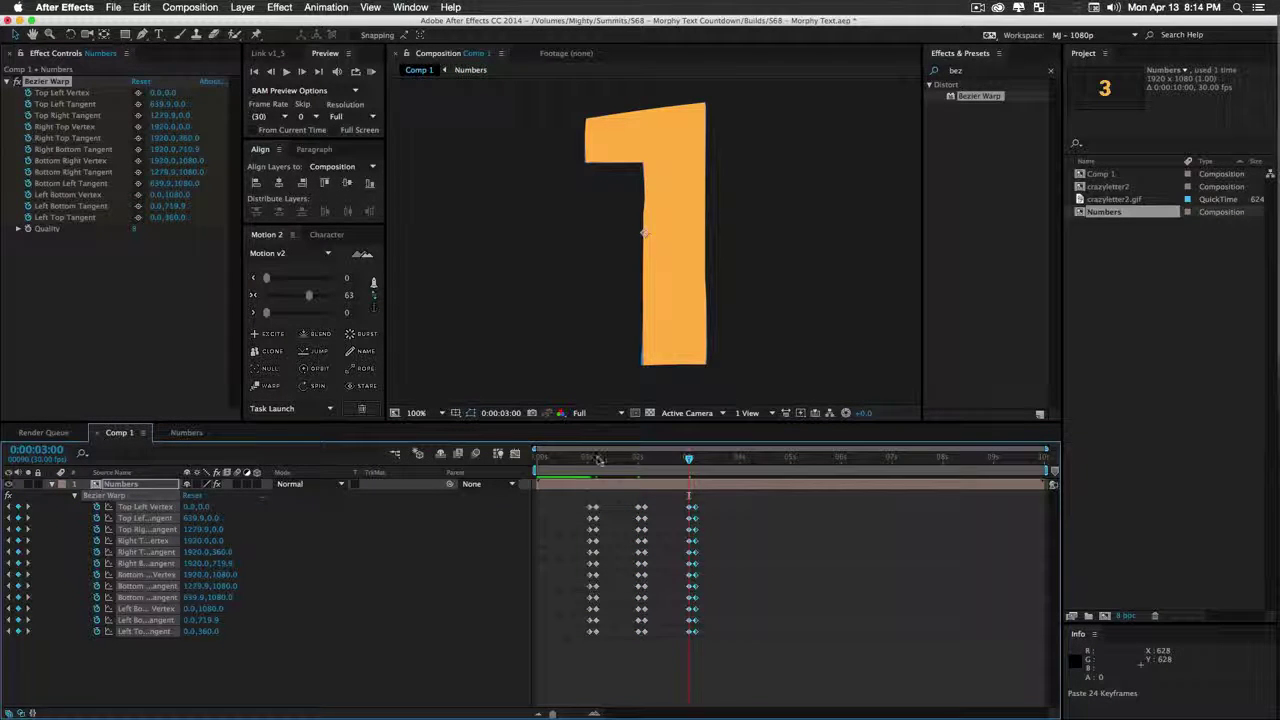
Set the RAM preview resolution to Half and preview the countdown from 0:00:01:02
drag(598, 459, 583, 462)
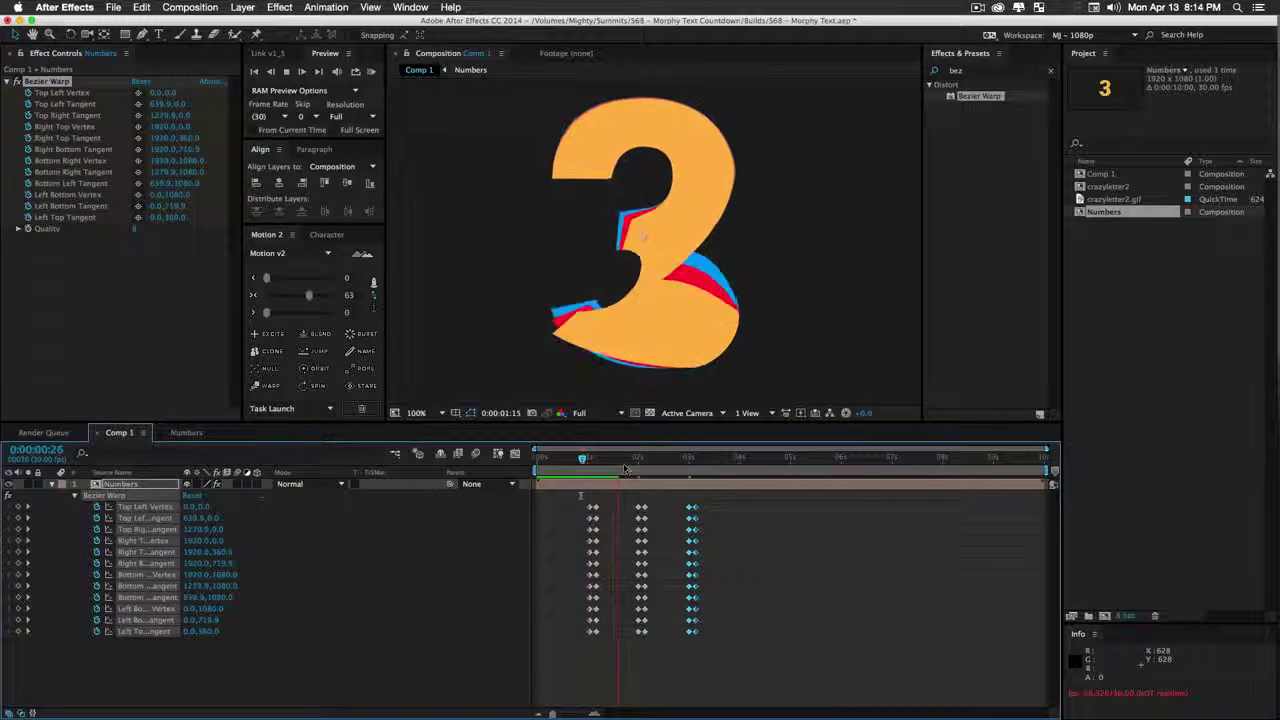
click(352, 116)
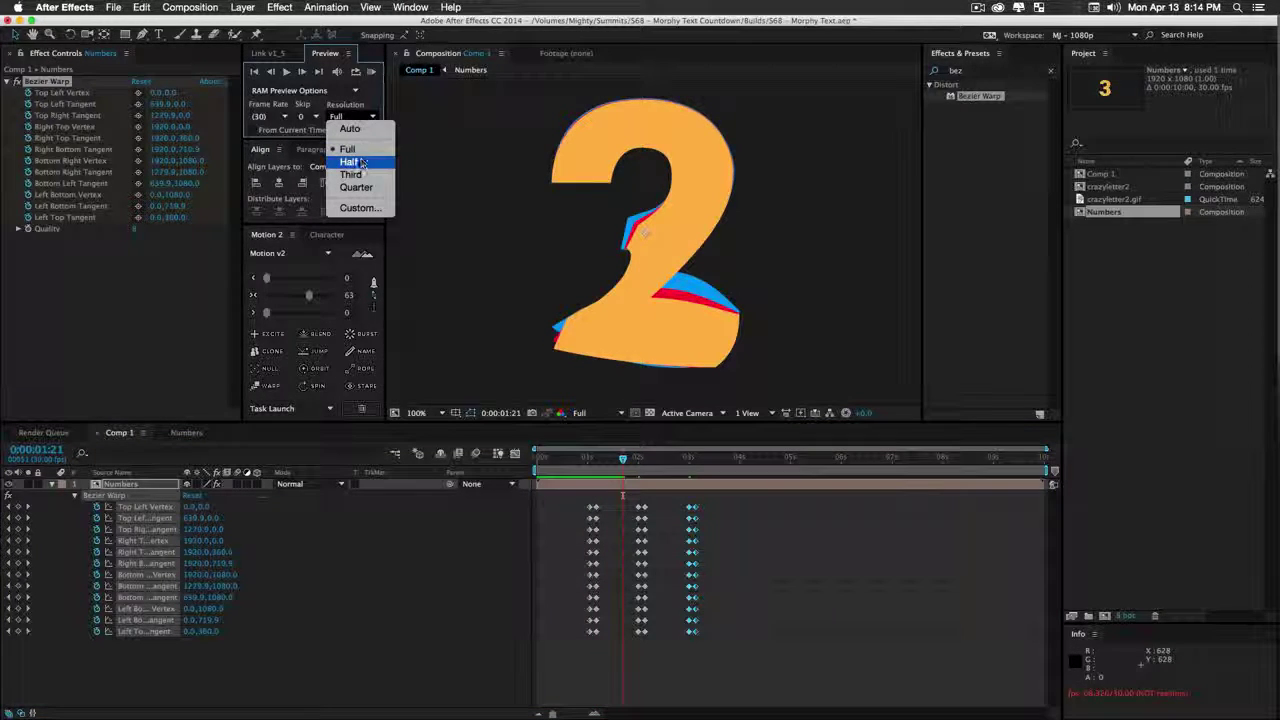
click(352, 162)
drag(624, 459, 591, 459)
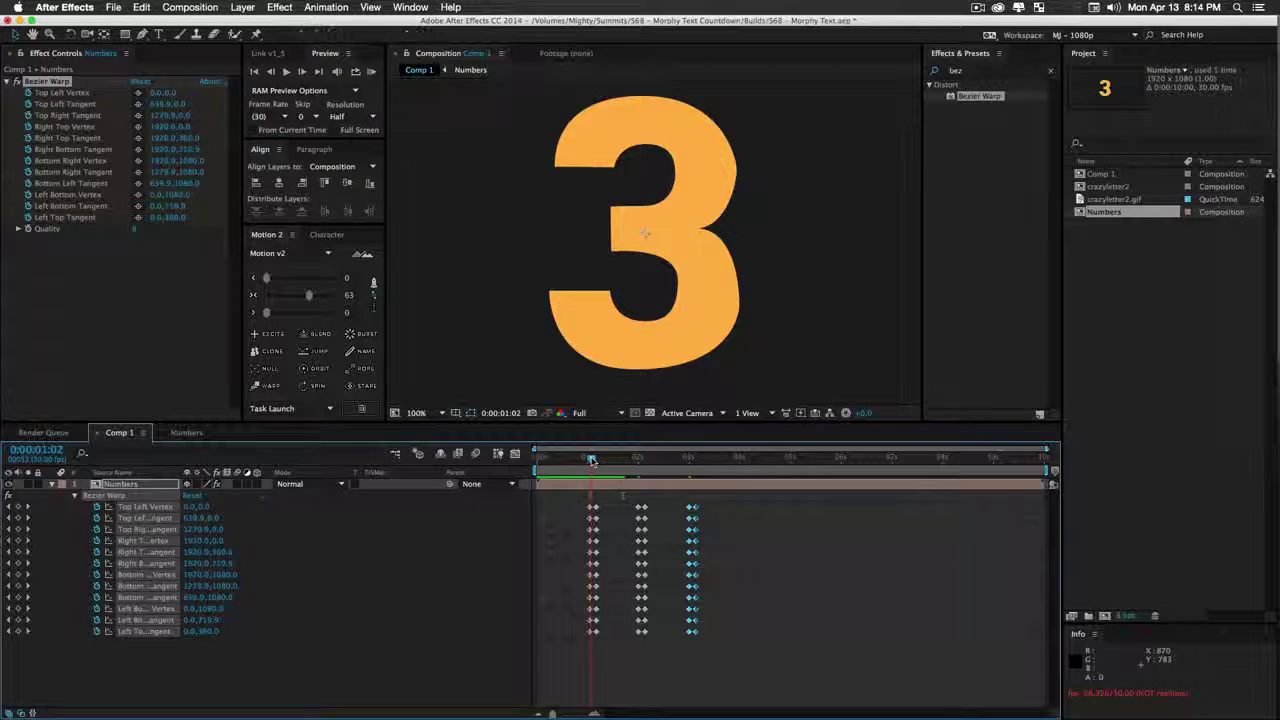
key(space)
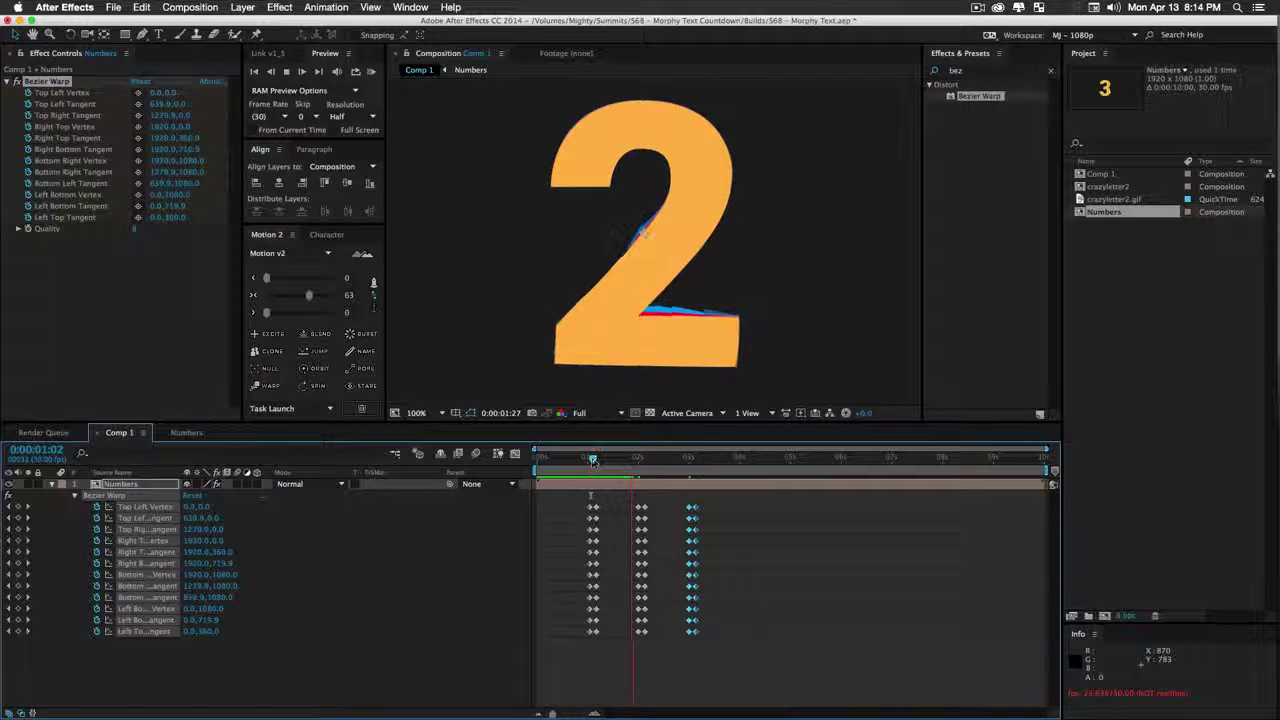
End the work area at 0:00:03:17, preview the countdown, and park the playhead at 0:00:01:19
click(717, 460)
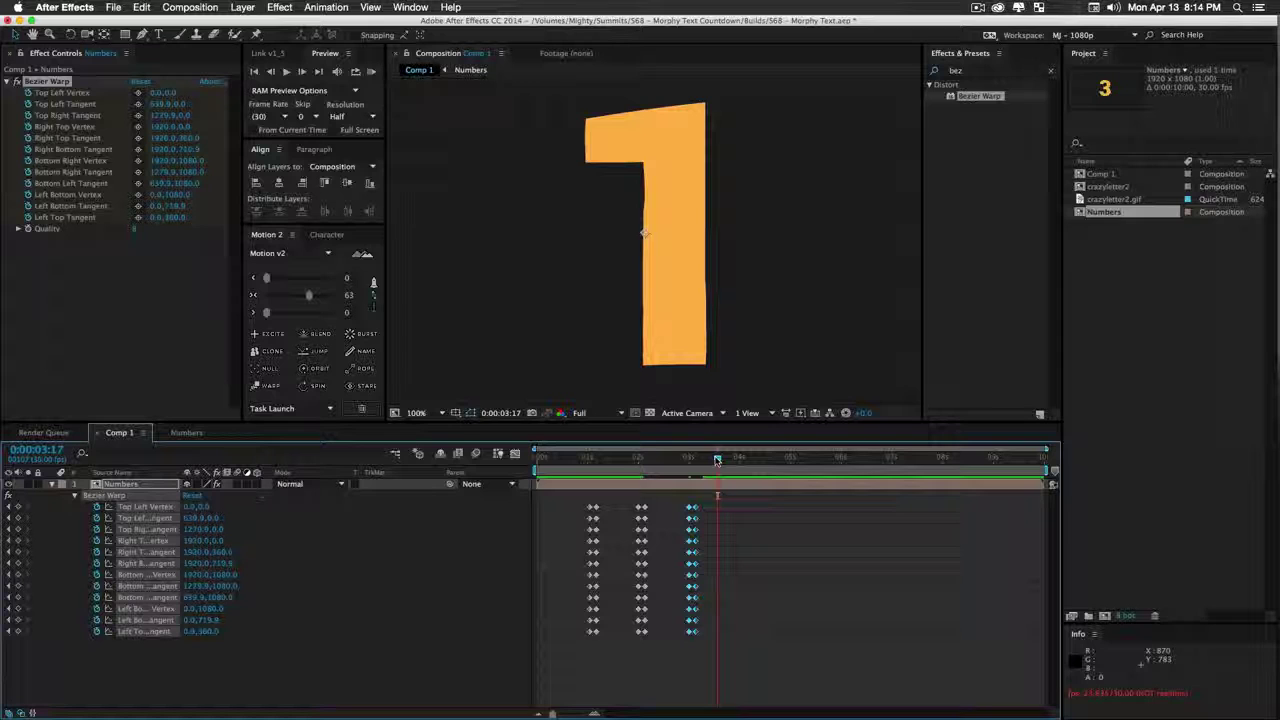
key(KP_0)
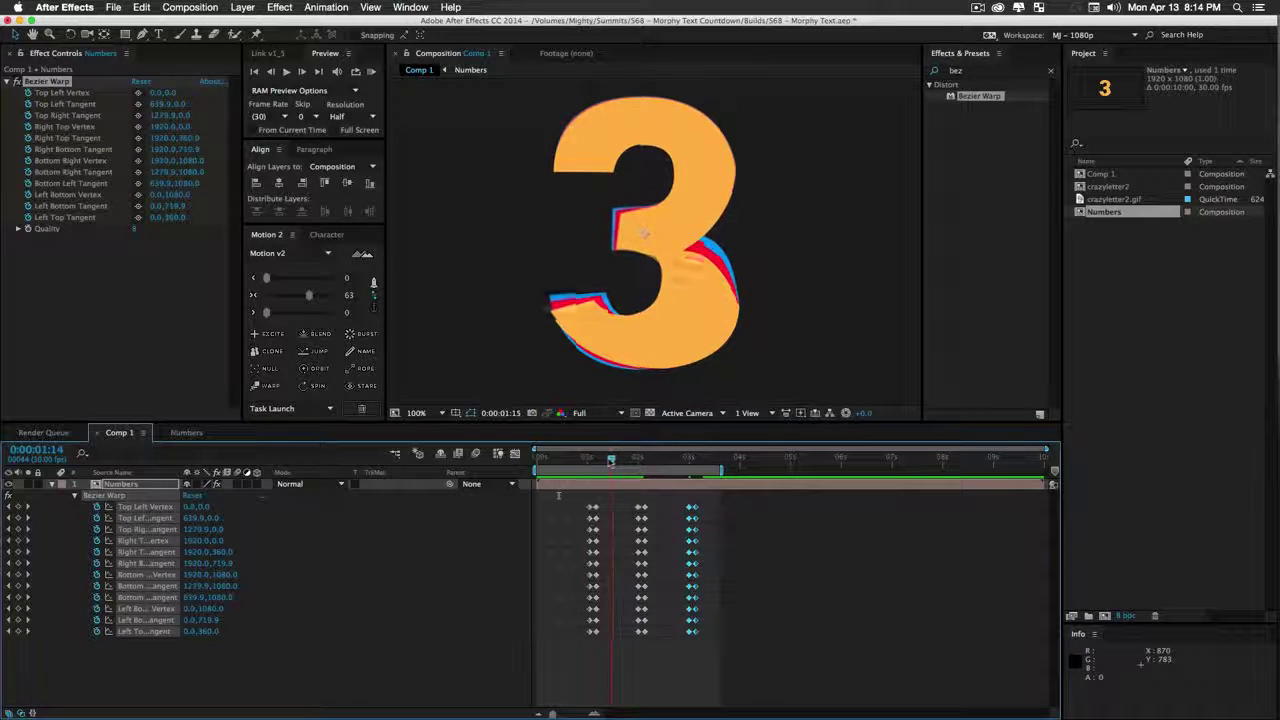
click(619, 463)
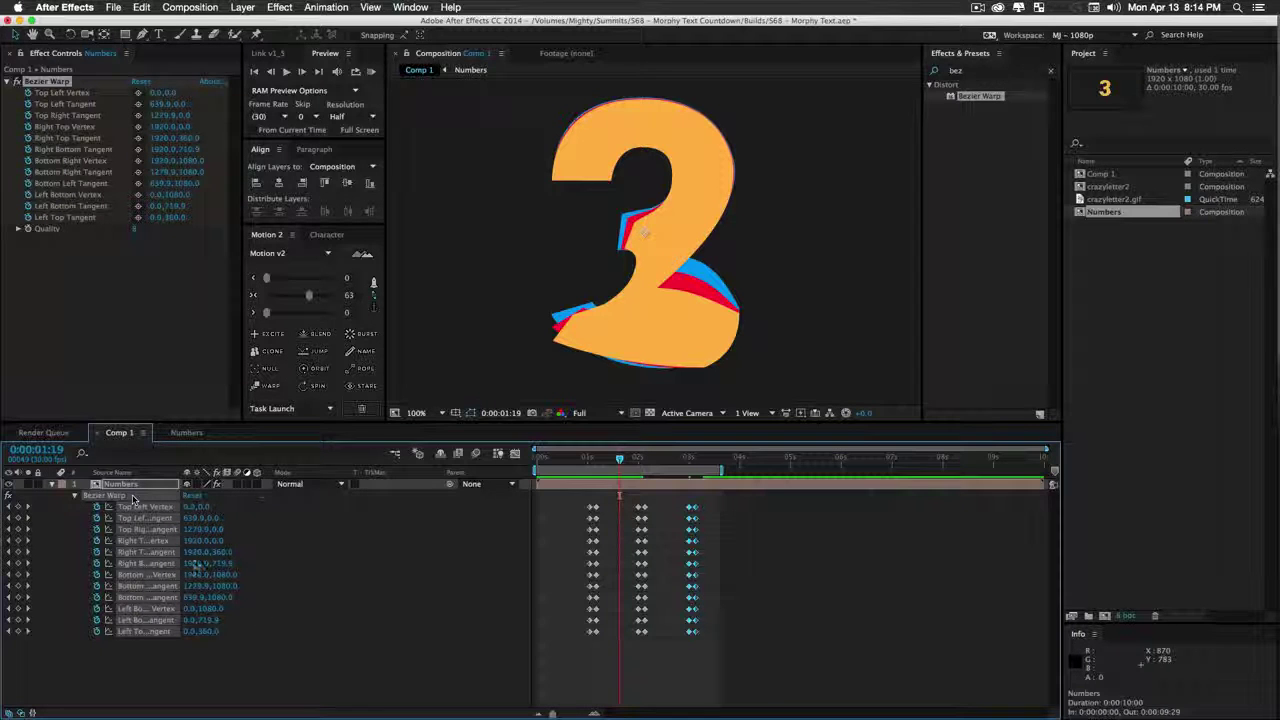
Select the Bezier Warp effect on the Numbers layer and examine its control points around the whole frame at 25% magnification
click(124, 496)
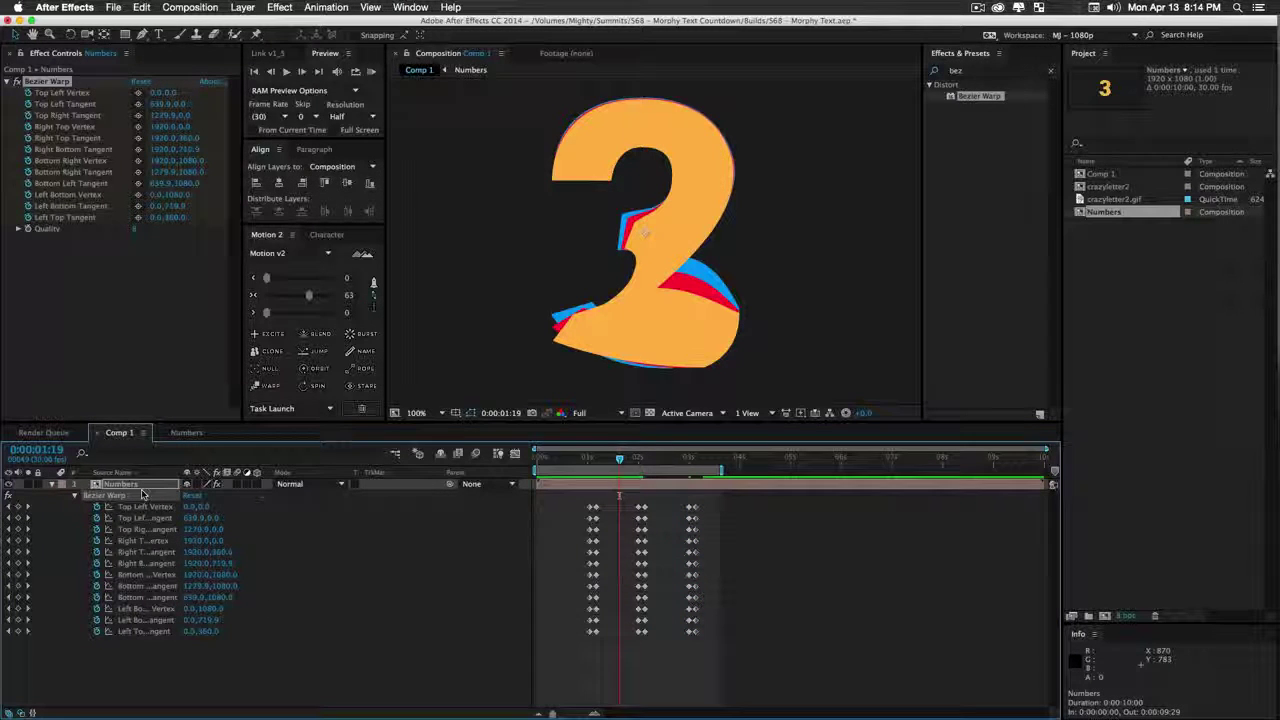
key(z)
alt+click(686, 233)
alt+click(676, 244)
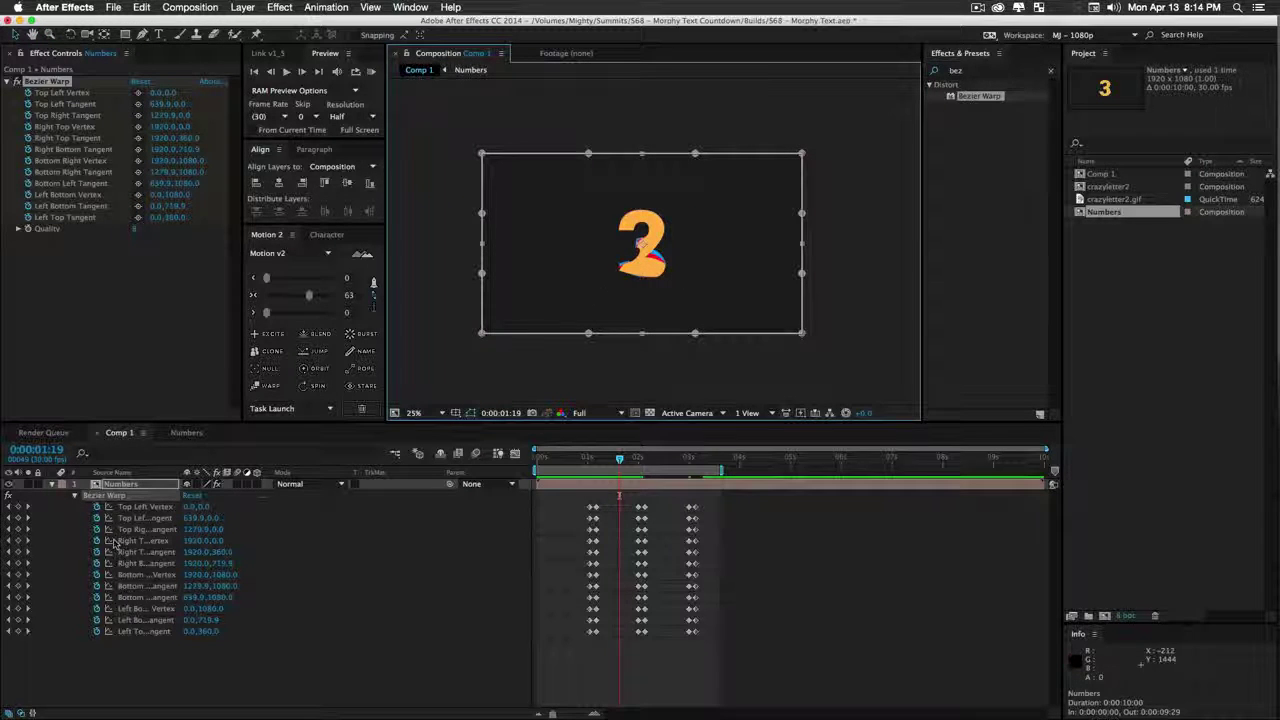
Resize the Numbers composition to 800 px wide and 600 px high
click(187, 433)
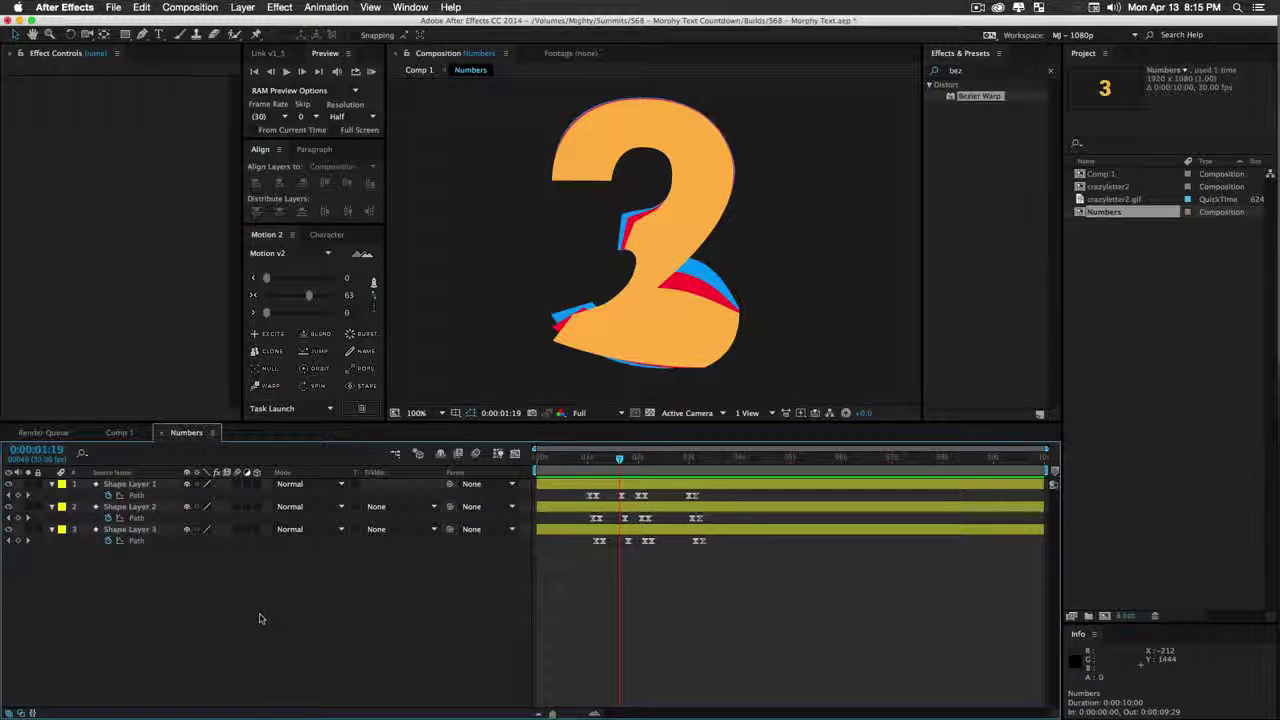
key(super+k)
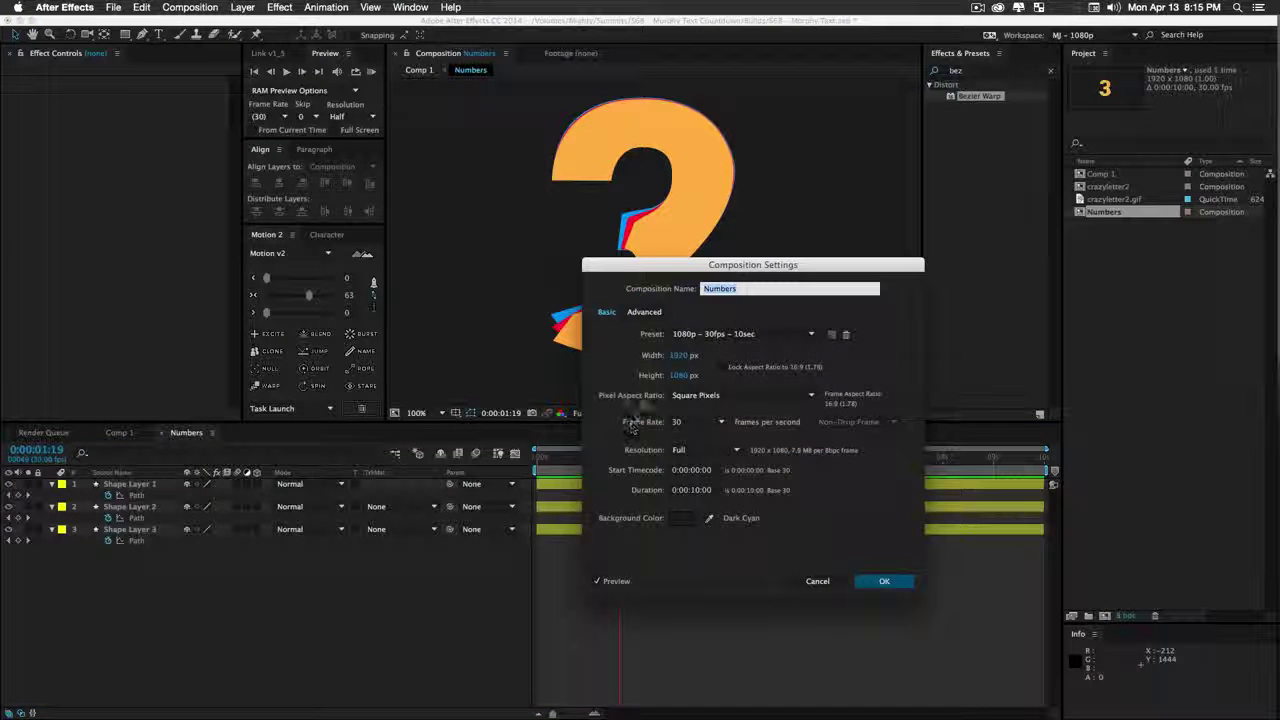
drag(681, 270, 623, 243)
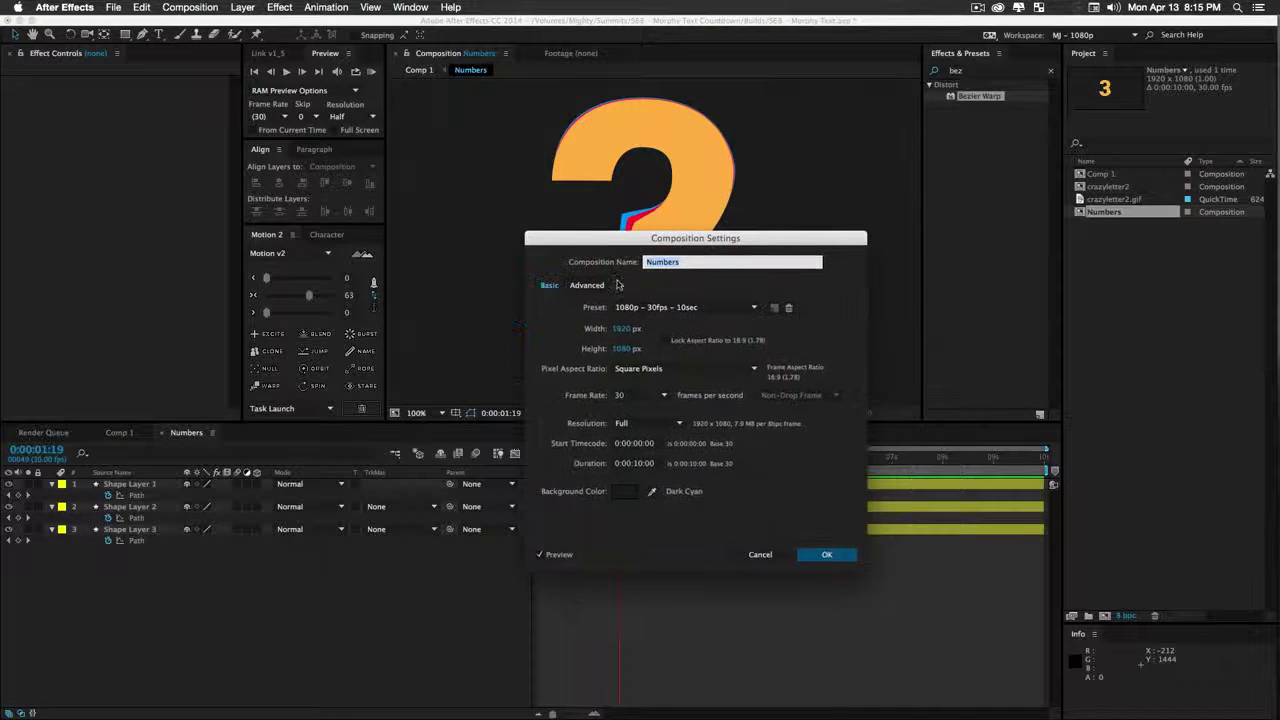
drag(622, 331, 250, 345)
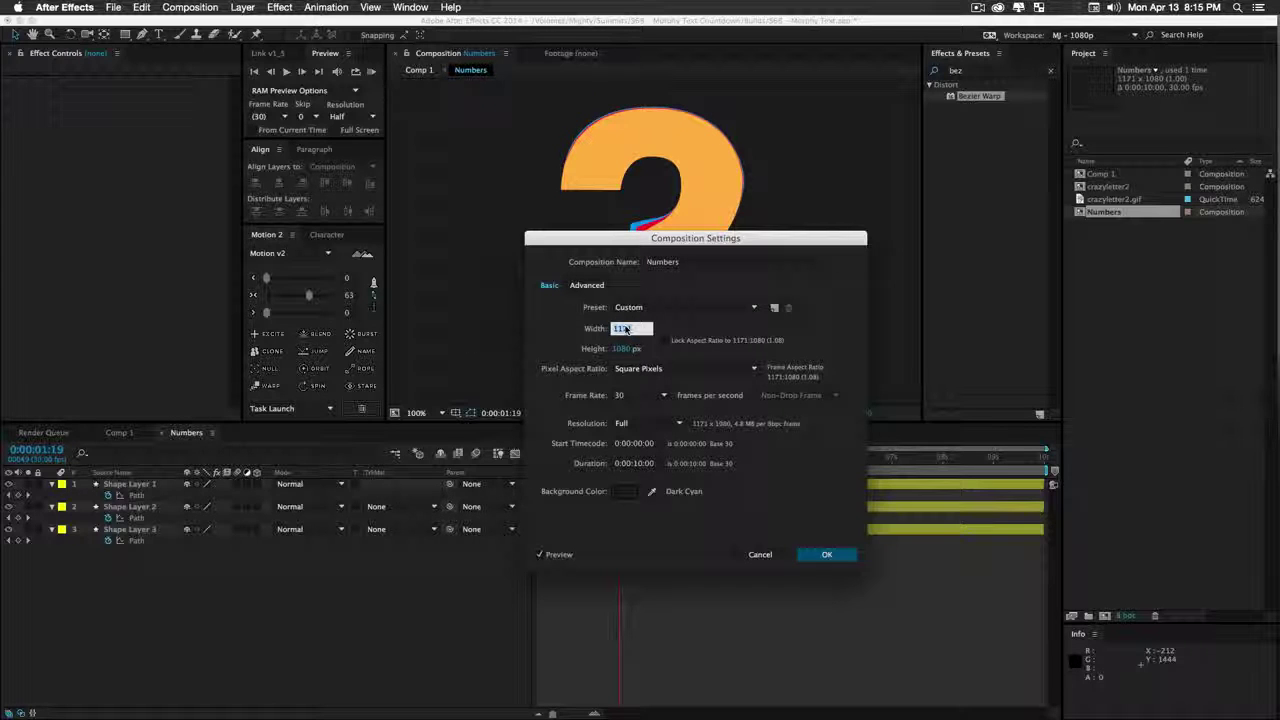
text(120)
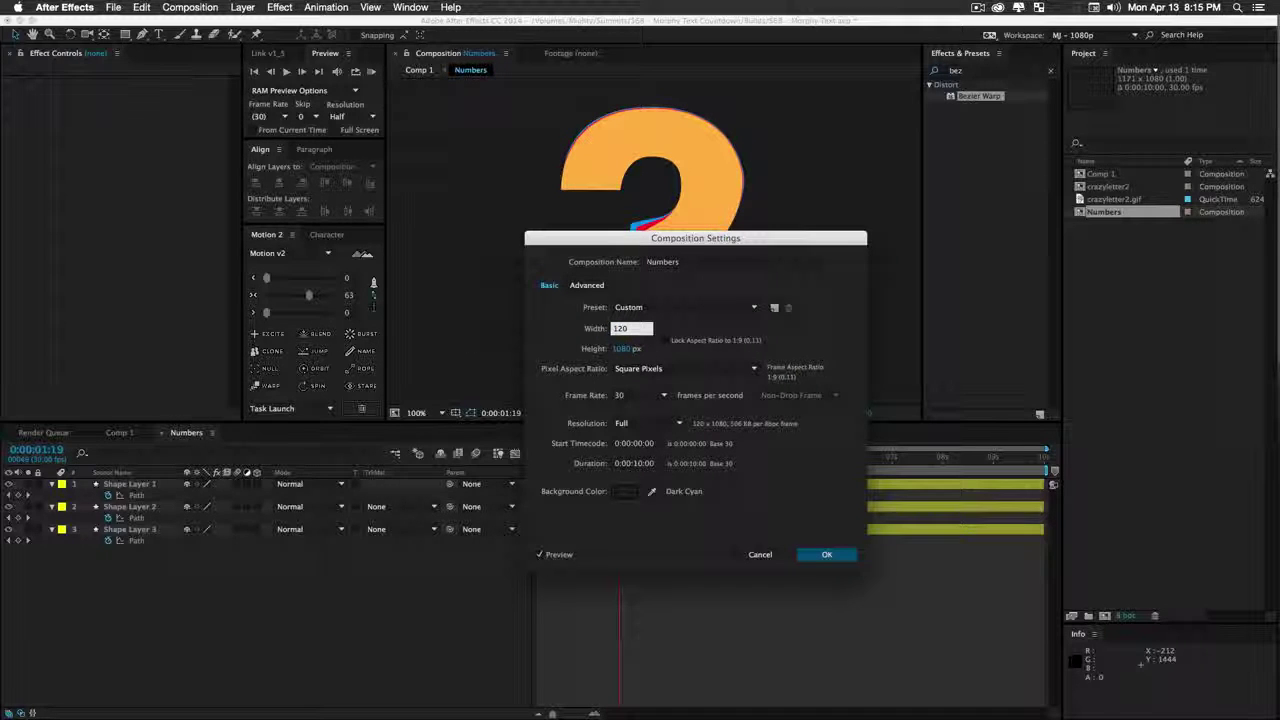
key(BackSpace)
key(BackSpace)
key(BackSpace)
text(800)
key(Tab)
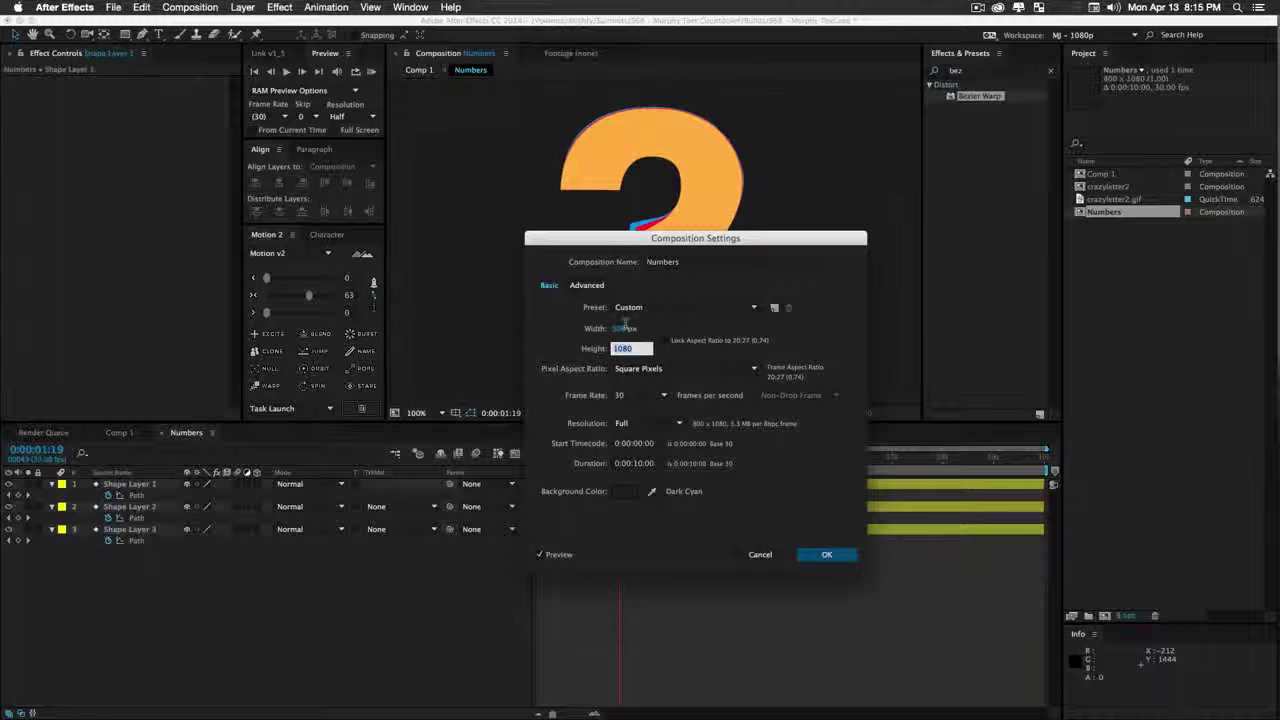
text(600)
key(Tab)
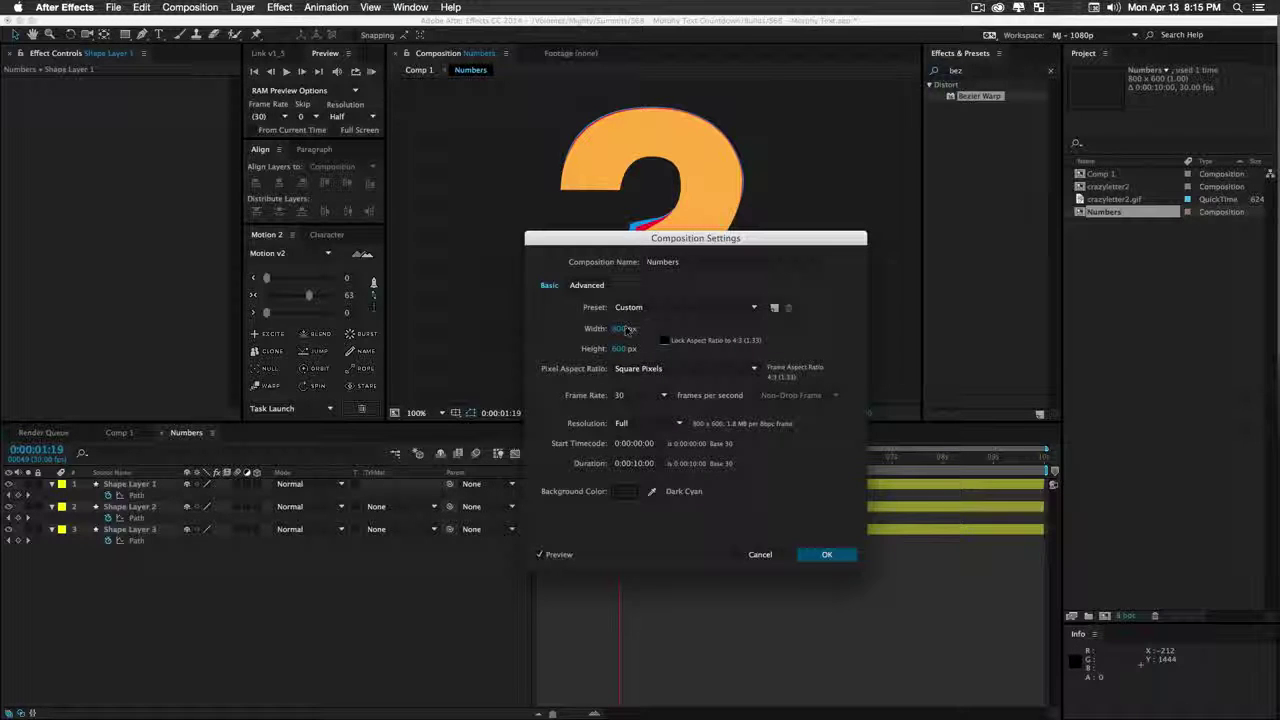
click(826, 554)
key(z)
alt+click(667, 278)
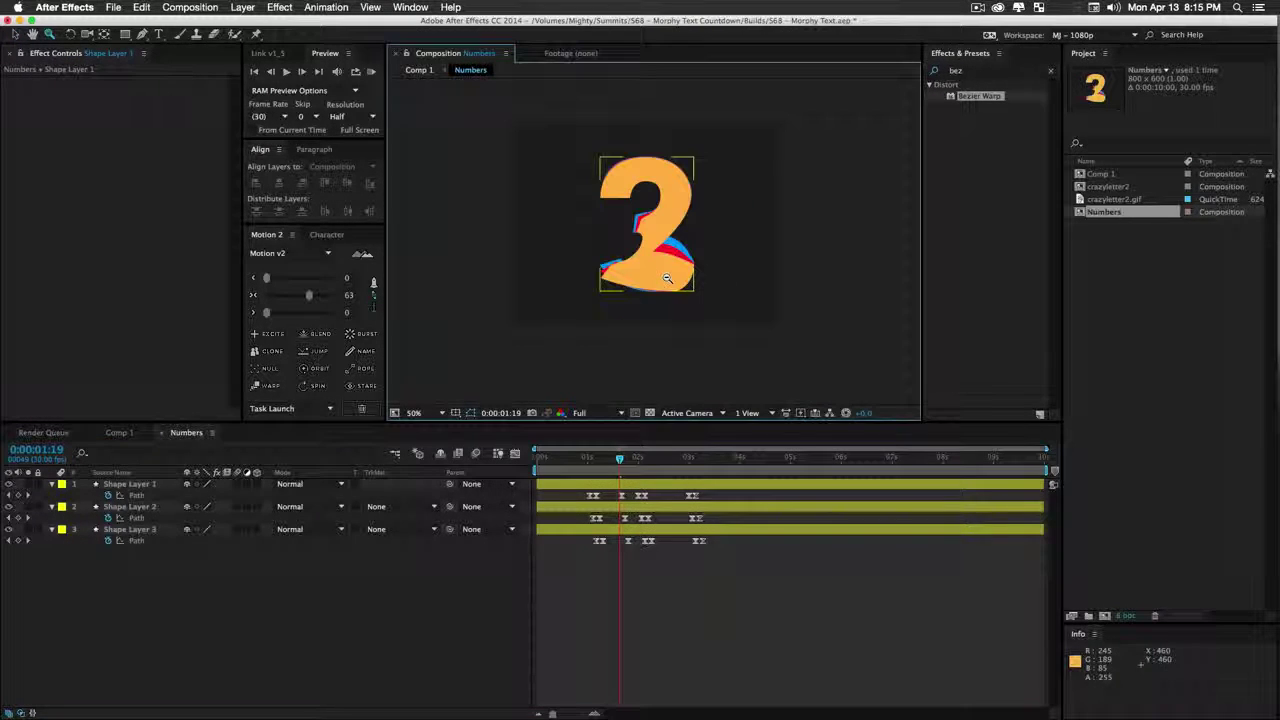
Crop the Numbers composition closer to the digits at 485 px wide and 534 px high, and return to Comp 1
key(super+k)
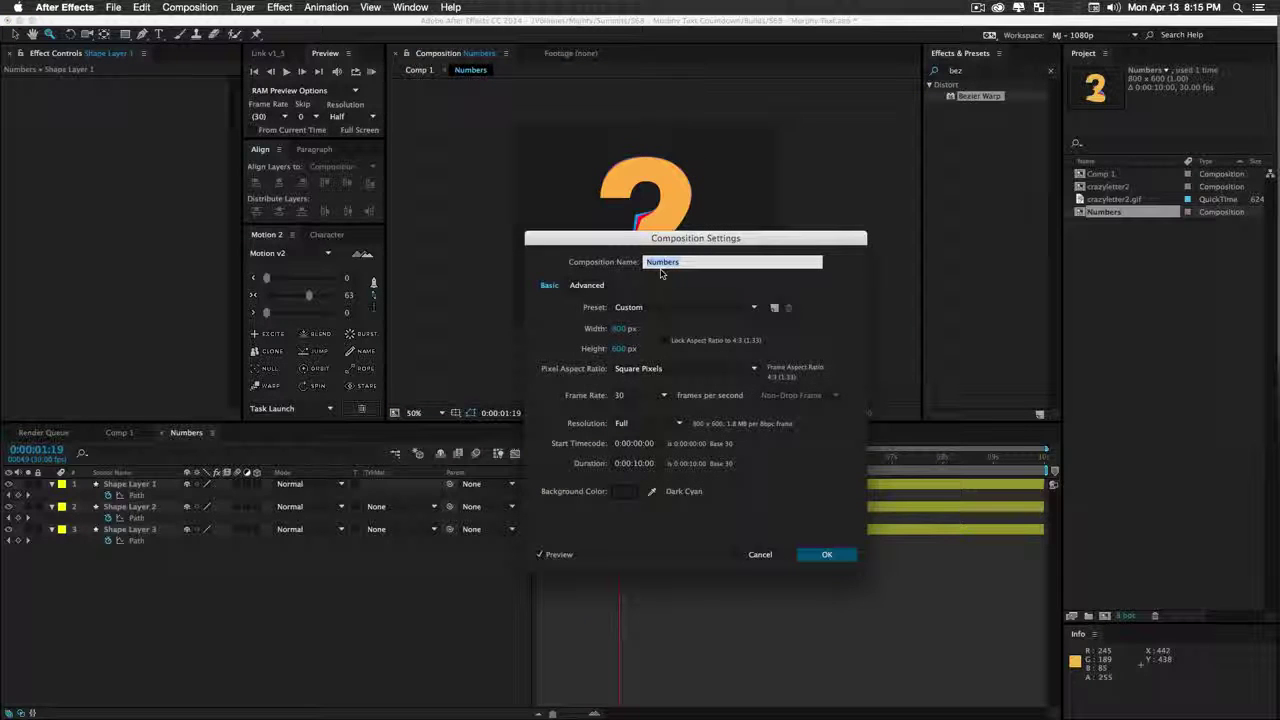
drag(709, 241, 713, 240)
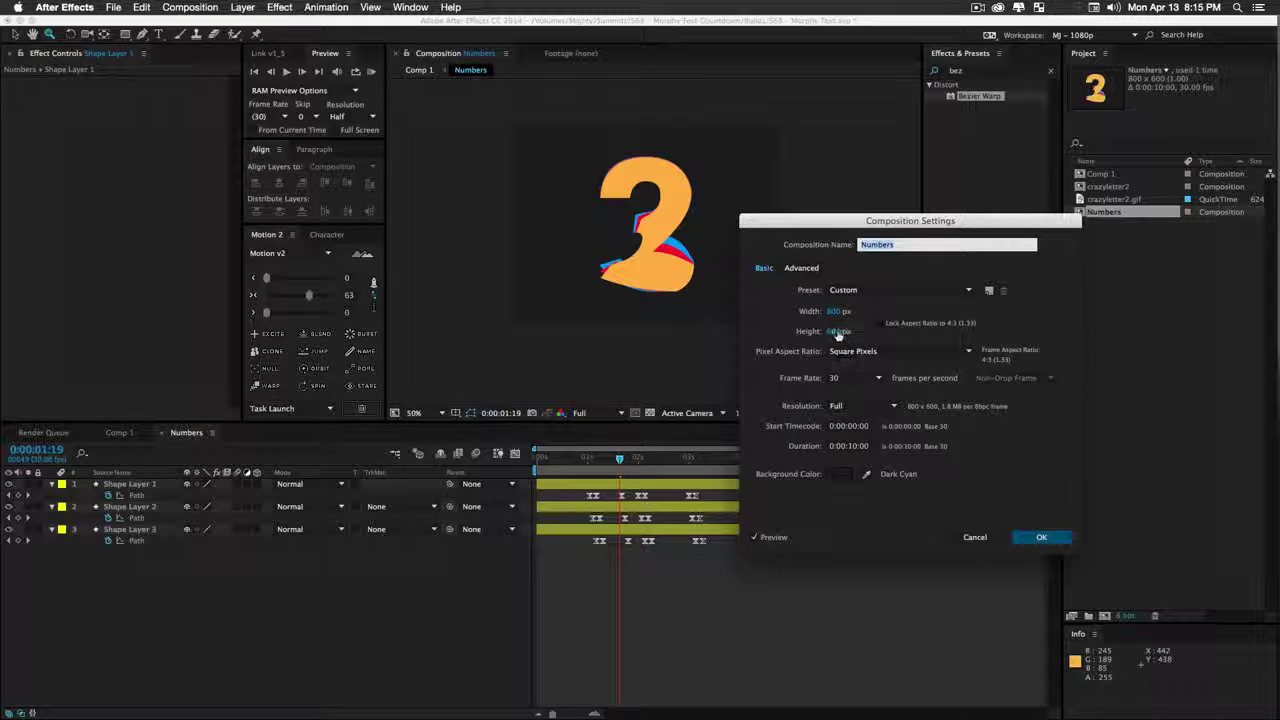
drag(837, 333, 763, 336)
text(523)
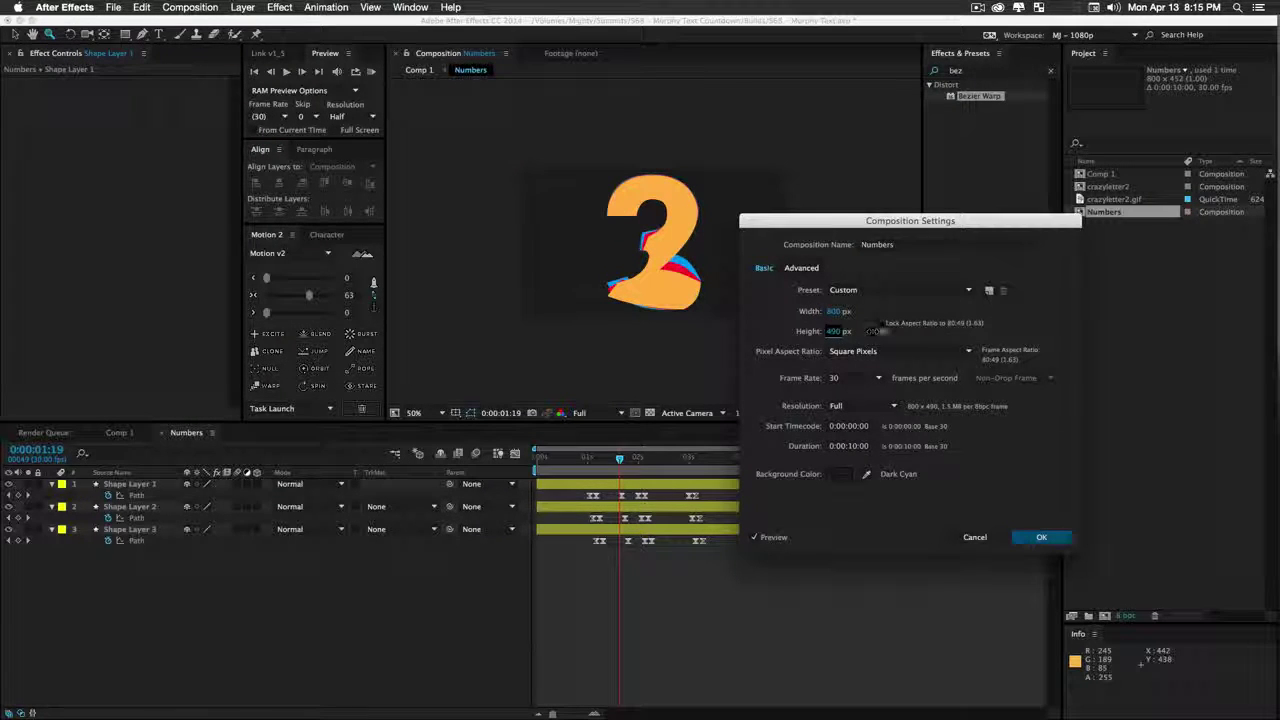
drag(846, 332, 739, 315)
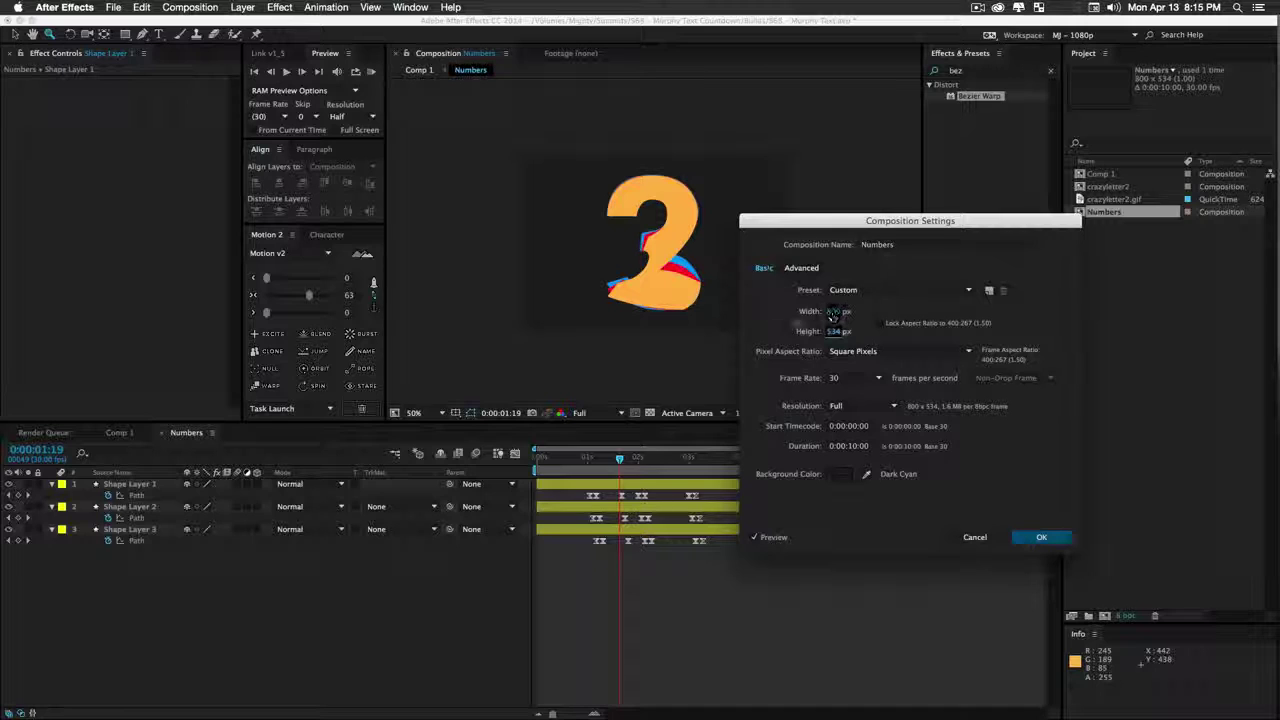
drag(839, 314, 804, 314)
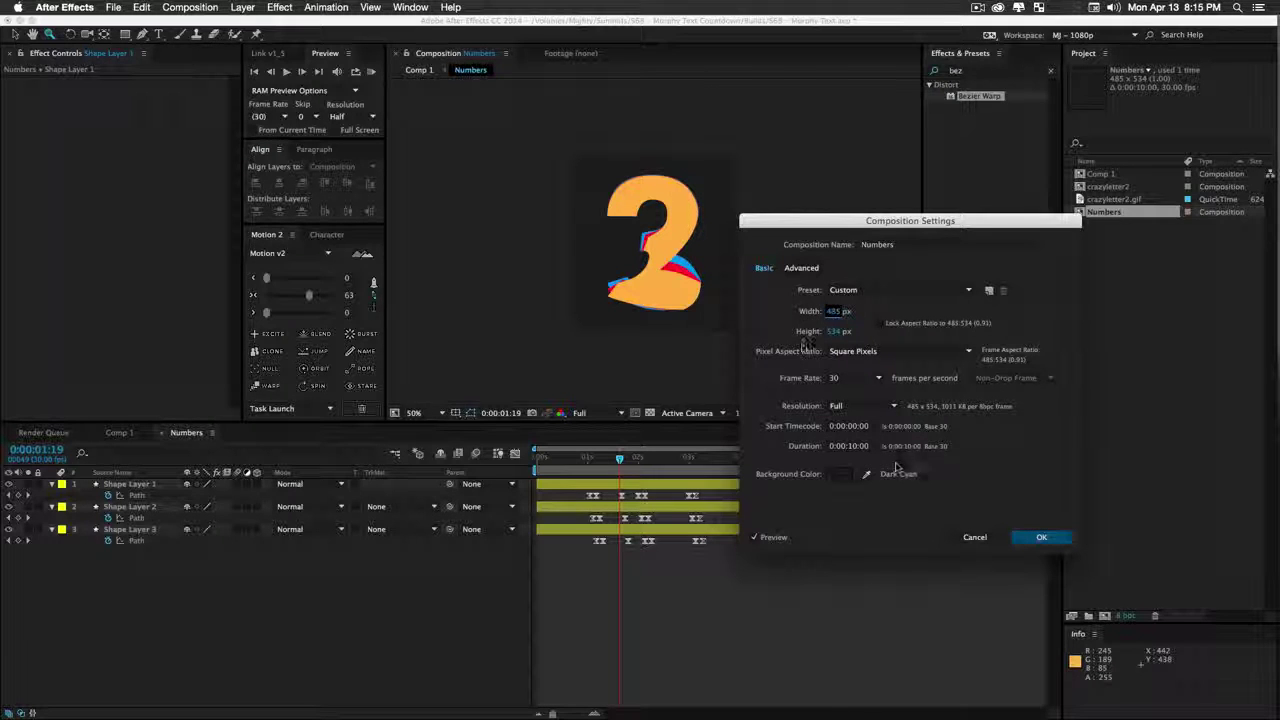
click(1043, 540)
click(419, 69)
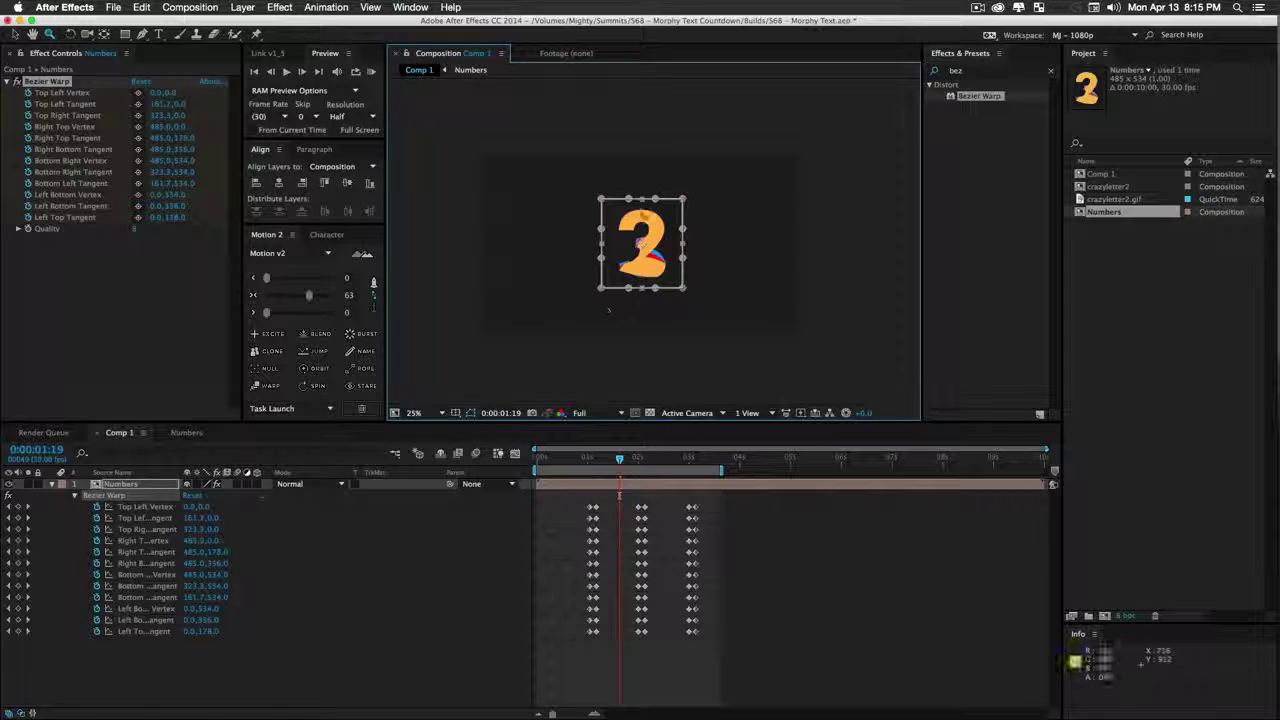
At 0:00:01:20, keyframe a Bezier Warp distortion with the bottom-right tangents pulled outward, bottom-left tangent at 387.7, 534, and left tangents at about -114, 384 and 128, 230
click(637, 237)
key(v)
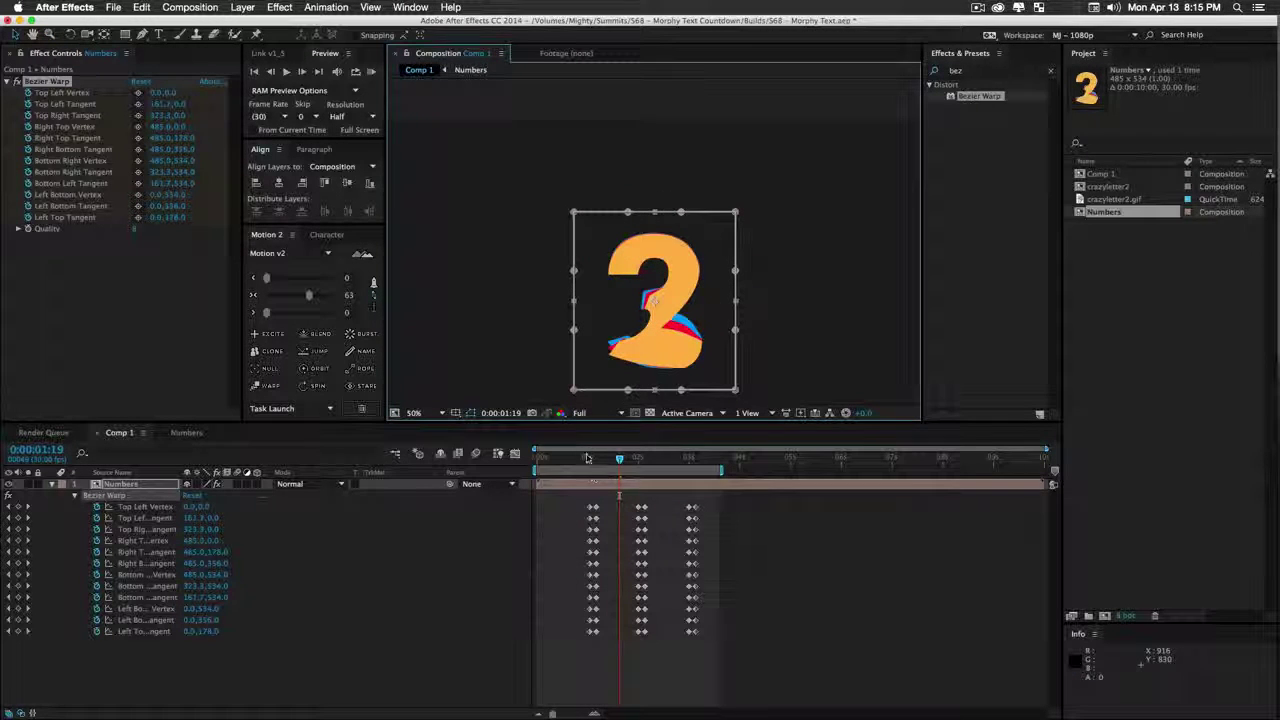
click(590, 460)
mouse_move(597, 462)
mouse_down()
mouse_move(632, 470)
mouse_move(602, 470)
mouse_move(631, 473)
mouse_move(604, 477)
mouse_move(625, 478)
mouse_move(604, 485)
mouse_move(616, 490)
mouse_move(599, 465)
mouse_up()
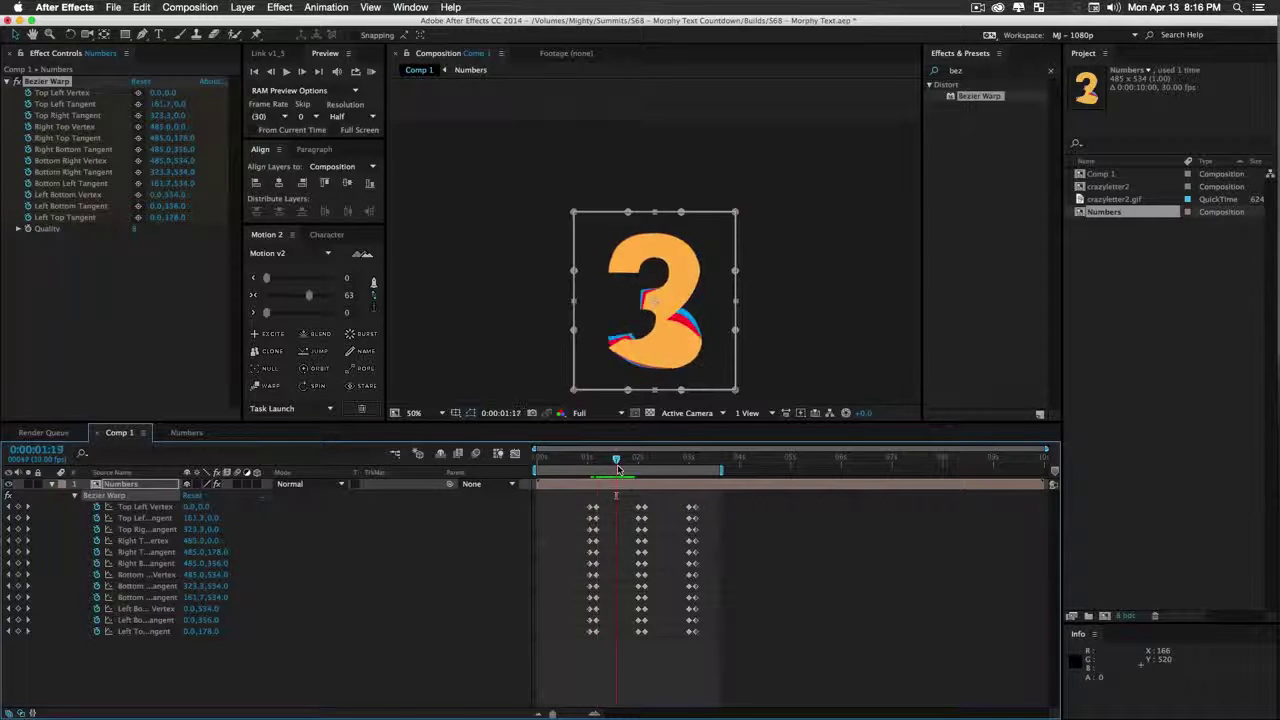
drag(680, 393, 662, 330)
drag(733, 218, 805, 228)
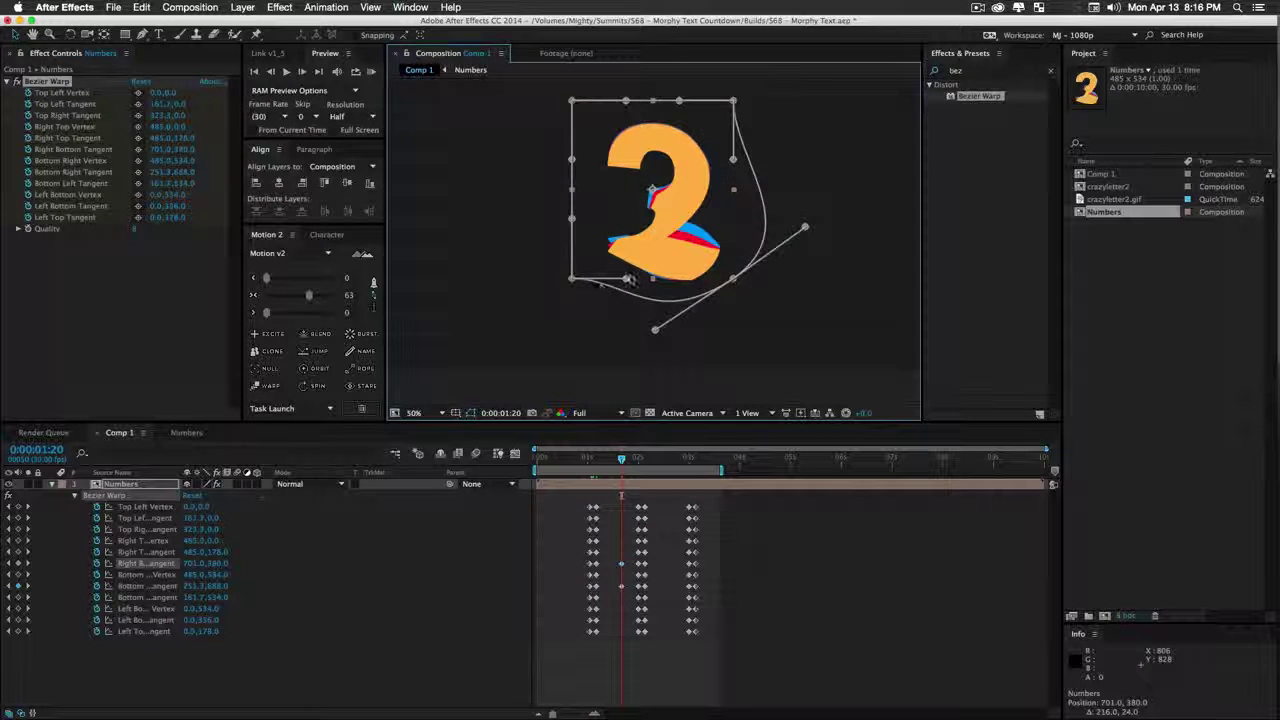
drag(627, 279, 702, 279)
drag(573, 218, 535, 228)
drag(572, 160, 614, 177)
Set the Bezier Warp quality to 10 and preview the warped transition from 3 to 2
click(134, 233)
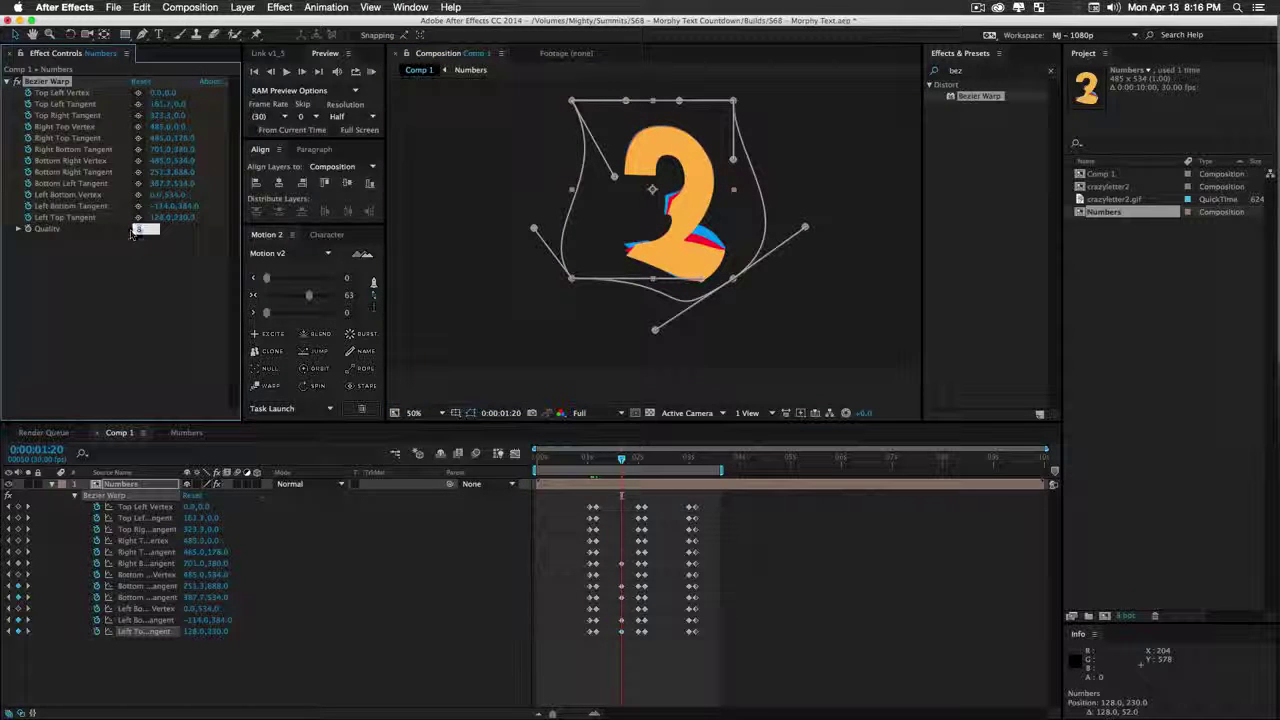
text(10)
key(Return)
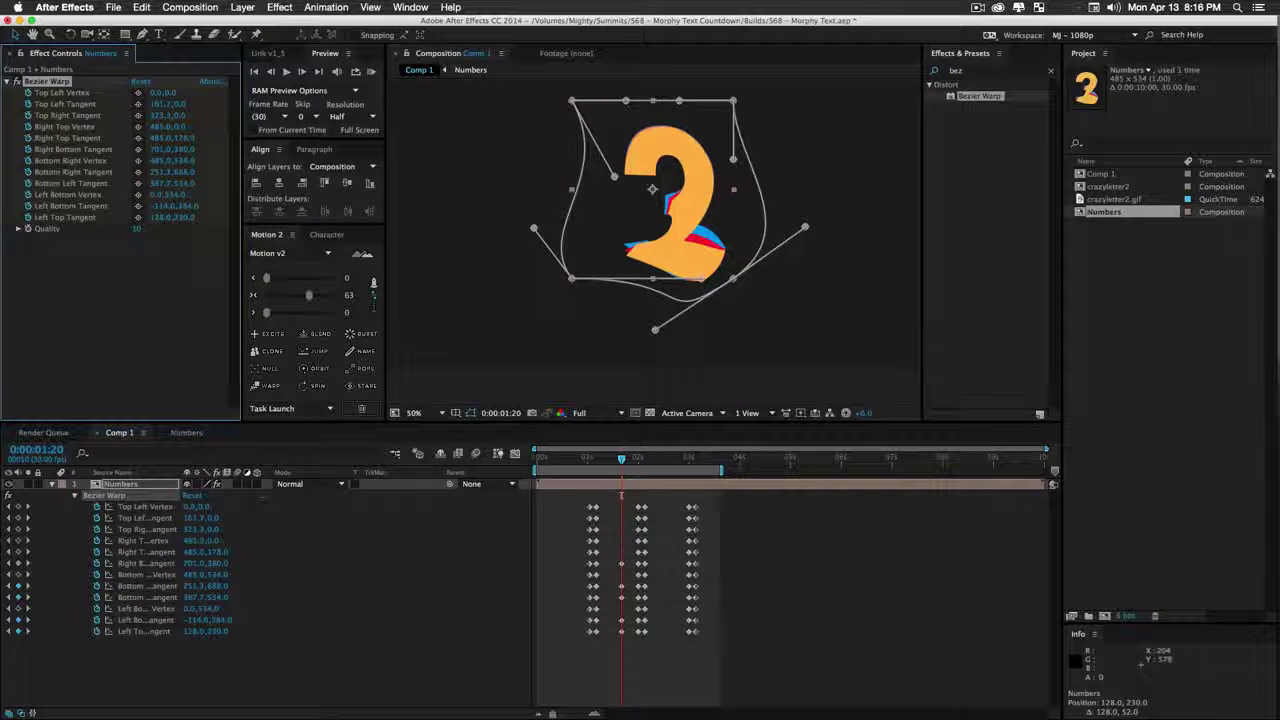
click(592, 461)
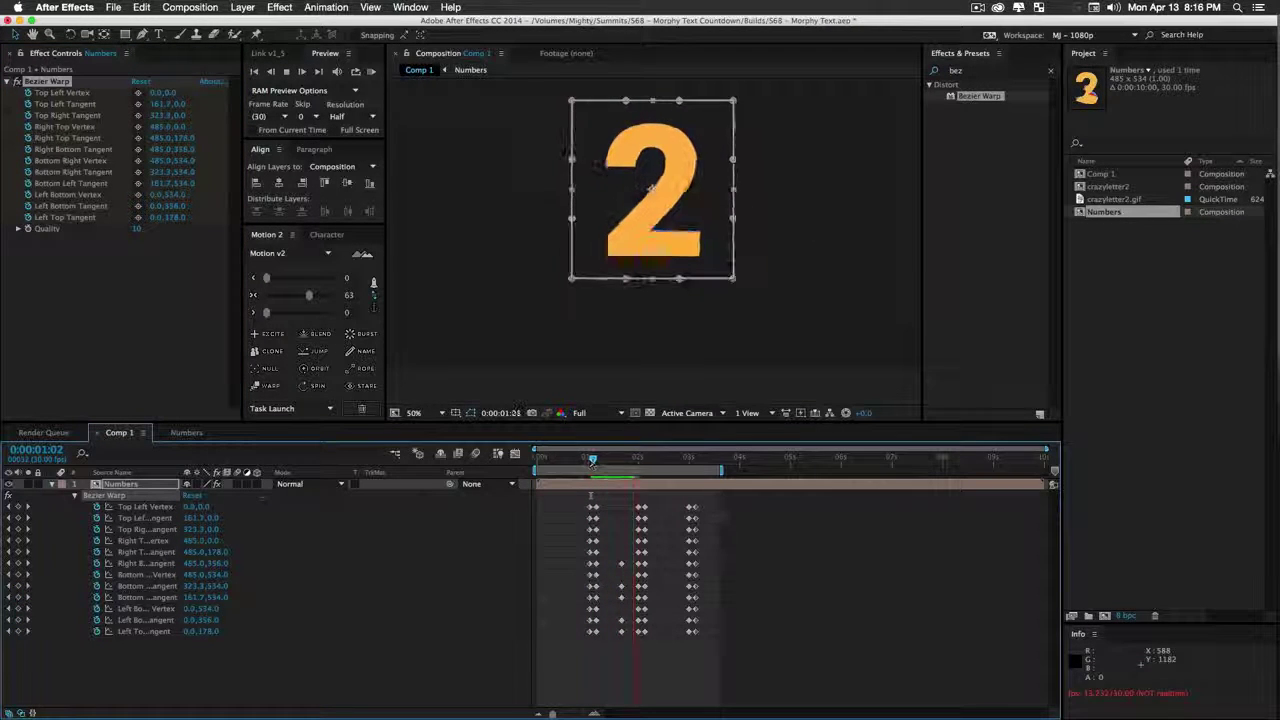
key(space)
Keyframe the Top Left Tangent to about 345.7, 136 at 0:00:01:16 and the Right Top Tangent to about 279, 372 at 0:00:01:24, previewing the result
click(614, 461)
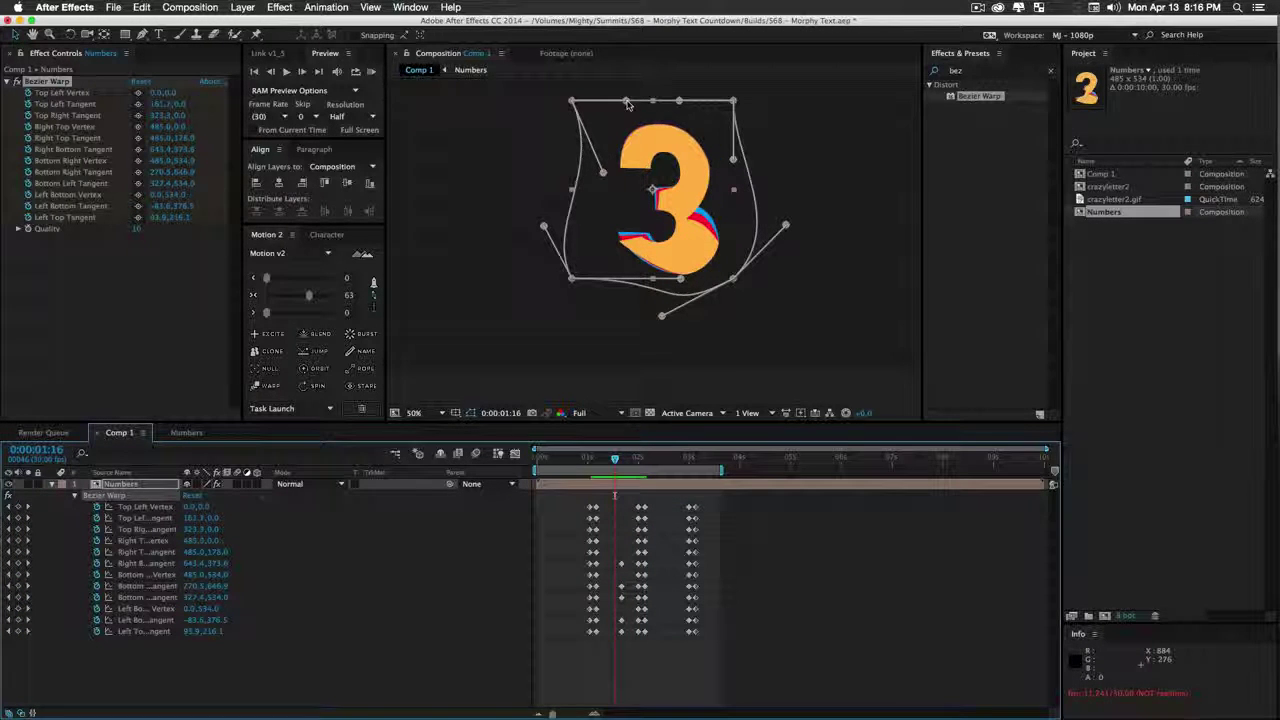
drag(627, 104, 661, 145)
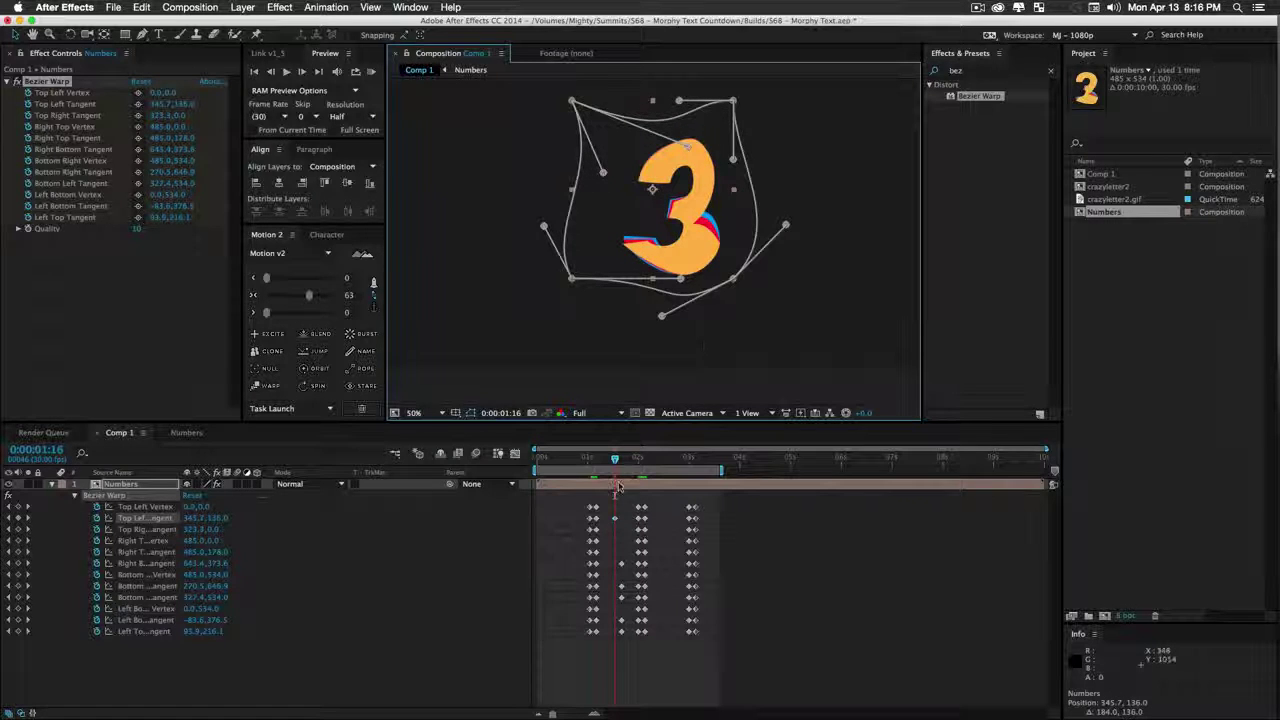
drag(615, 460, 628, 463)
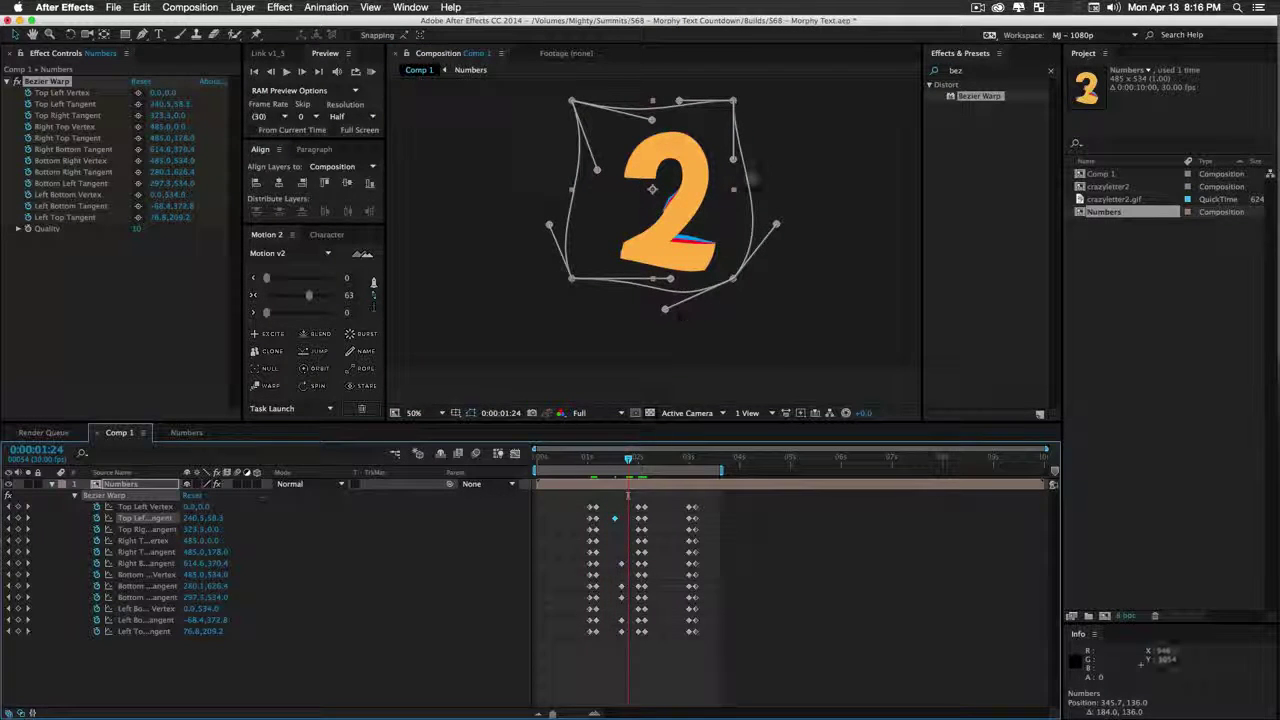
drag(733, 159, 708, 180)
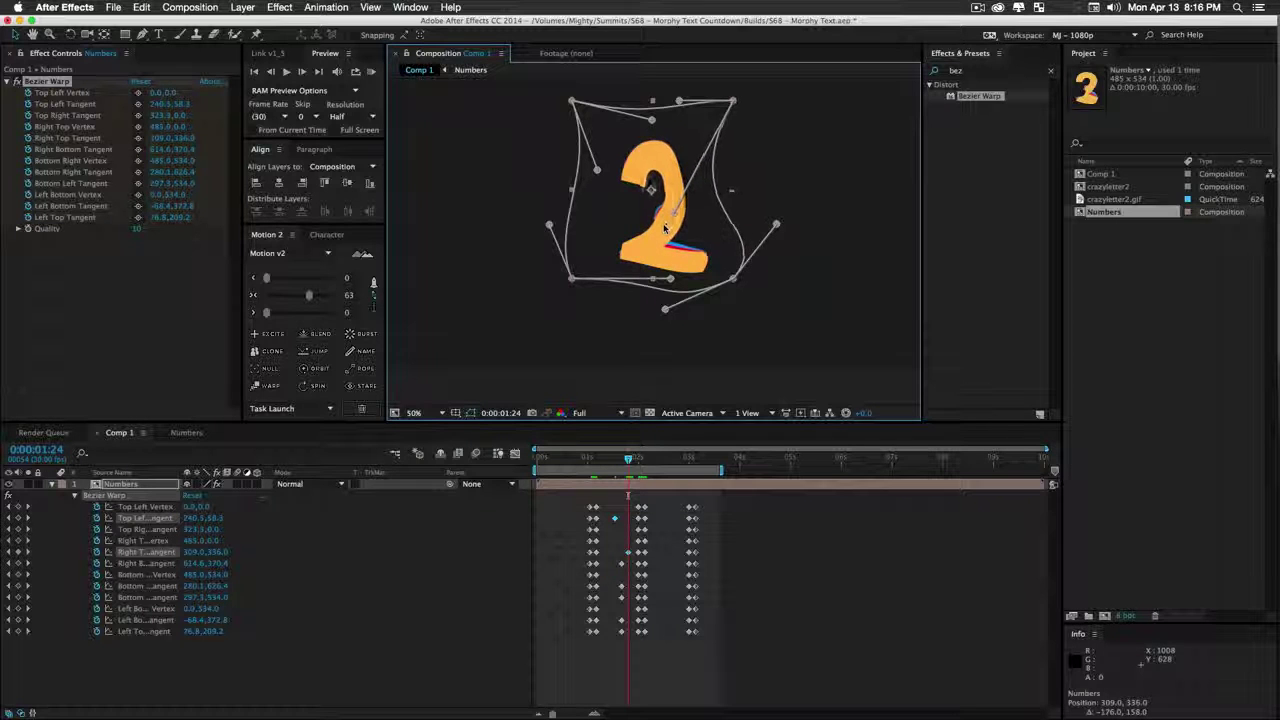
drag(664, 228, 665, 226)
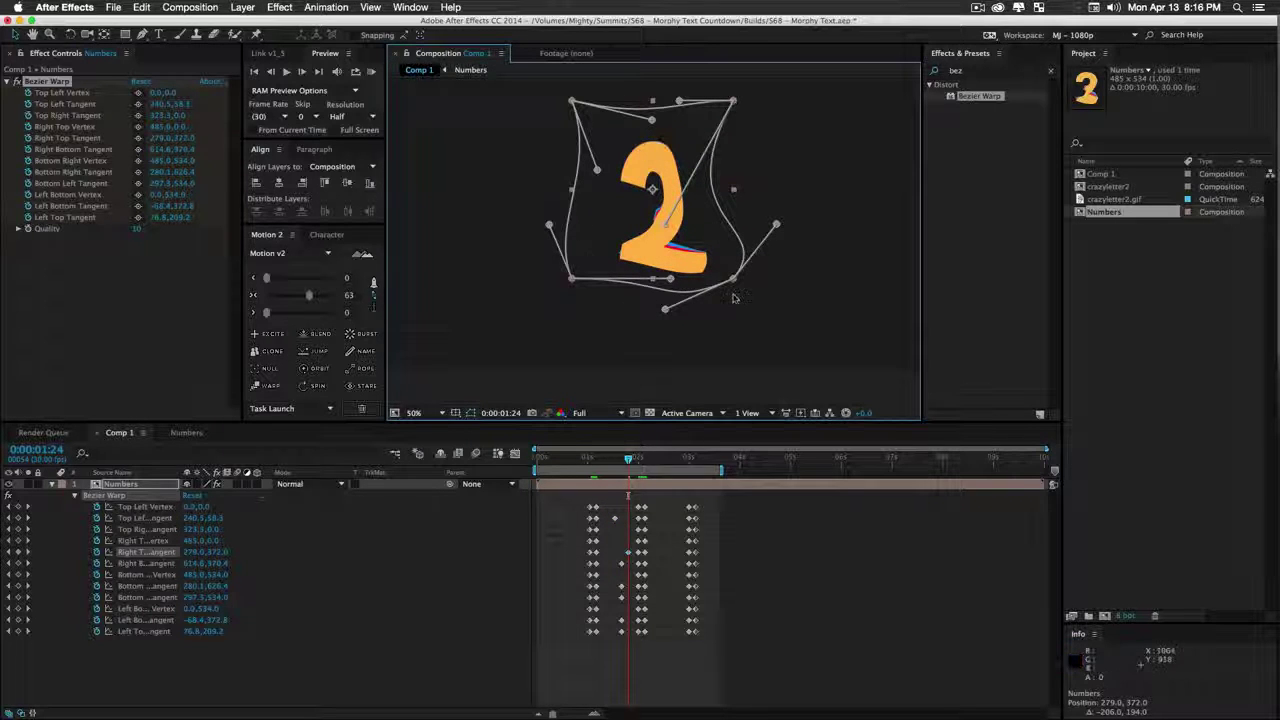
click(587, 461)
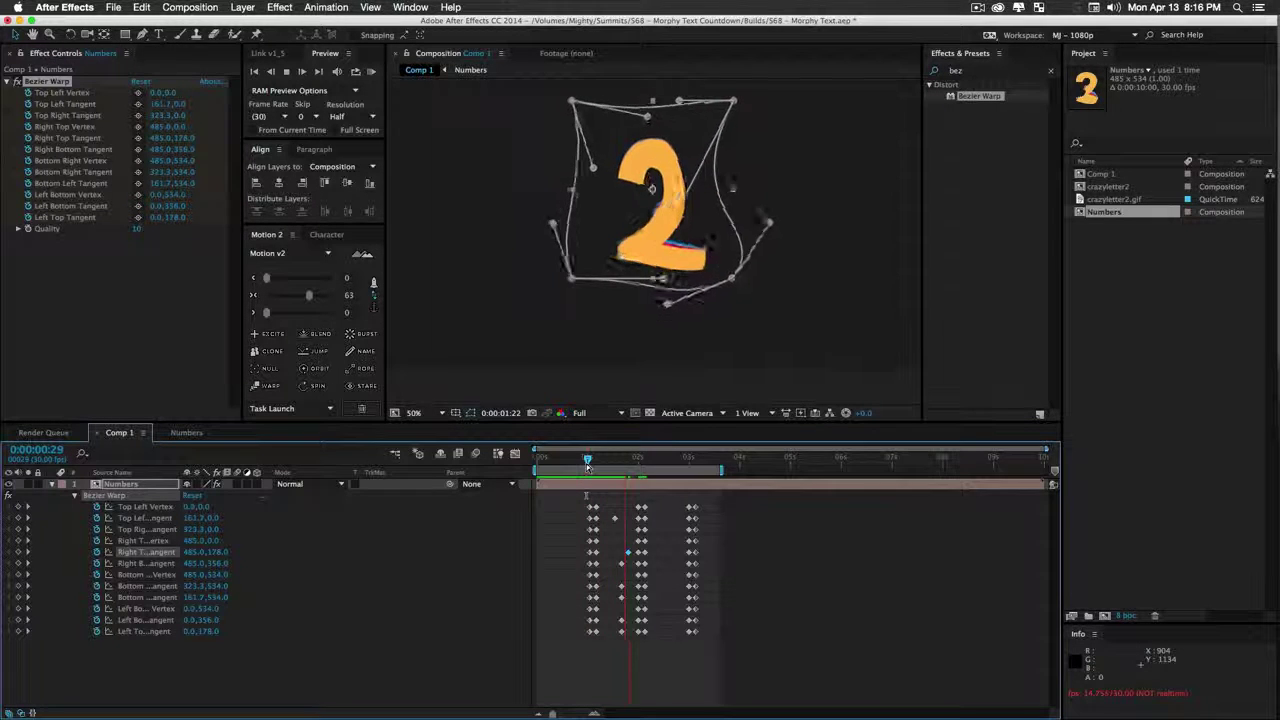
At 0:00:02:17, bend the left tangents inward to about 296, 188 and 282, 356, the right tangents slightly outward, and the Bottom Right Tangent upward to 335.3, 458
drag(647, 461, 657, 465)
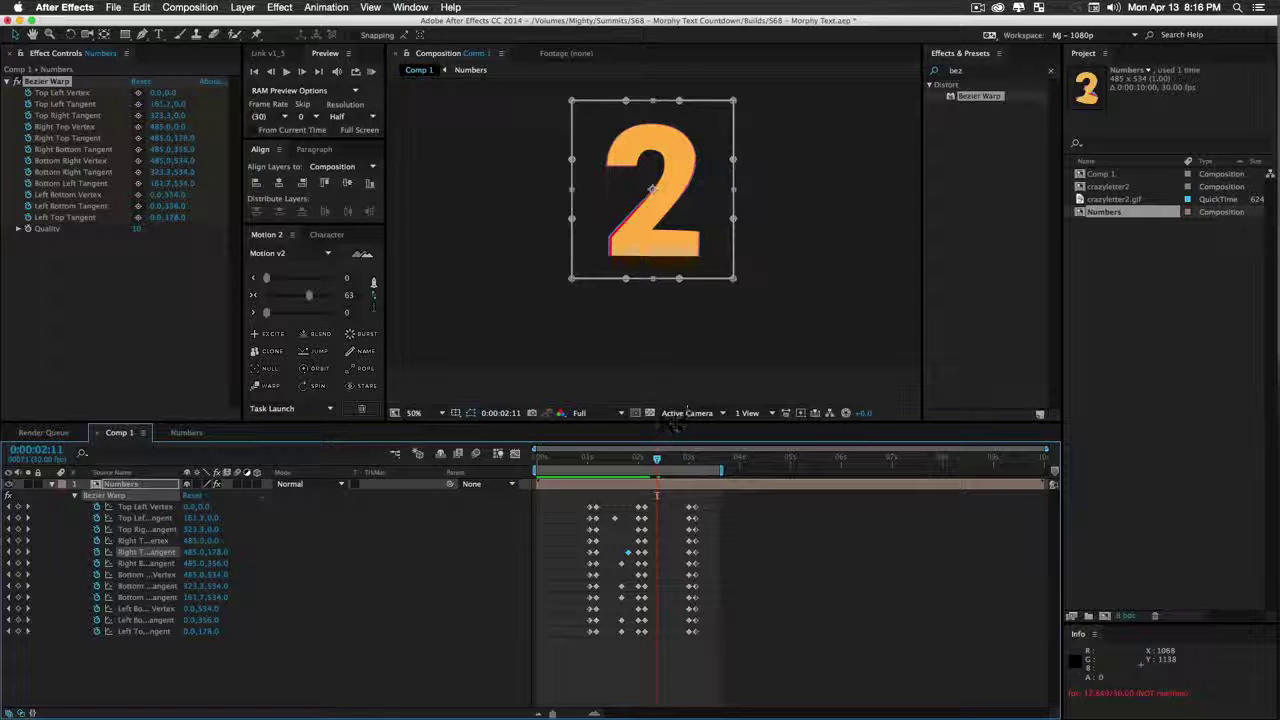
key(Page_Down)
key(Page_Down)
key(Page_Down)
key(Page_Down)
key(Page_Down)
key(Page_Down)
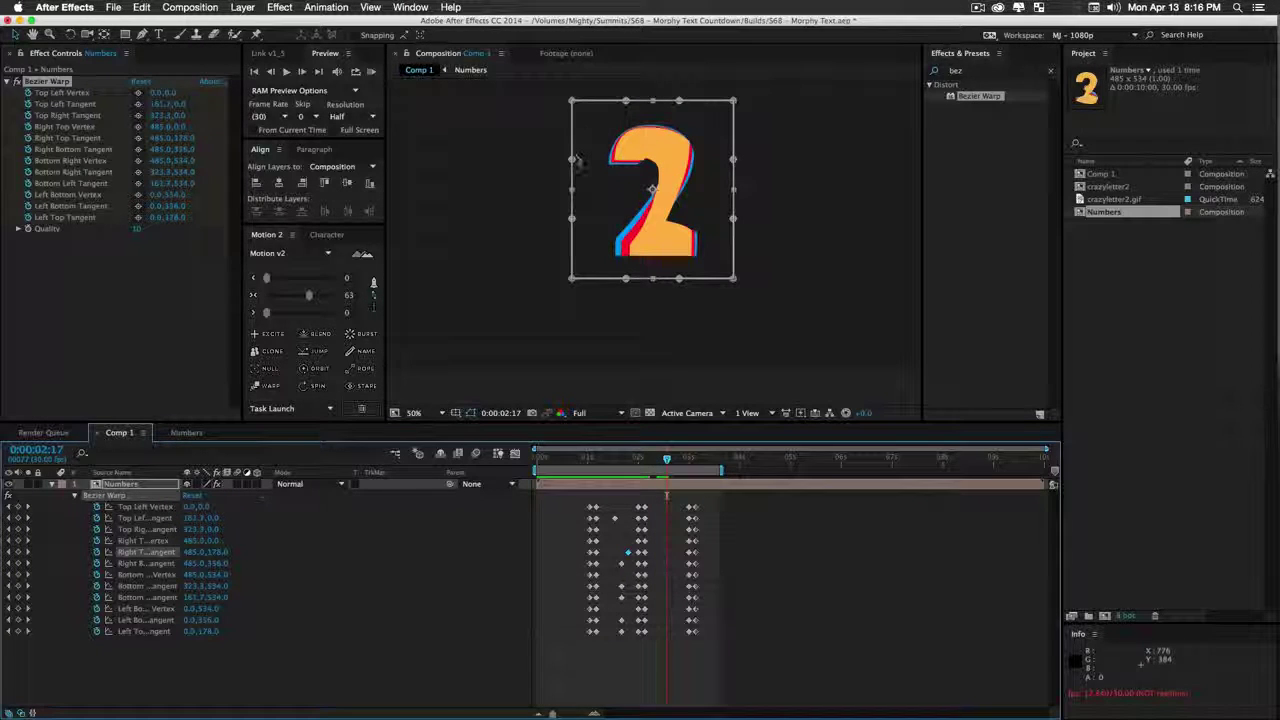
drag(576, 162, 645, 177)
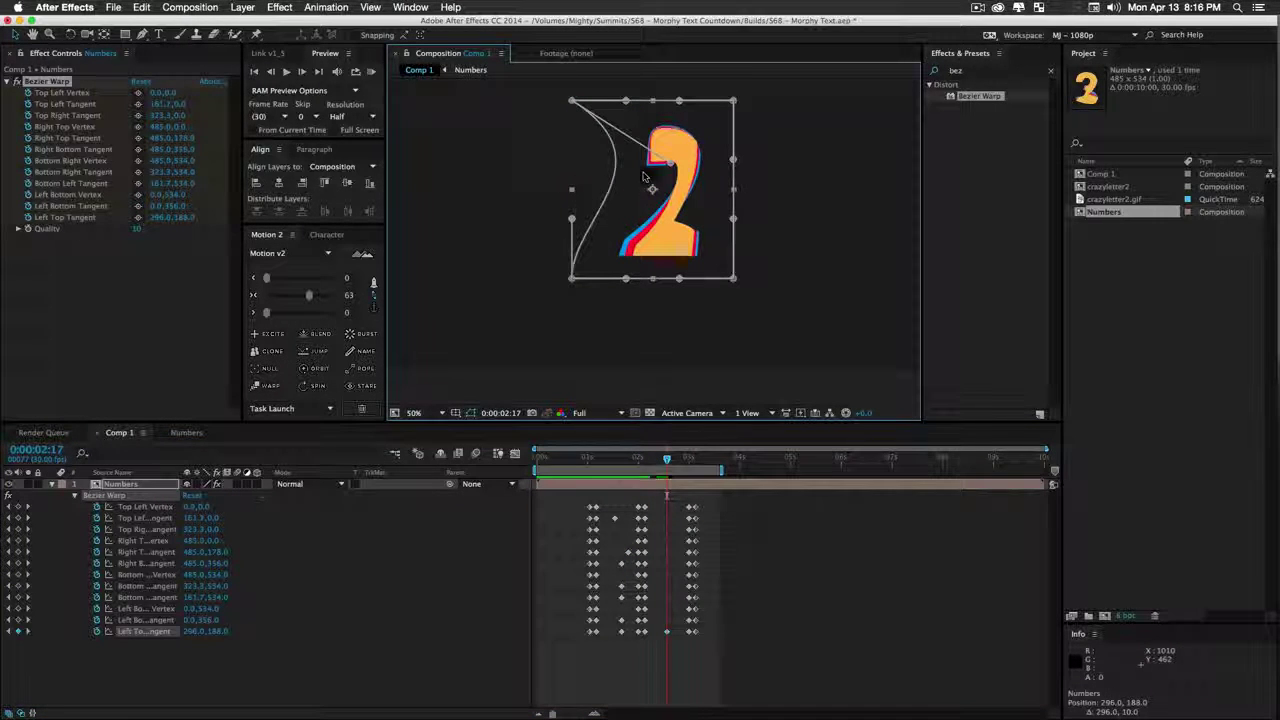
drag(572, 219, 753, 219)
mouse_move(734, 160)
mouse_down()
mouse_move(765, 164)
mouse_move(750, 158)
mouse_up()
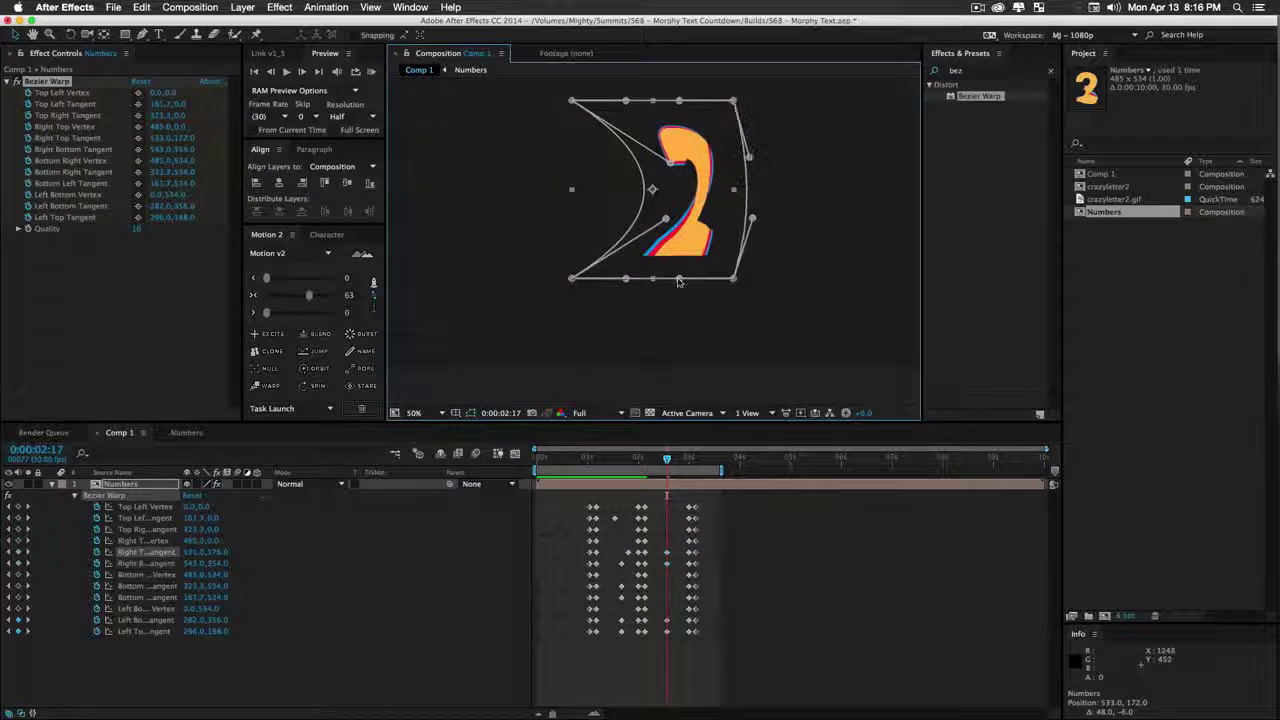
drag(680, 279, 684, 253)
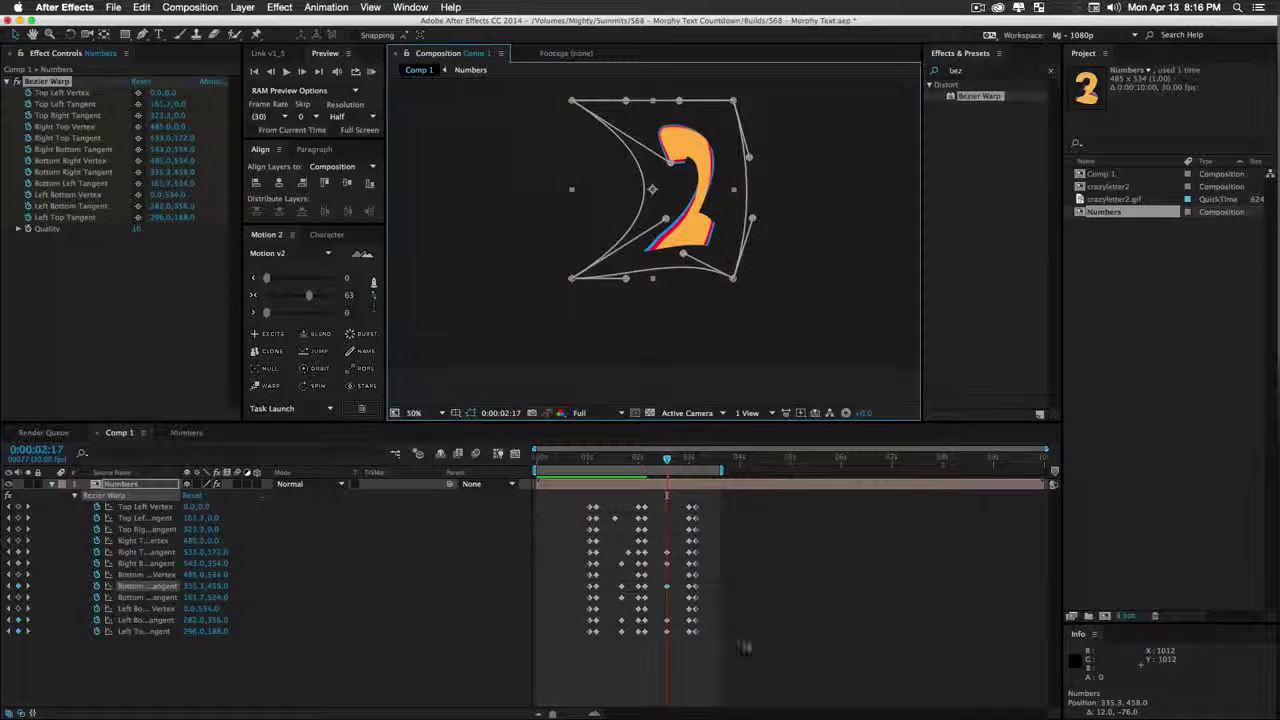
Ease all Bezier Warp keyframes at 63 with Motion v2 and preview the countdown with the work area starting shortly before one second
drag(746, 648, 580, 500)
click(310, 295)
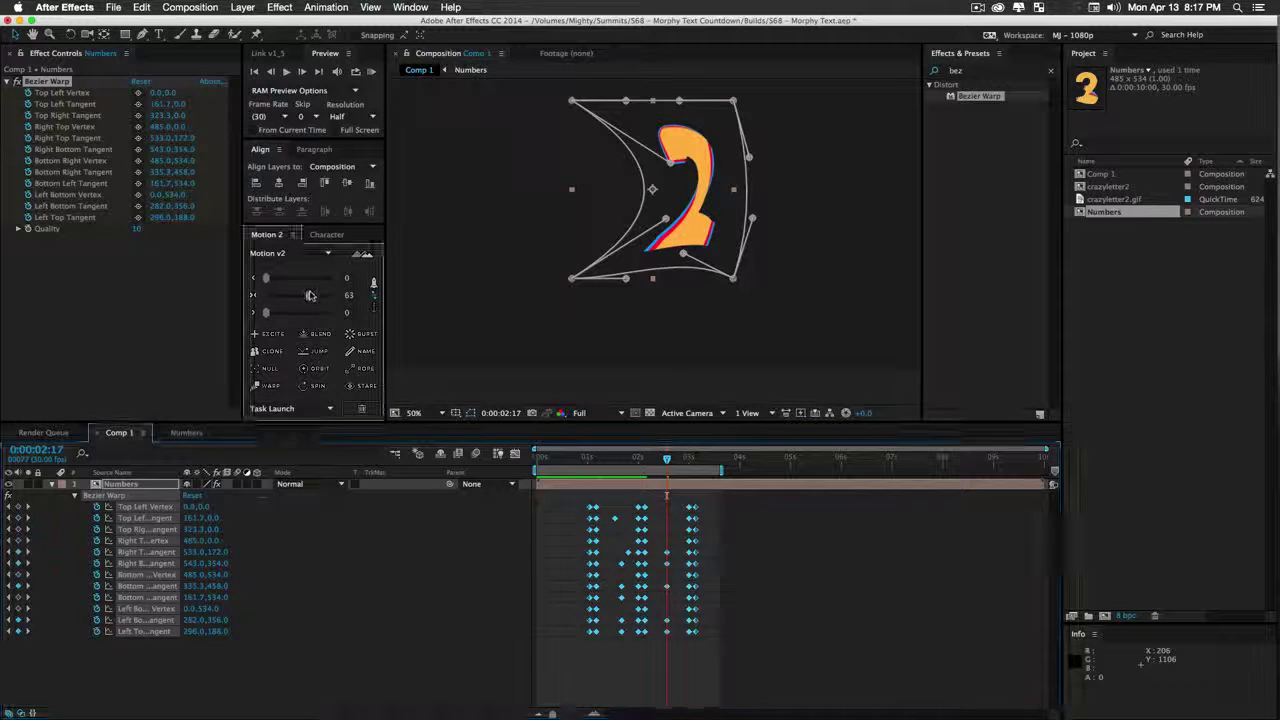
click(582, 457)
key(space)
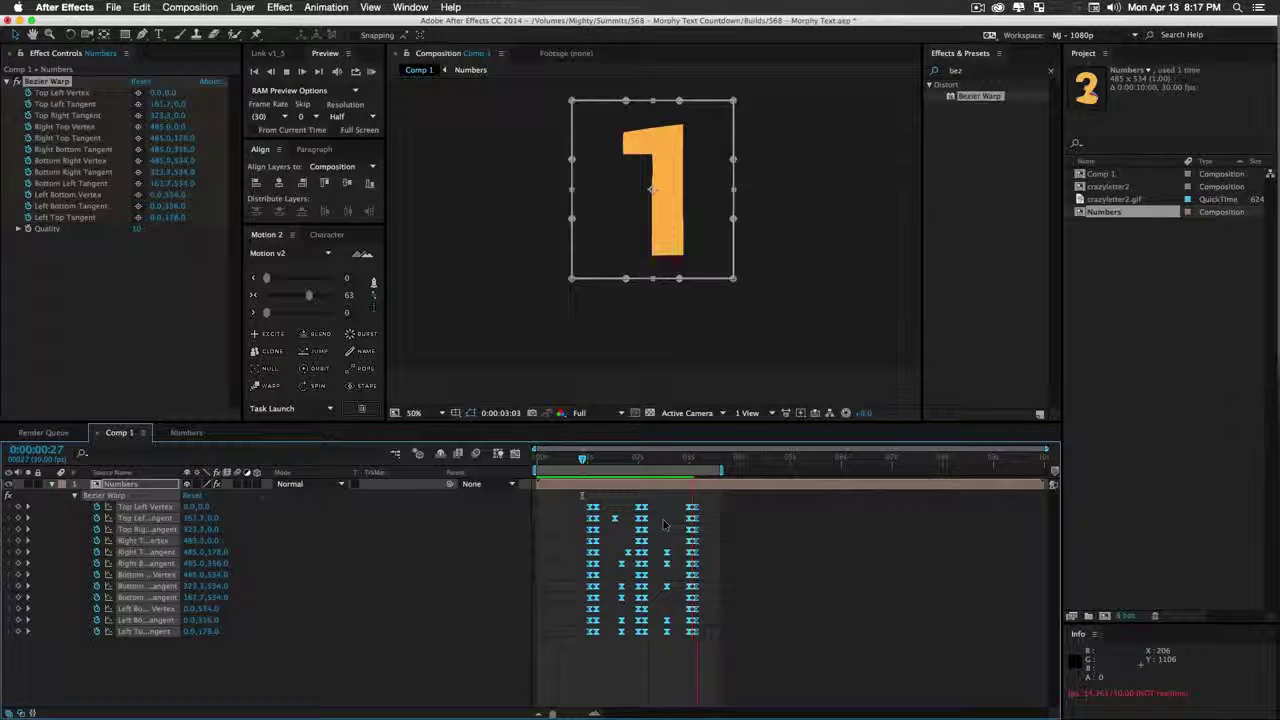
key(space)
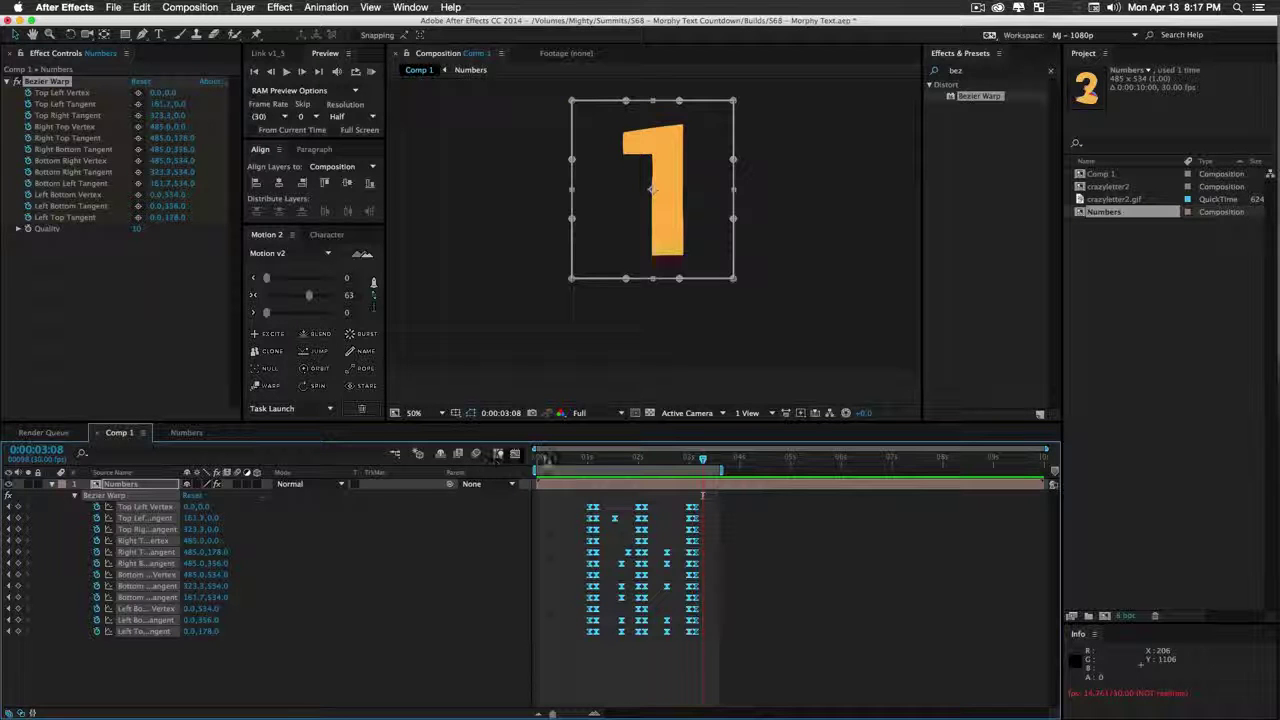
key(KP_0)
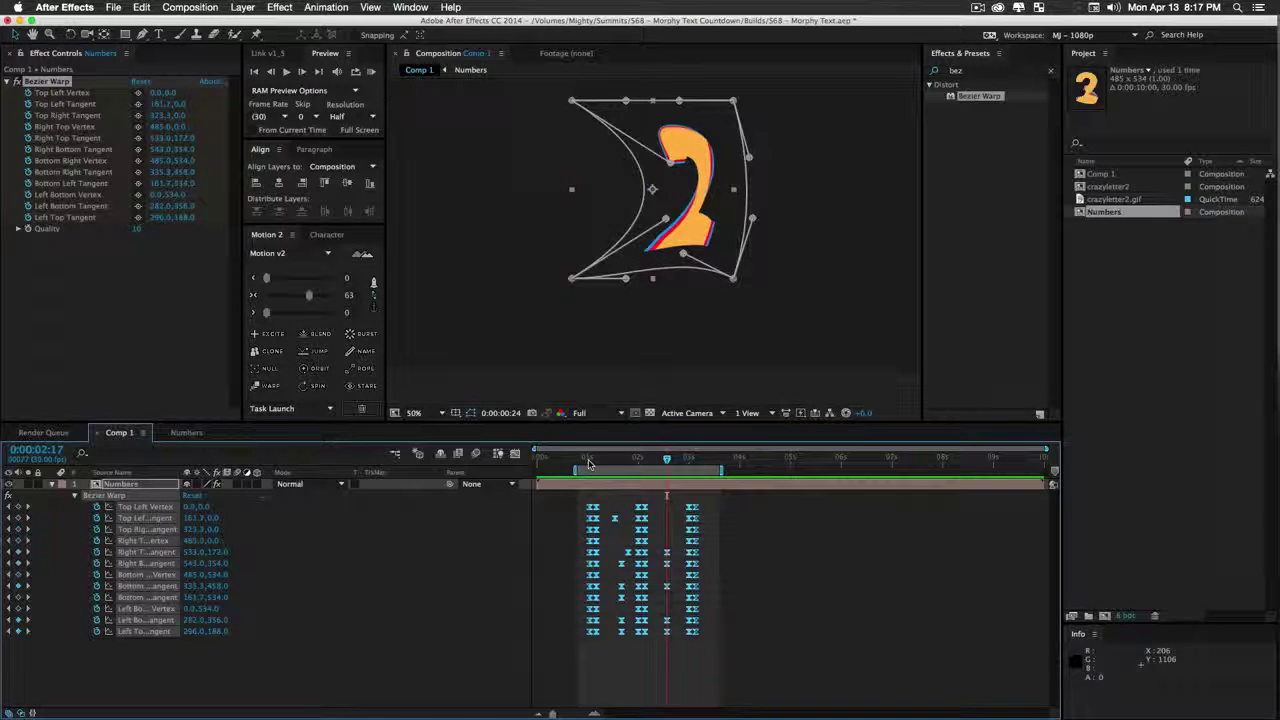
Add Simple Choker after Bezier Warp on the Numbers layer, set Choke Matte to 5.70, and preview the countdown
drag(590, 462, 622, 468)
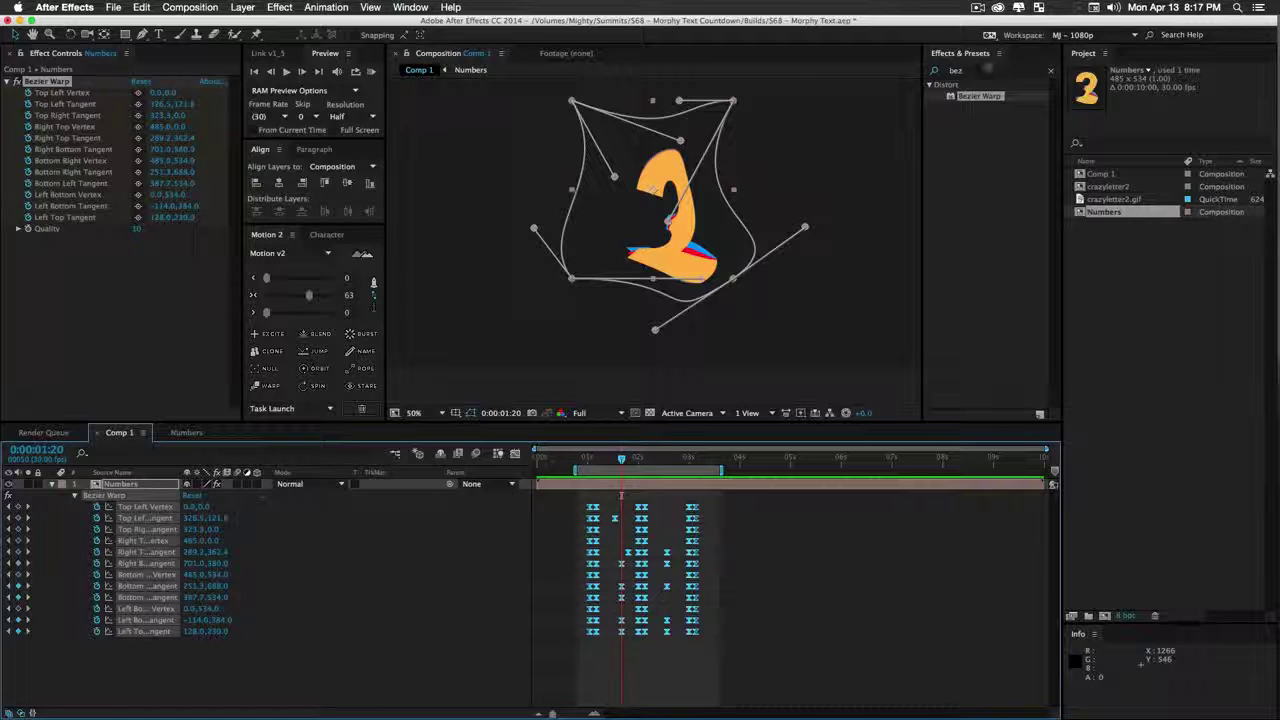
click(988, 69)
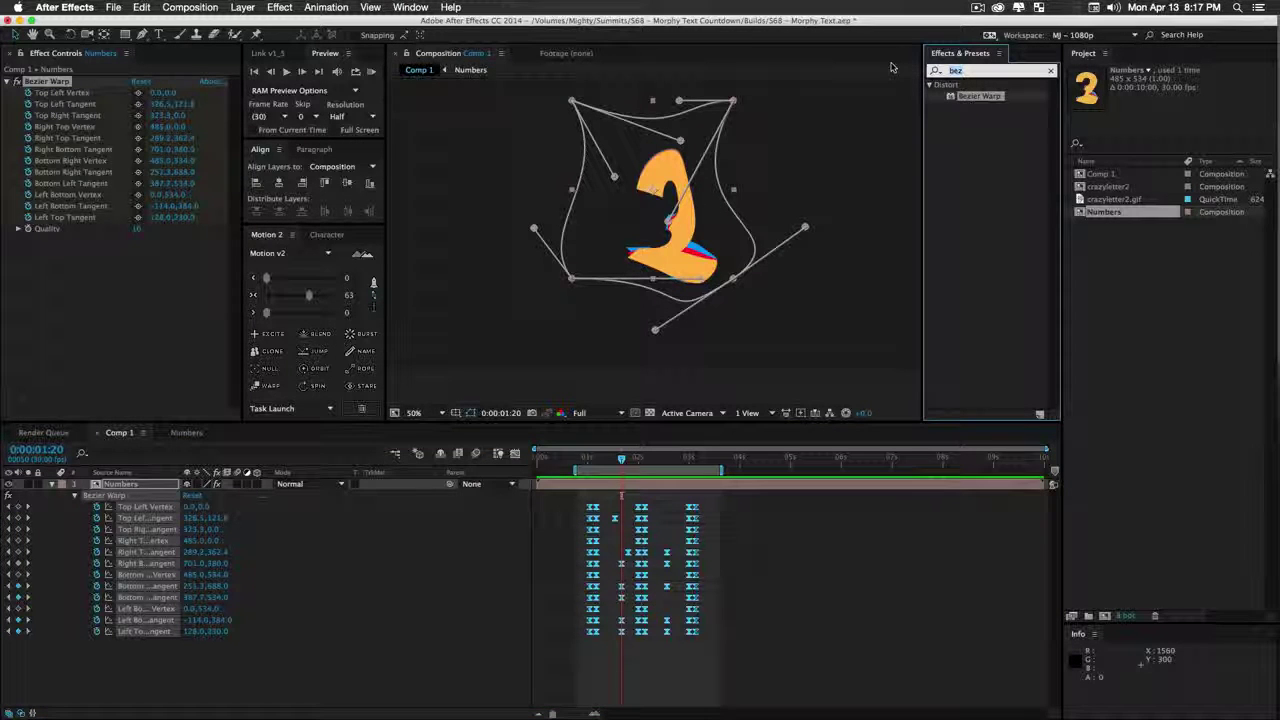
text(simple)
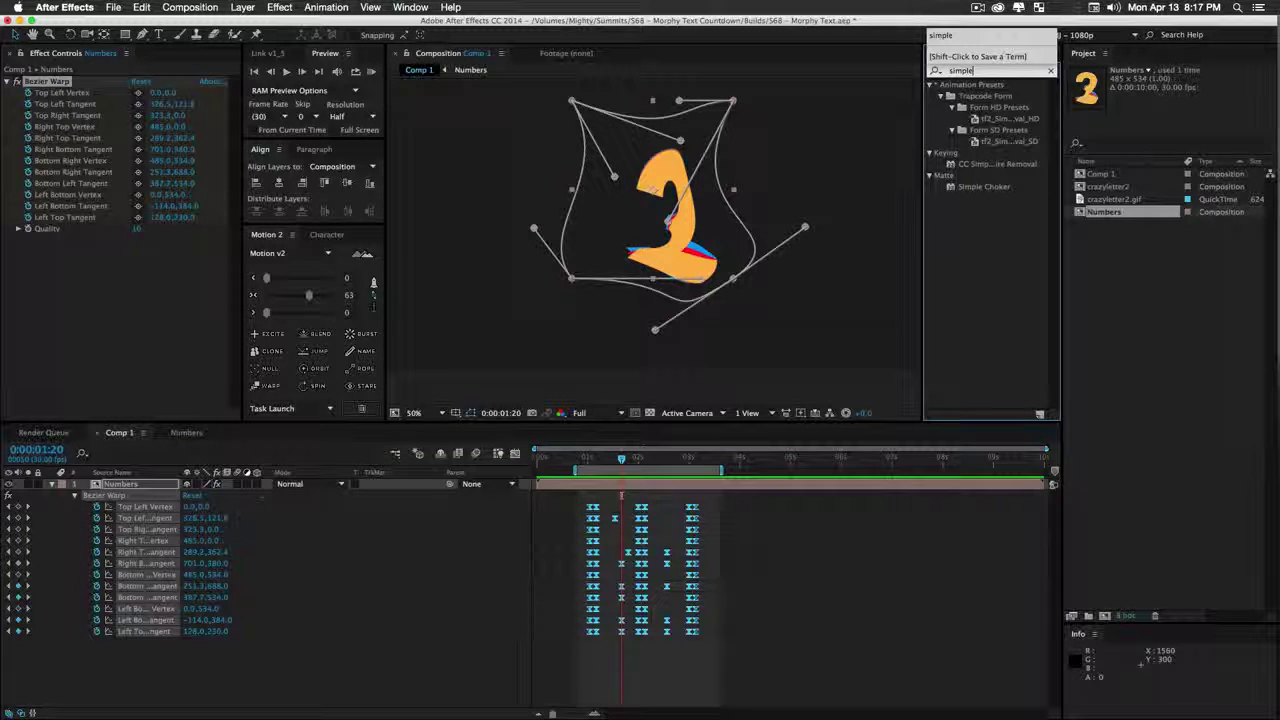
drag(984, 186, 214, 265)
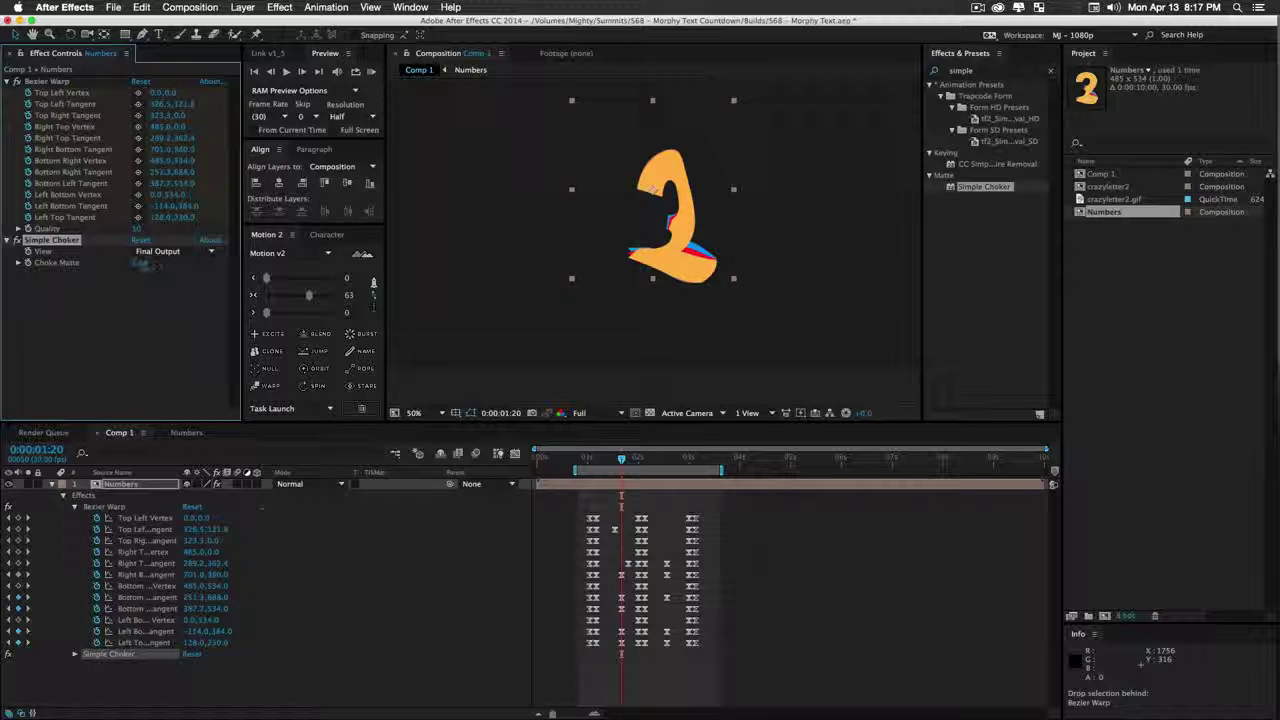
drag(238, 268, 441, 281)
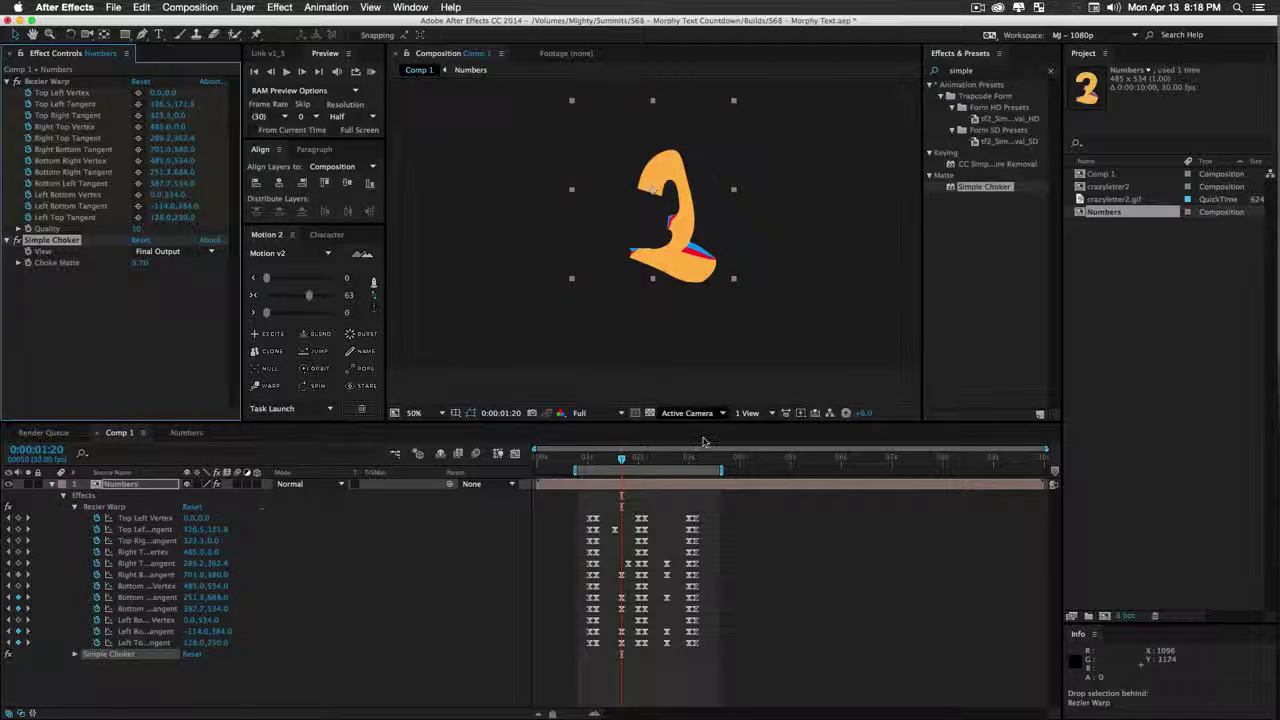
drag(621, 458, 592, 463)
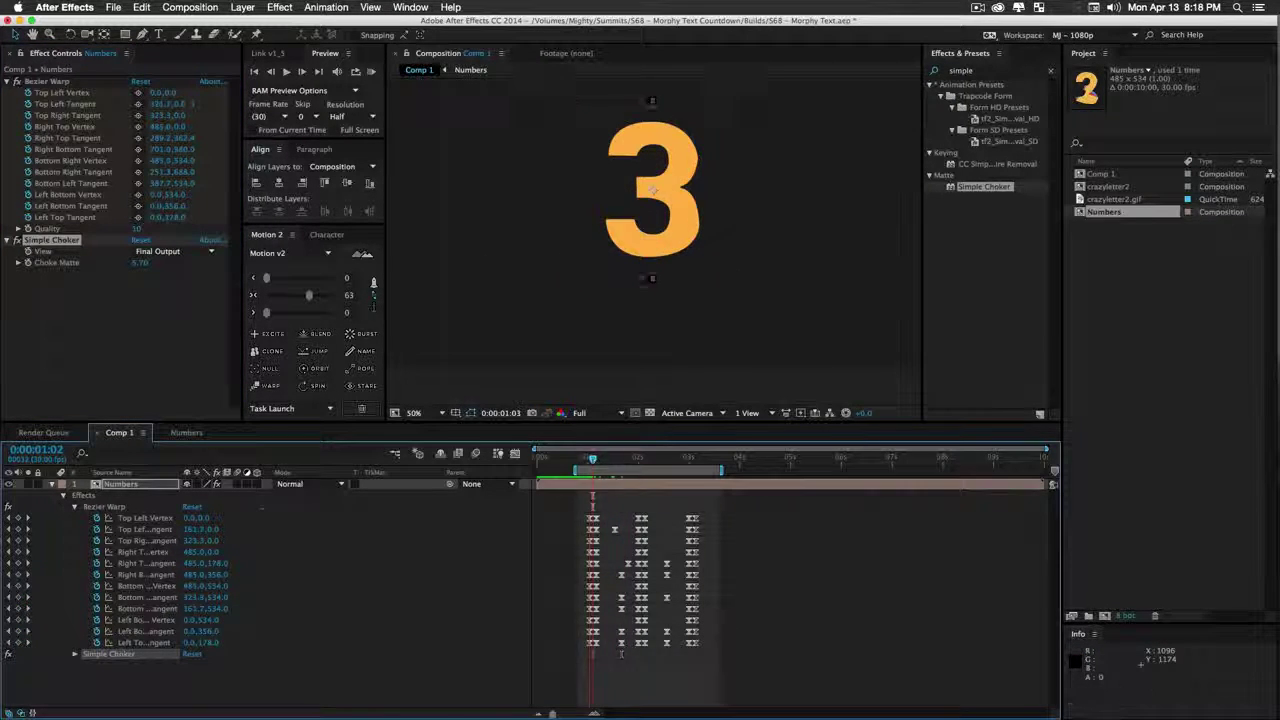
click(582, 460)
key(space)
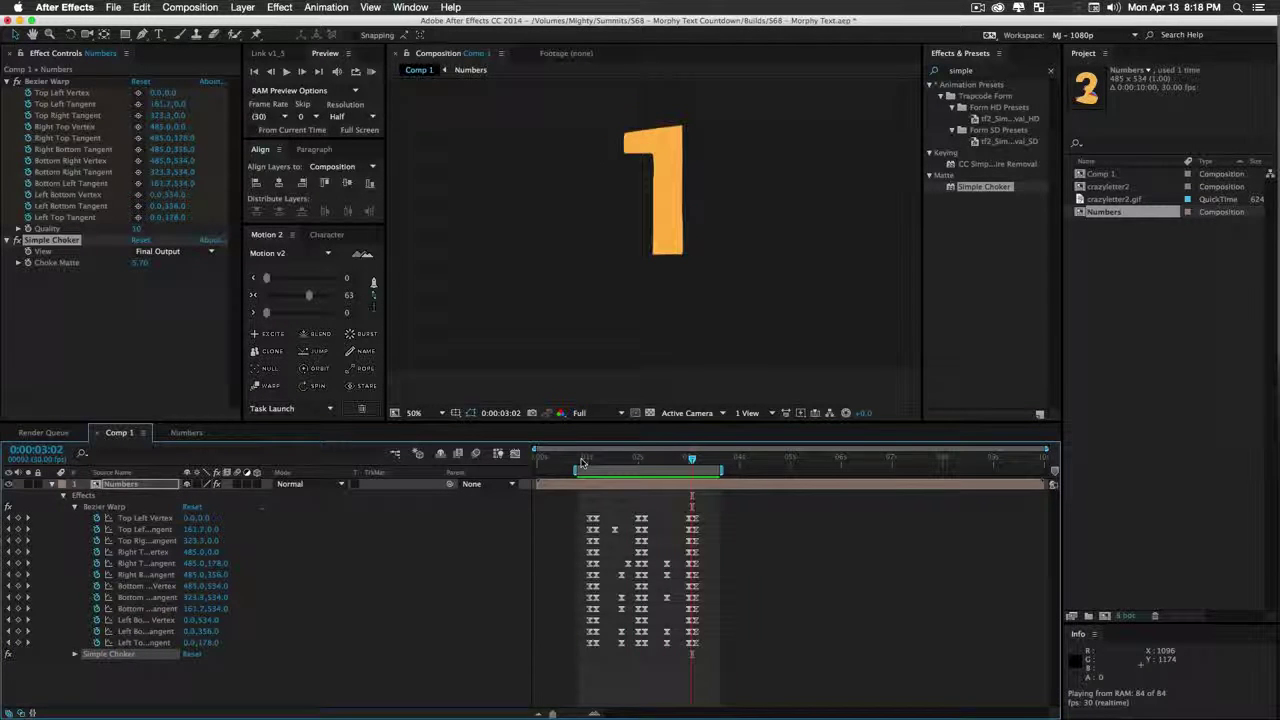
key(space)
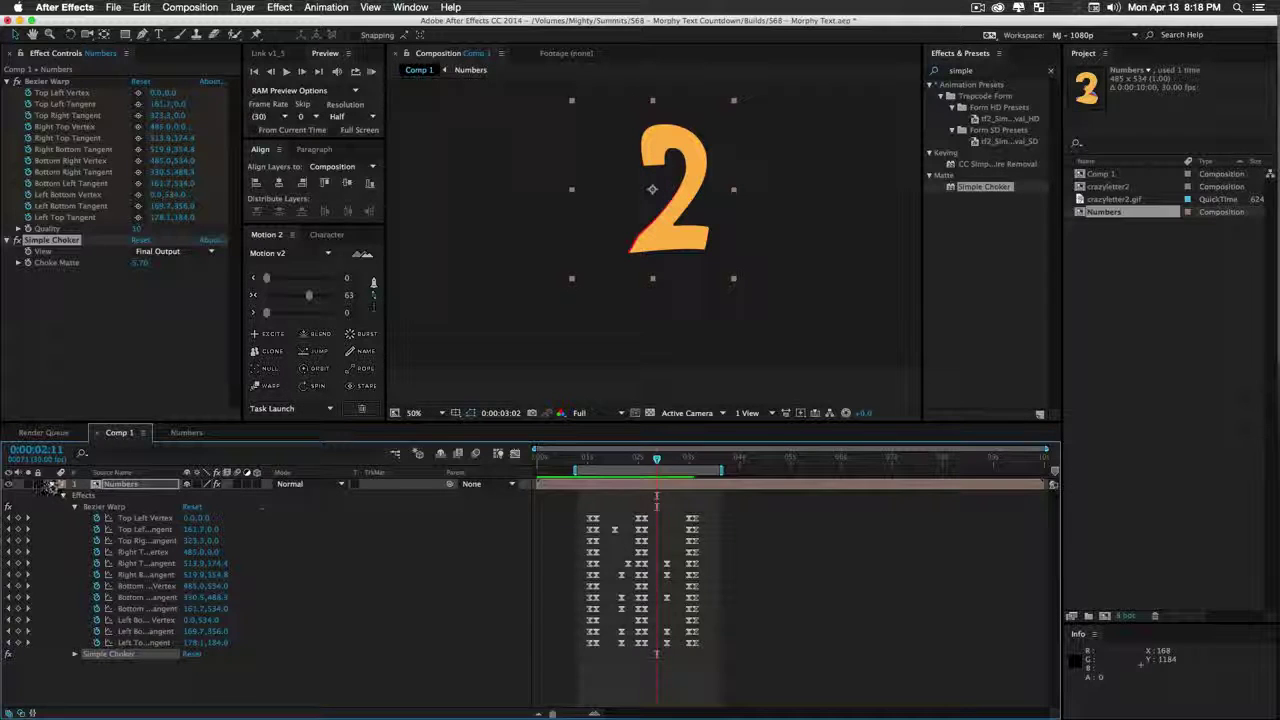
Collapse the Numbers layer's properties and add a full-frame red solid above it in Comp 1, fitting the whole frame in view
click(51, 484)
click(205, 525)
key(shift+slash)
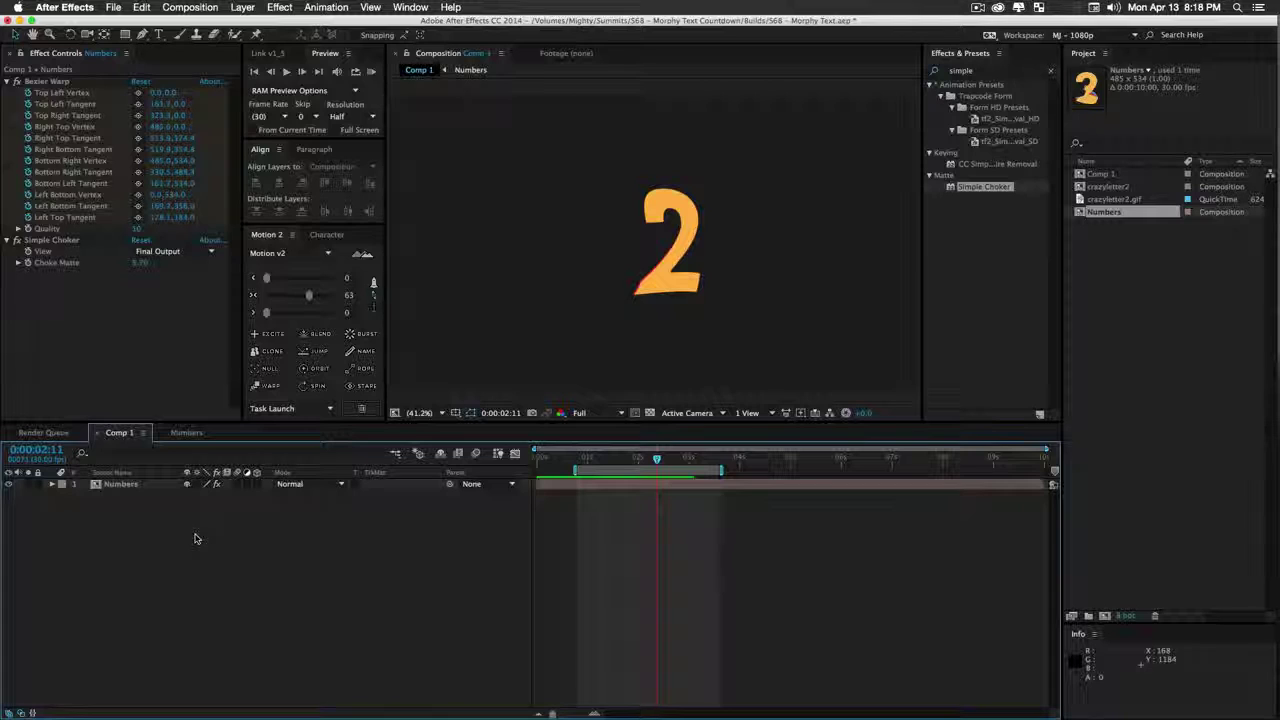
key(super+y)
click(268, 332)
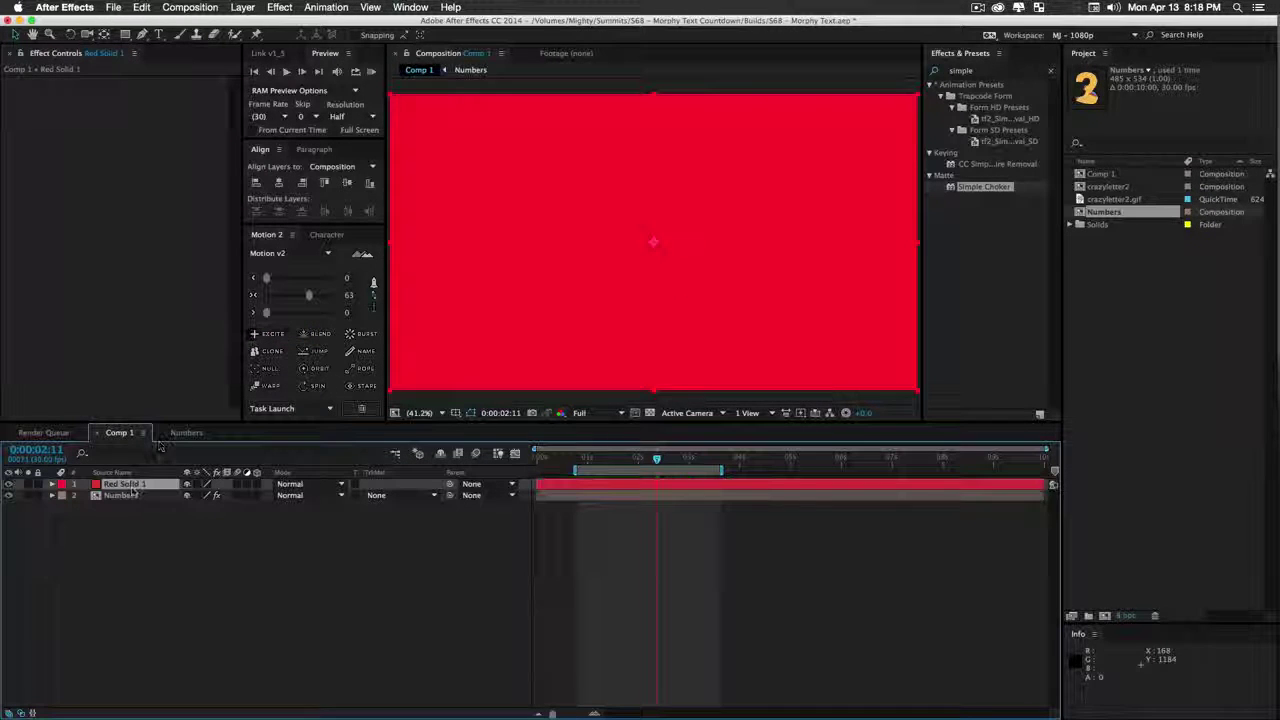
Search the effects for "ball" and apply CC Ball Action to the red solid
click(978, 70)
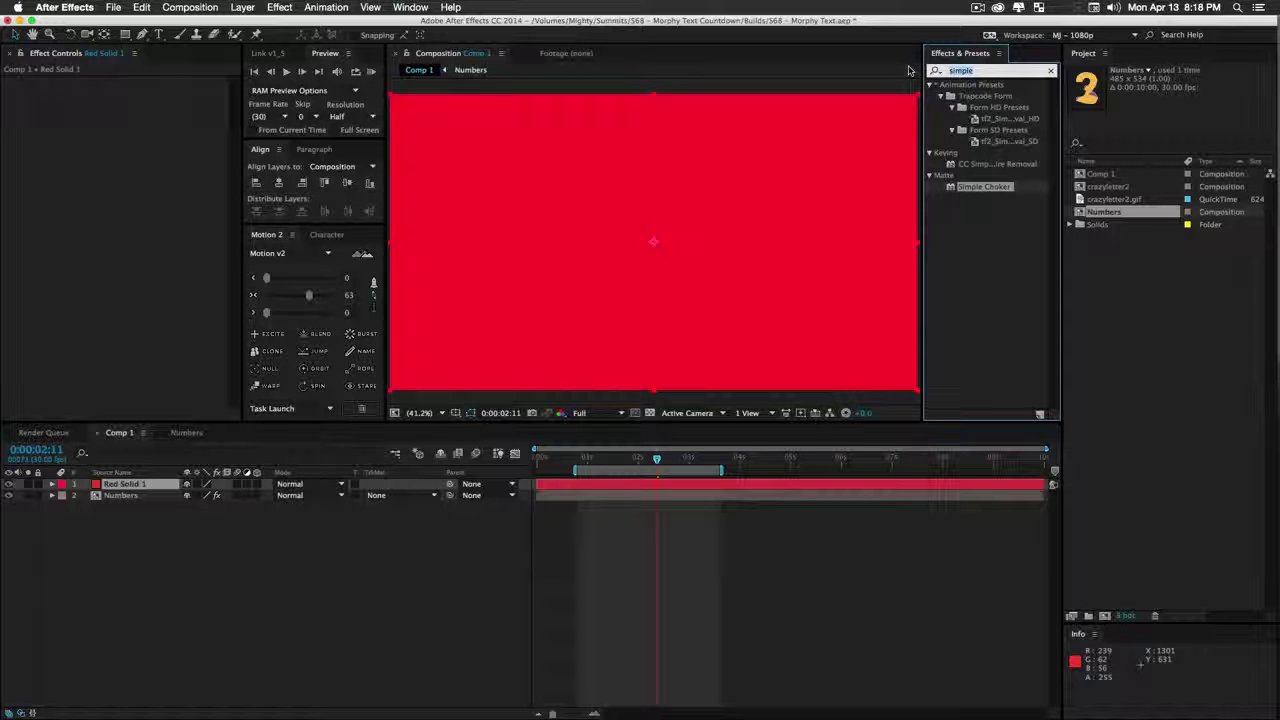
text(cc)
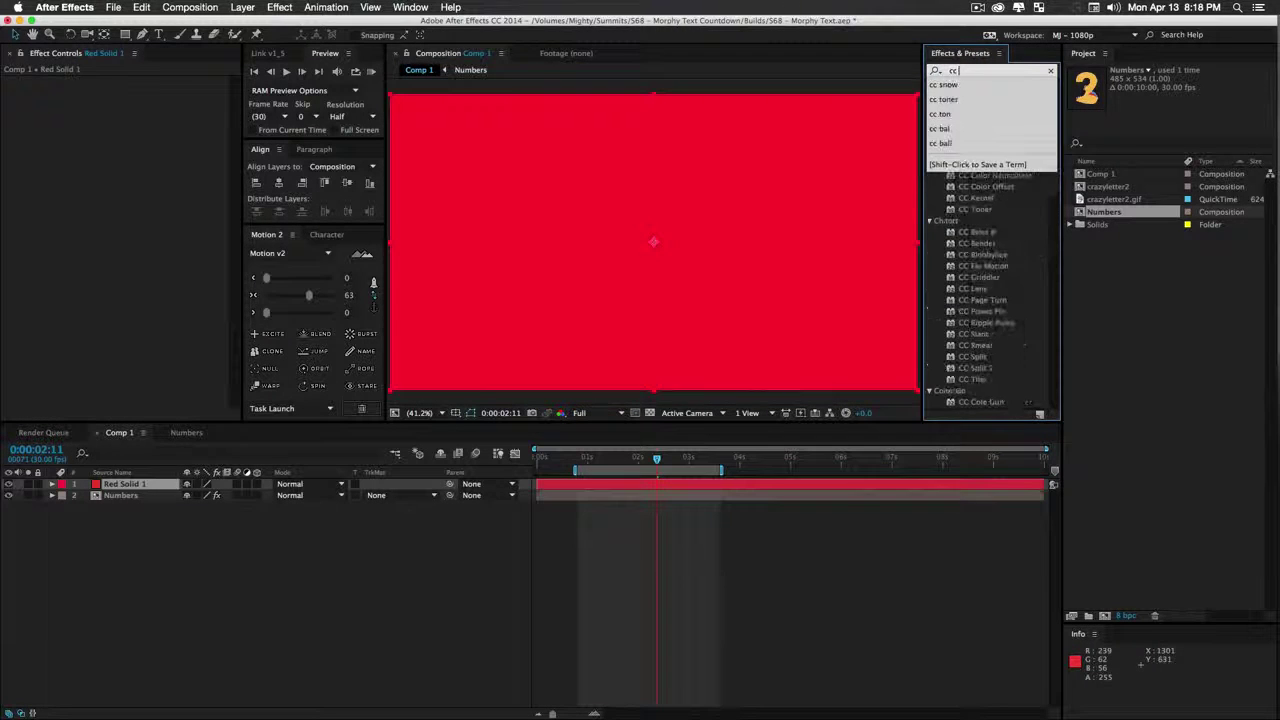
text( balball)
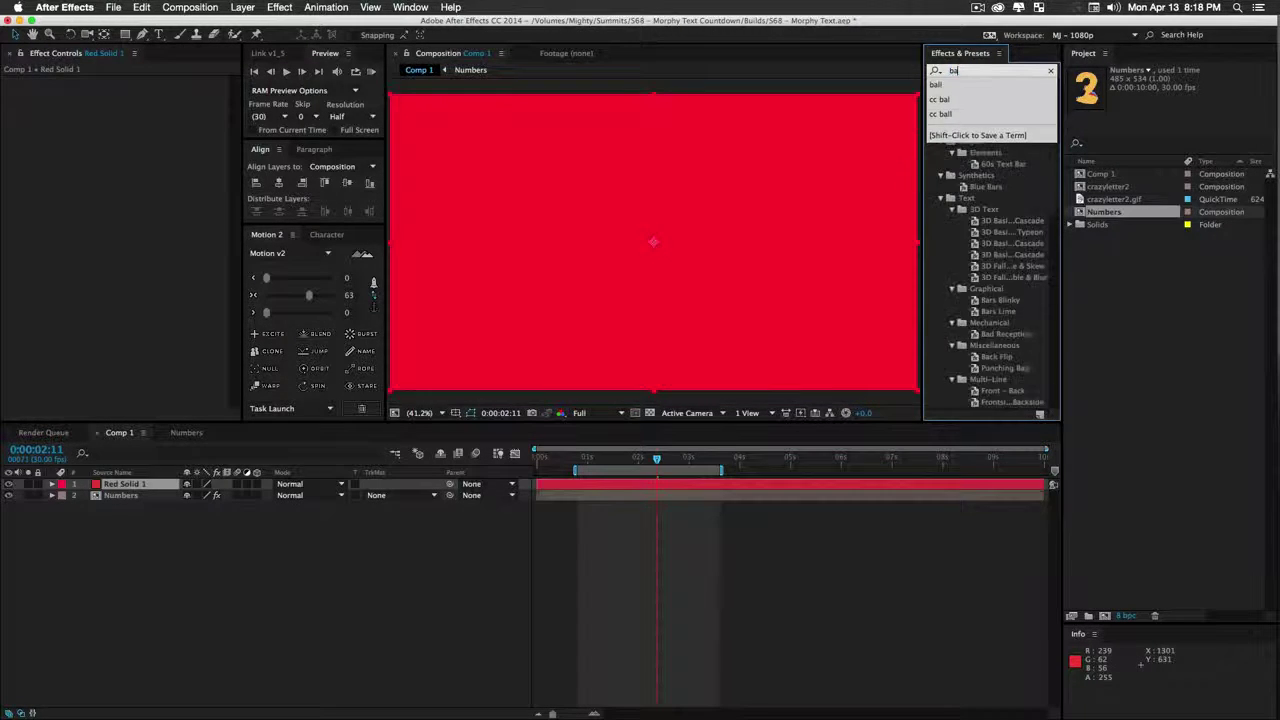
click(965, 220)
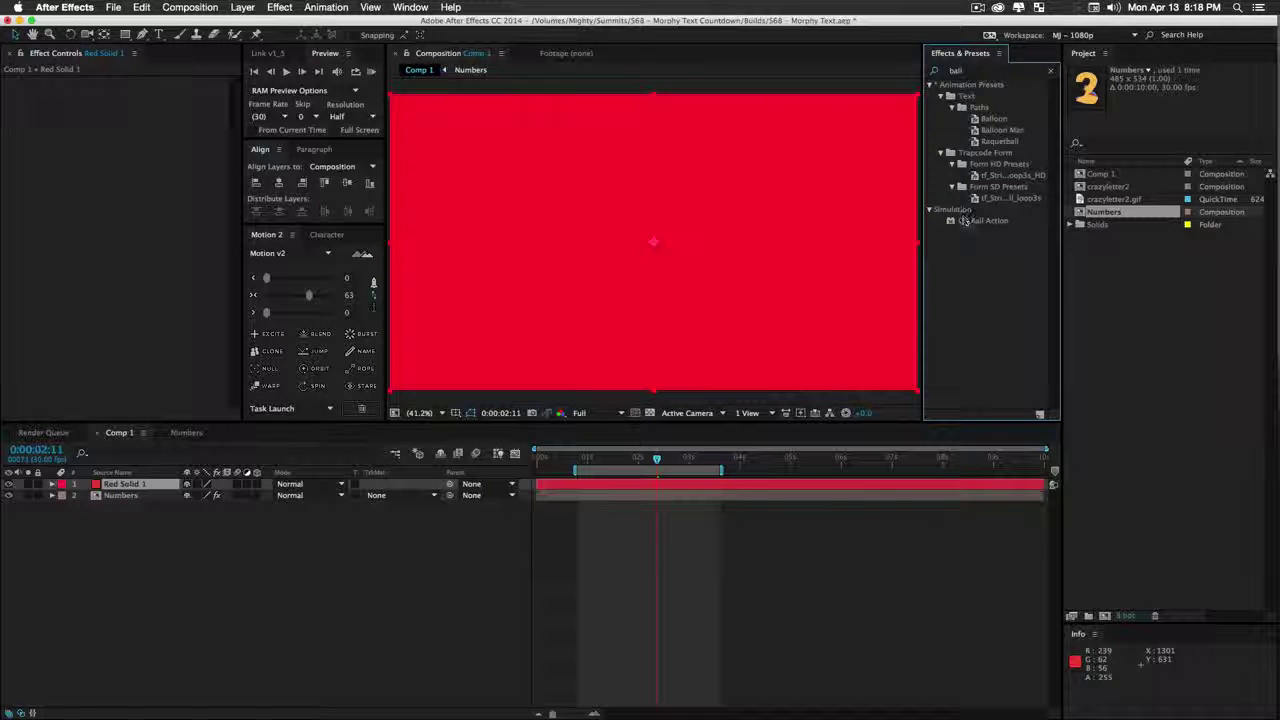
drag(962, 226, 118, 487)
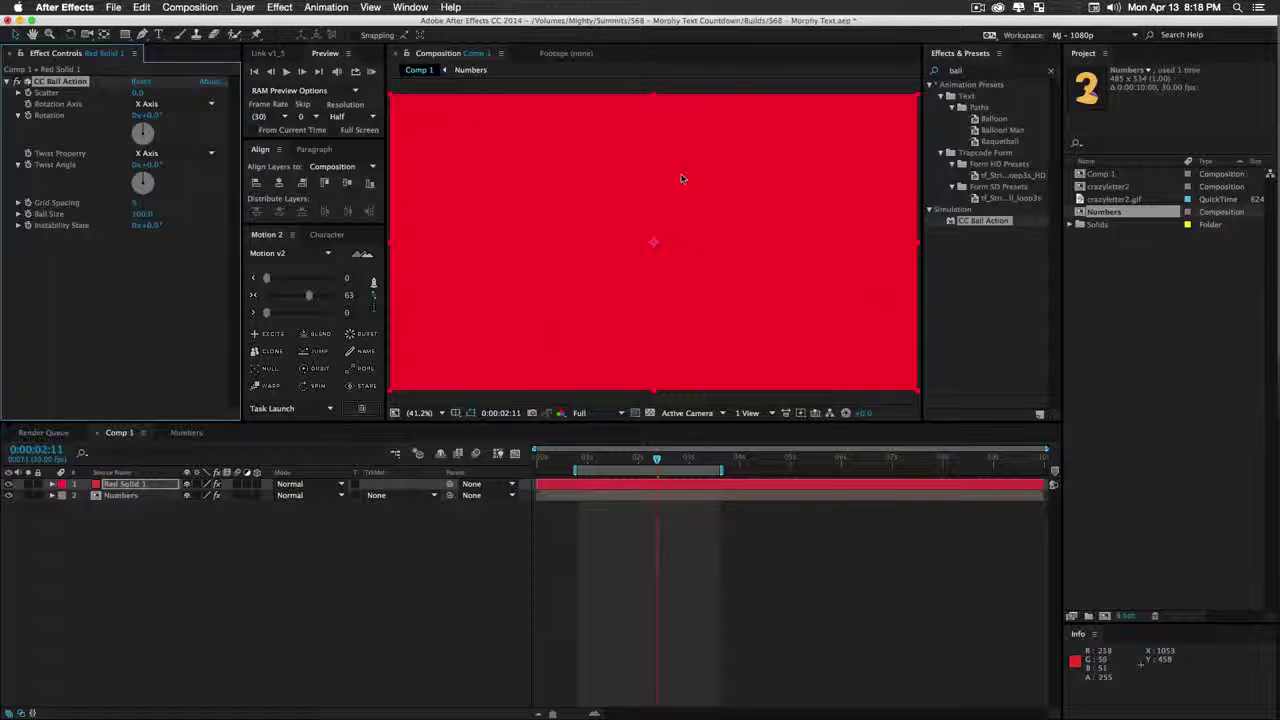
Set CC Ball Action's Ball Size to 26.0 and Grid Spacing to 5 on the red solid
drag(135, 220, 113, 227)
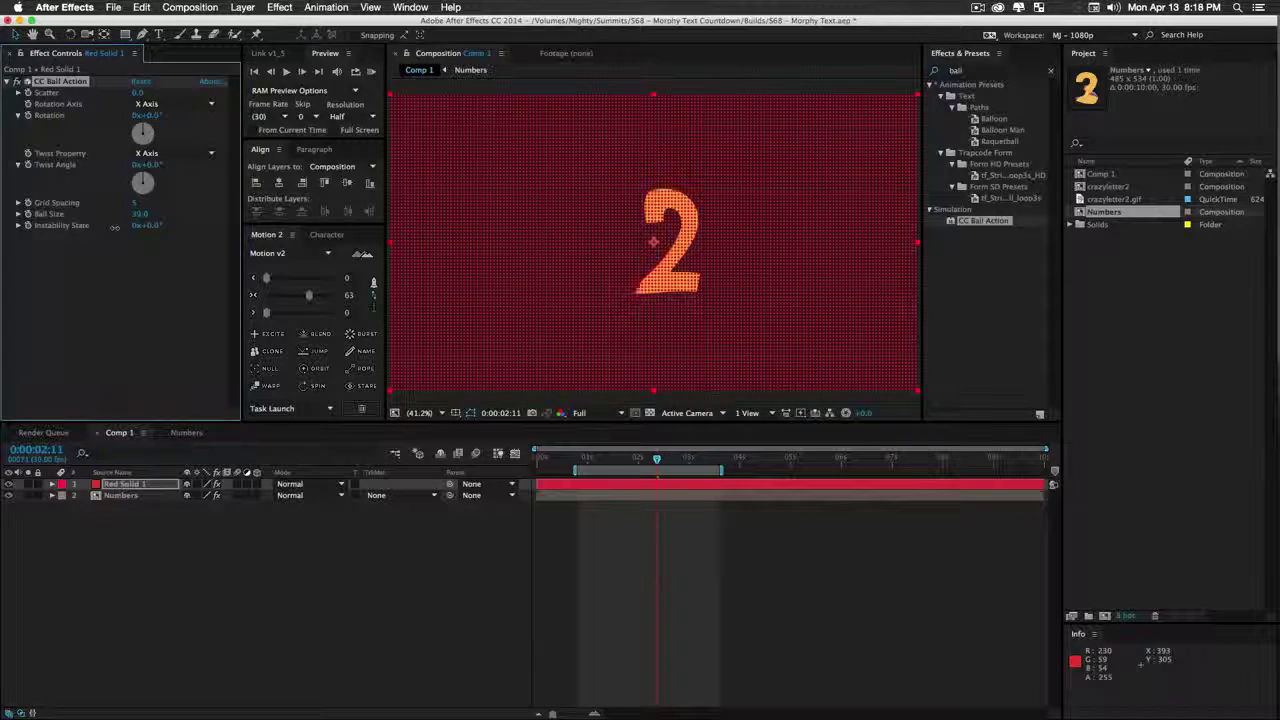
mouse_move(135, 210)
mouse_down()
mouse_move(175, 212)
mouse_move(138, 213)
mouse_move(149, 213)
mouse_up()
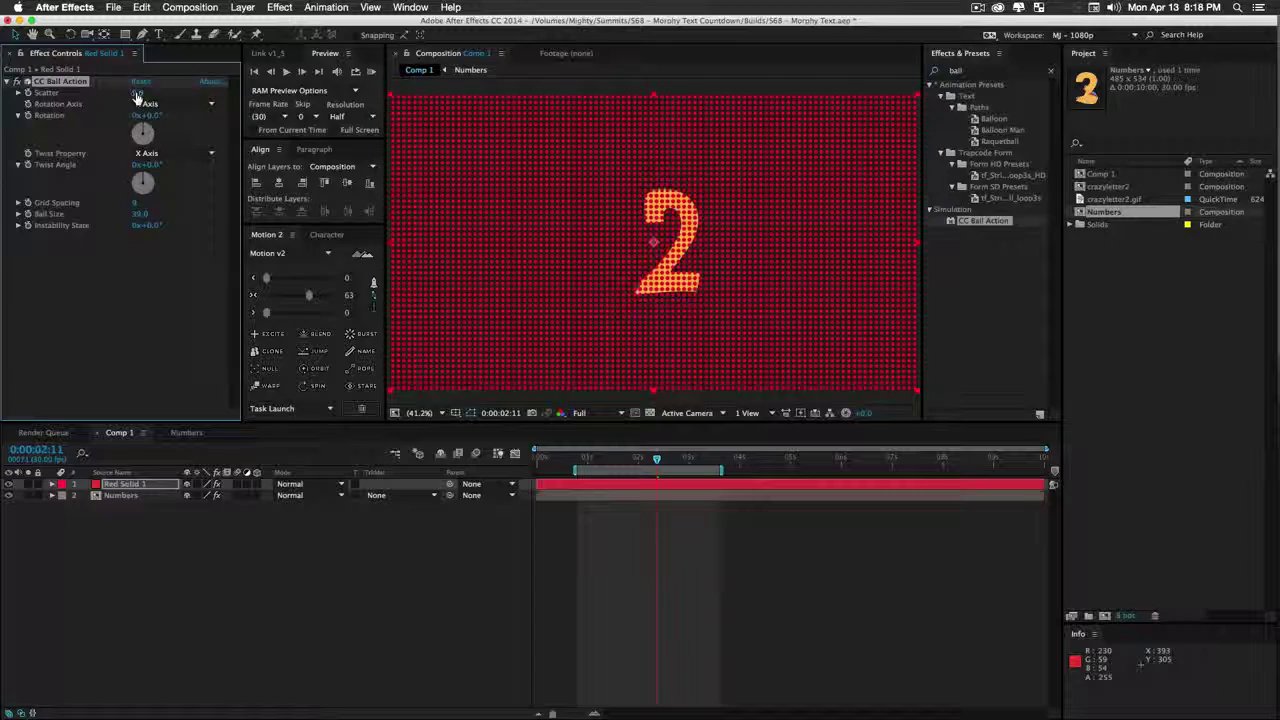
drag(165, 97, 108, 111)
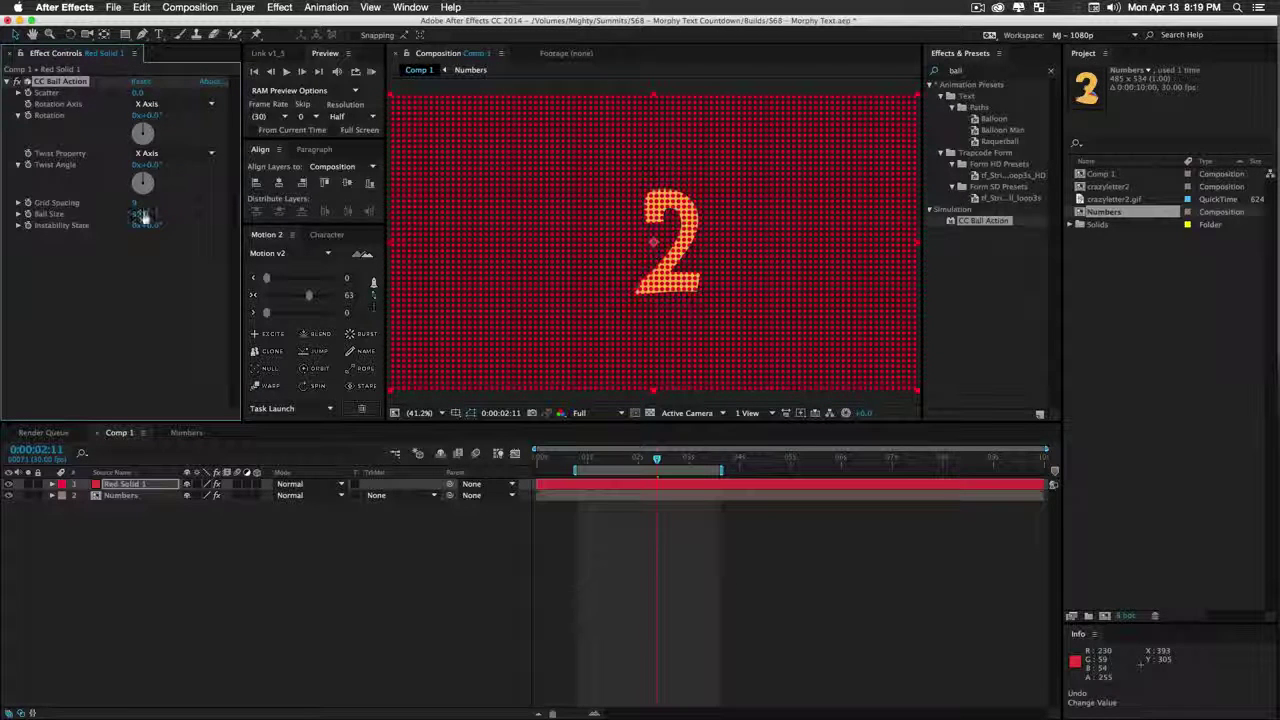
drag(139, 212, 132, 205)
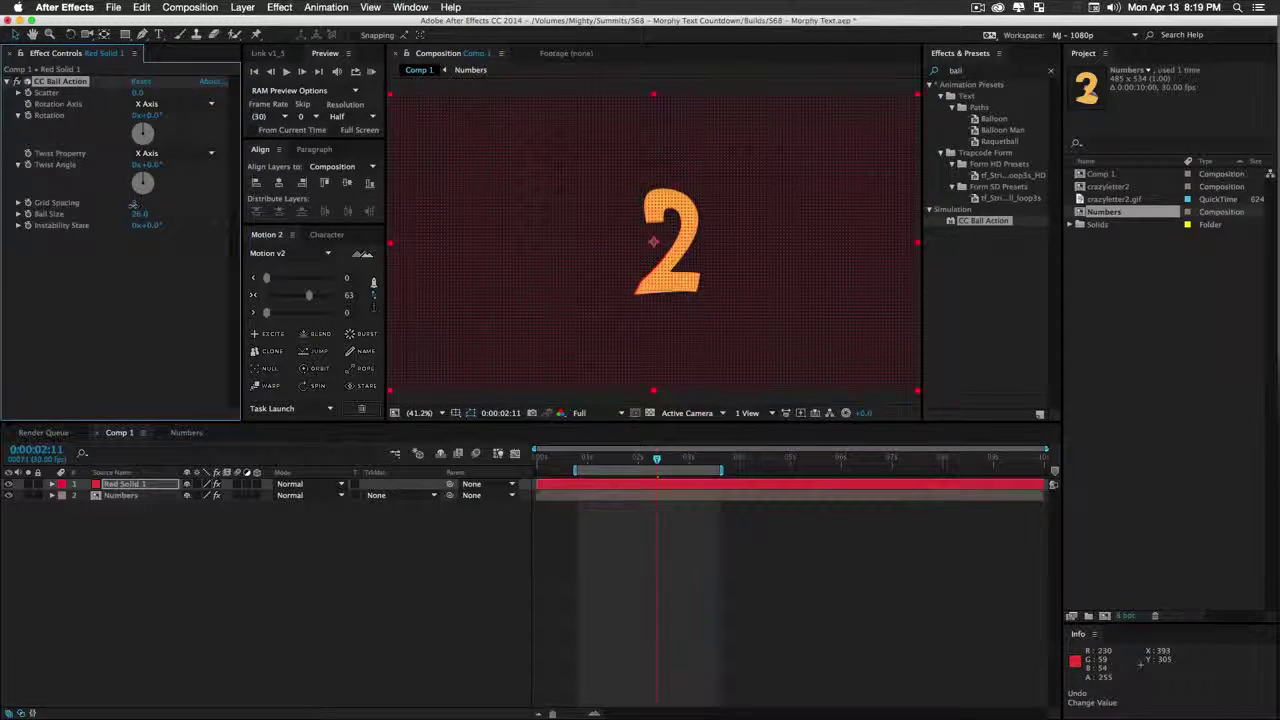
Duplicate the Numbers layer and place the copy directly above the red solid
click(333, 559)
key(z)
click(707, 198)
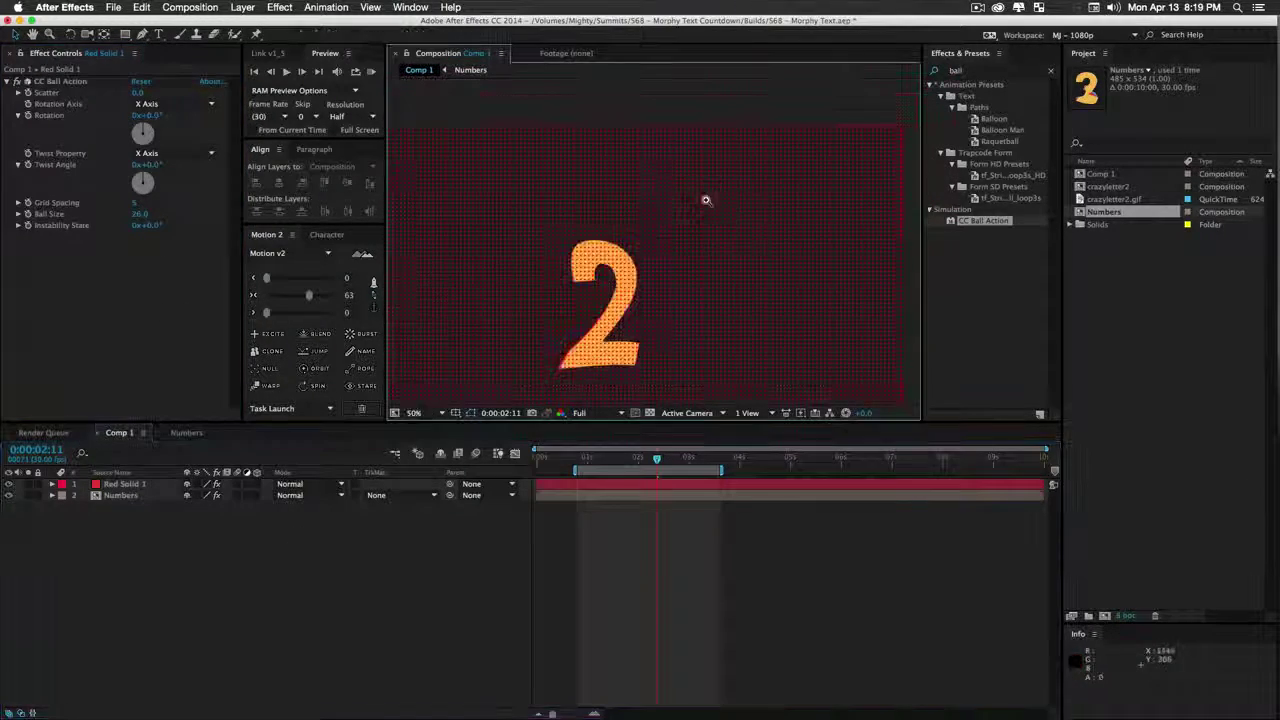
key(h)
drag(645, 303, 670, 214)
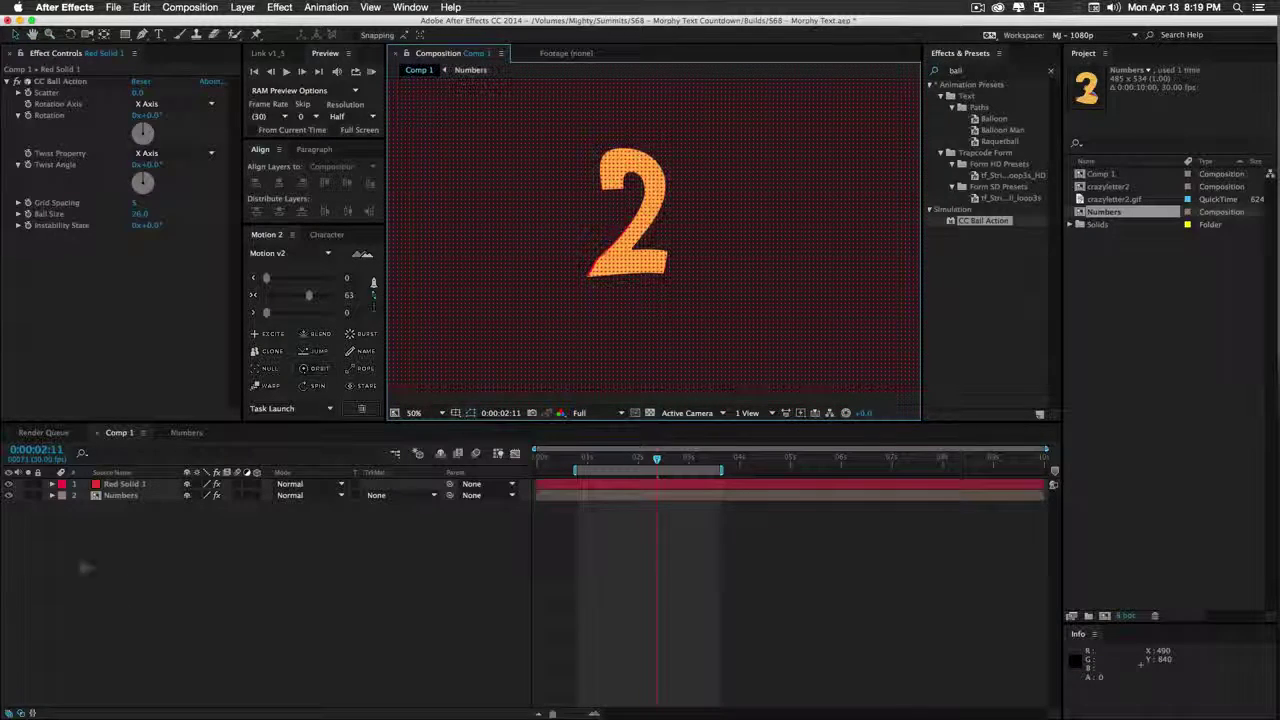
click(121, 497)
key(ctrl+d)
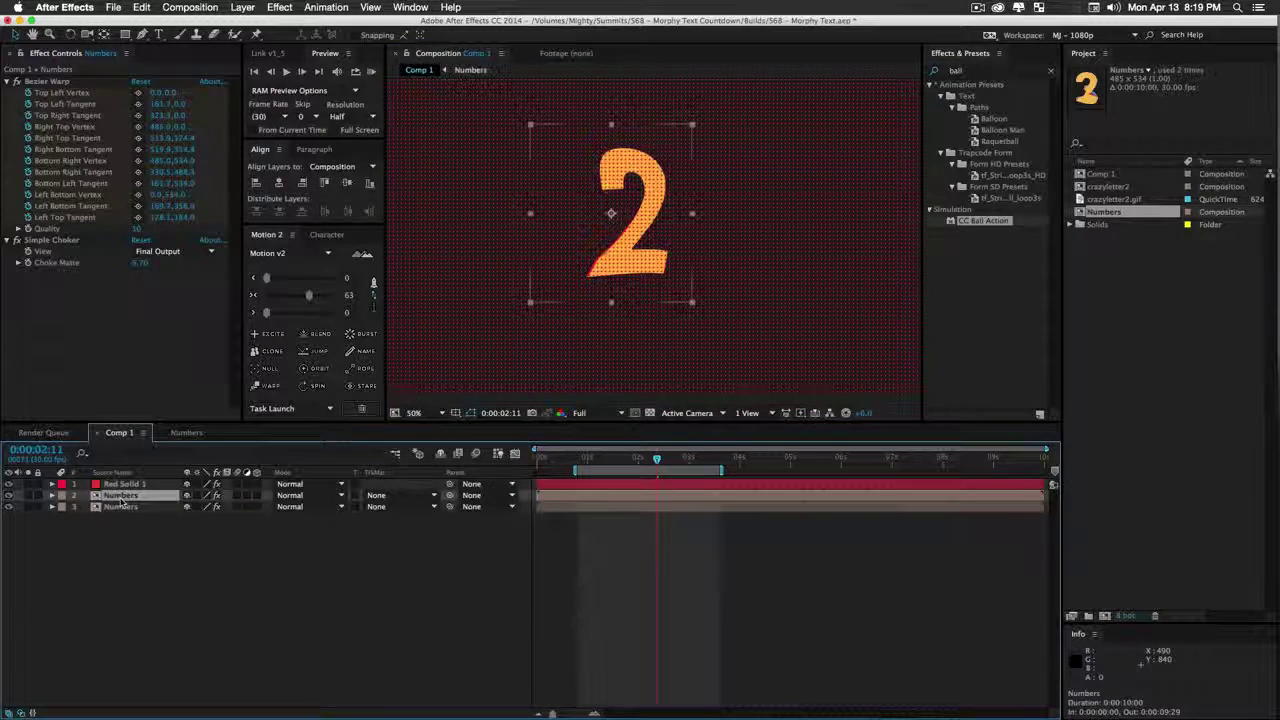
drag(121, 497, 122, 487)
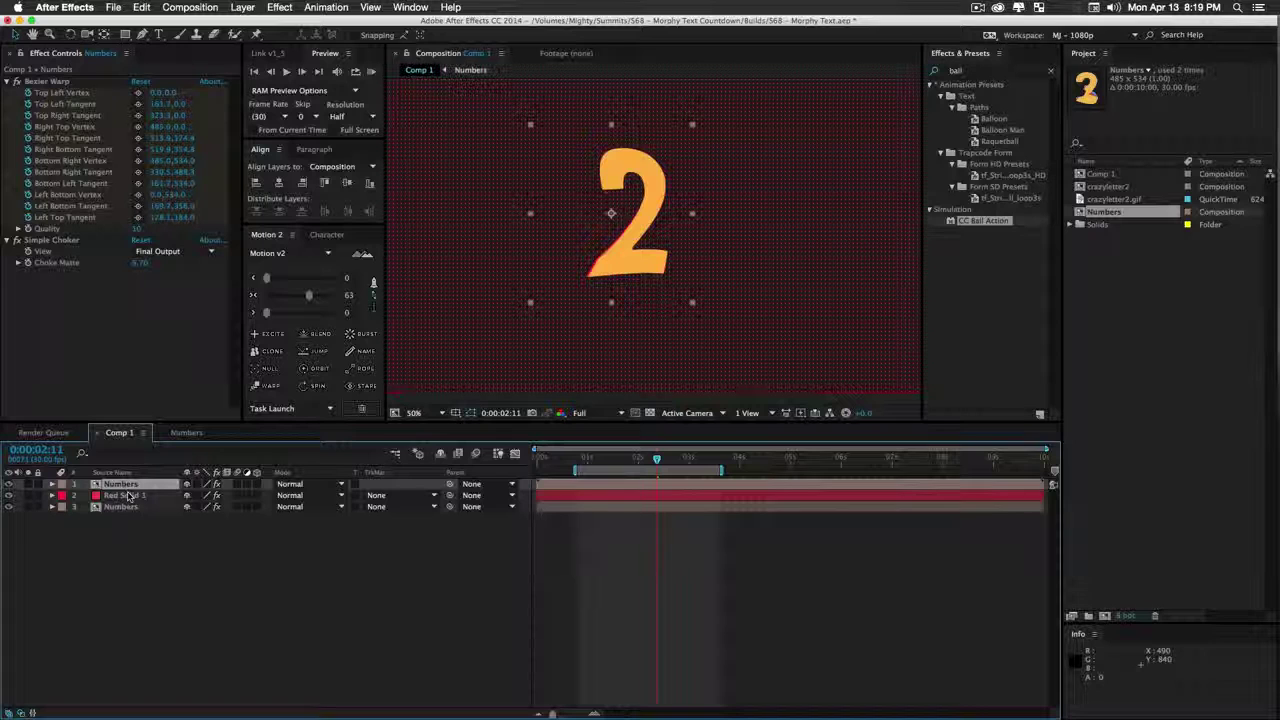
Give the red solid the duplicated Numbers as Alpha Matte and move the matte pair beneath the original Numbers layer
click(400, 495)
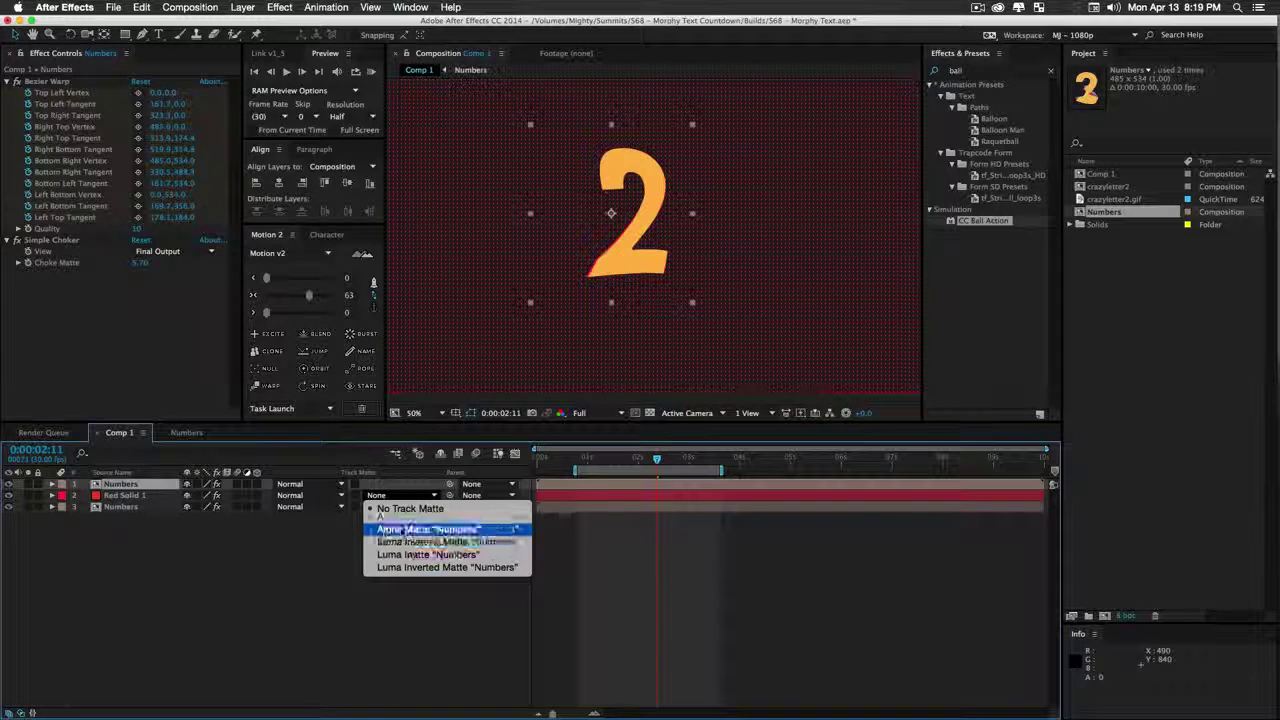
click(420, 529)
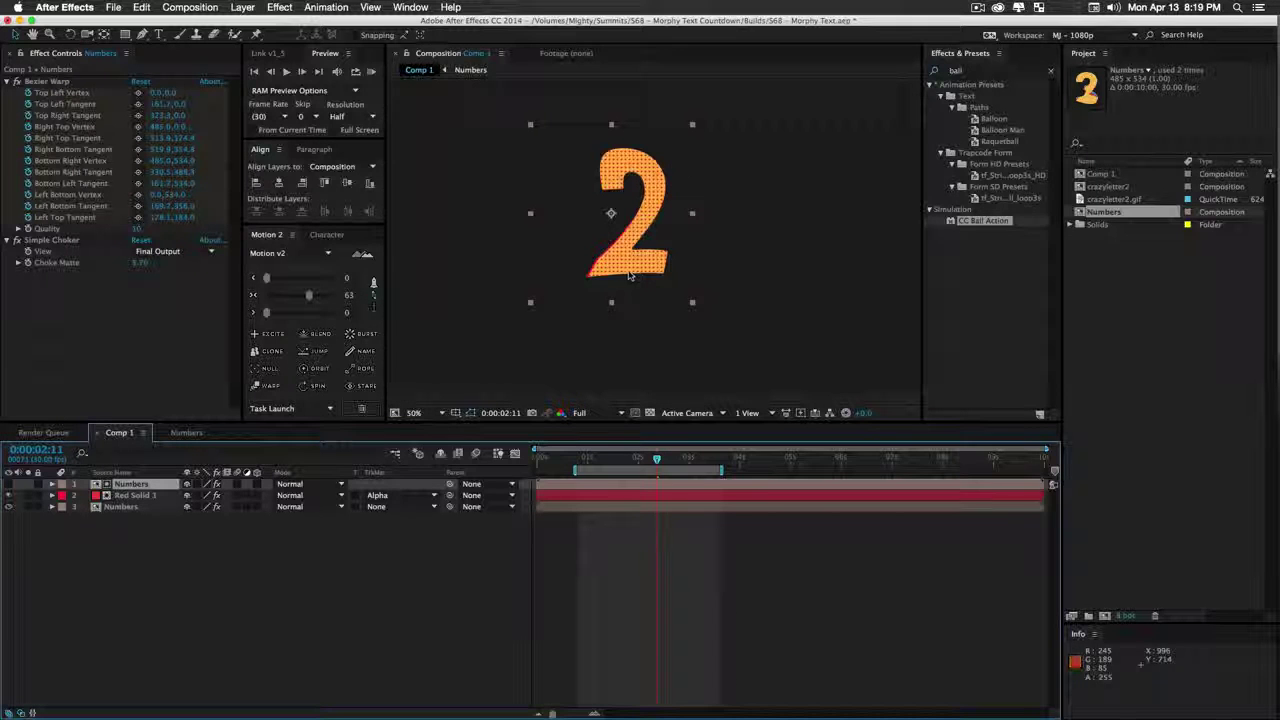
drag(148, 497, 136, 518)
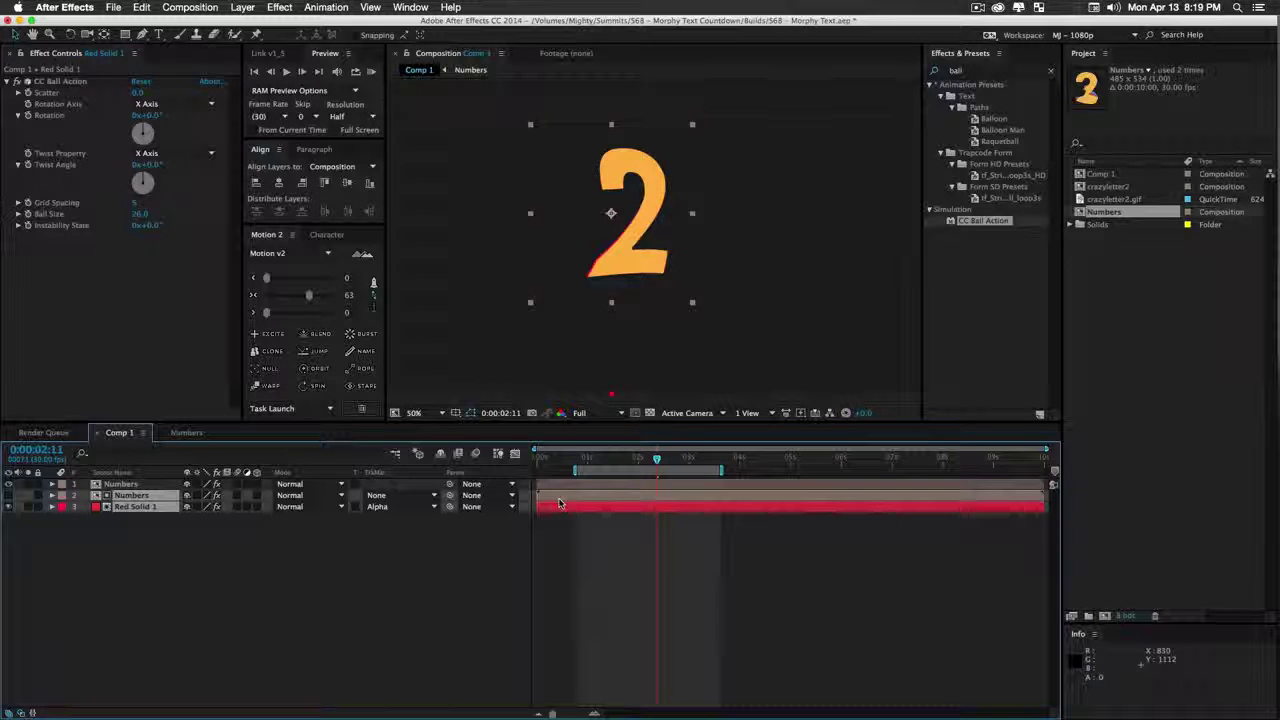
click(280, 560)
Shift the Numbers matte layer to start at 0:00:00:02 and preview the countdown
click(150, 496)
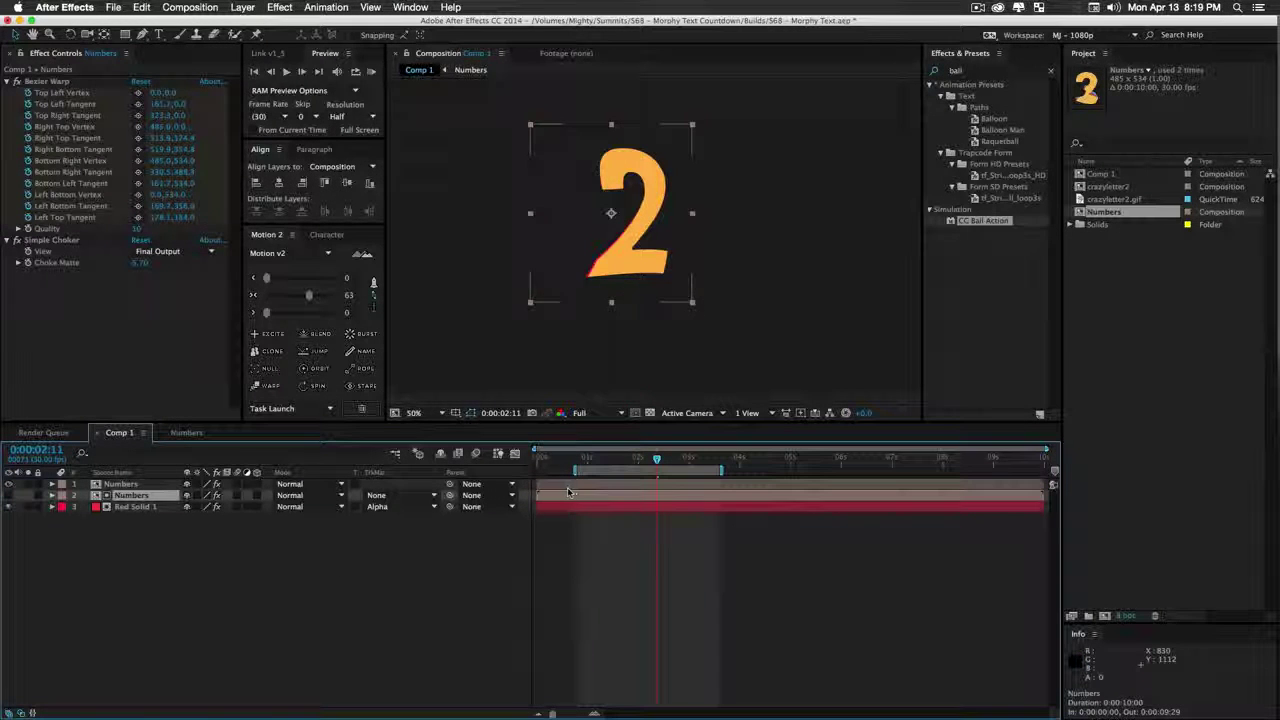
drag(556, 498, 560, 498)
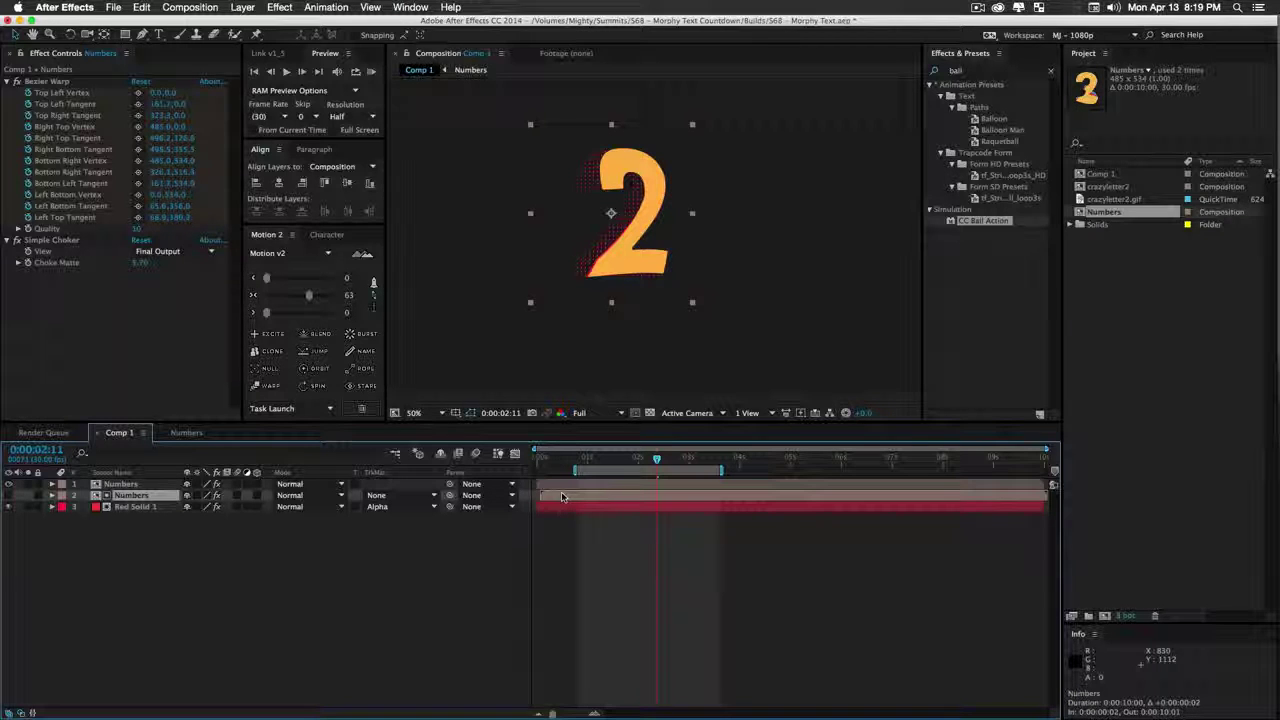
key(alt+Page_Up)
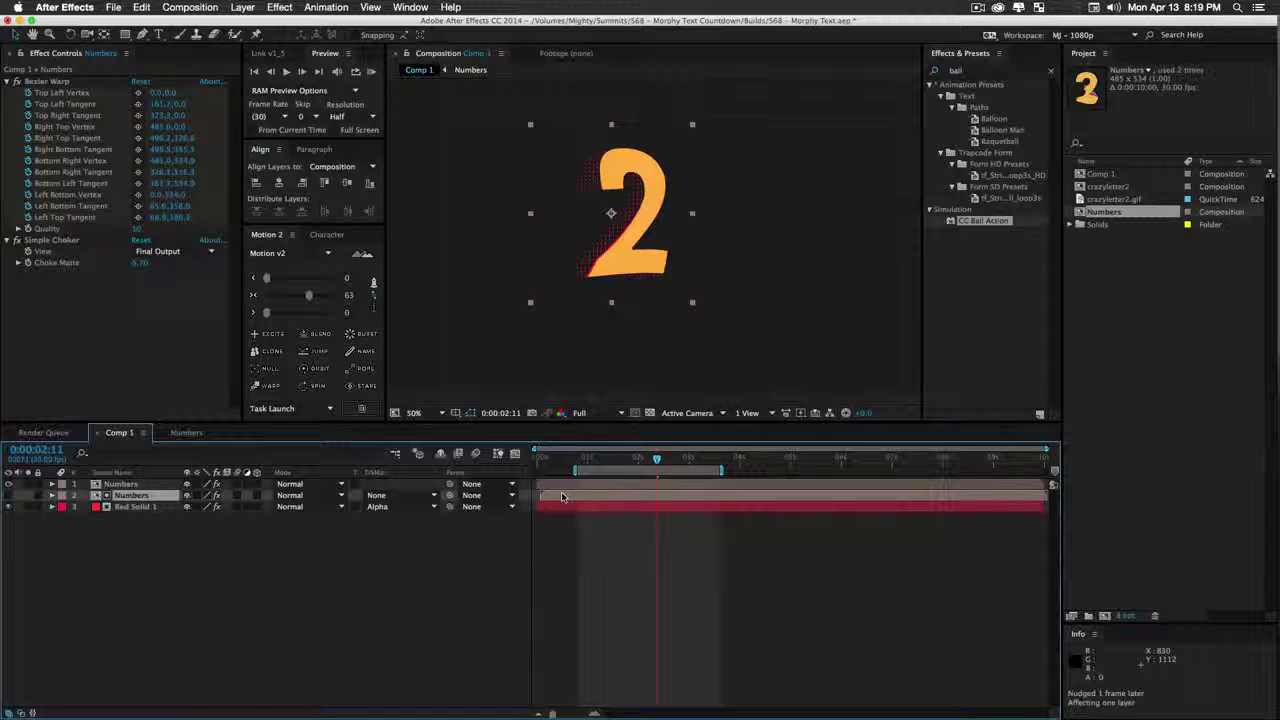
key(KP_0)
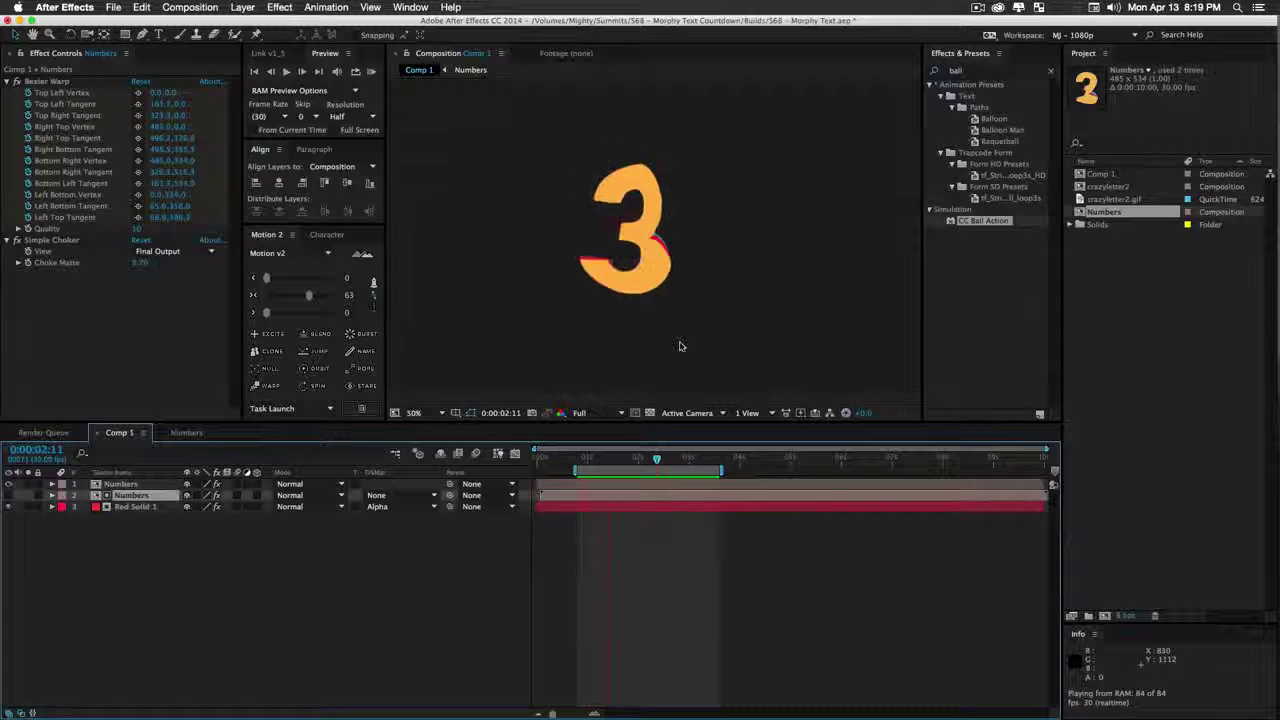
key(space)
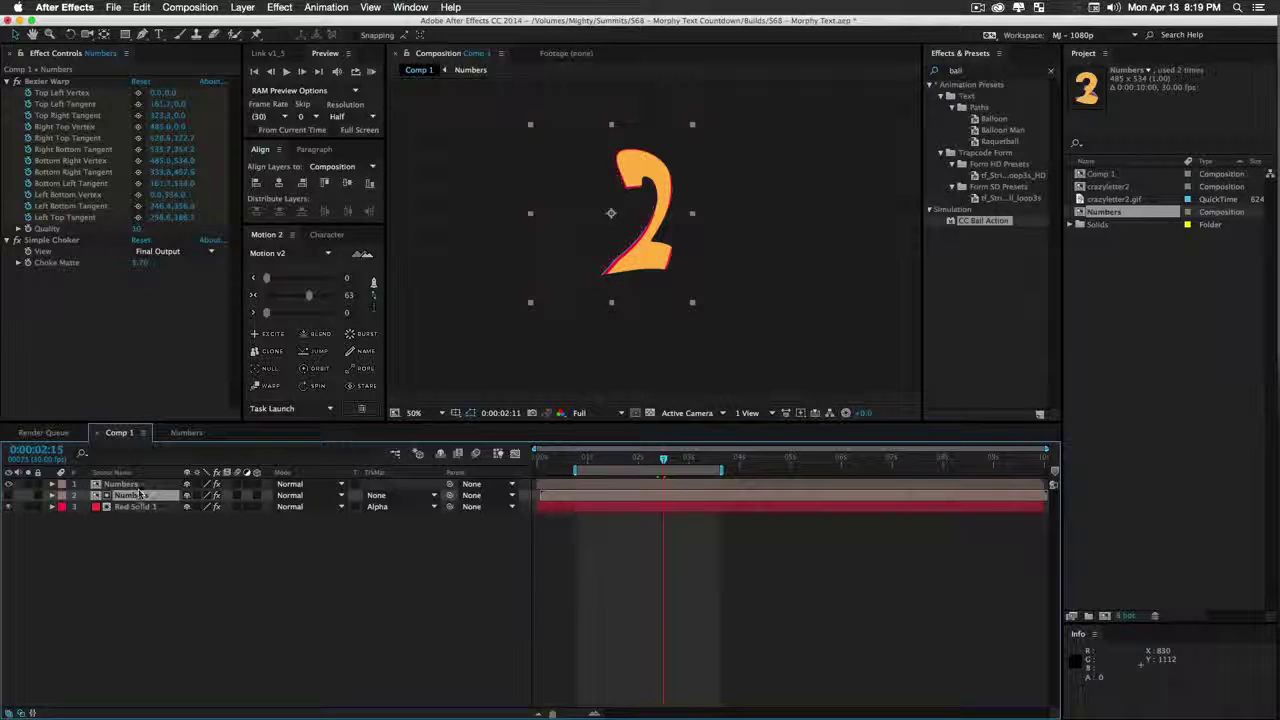
Duplicate the Numbers matte and red solid pair and place the copies at the bottom of the layer stack
click(135, 507)
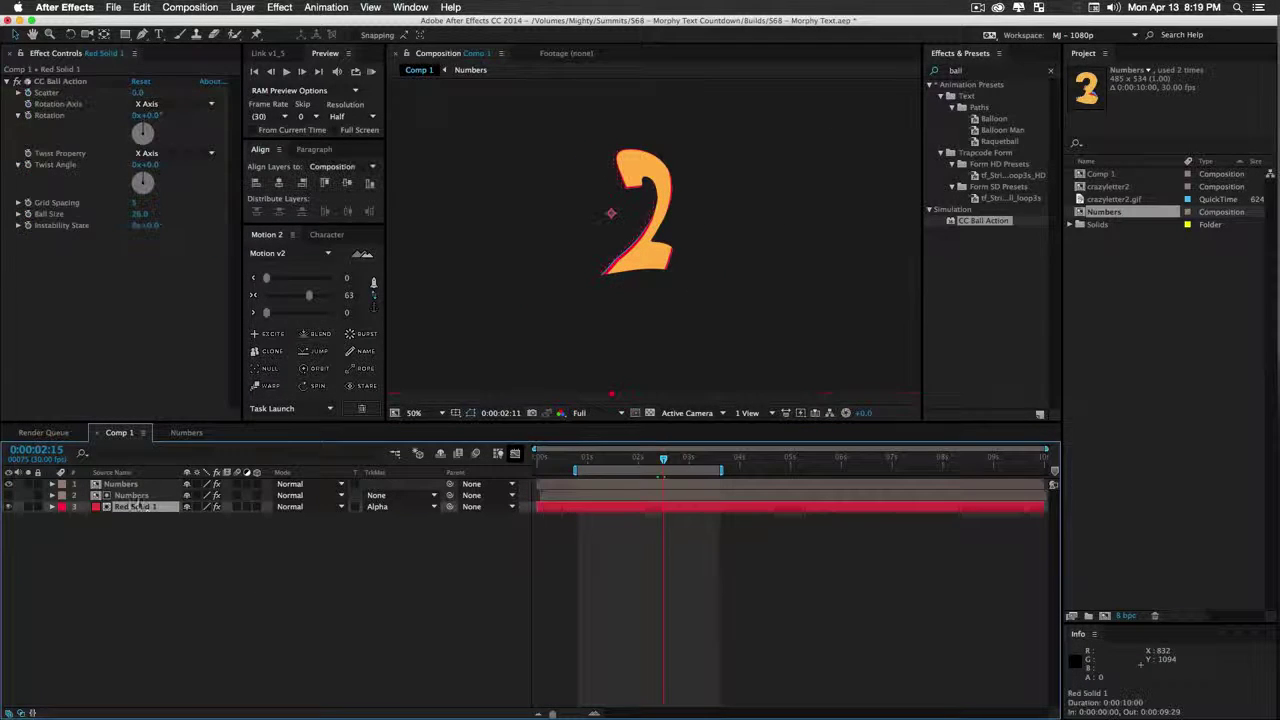
shift+click(132, 495)
key(super+d)
drag(145, 507, 140, 548)
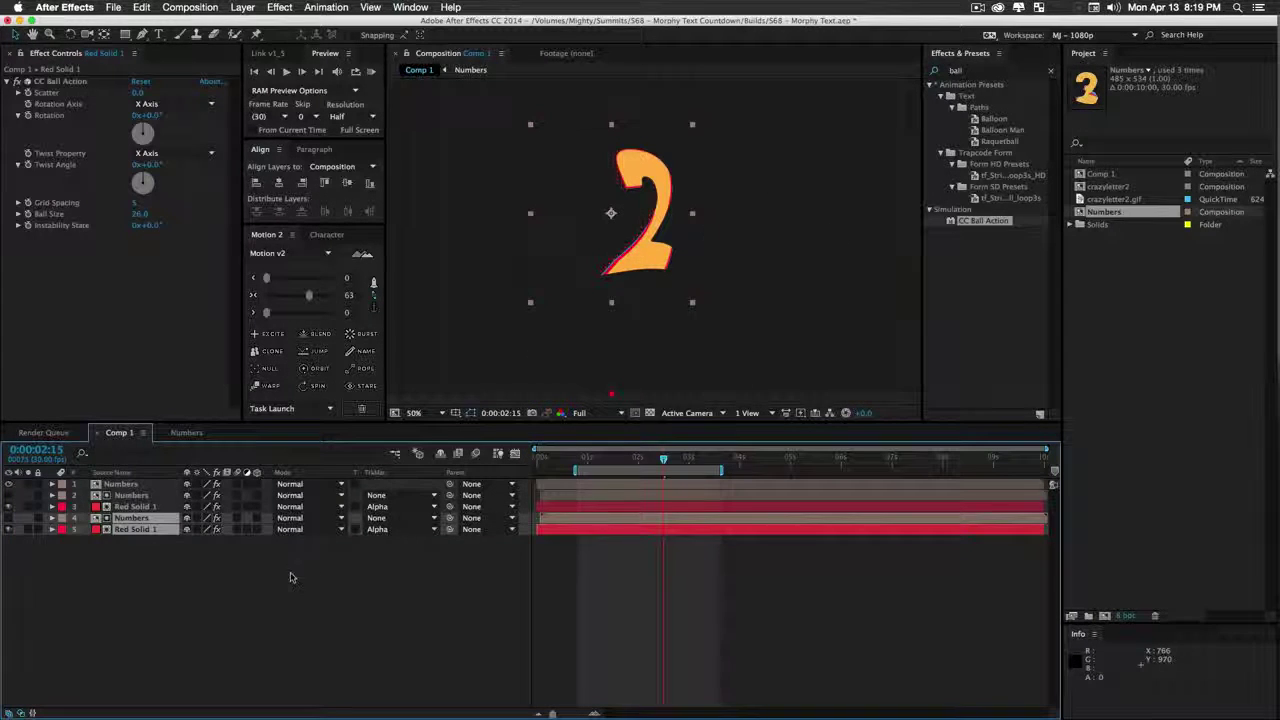
click(138, 507)
shift+click(136, 496)
click(137, 555)
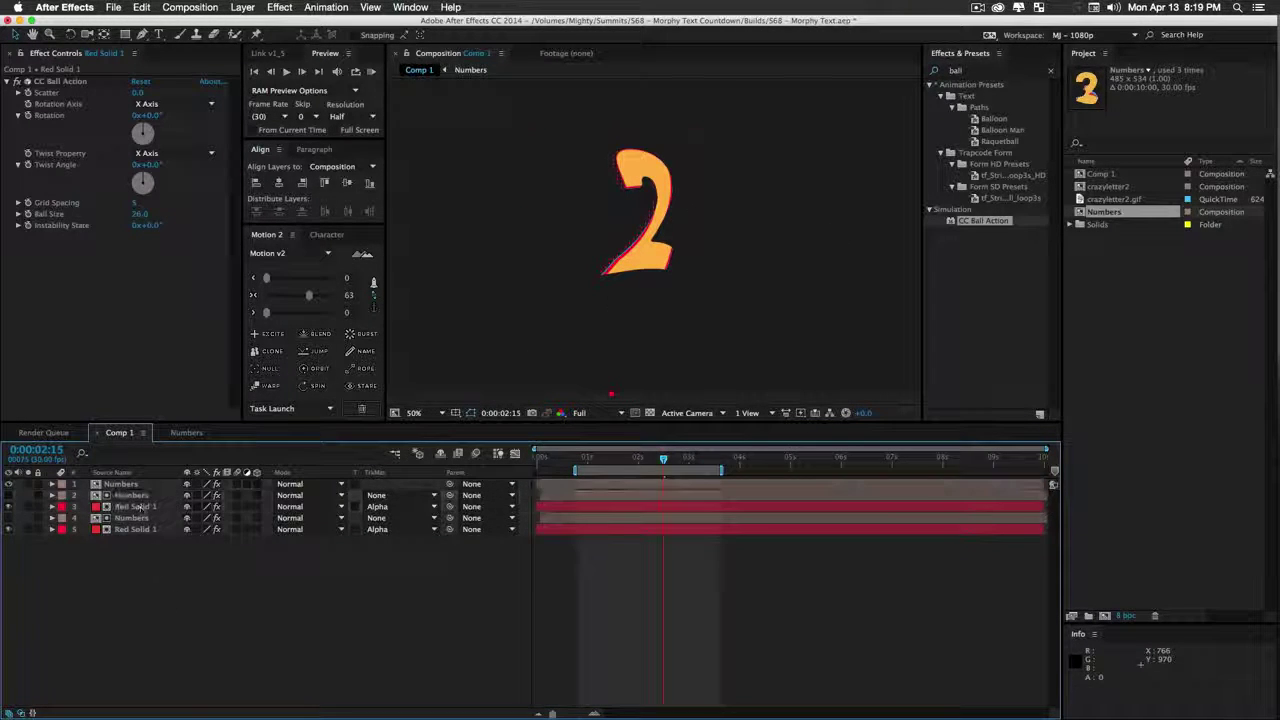
Replace CC Ball Action on the upper red solid with the Venetian Blinds effect
click(135, 506)
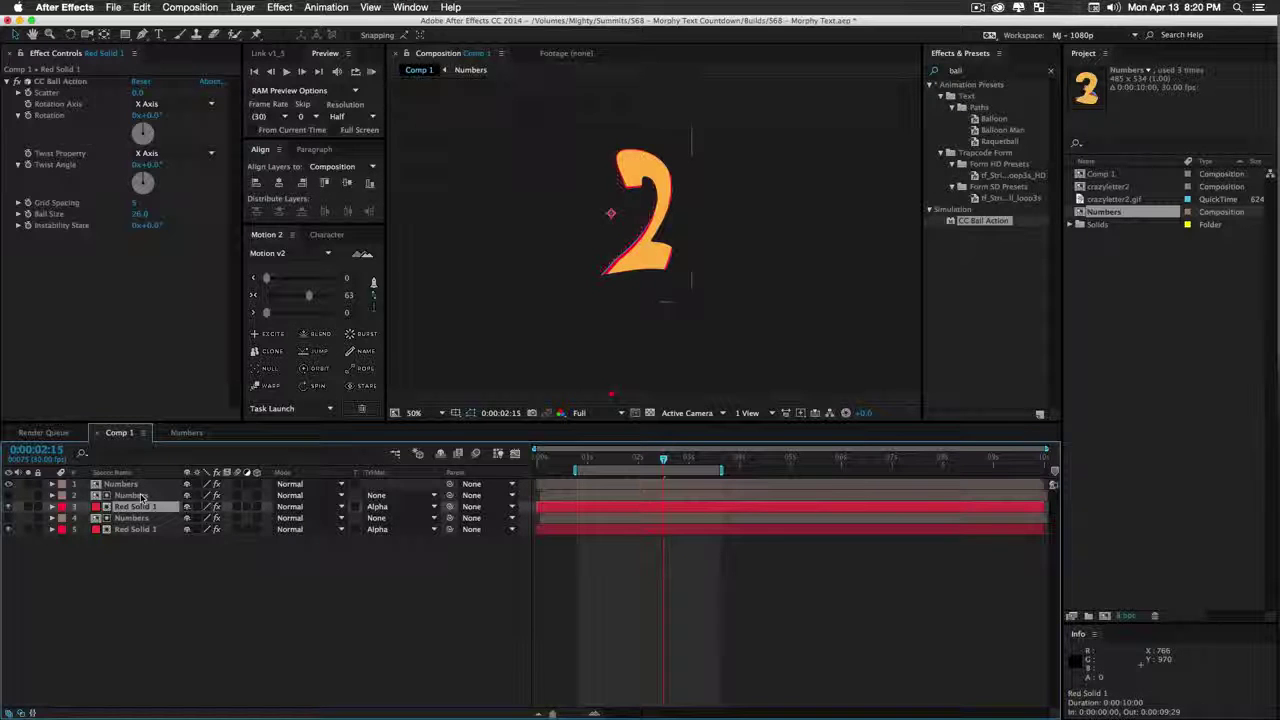
click(37, 80)
key(Delete)
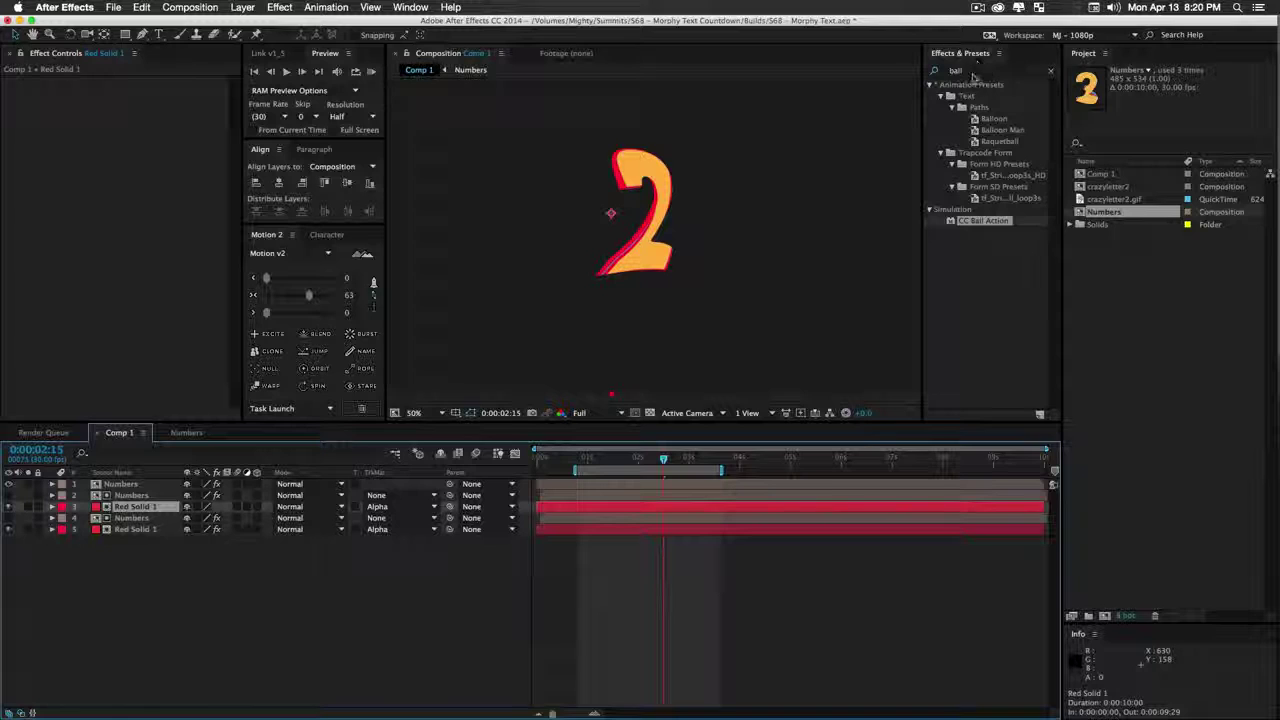
click(931, 70)
text(vene)
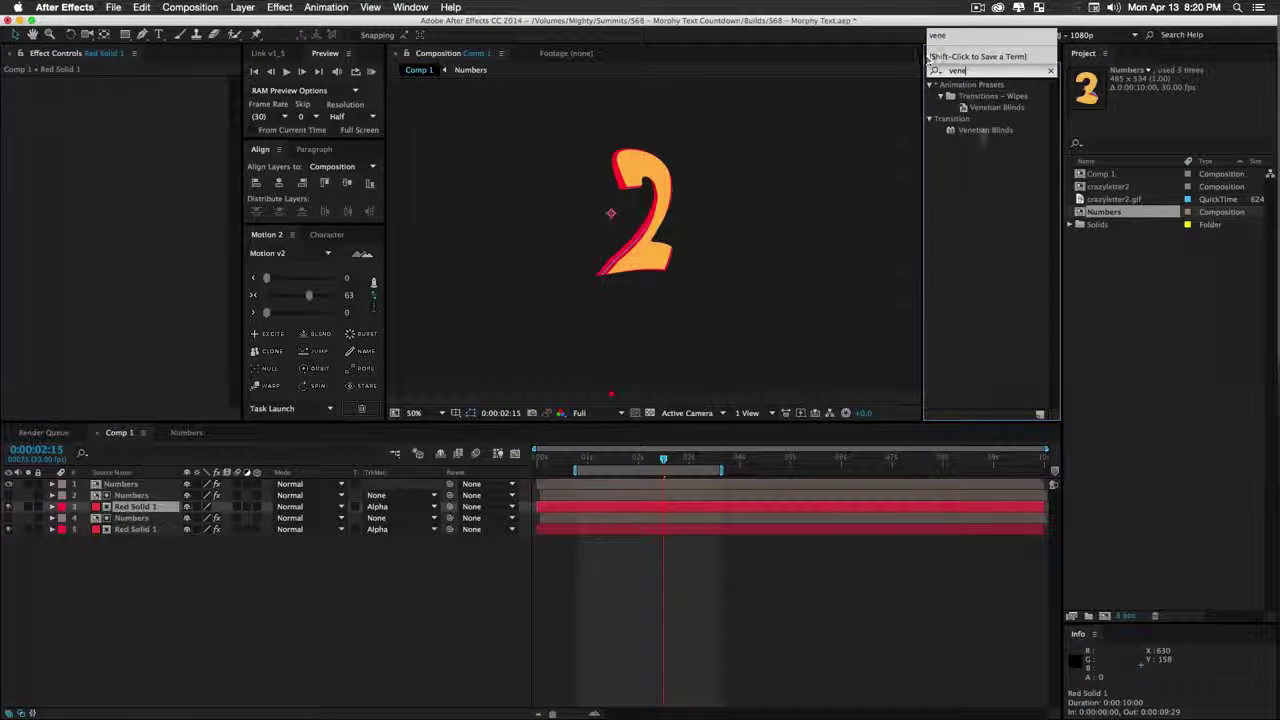
drag(982, 131, 130, 513)
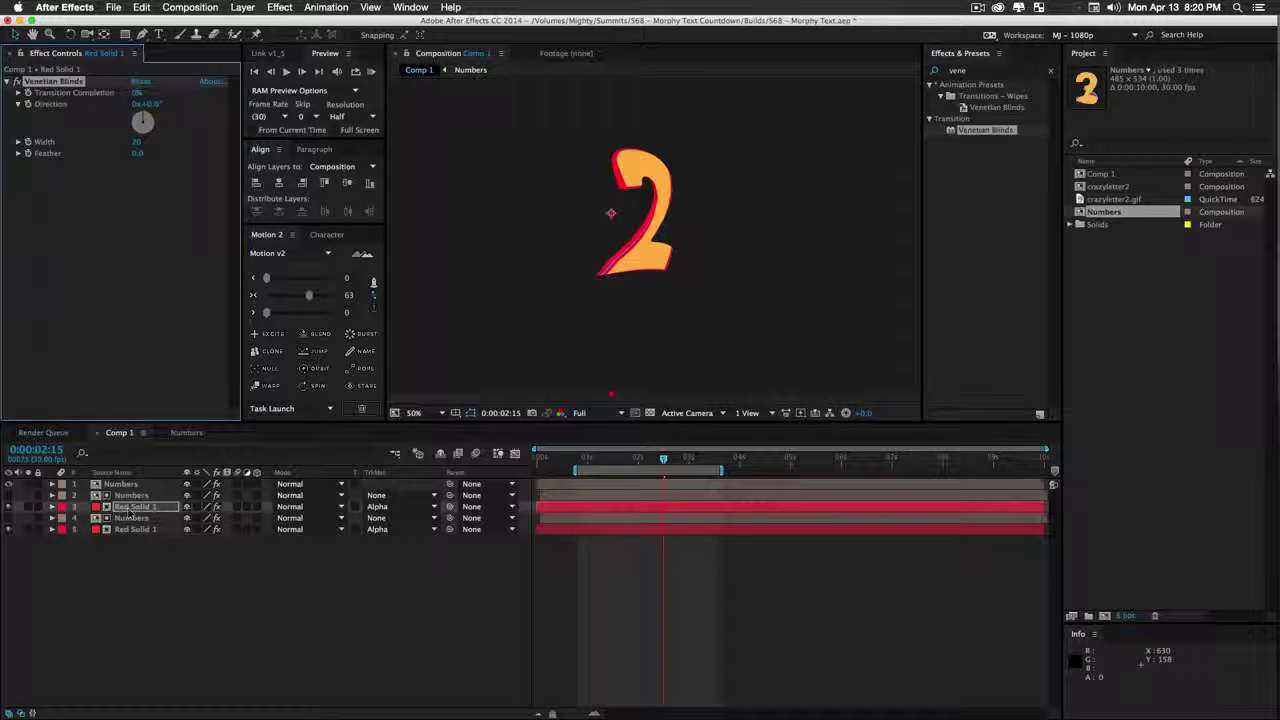
Reveal Scale on the upper red solid and its Numbers matte, and enlarge the matte to 181%
click(130, 507)
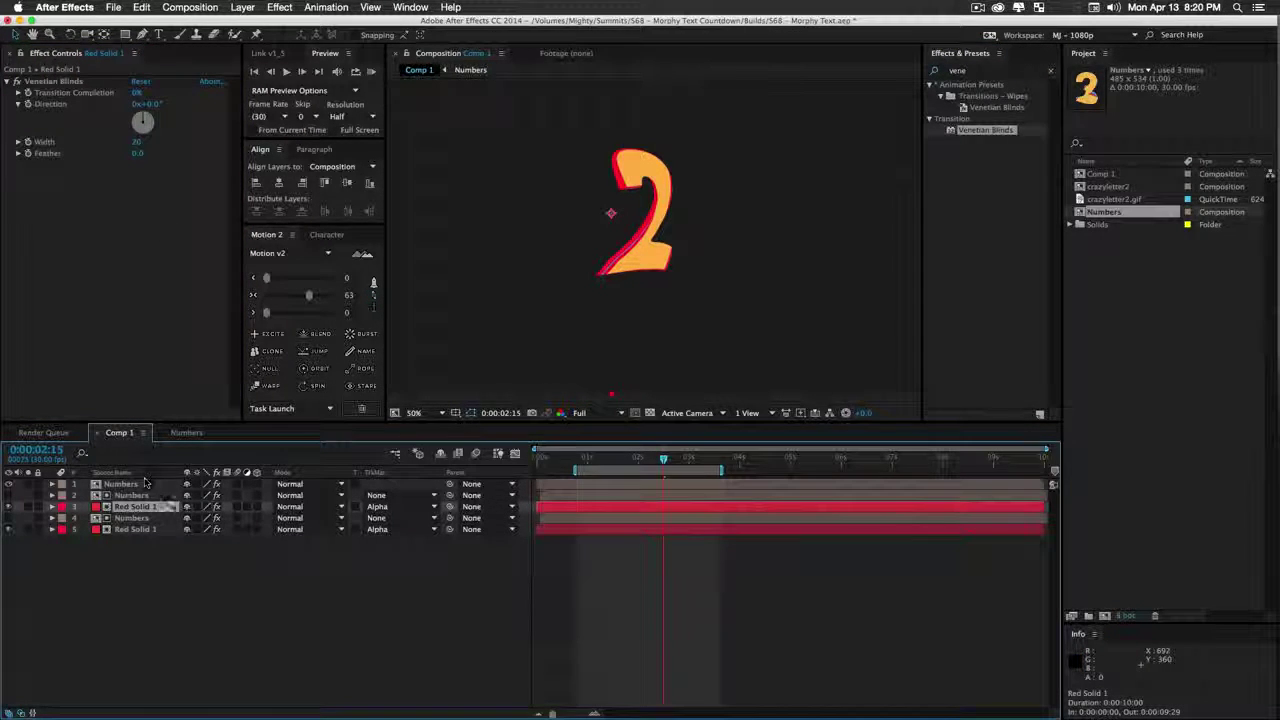
key(s)
click(131, 496)
key(s)
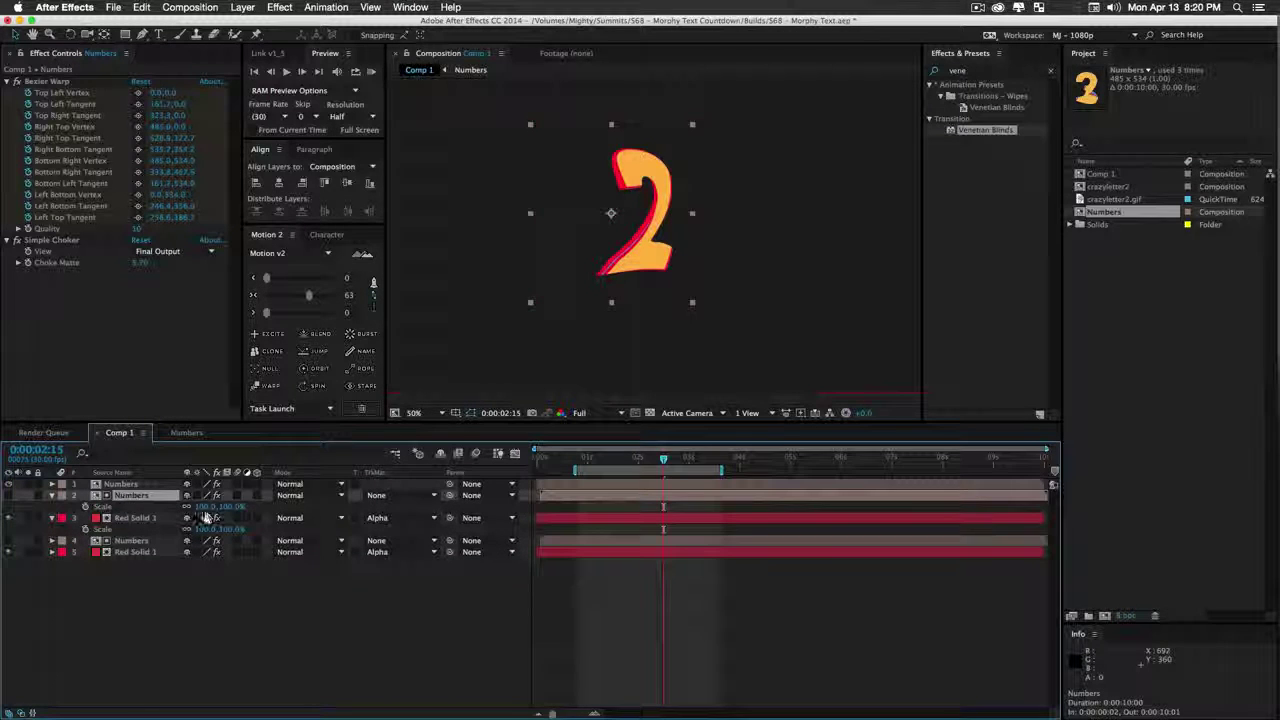
drag(208, 508, 264, 514)
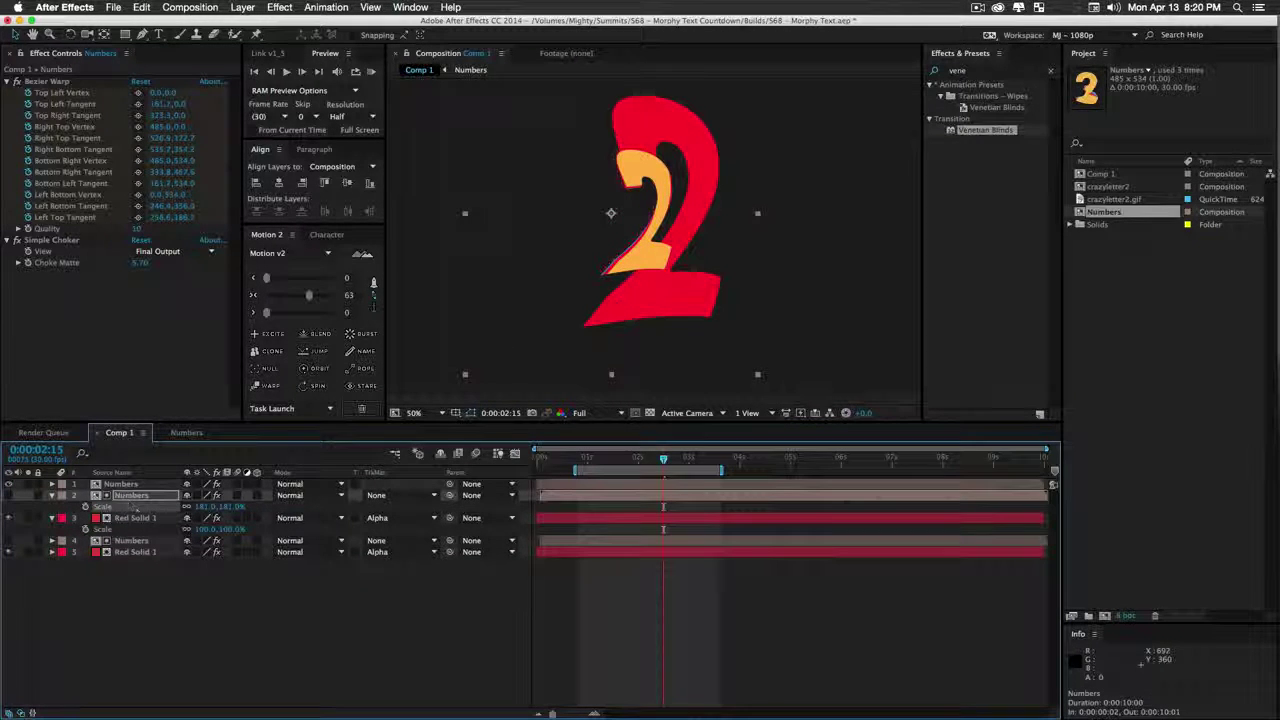
Set Venetian Blinds on the upper red solid to Direction 56°, Width 36 and Transition Completion 20%
click(140, 519)
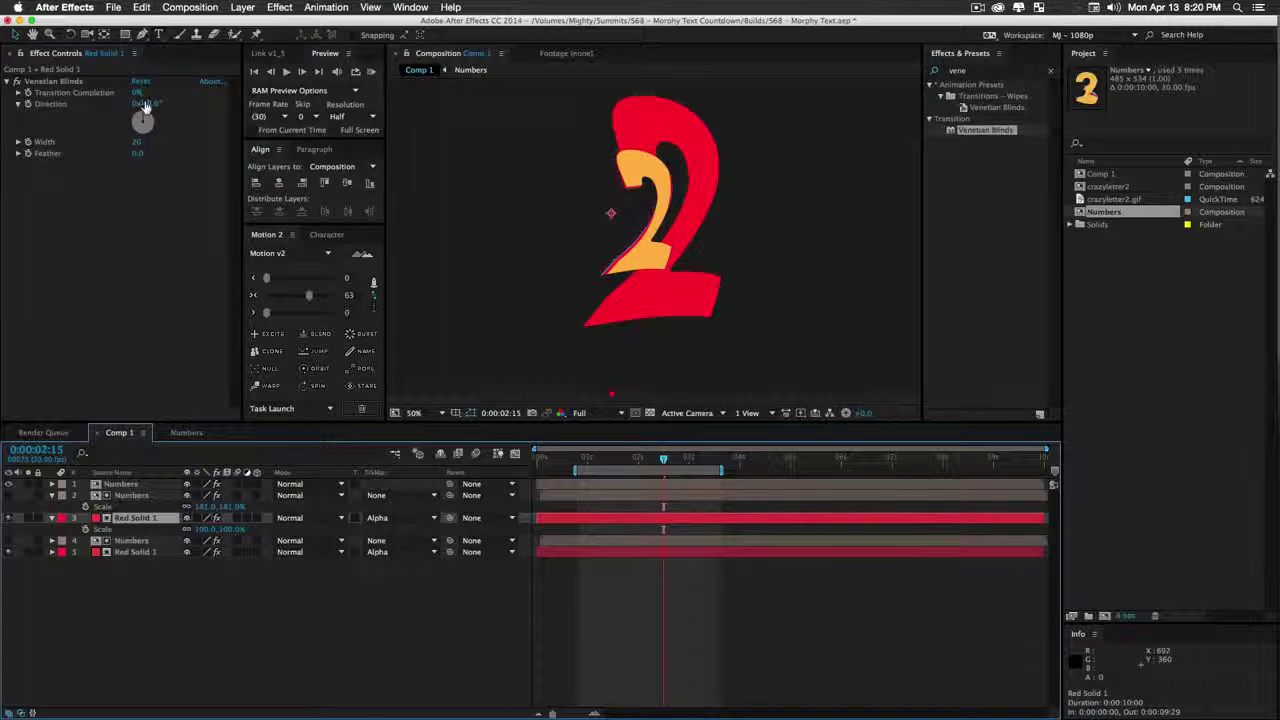
drag(135, 100, 152, 143)
drag(138, 92, 130, 92)
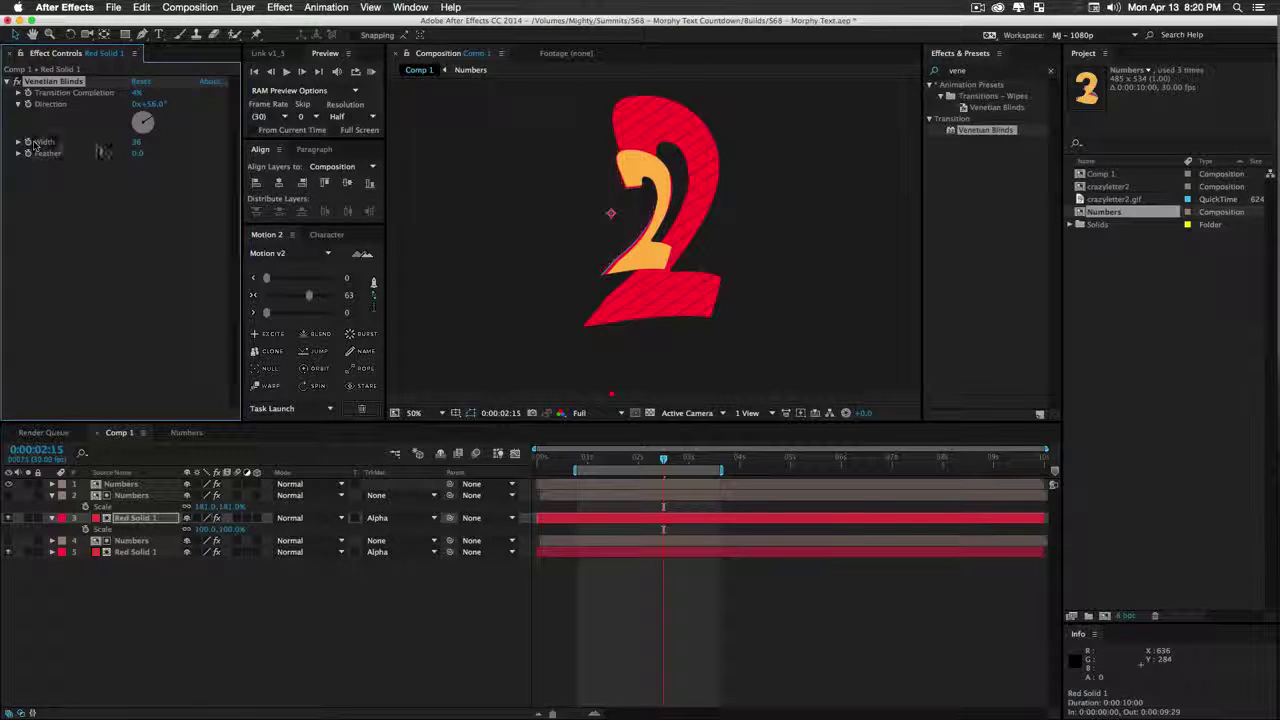
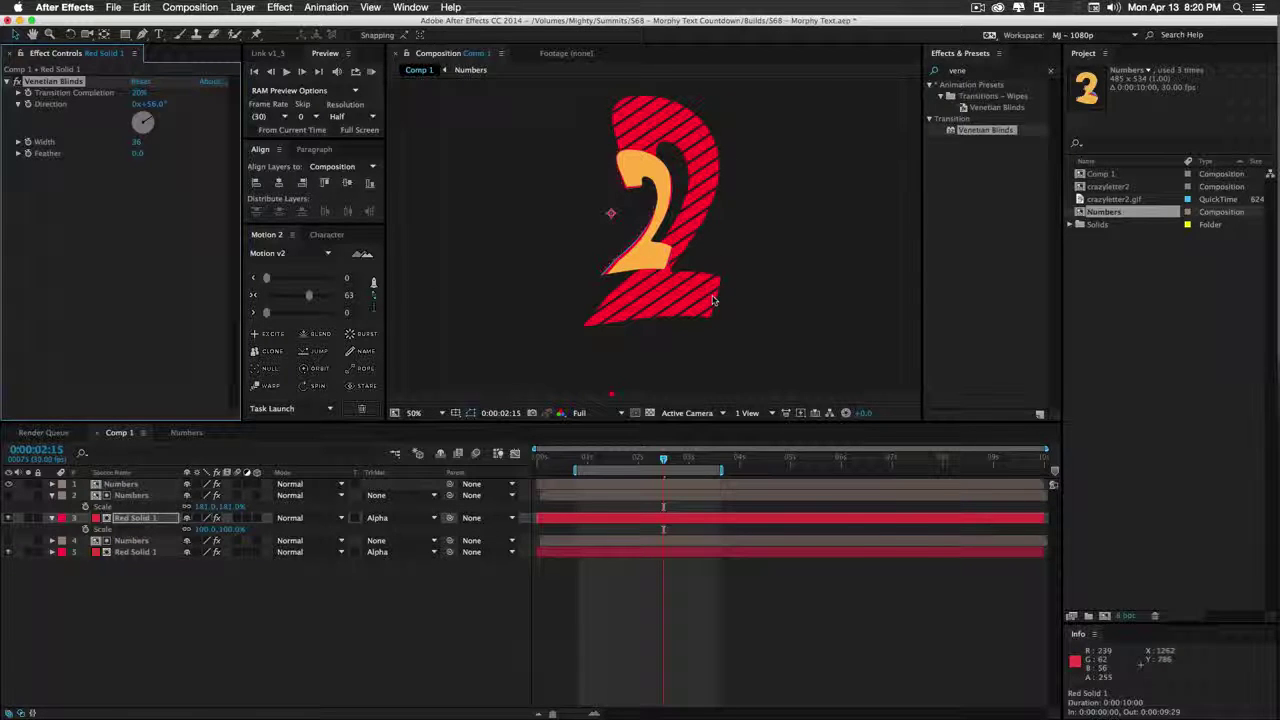
Set the Scale of the upper Numbers matte to 100%
click(148, 496)
click(204, 508)
text(1)
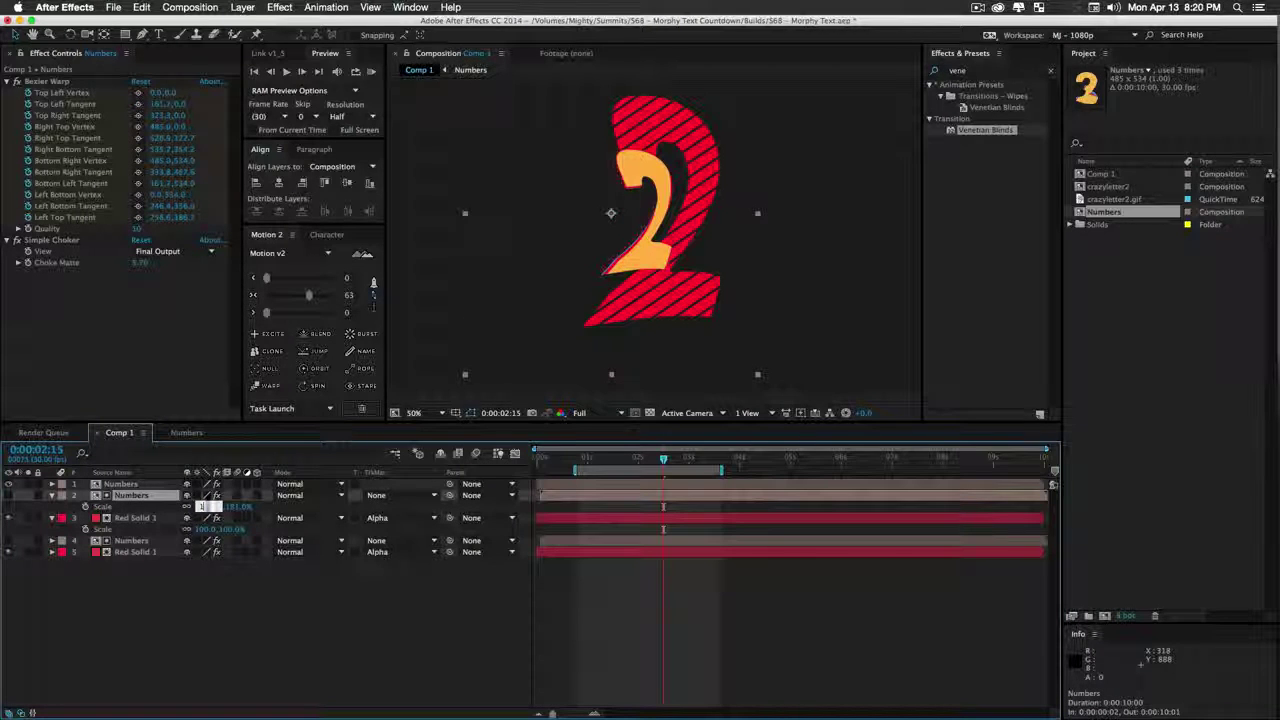
text(00)
key(Return)
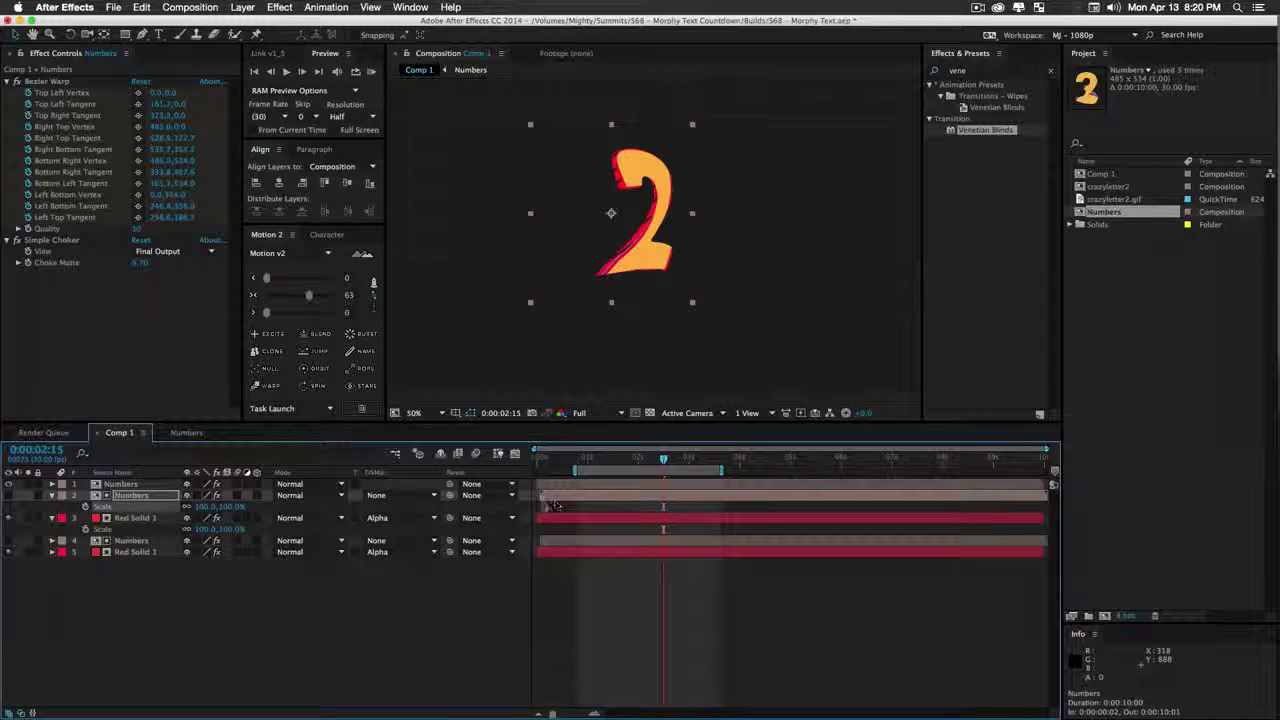
Reveal the top Numbers layer's keyframes and add 100% Scale keyframes on the upper Numbers matte at 0:00:01:05 and 0:00:01:01
click(143, 486)
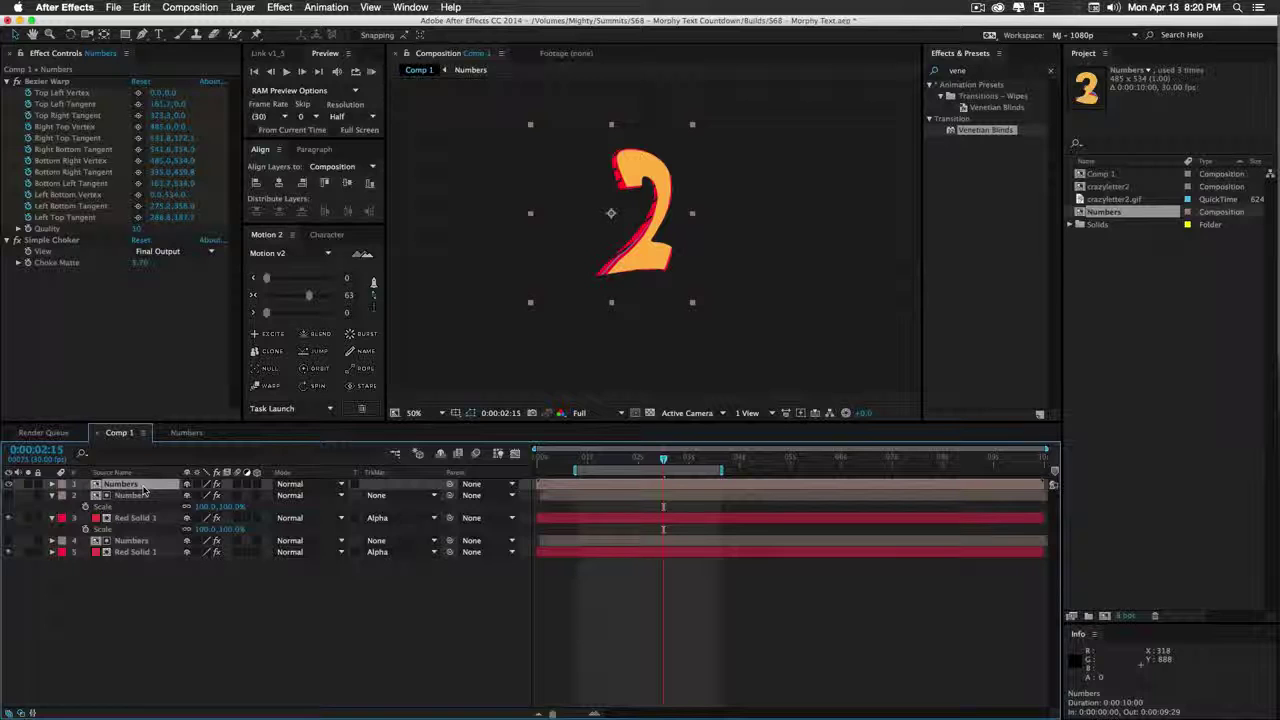
key(u)
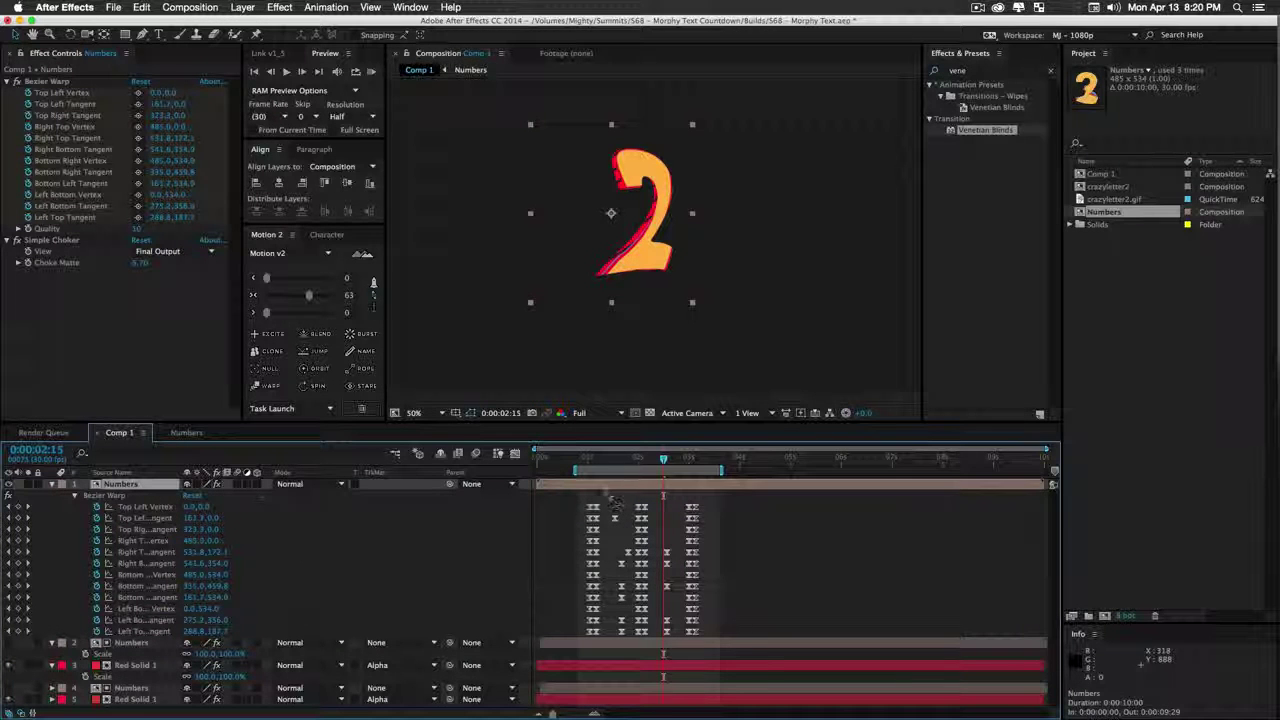
click(595, 460)
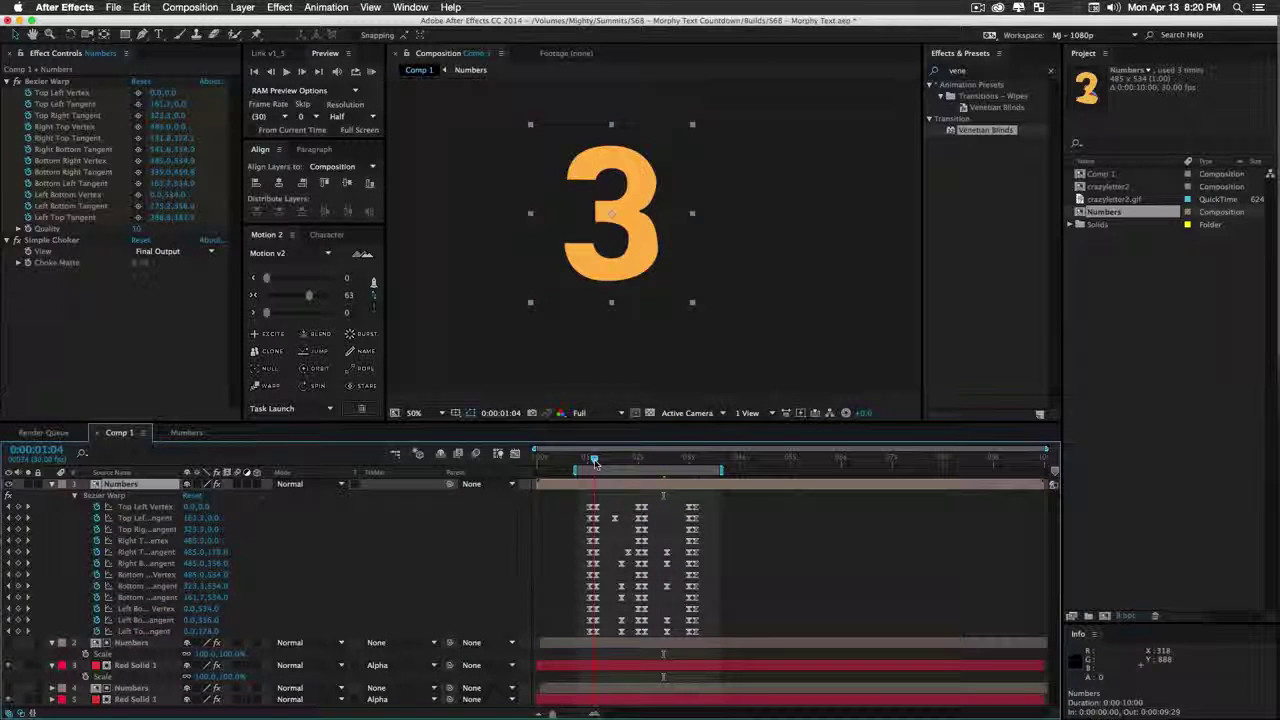
drag(593, 462, 596, 461)
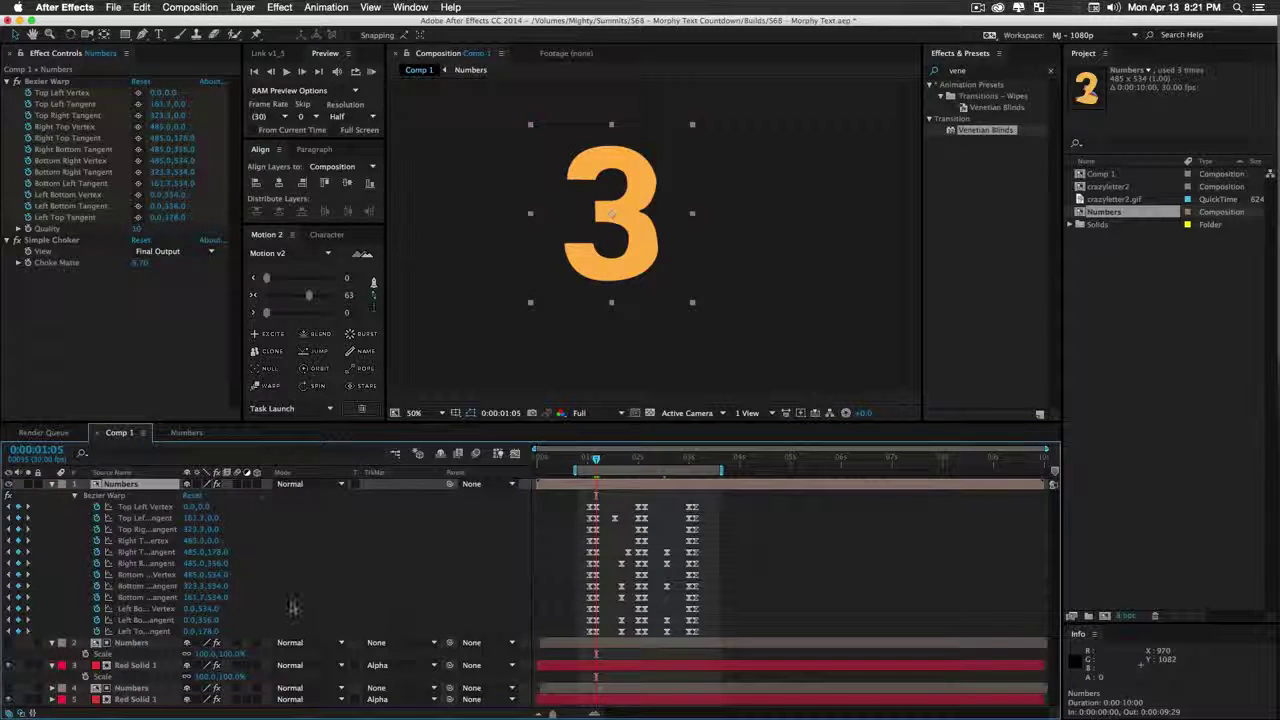
click(133, 643)
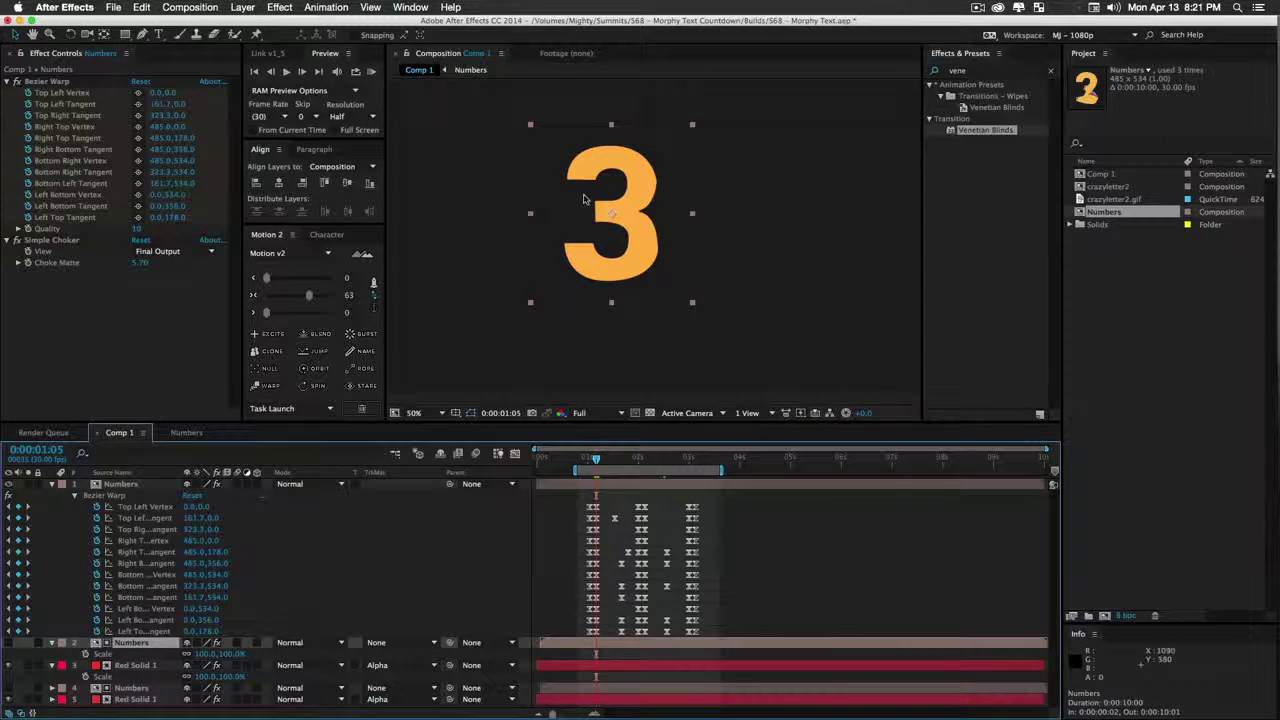
click(85, 655)
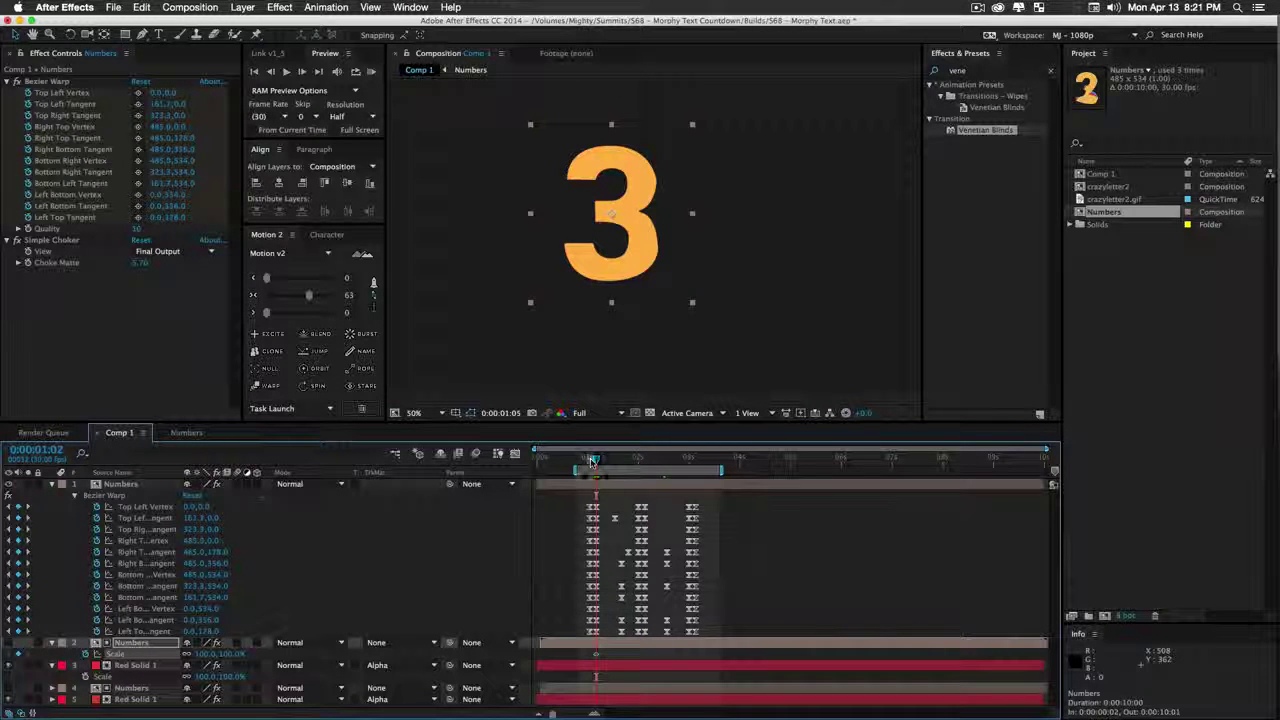
drag(592, 461, 588, 461)
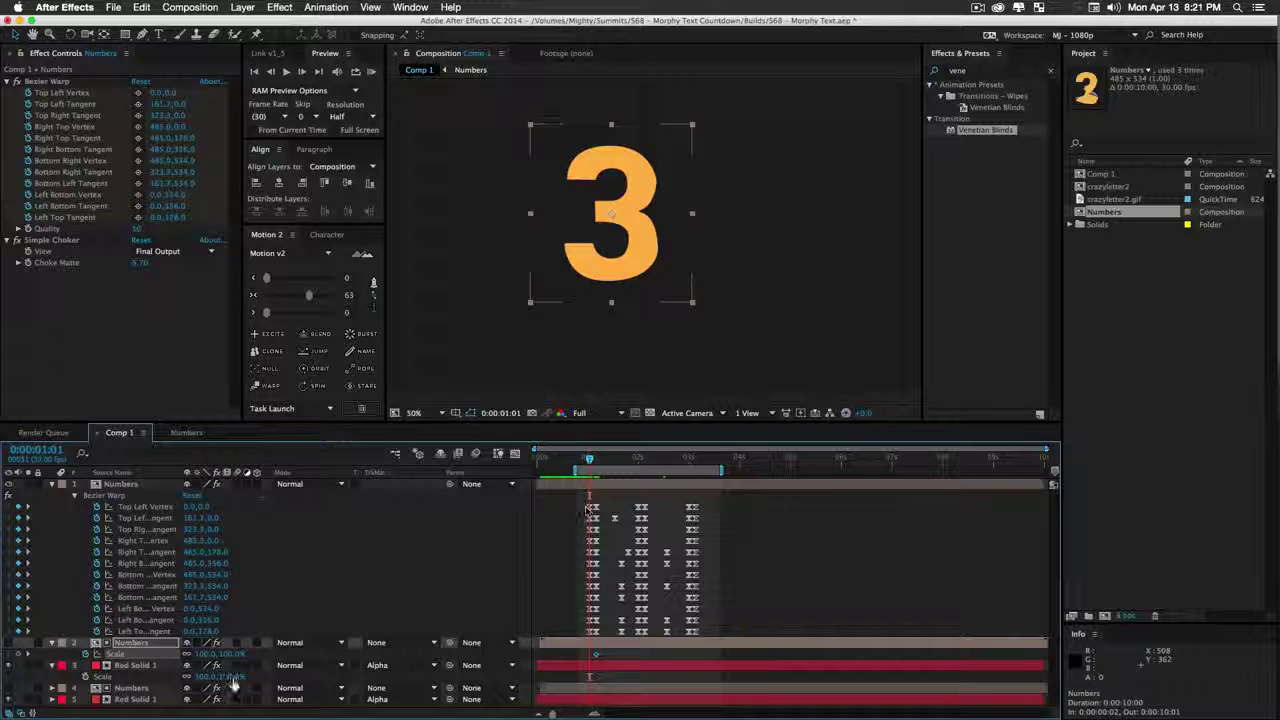
click(22, 655)
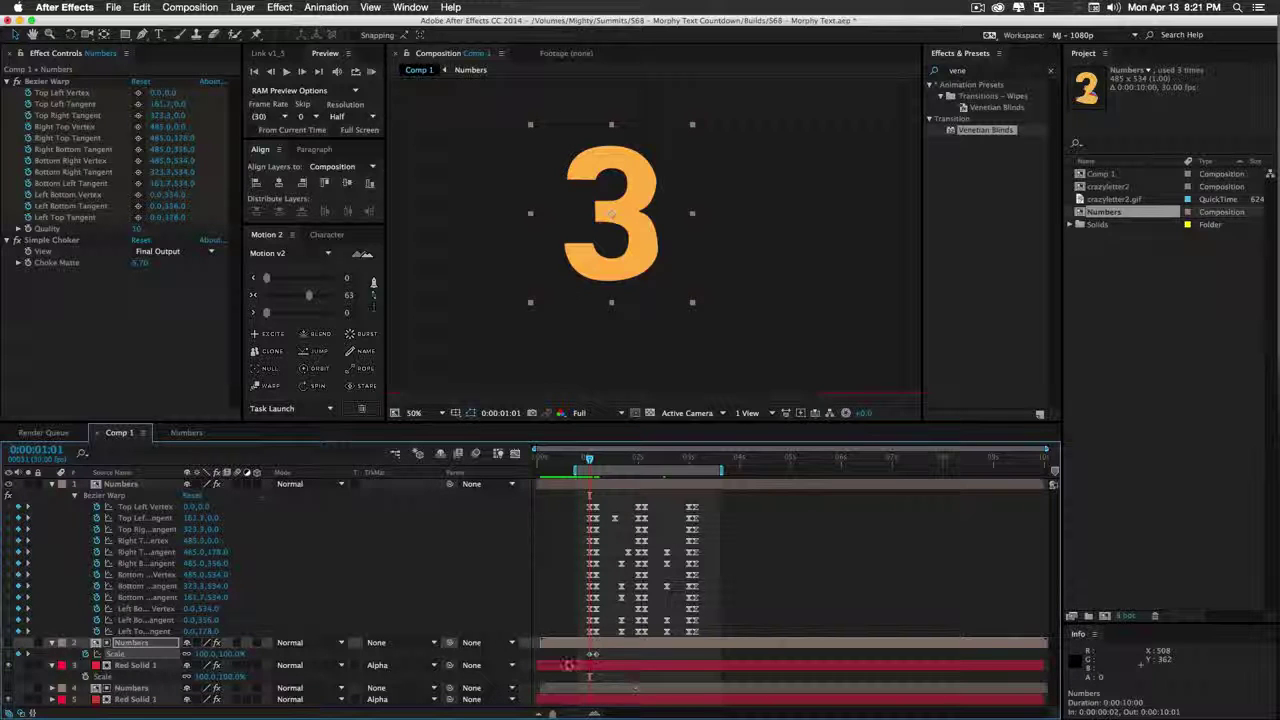
Copy the upper matte's two Scale keyframes and paste them at 0:00:02:00 and 0:00:03:00
drag(574, 657, 608, 660)
key(ctrl+c)
click(637, 459)
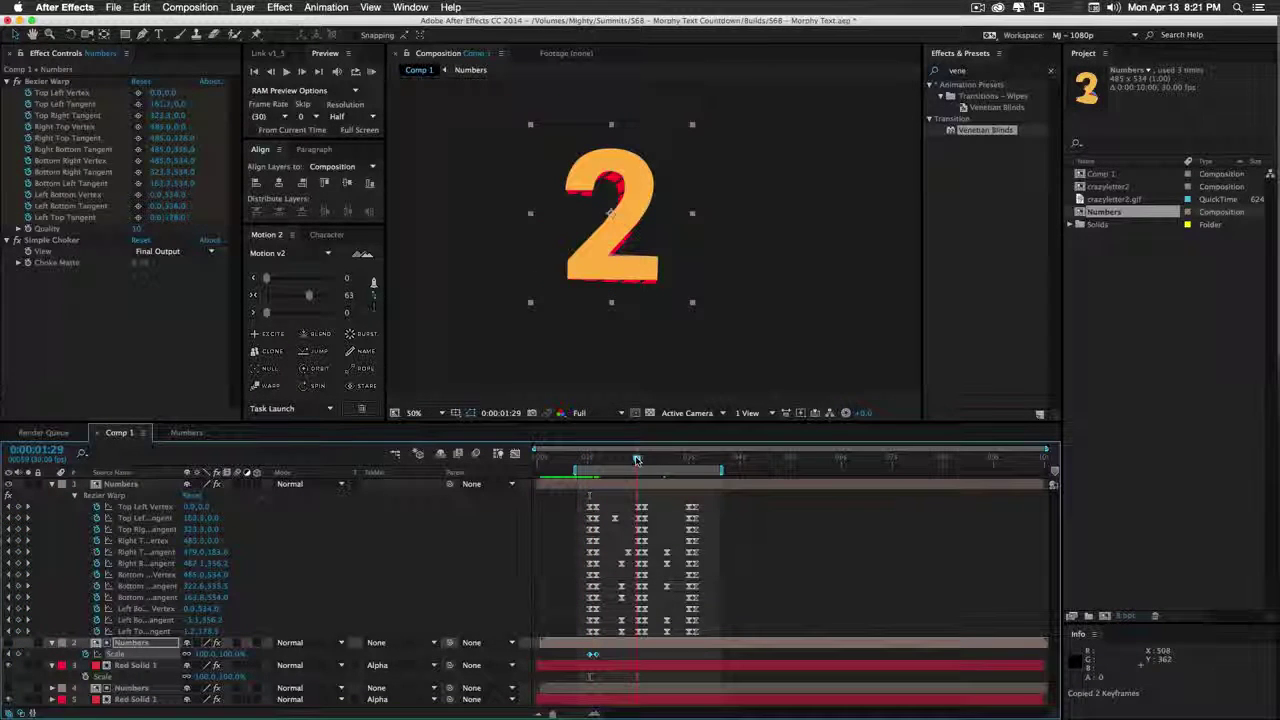
key(ctrl+v)
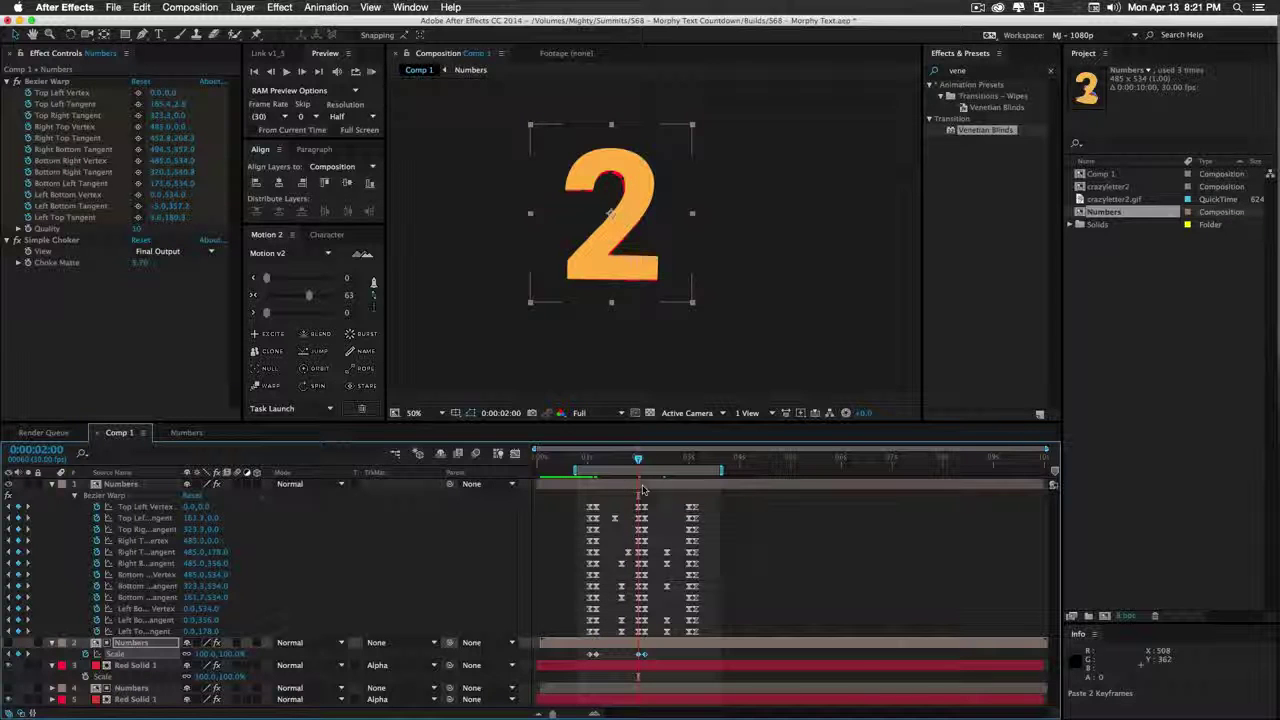
click(687, 460)
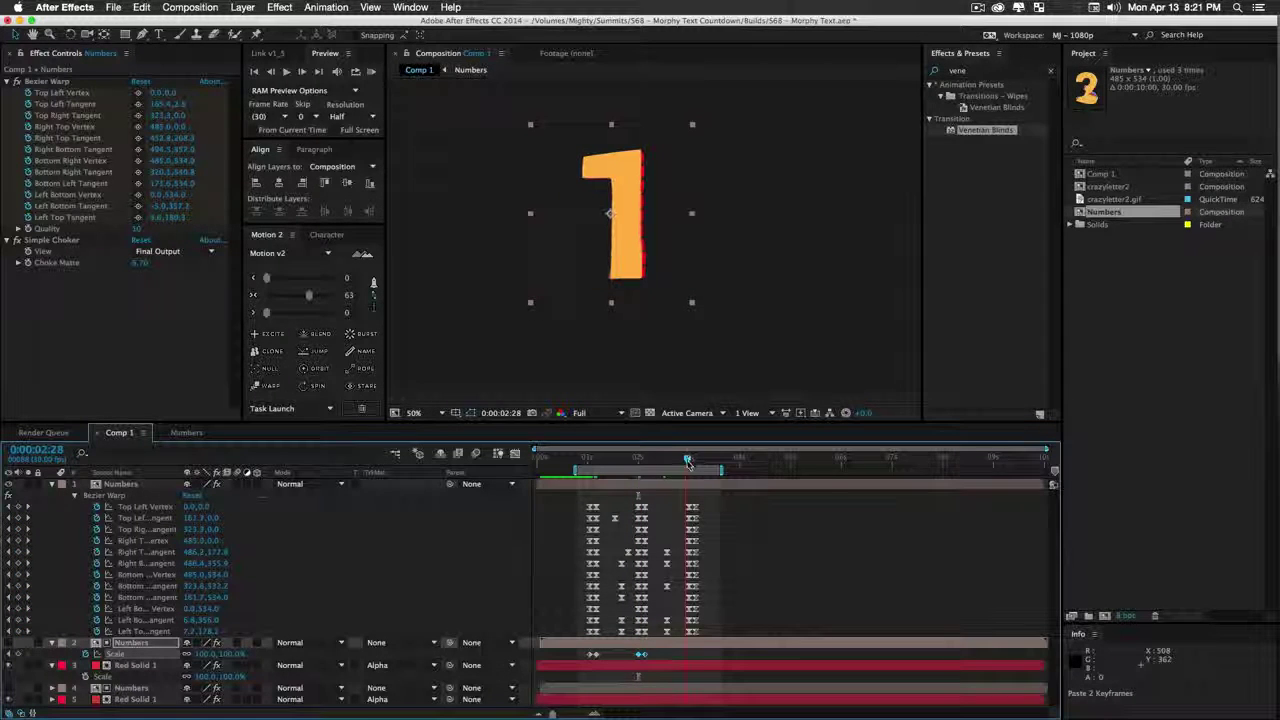
key(Page_Down)
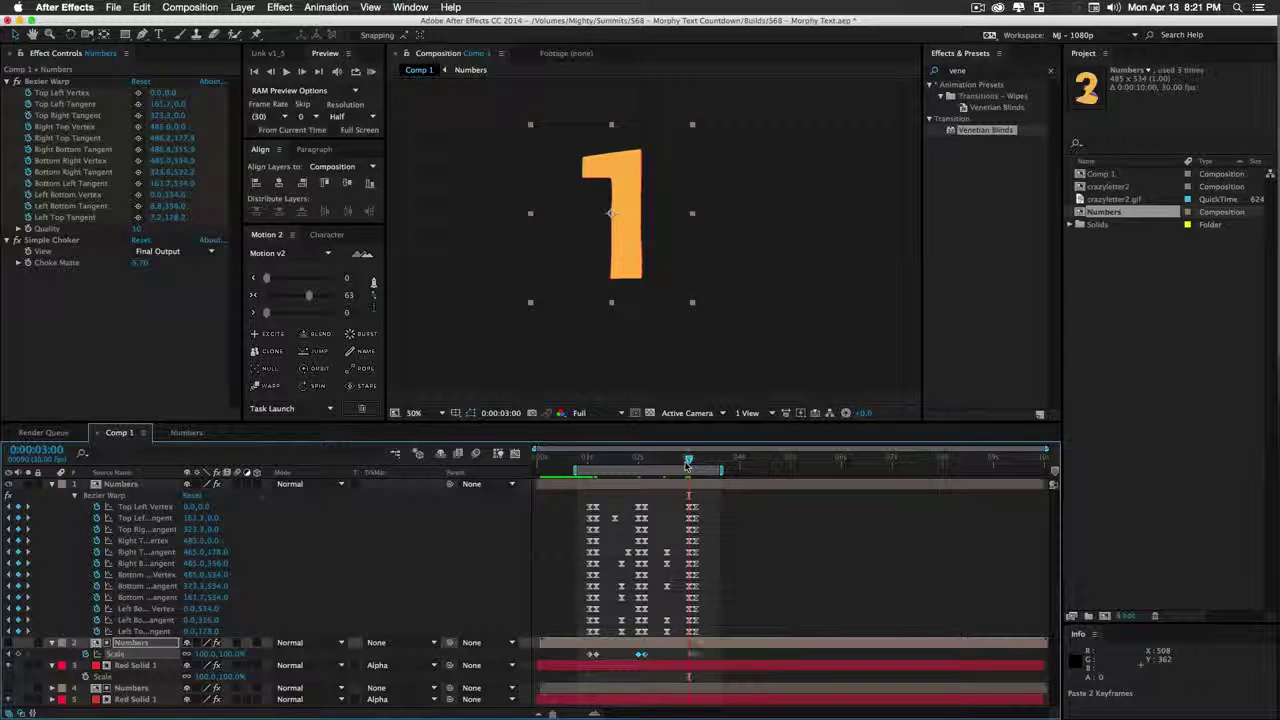
Keyframe the upper Numbers matte's Scale to about 123.9% at 0:00:01:13 and 72.2% at 0:00:02:12
click(616, 460)
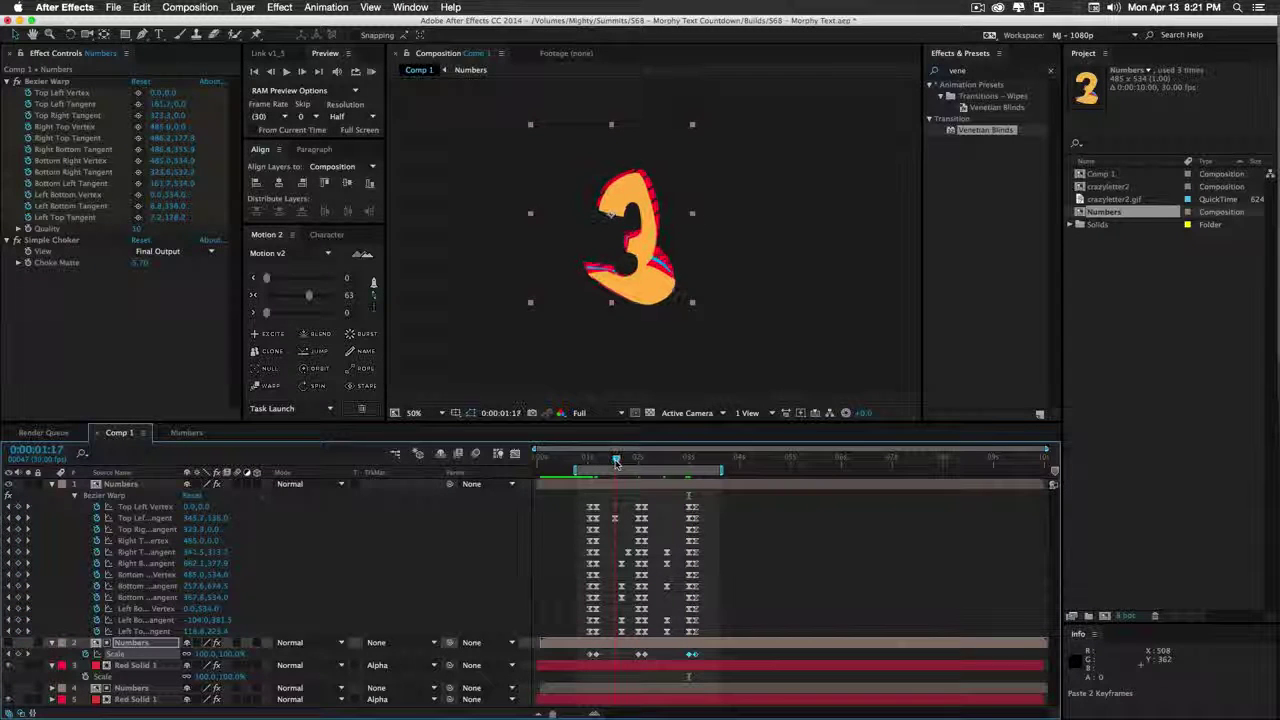
mouse_move(616, 460)
mouse_down()
mouse_move(593, 461)
mouse_move(609, 465)
mouse_up()
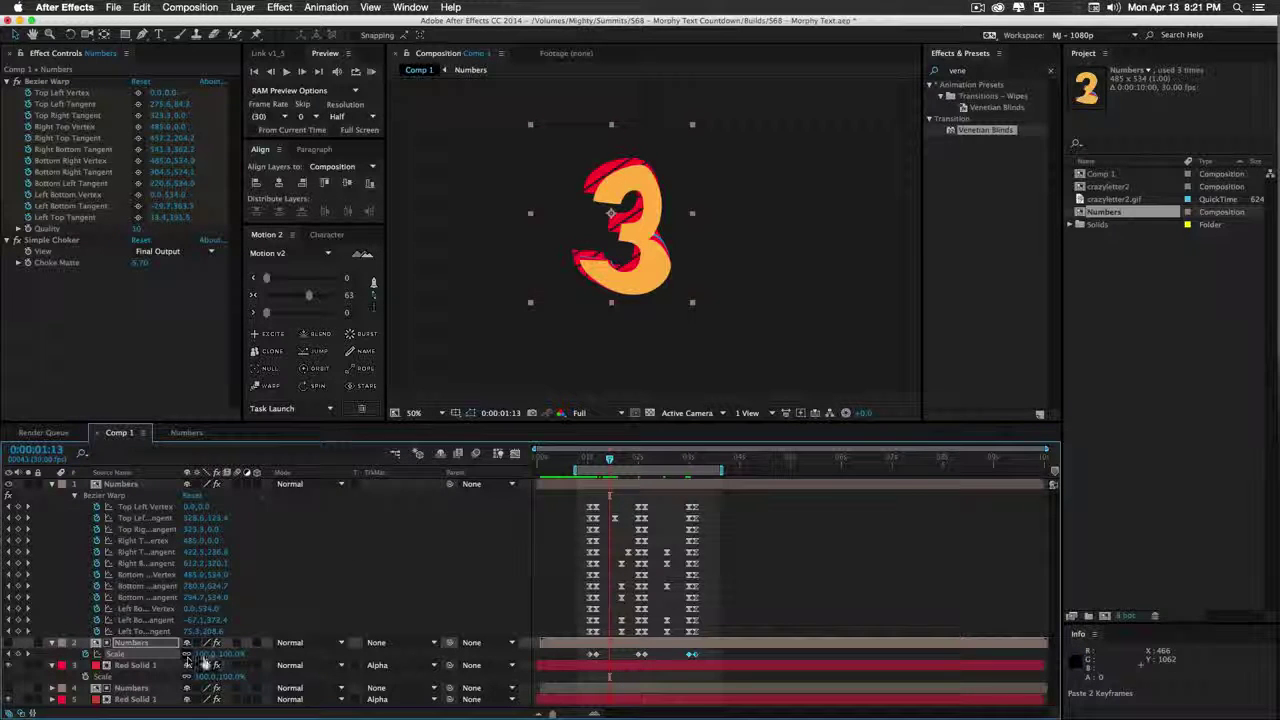
drag(219, 653, 328, 650)
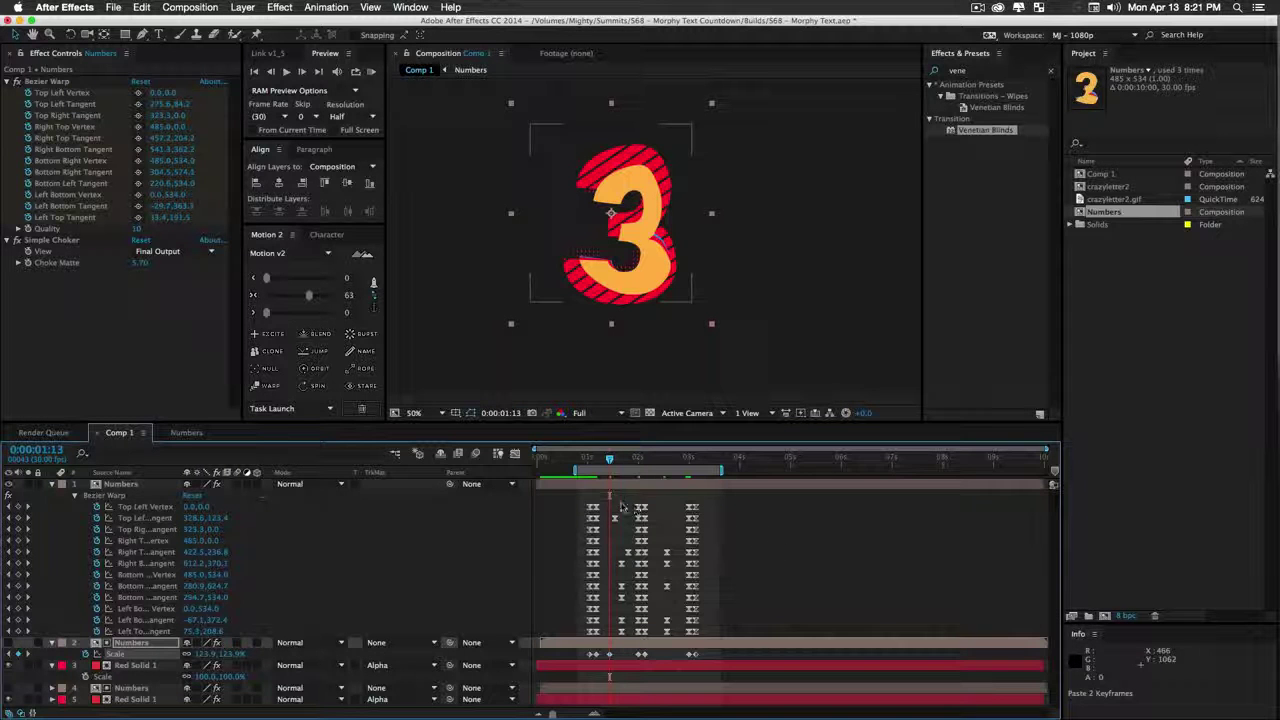
drag(609, 459, 659, 462)
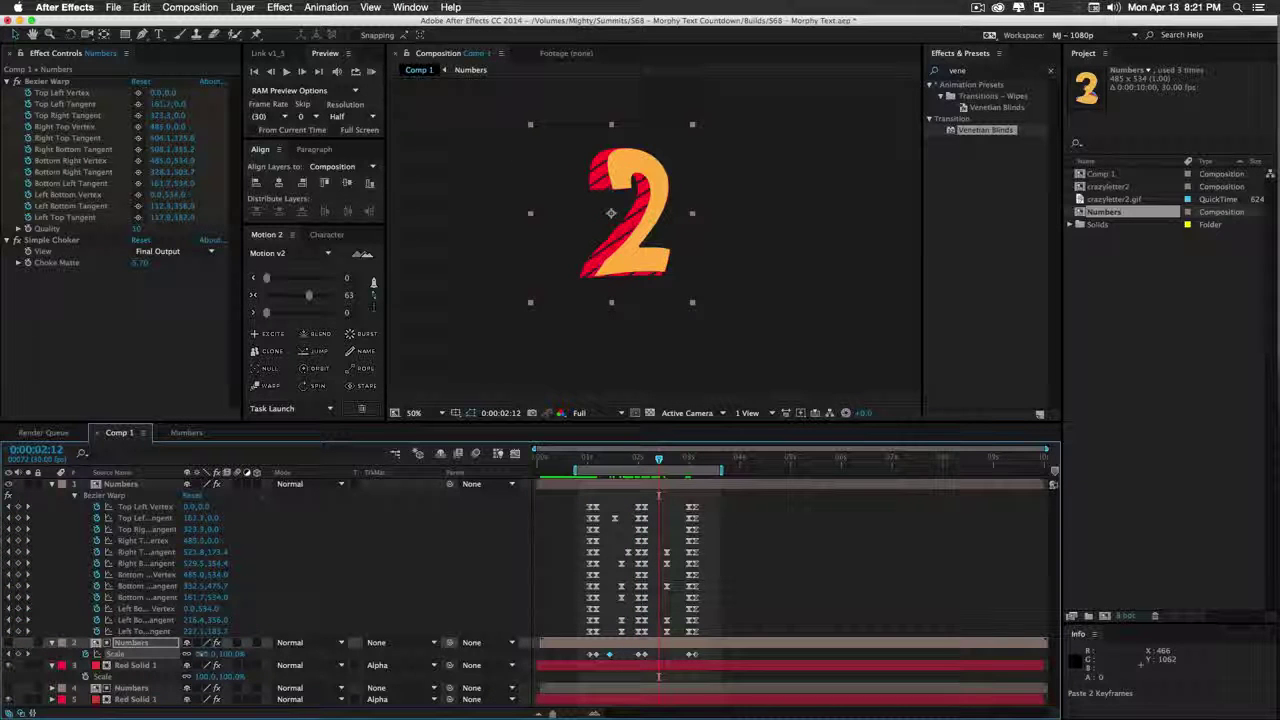
drag(201, 654, 43, 681)
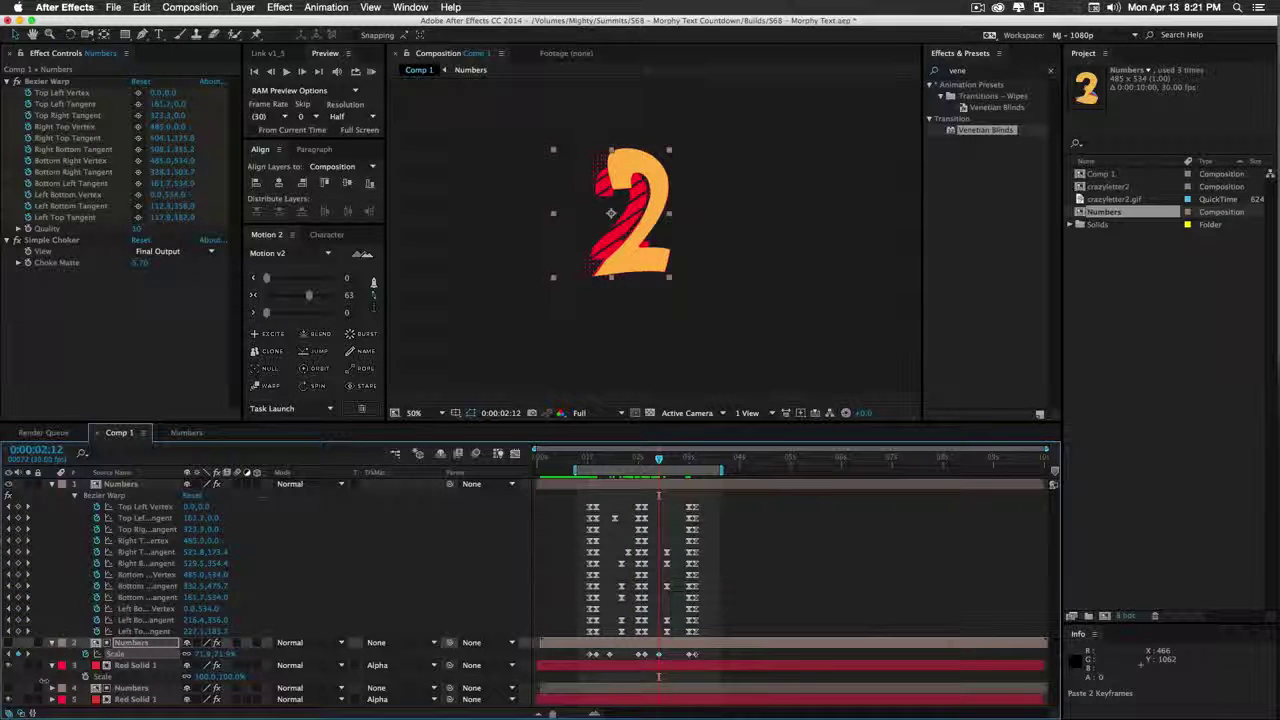
Recolor the red Venetian Blinds solid to blue, saving it as a new solid
click(130, 665)
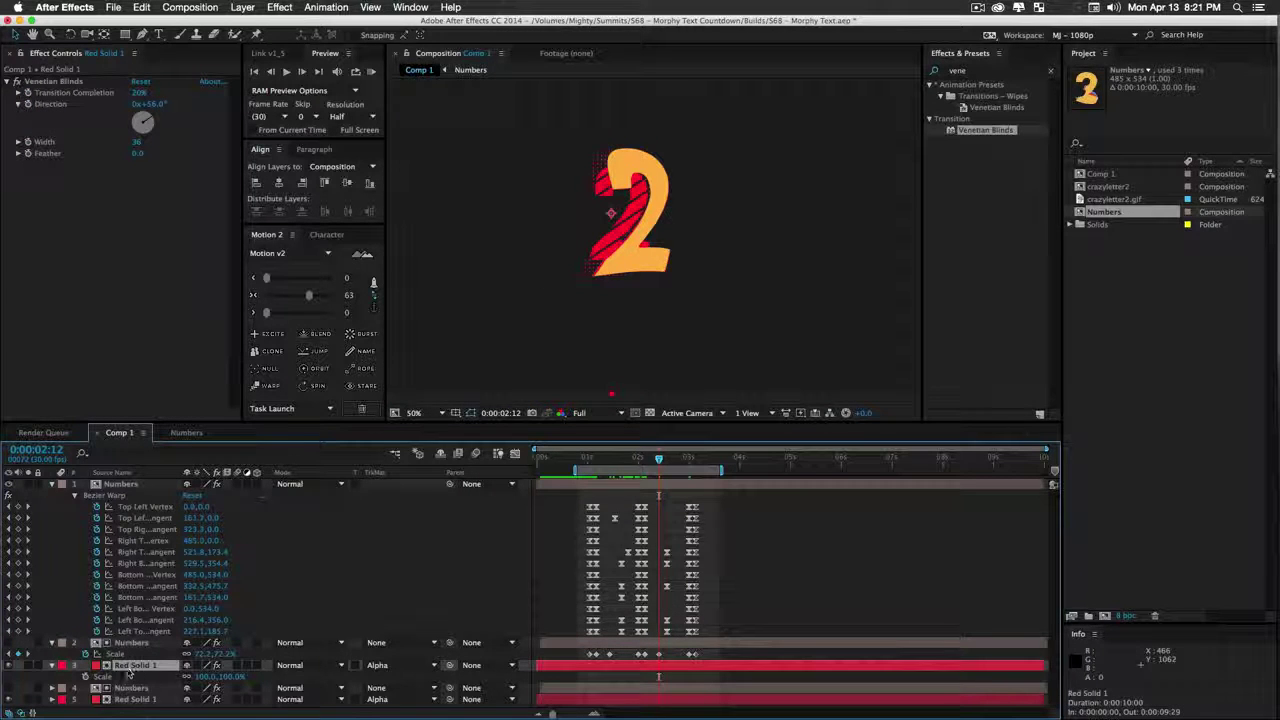
key(super+shift+y)
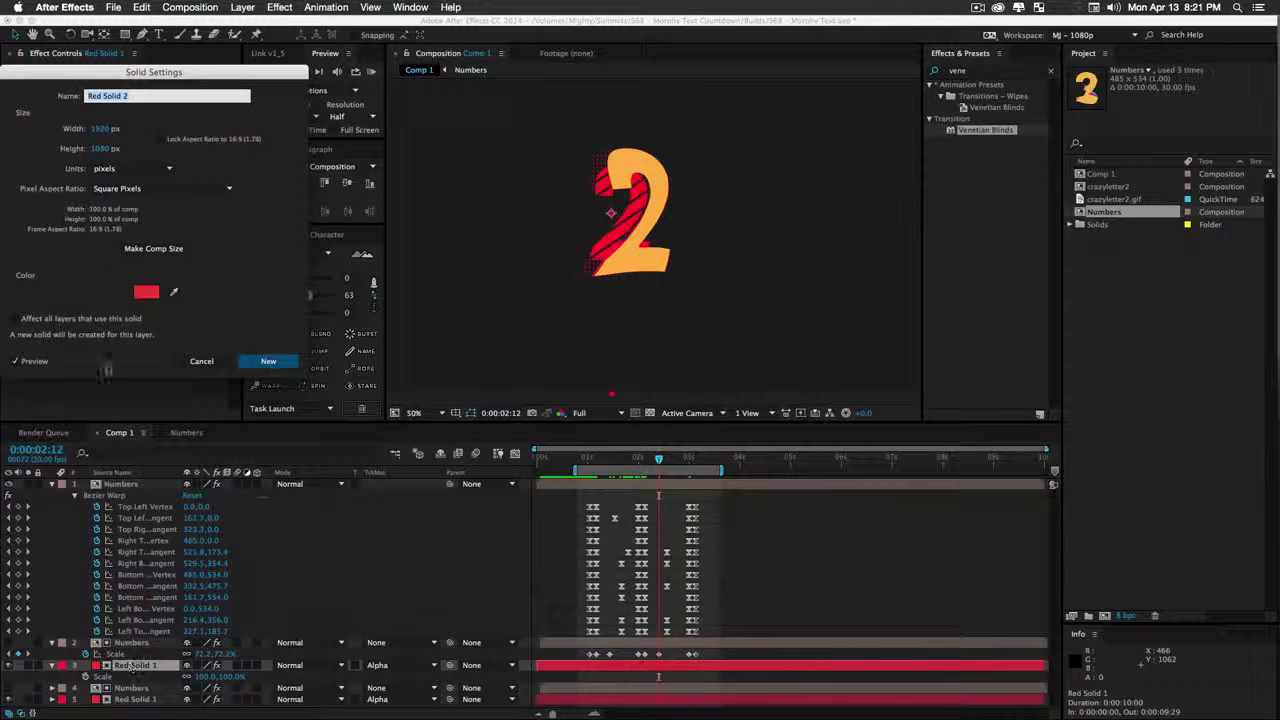
click(146, 291)
drag(357, 232, 357, 250)
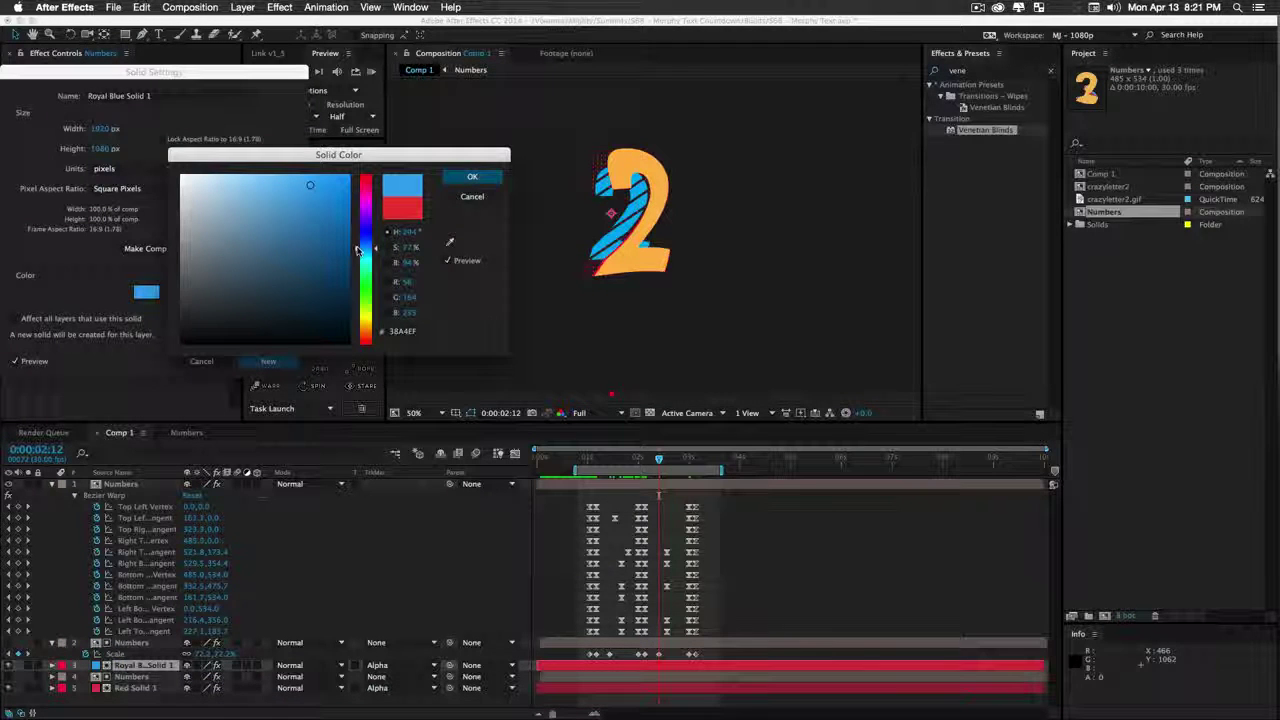
click(472, 177)
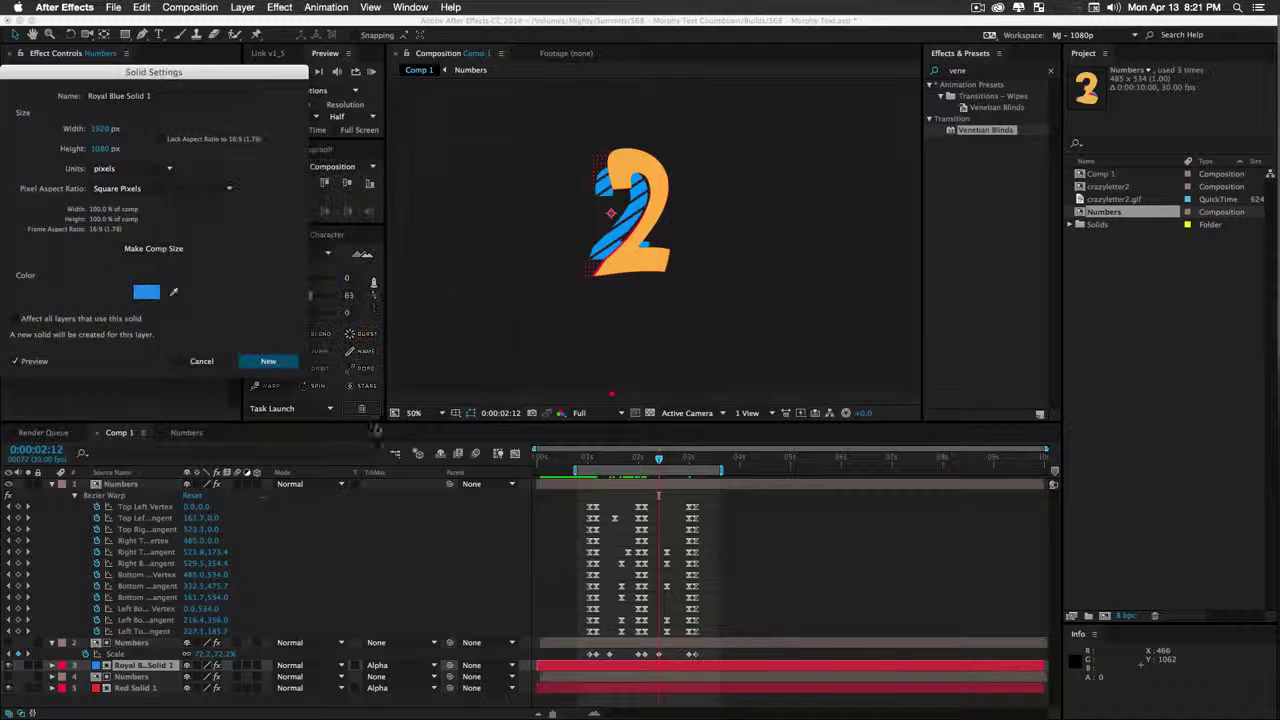
click(268, 361)
Try the Color Burn and Linear Dodge blending modes on the blue striped solid
click(315, 665)
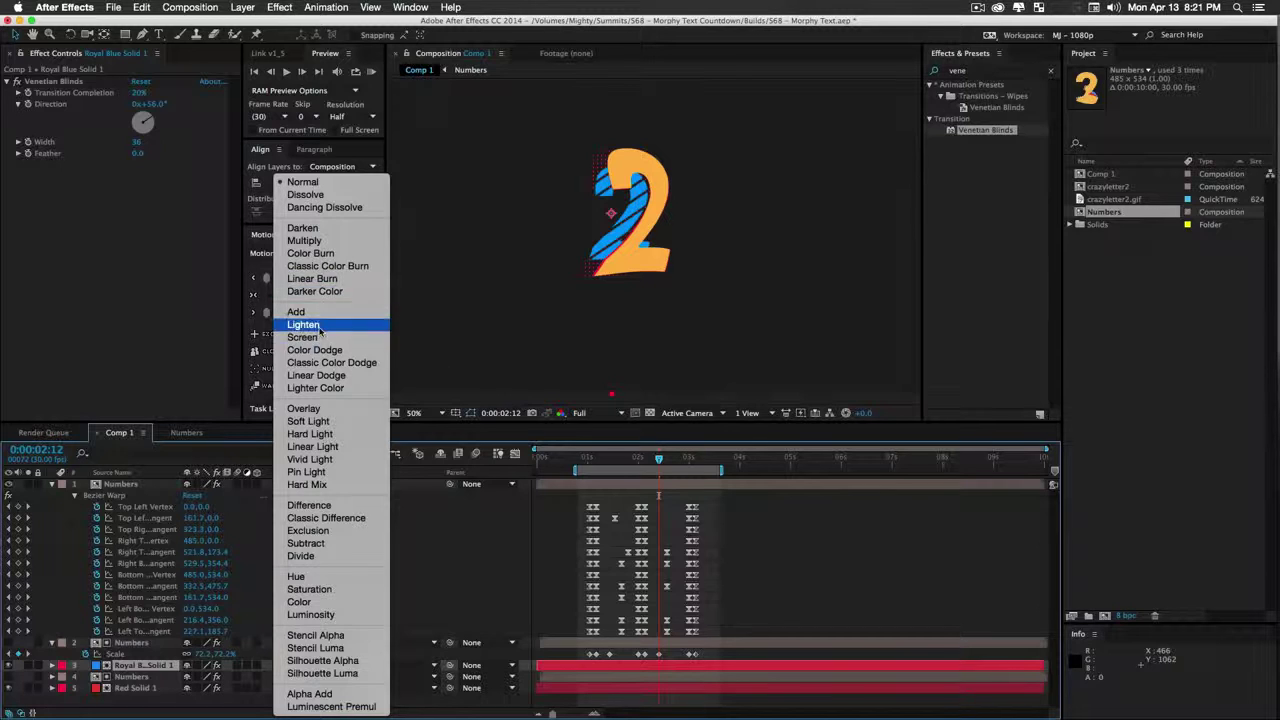
click(318, 253)
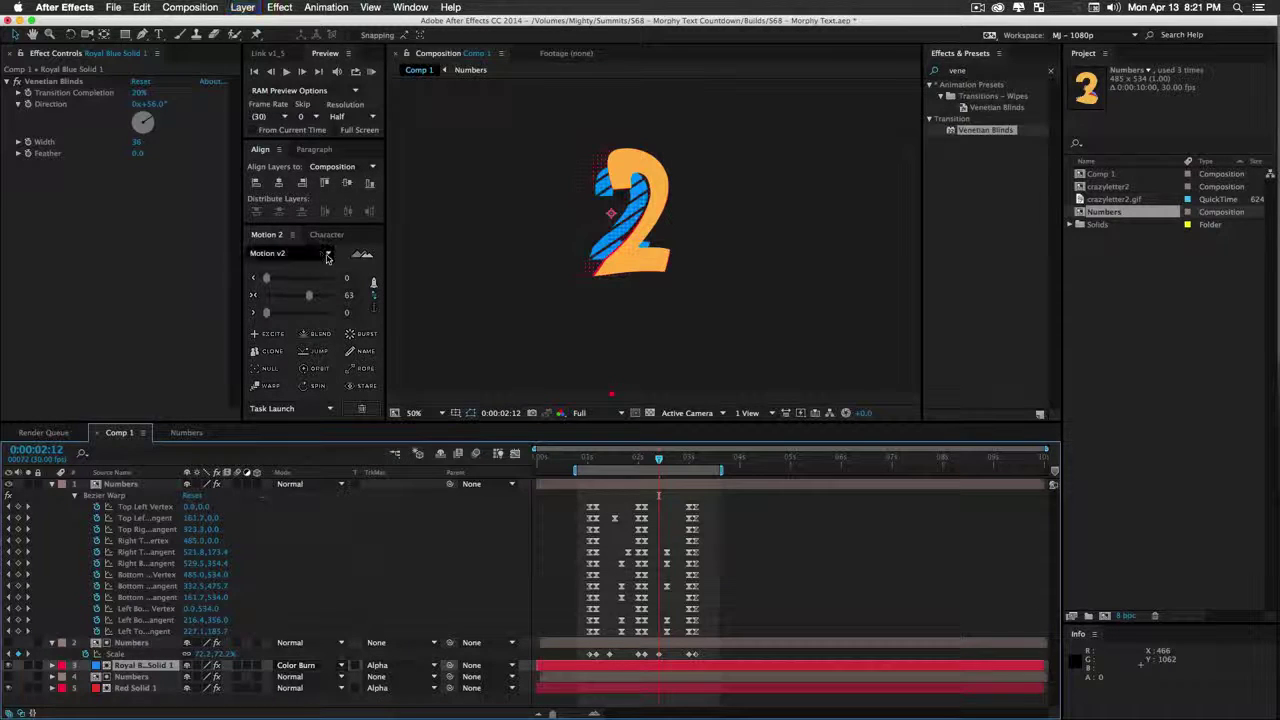
click(318, 665)
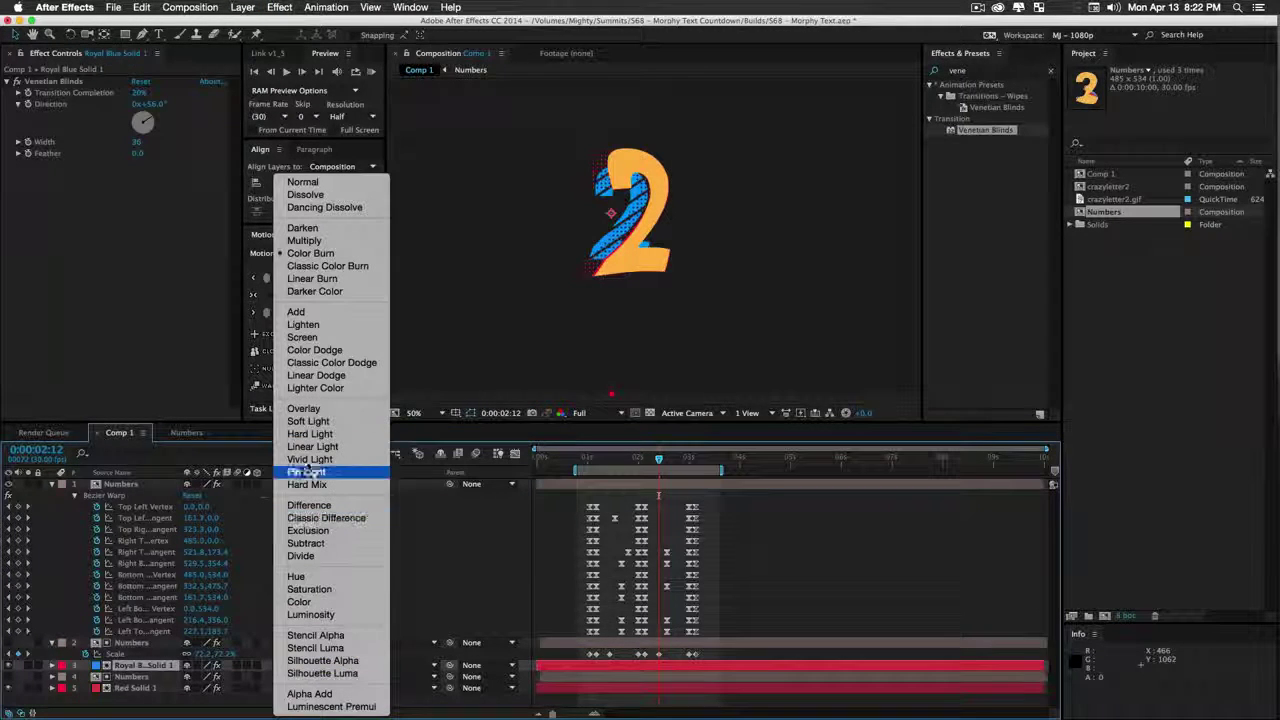
click(308, 376)
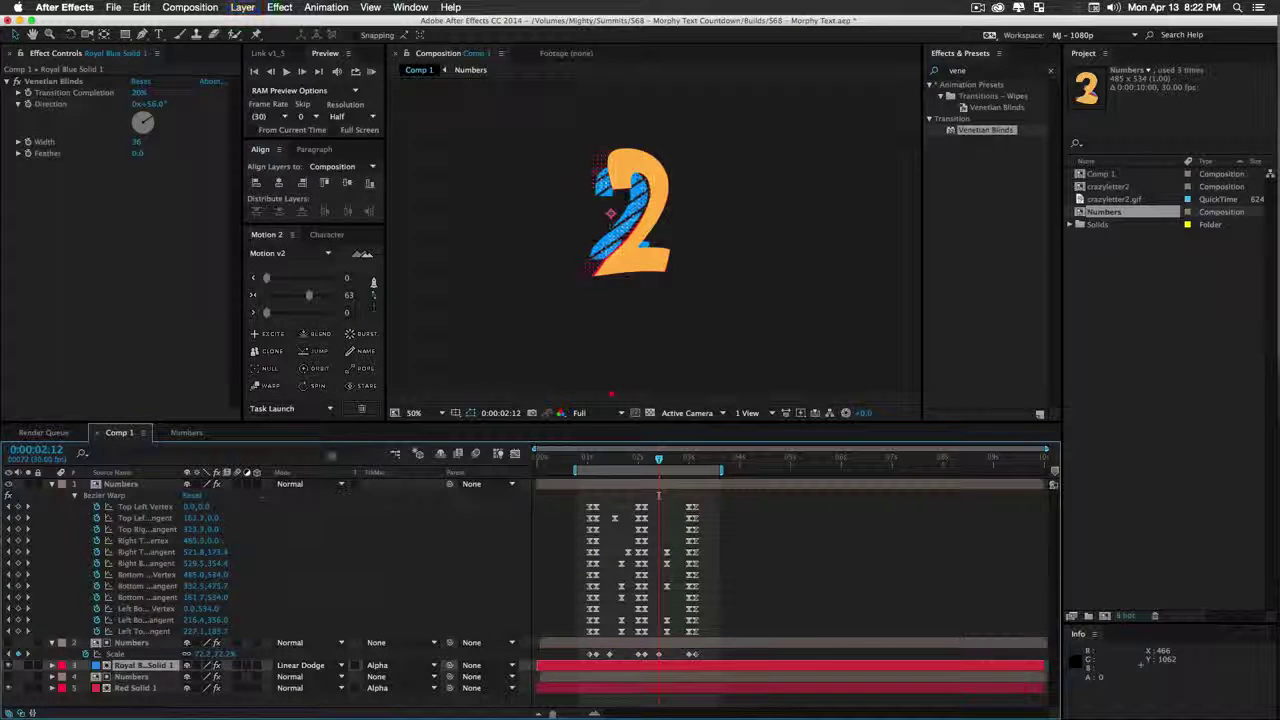
Collapse the properties of all layers and return the blue solid's blending mode to Normal
key(super+a)
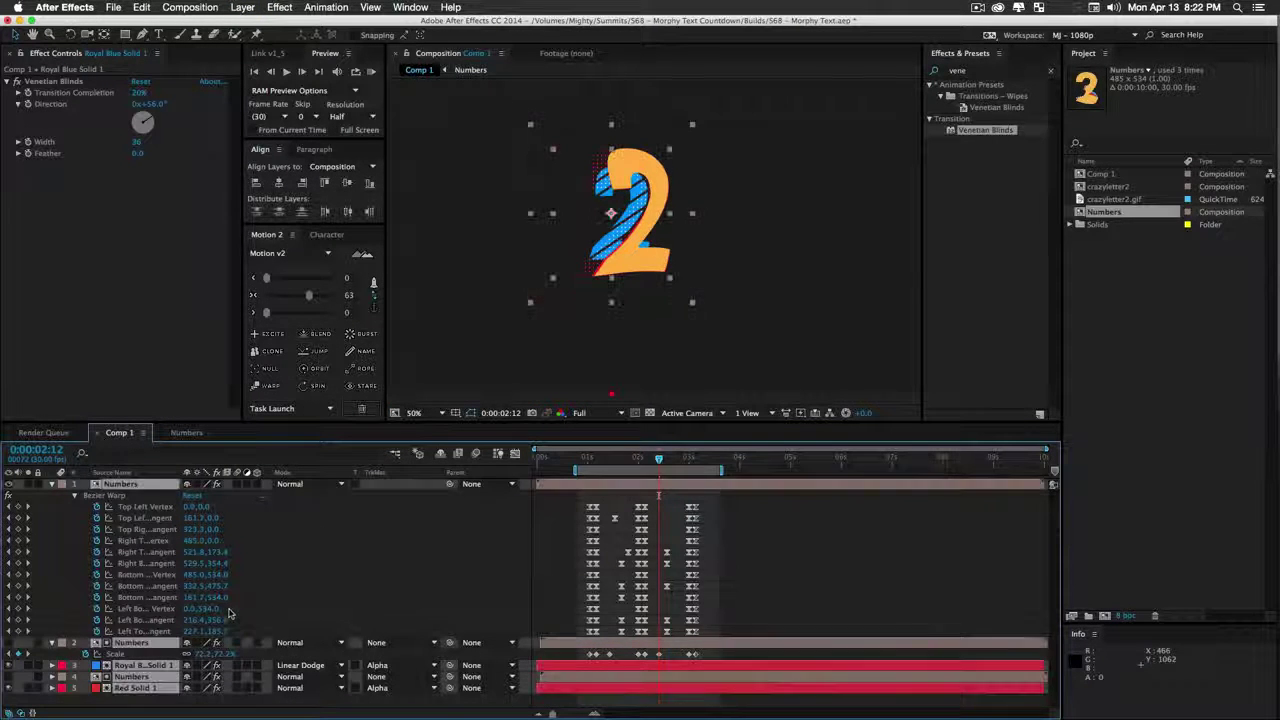
key(u)
click(186, 666)
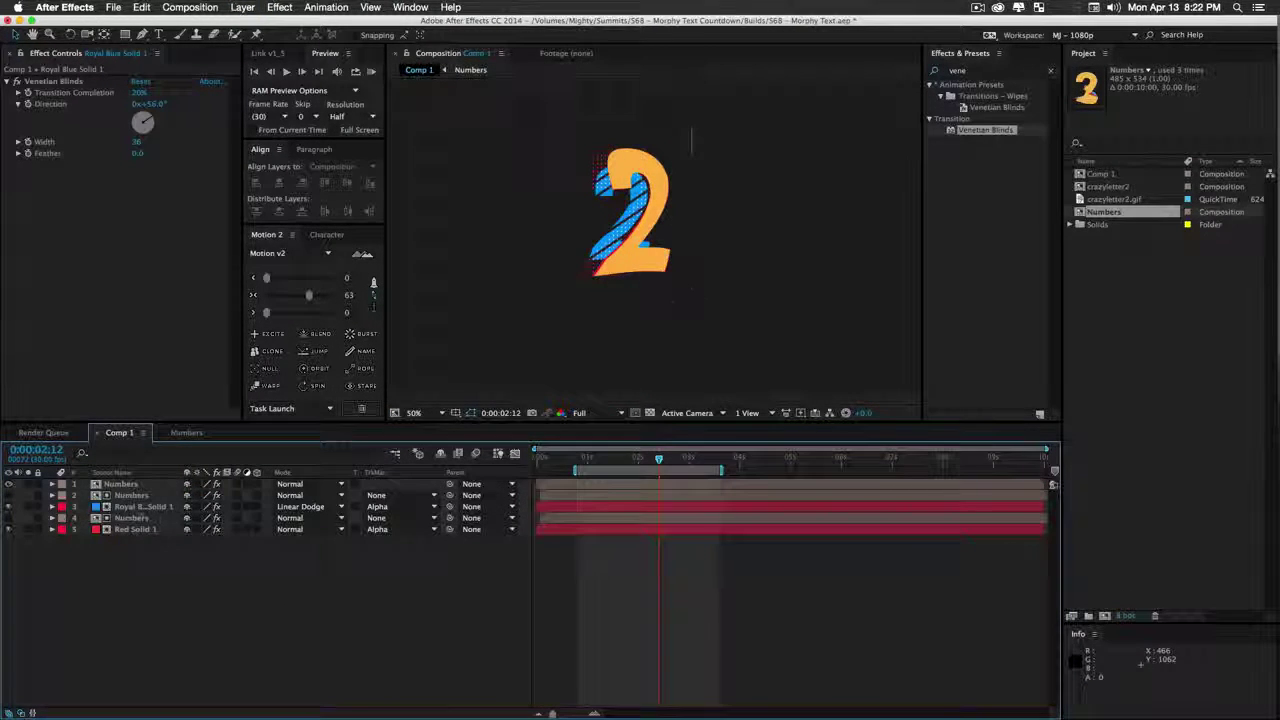
click(330, 507)
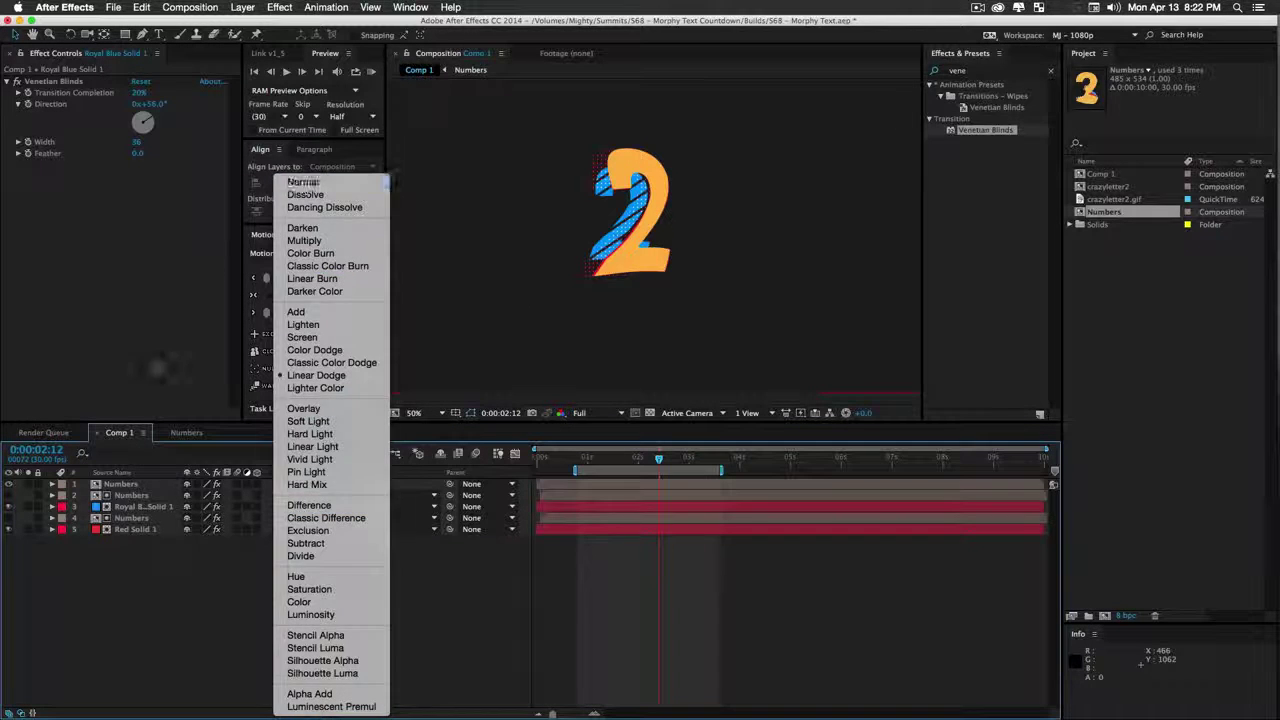
click(303, 182)
Move the blue solid and its Numbers matte together to the bottom of the layer stack
click(140, 507)
shift+click(130, 495)
drag(146, 504, 138, 543)
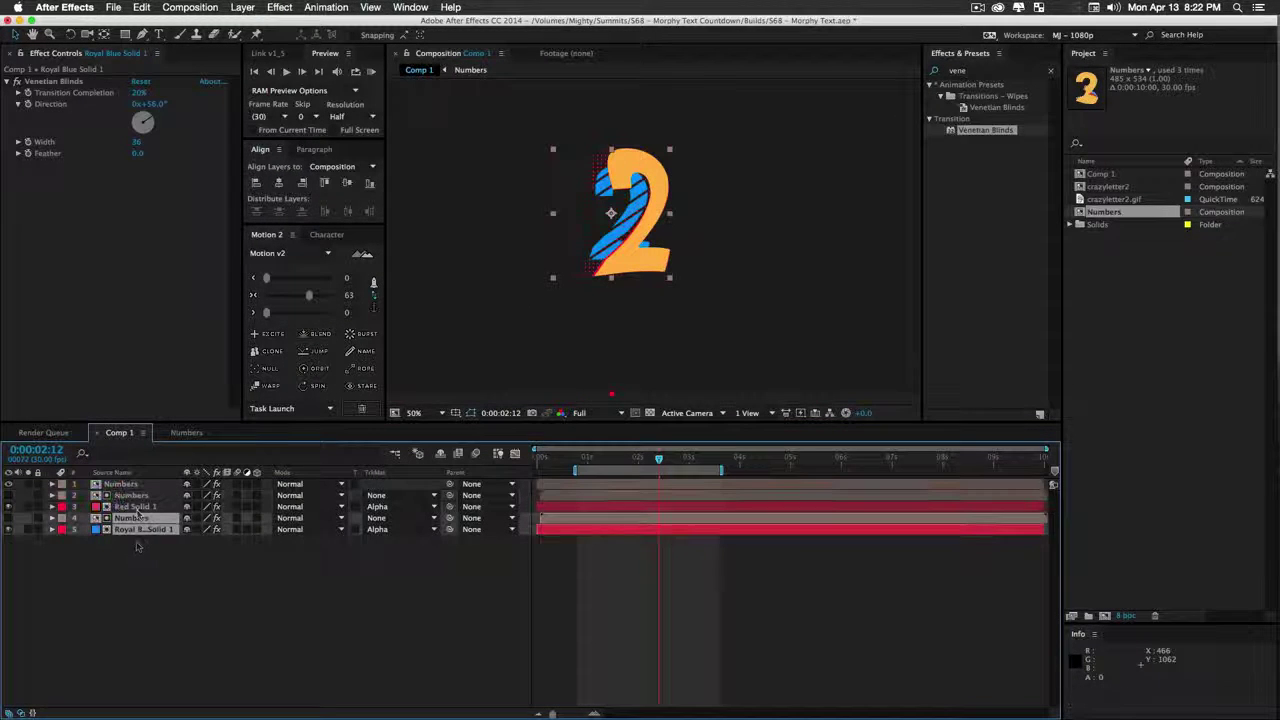
Try the Lighter Color and Linear Burn blending modes on the red dotted solid, then set it to Linear Dodge
click(134, 507)
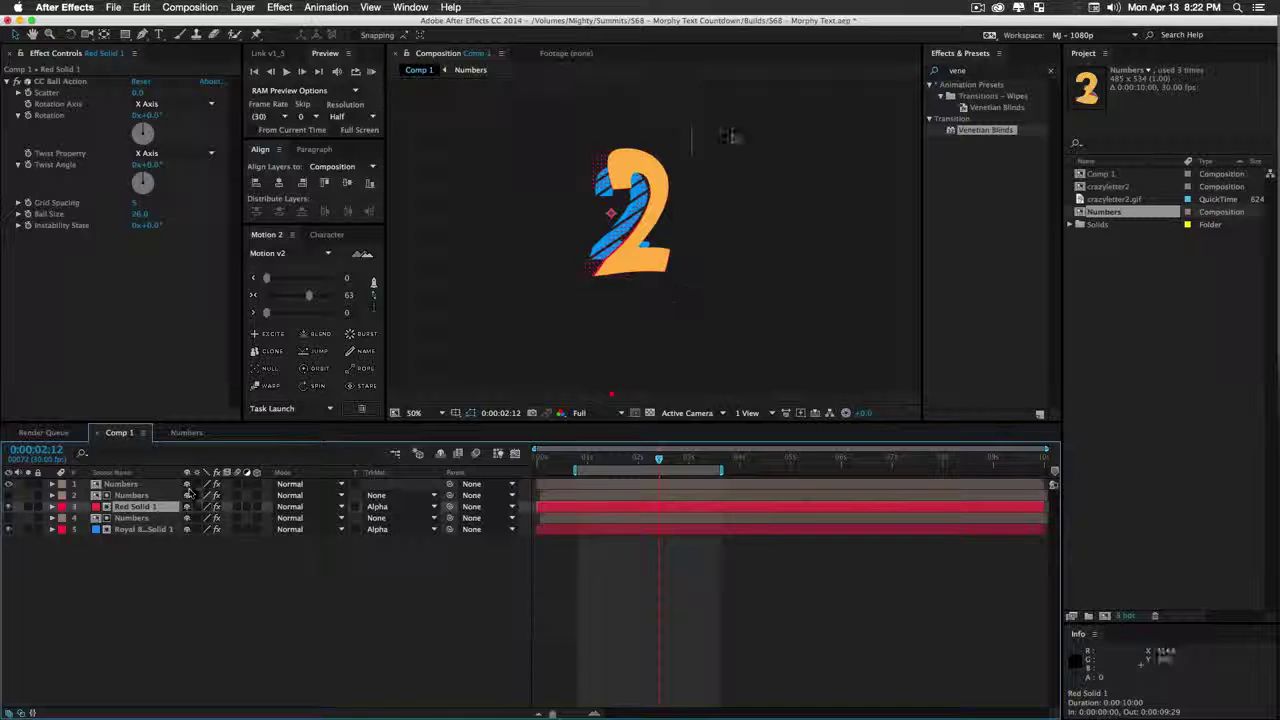
click(330, 507)
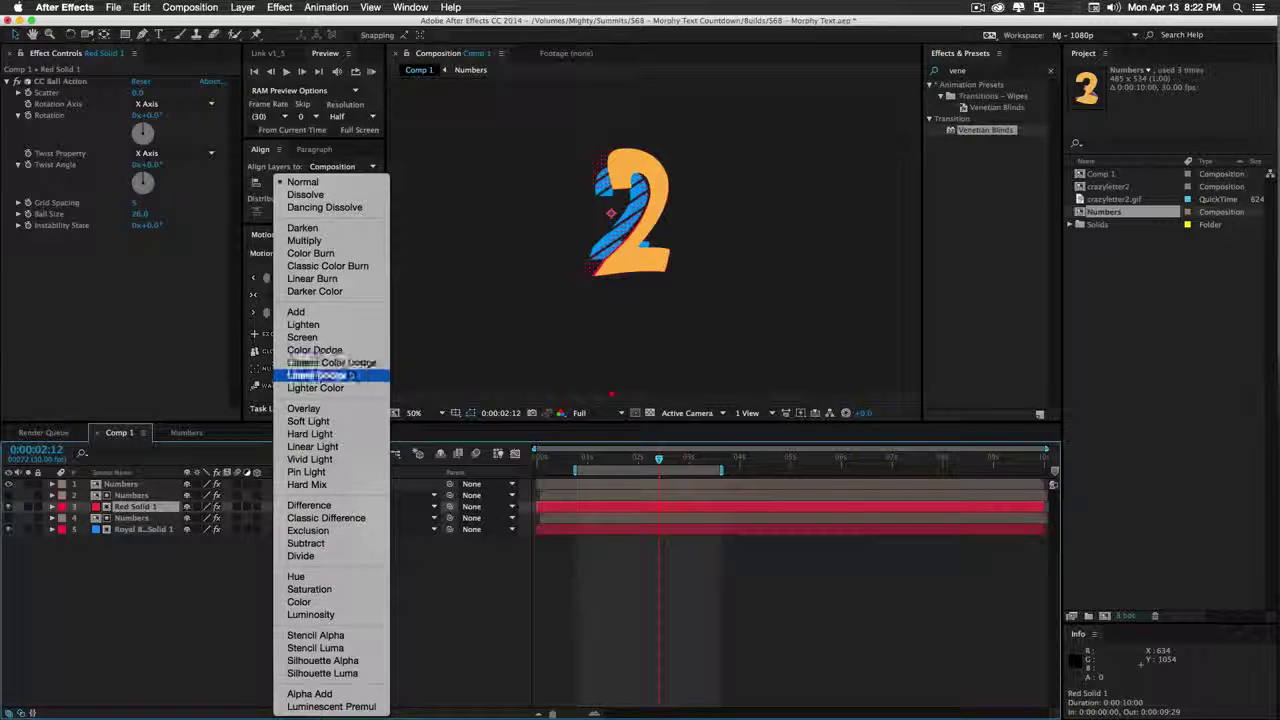
click(318, 388)
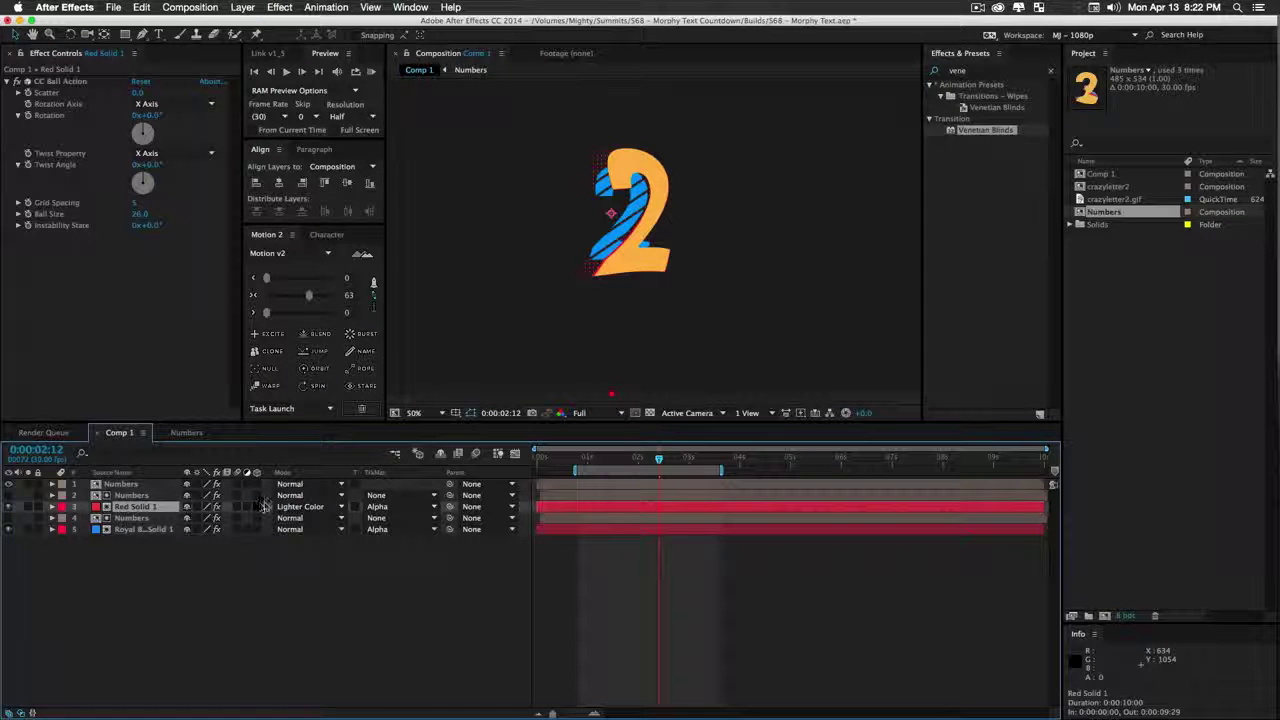
click(305, 507)
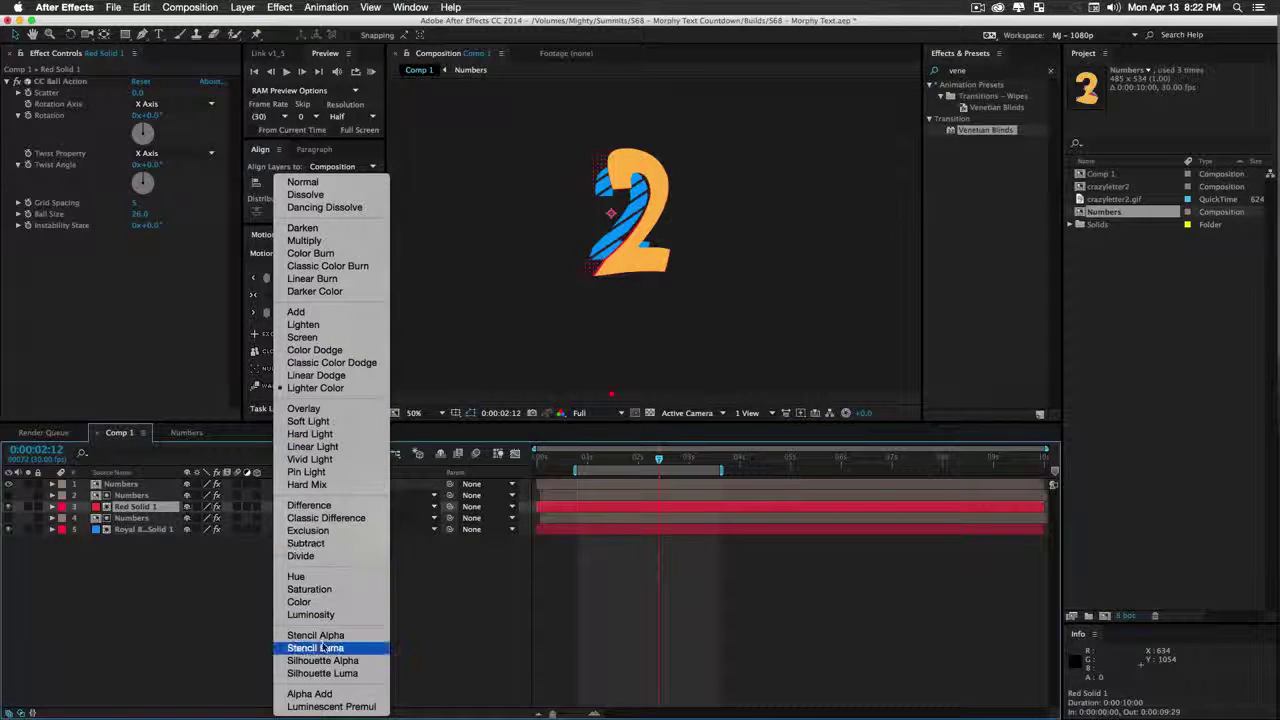
click(318, 280)
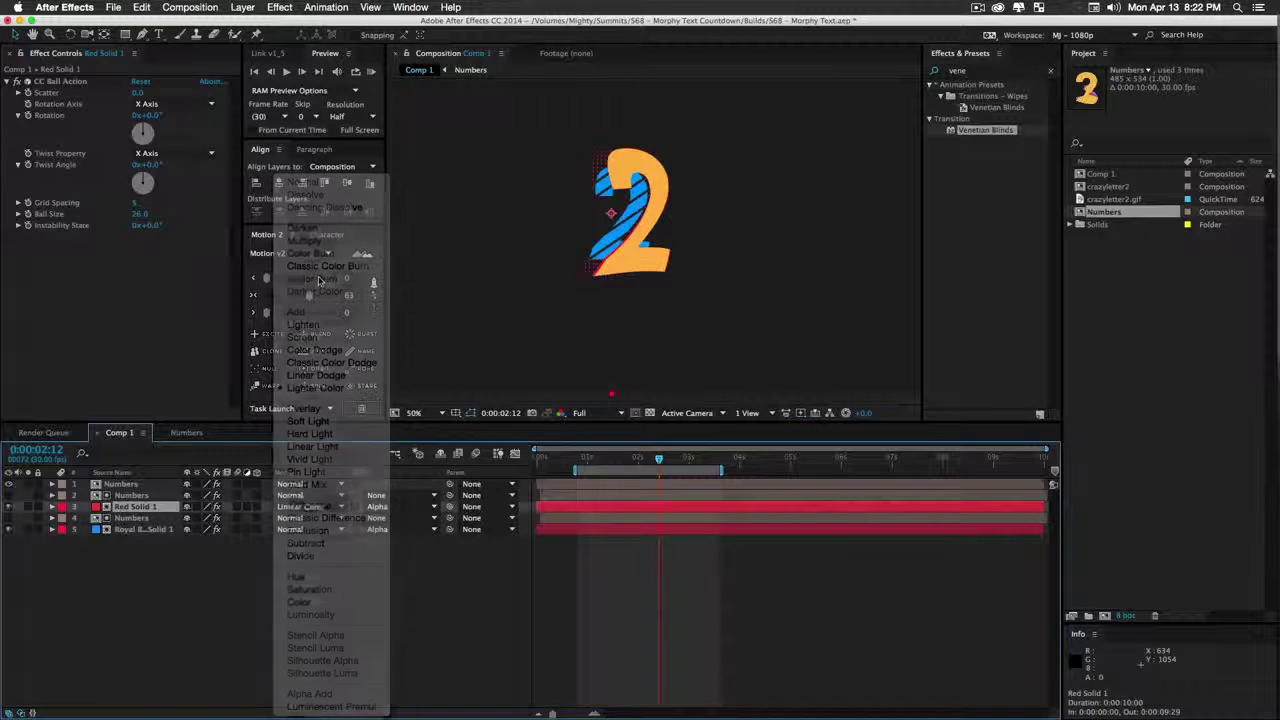
click(320, 509)
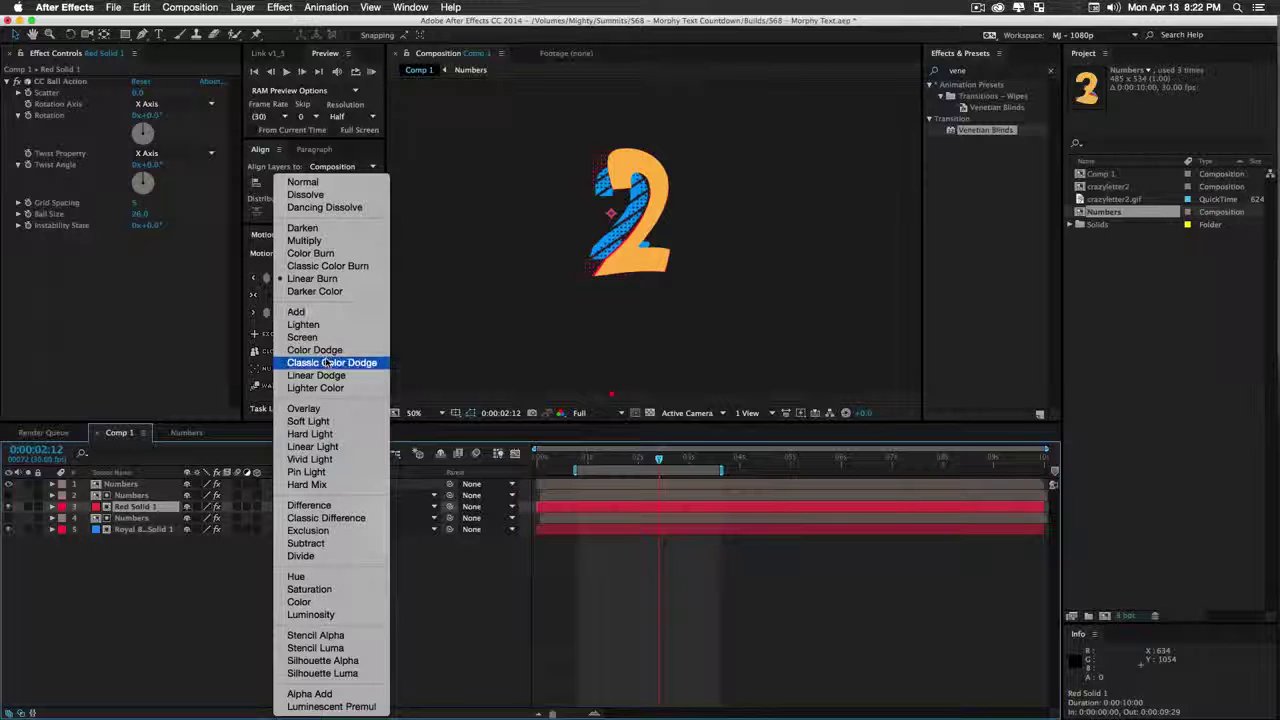
click(318, 375)
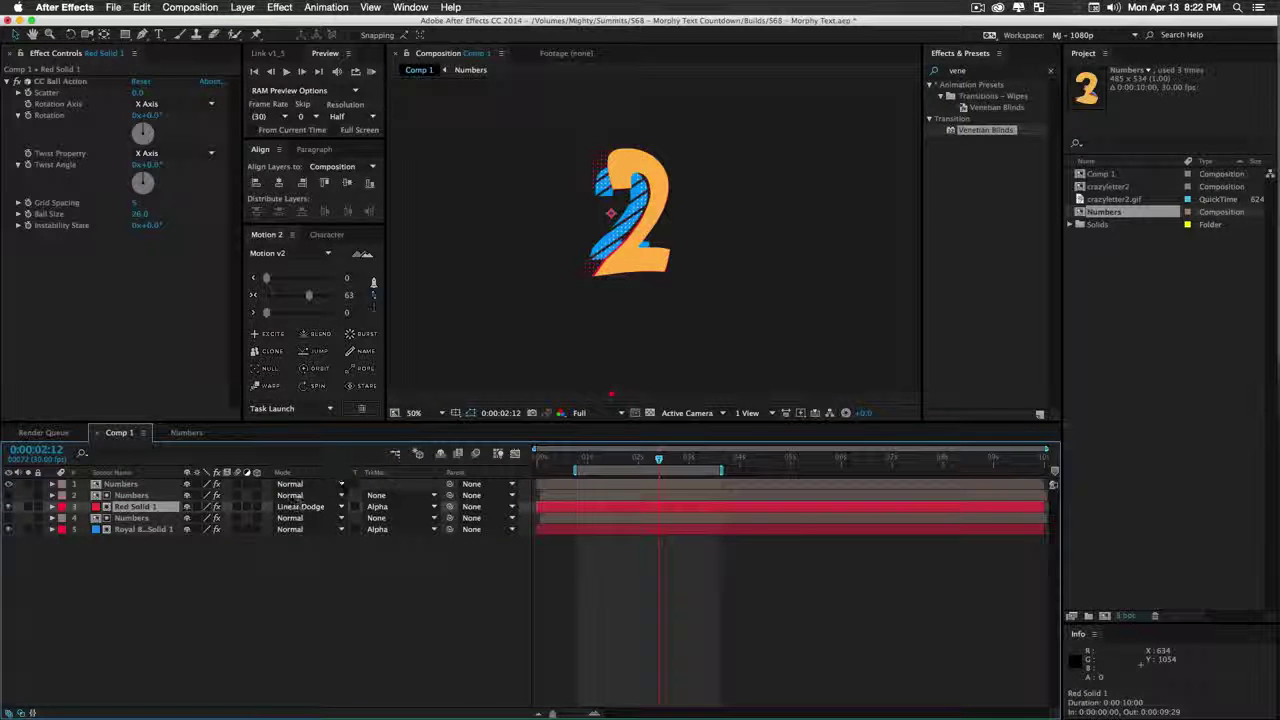
Lower the red solid's opacity to about 76% and the blue solid's to 59%, and preview the animation
key(t)
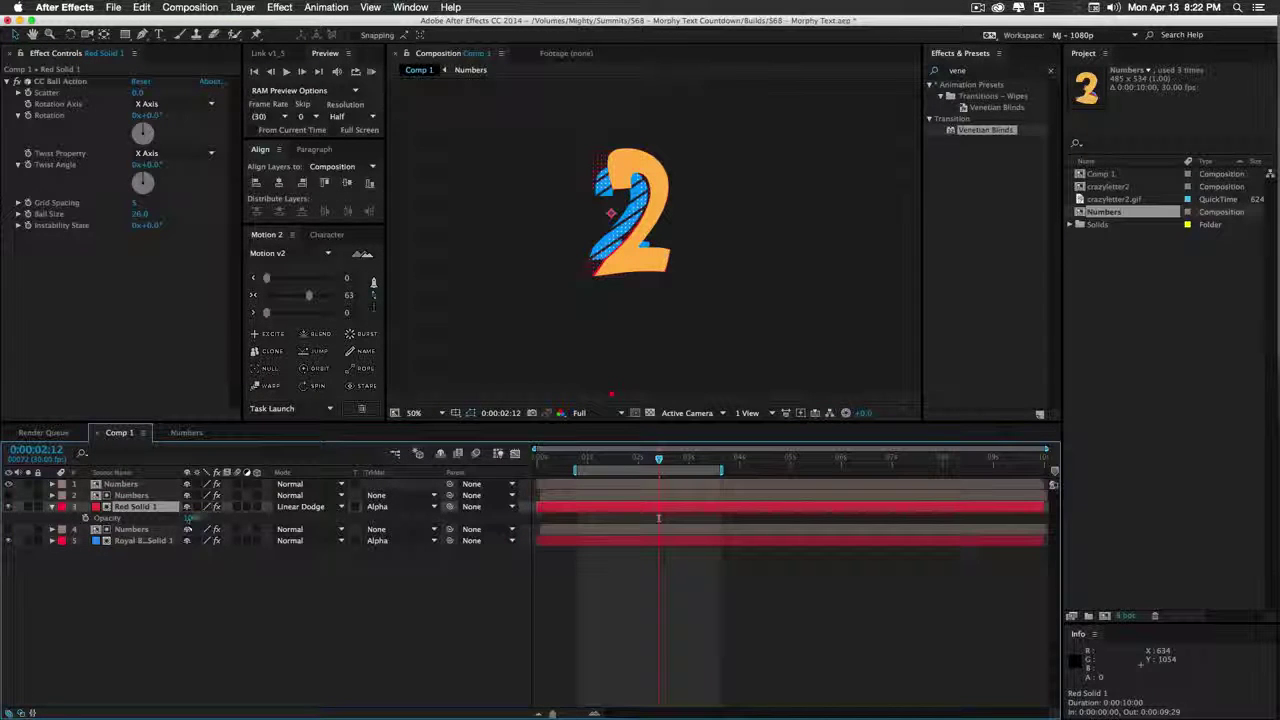
drag(191, 519, 174, 520)
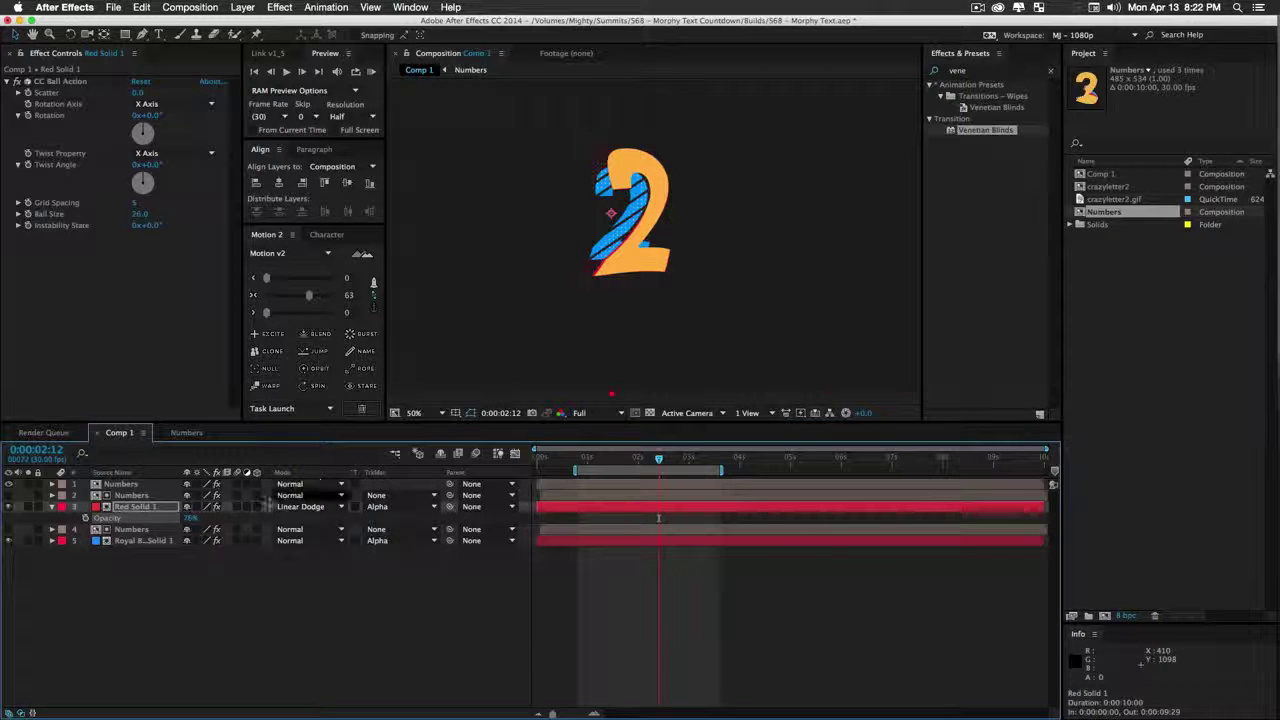
click(145, 540)
key(t)
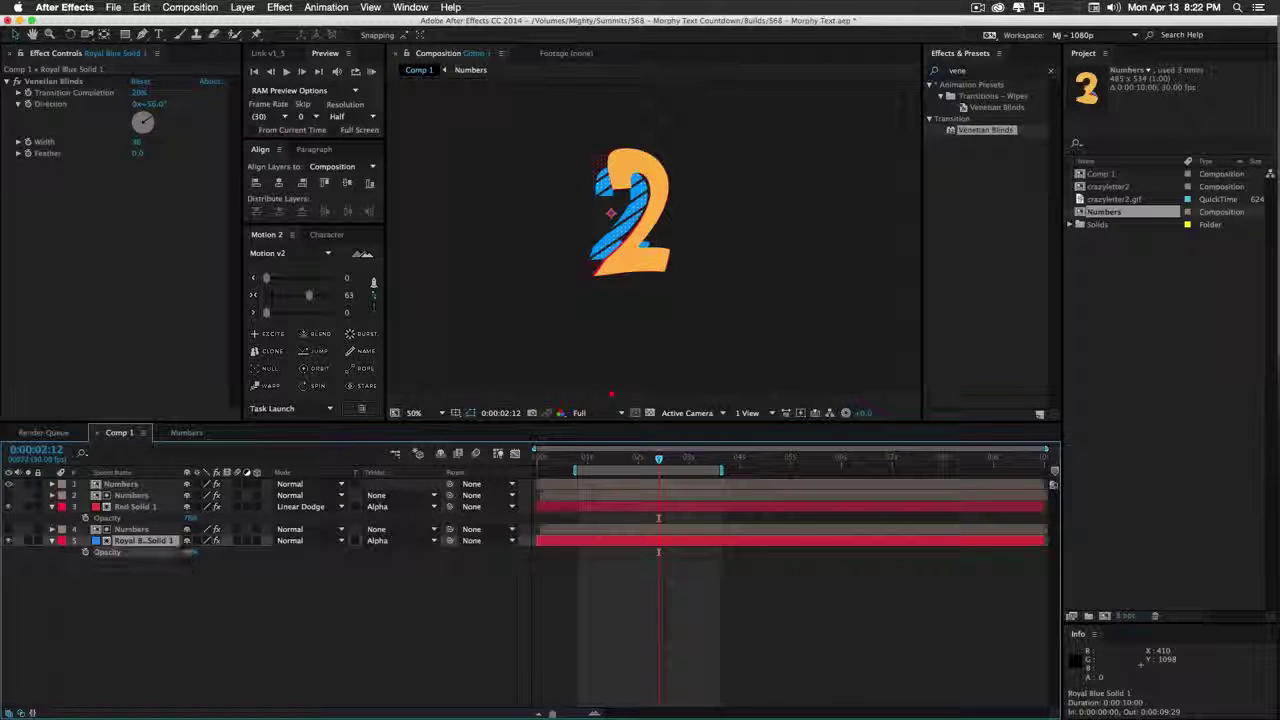
key(Return)
key(Return)
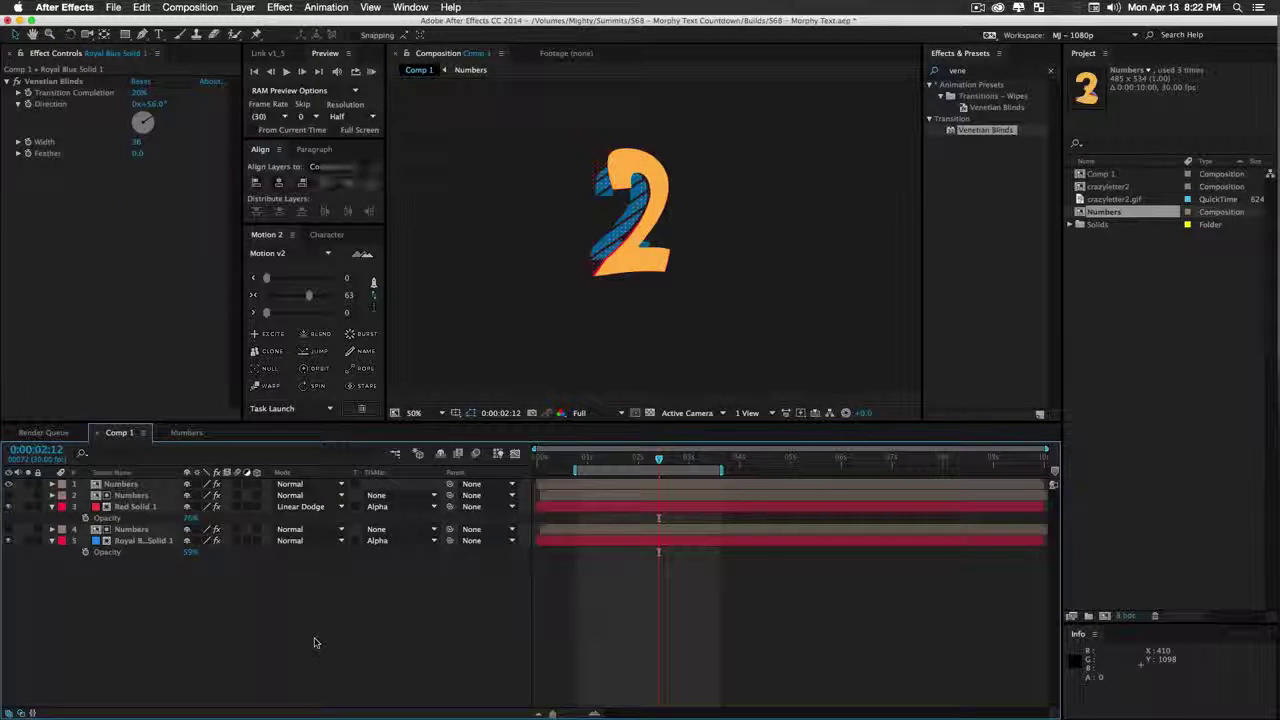
key(KP_0)
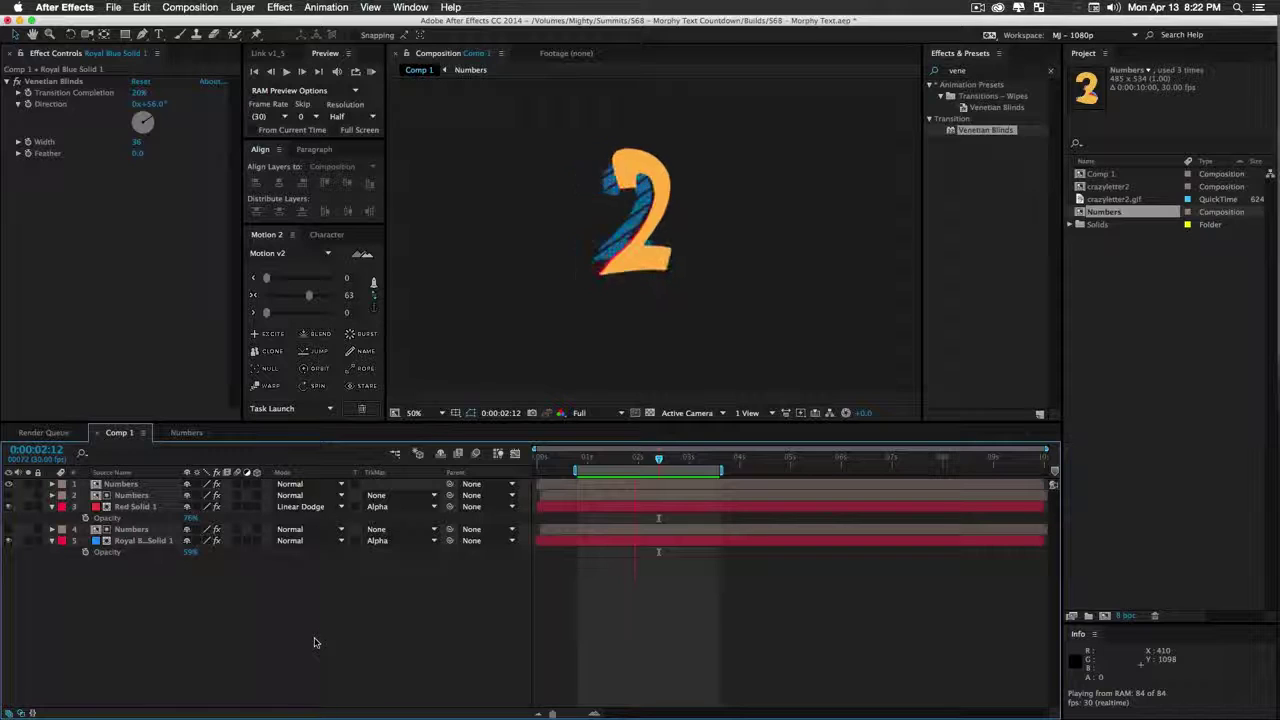
key(space)
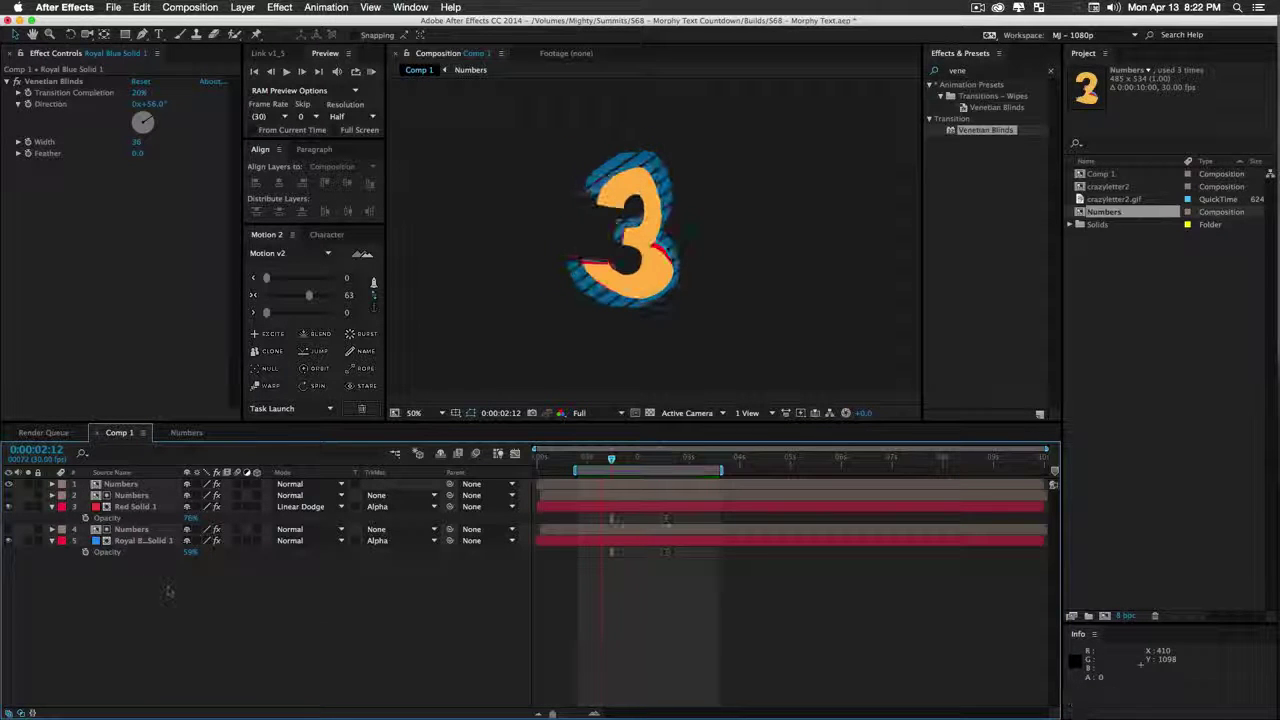
Ease all Scale keyframes of the blue stripes' Numbers matte with Motion 2 at 82, and preview the animation
drag(170, 590, 72, 482)
key(u)
scroll(672, 638, down, 3)
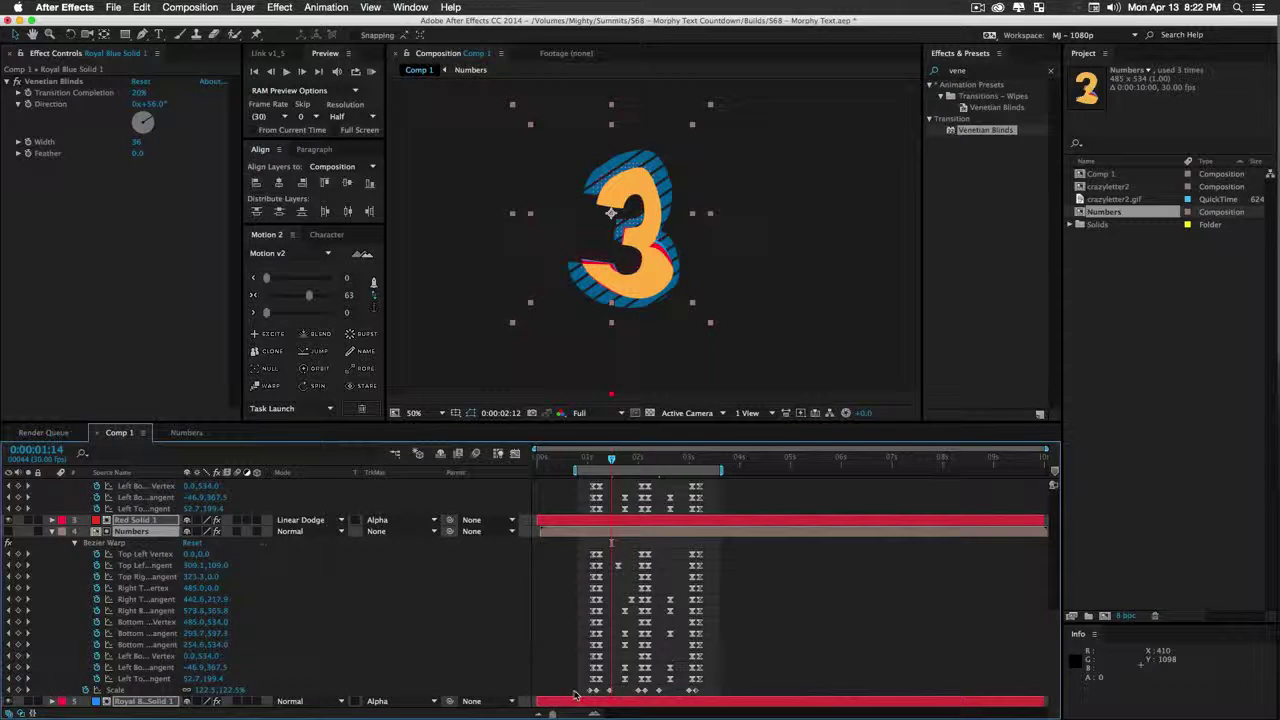
drag(574, 688, 772, 700)
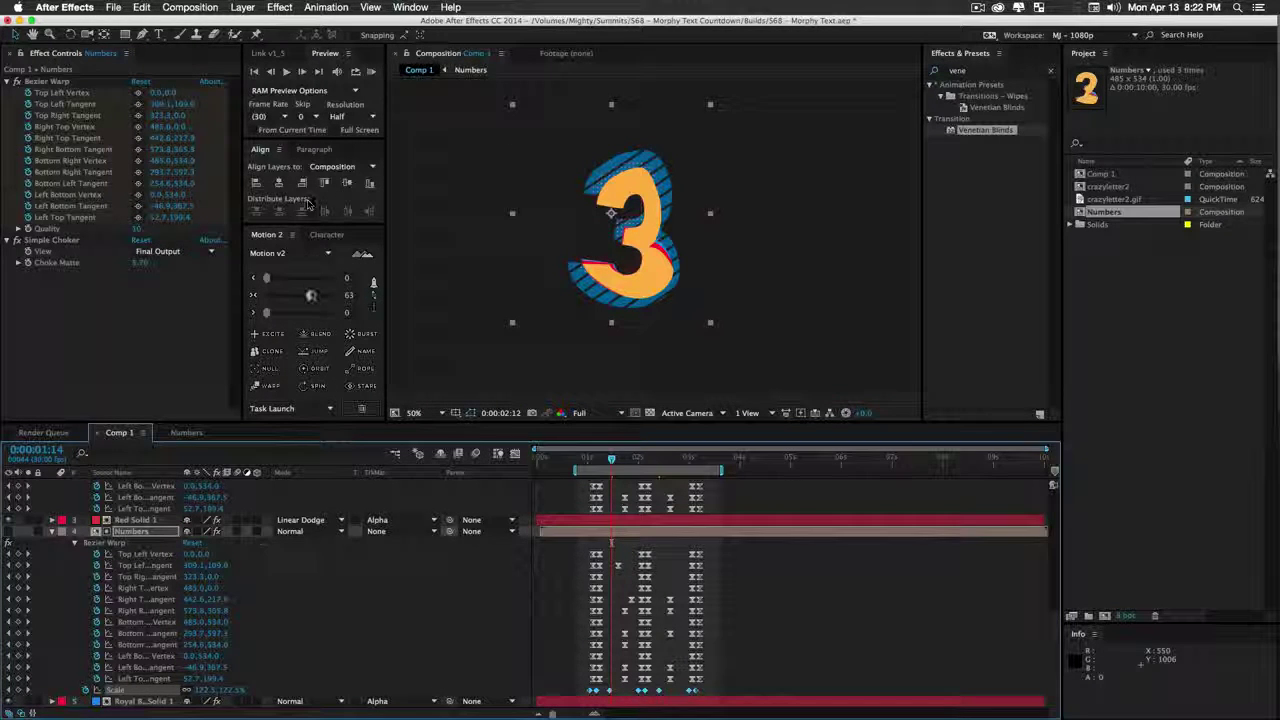
drag(311, 295, 321, 295)
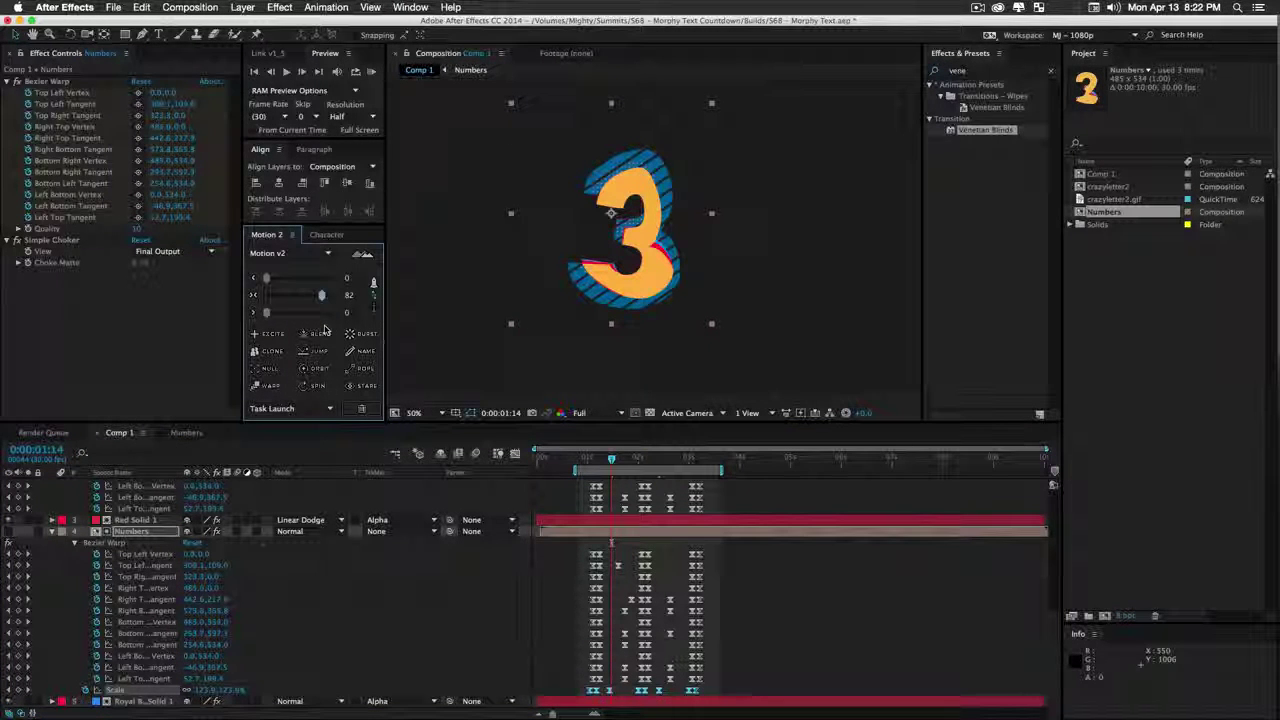
click(320, 333)
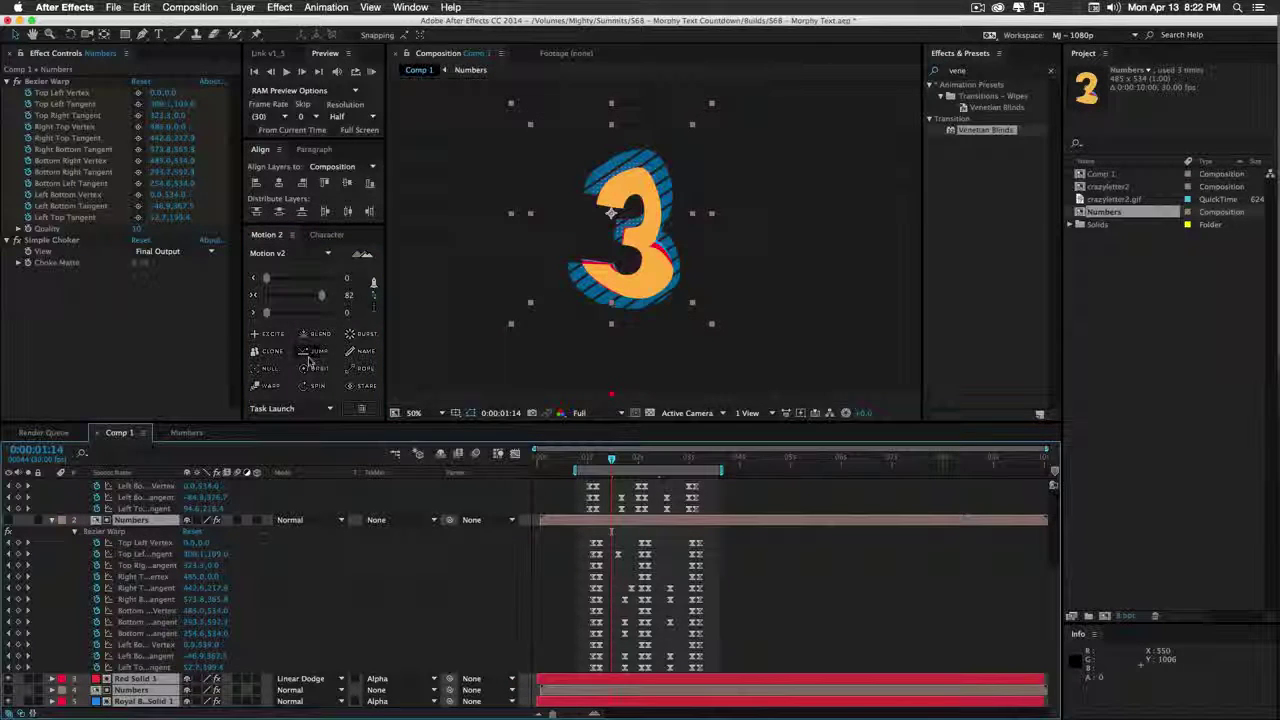
key(u)
click(329, 594)
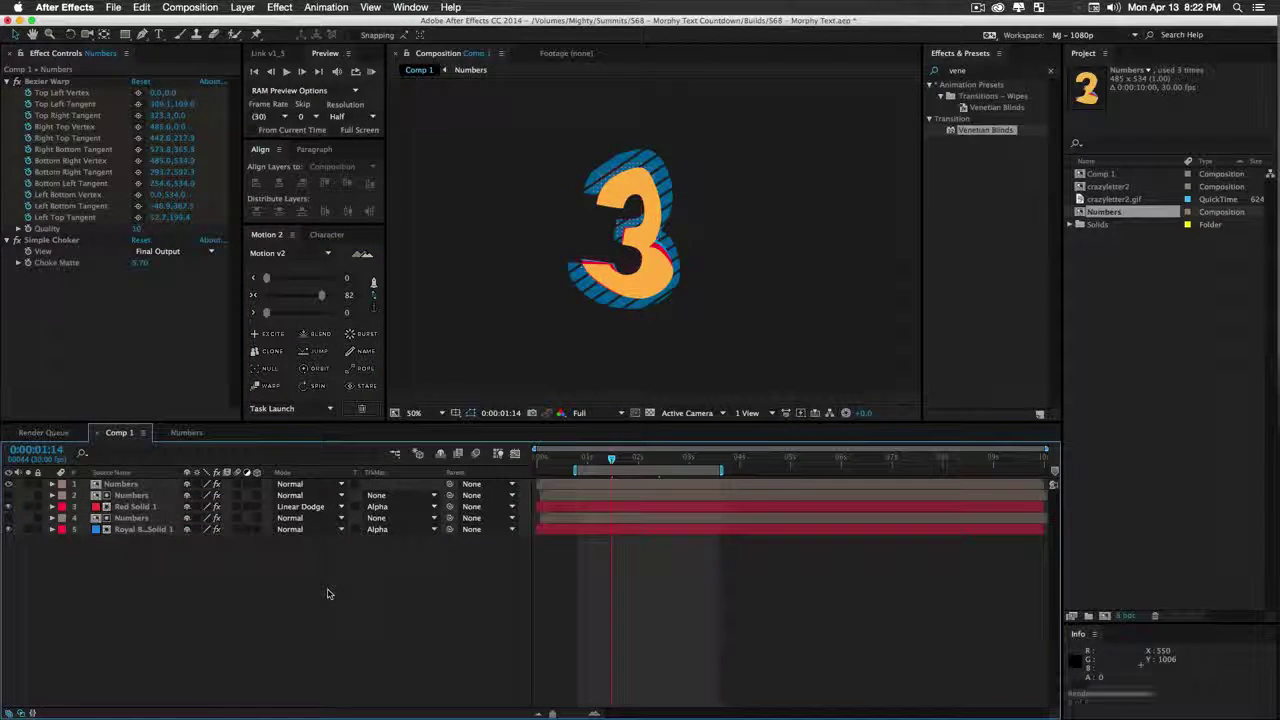
key(KP_0)
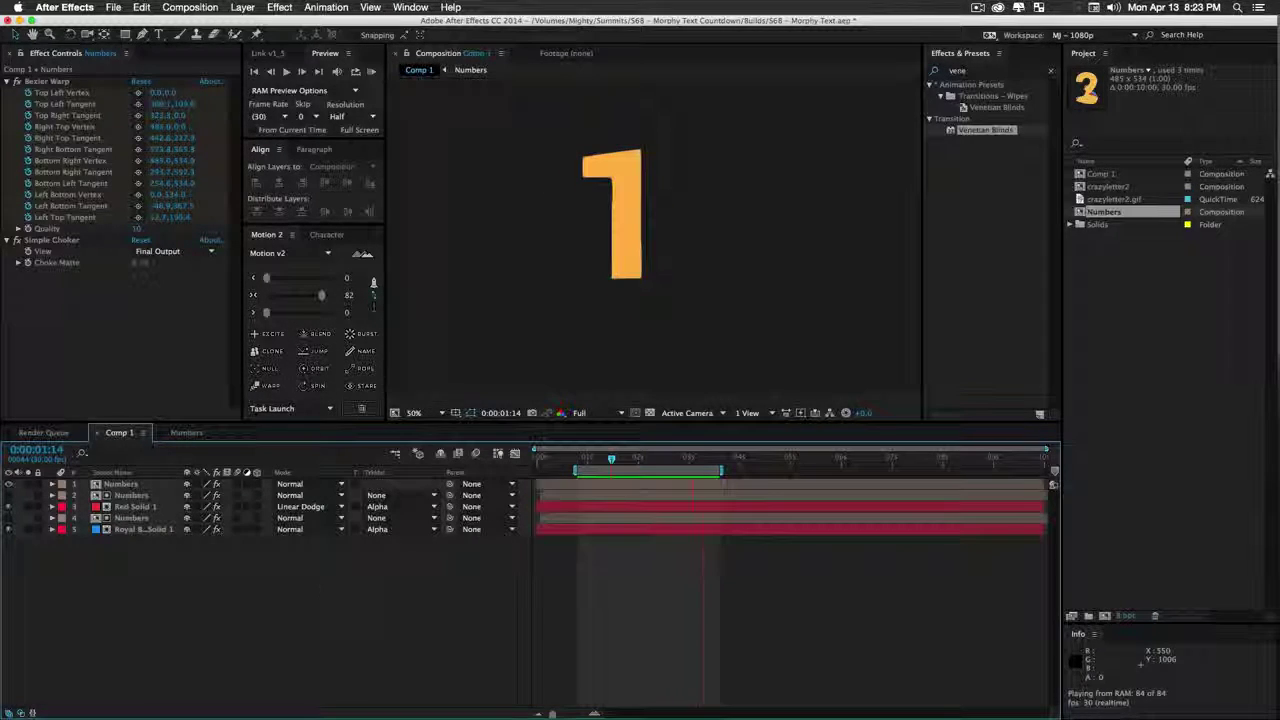
key(space)
key(super+z)
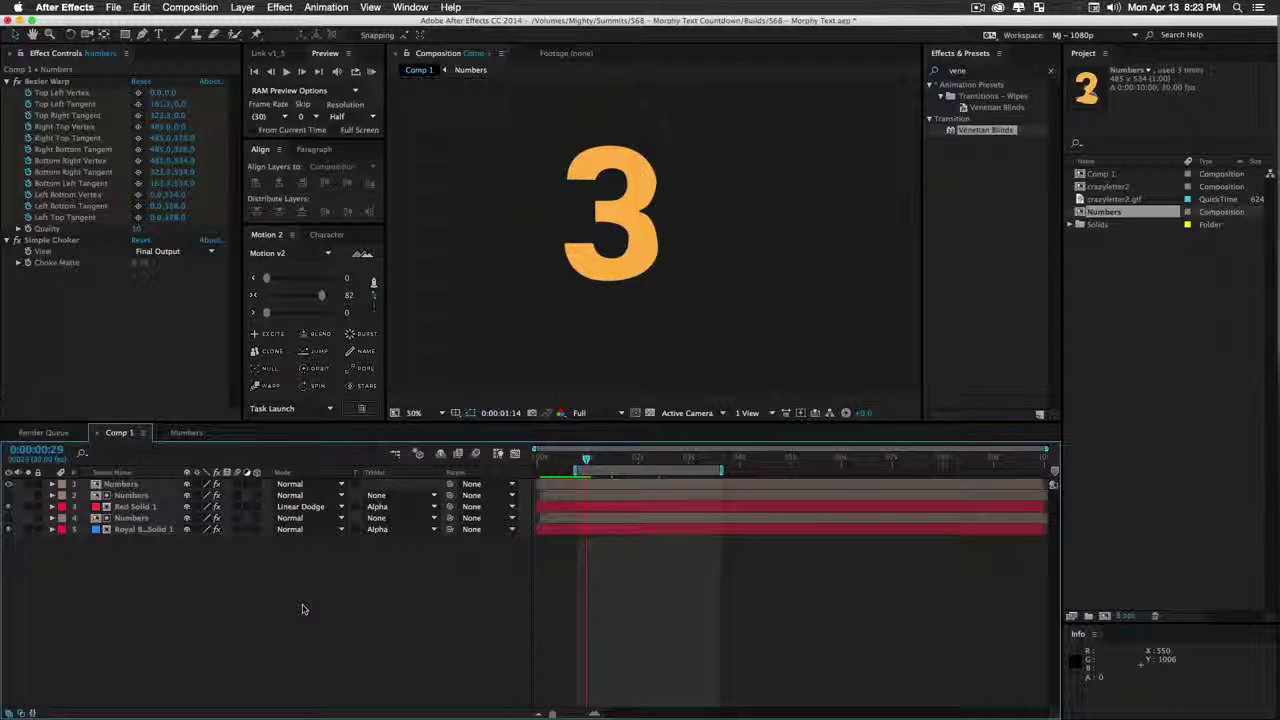
Create a null object and position it at the base of the number, at 960, 744
right_click(262, 620)
mouse_move(300, 581)
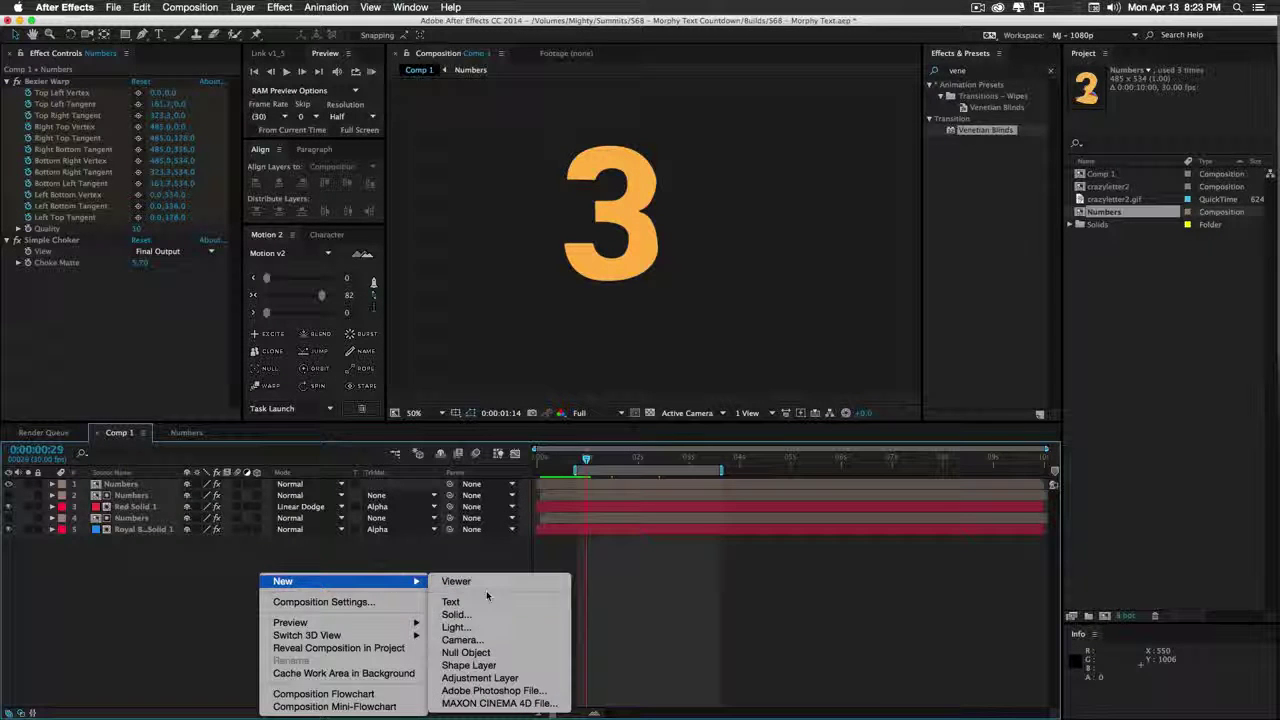
click(448, 652)
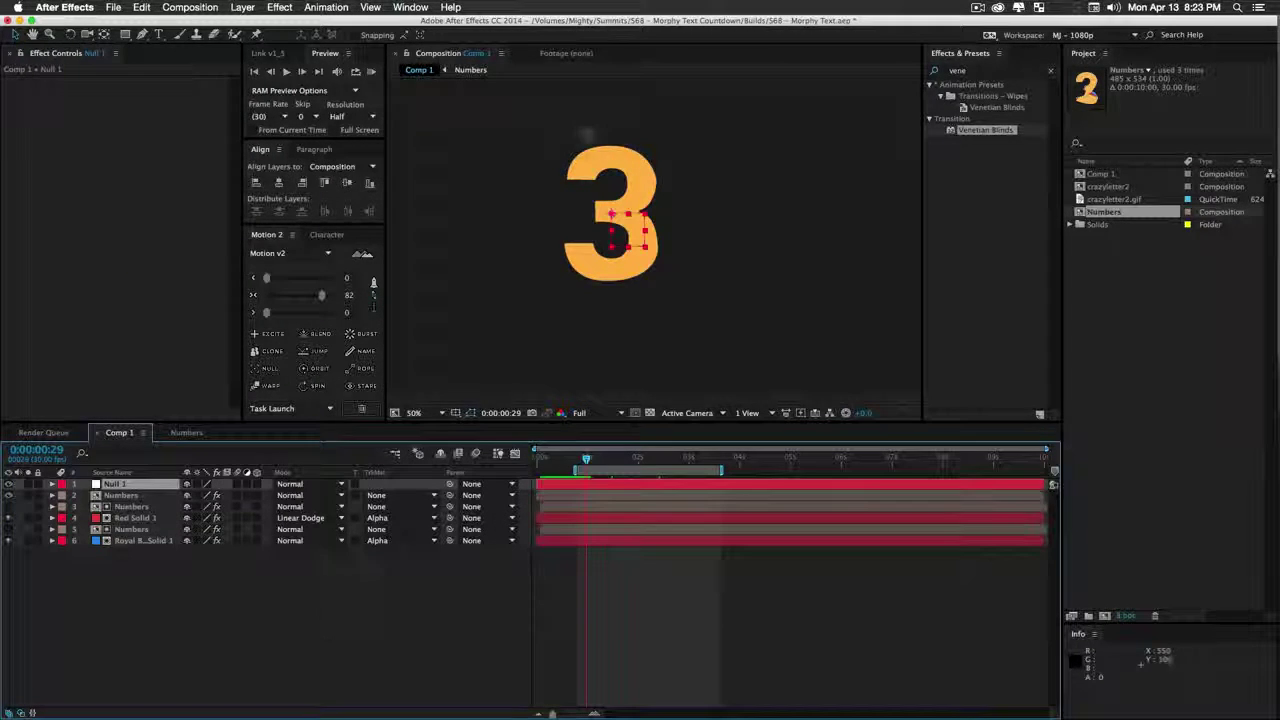
drag(622, 238, 622, 303)
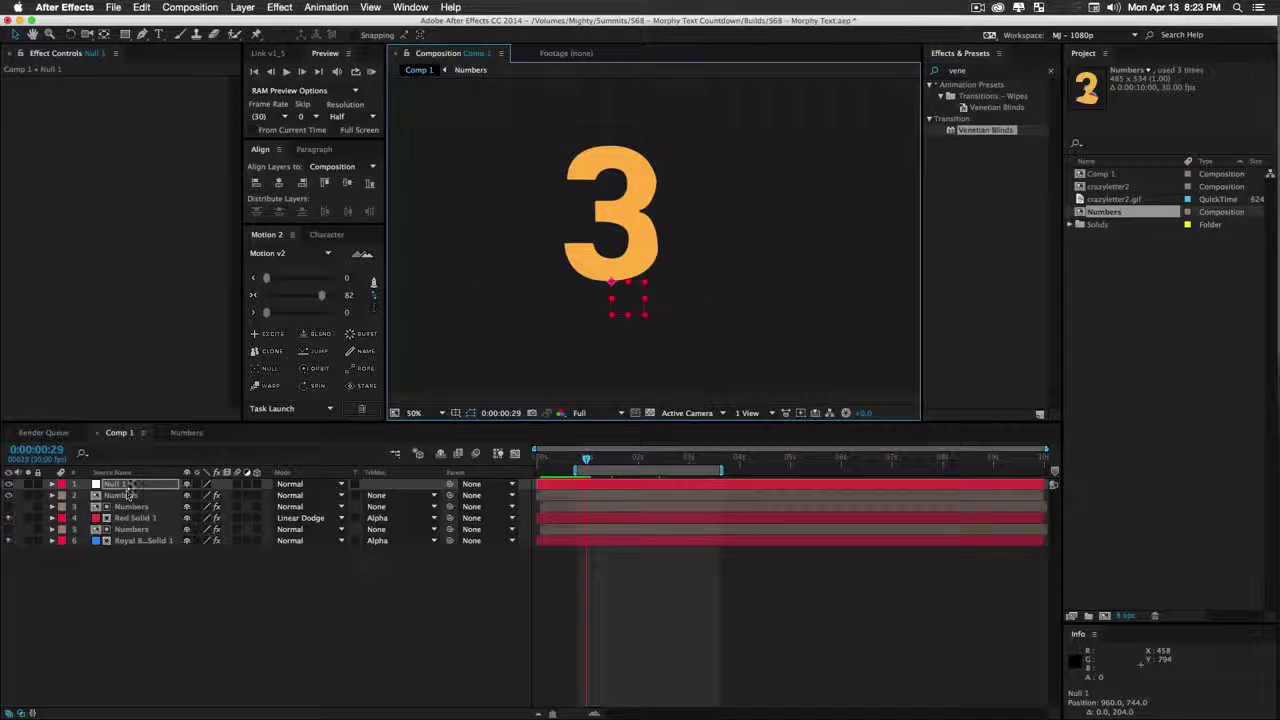
Parent all the Numbers layers and both solids to the null
click(140, 615)
drag(140, 615, 130, 494)
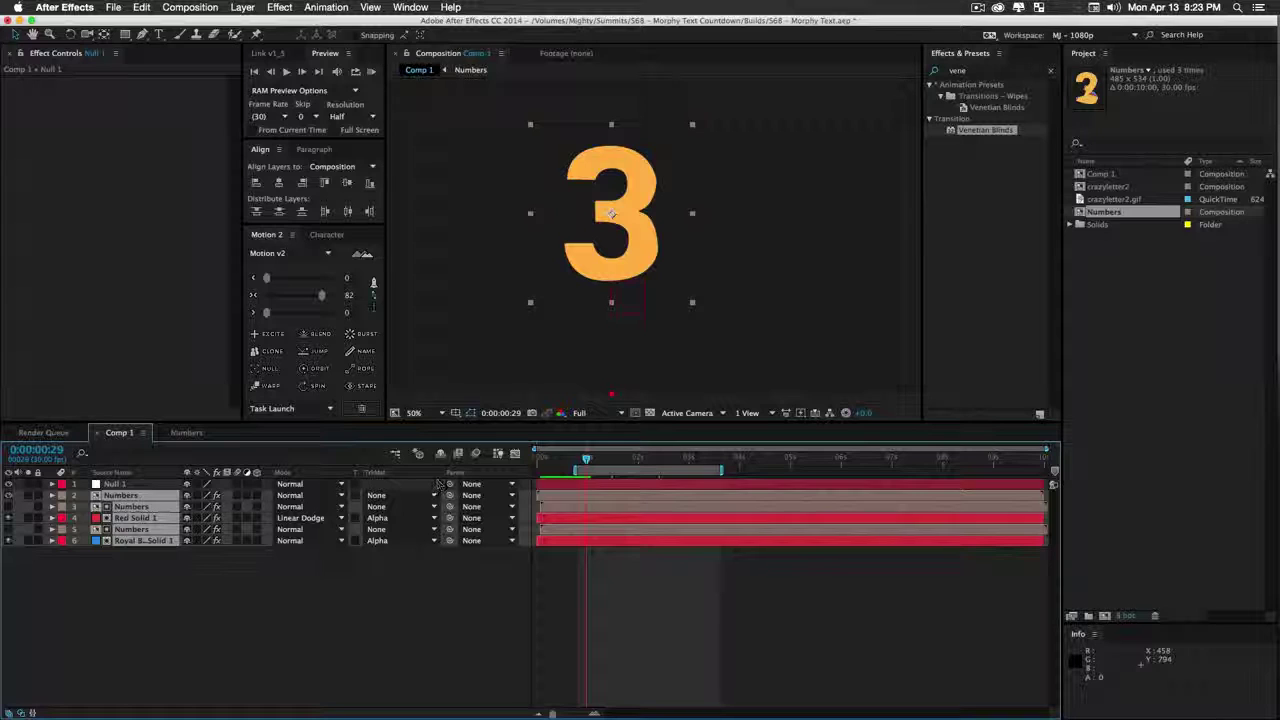
click(472, 495)
click(472, 507)
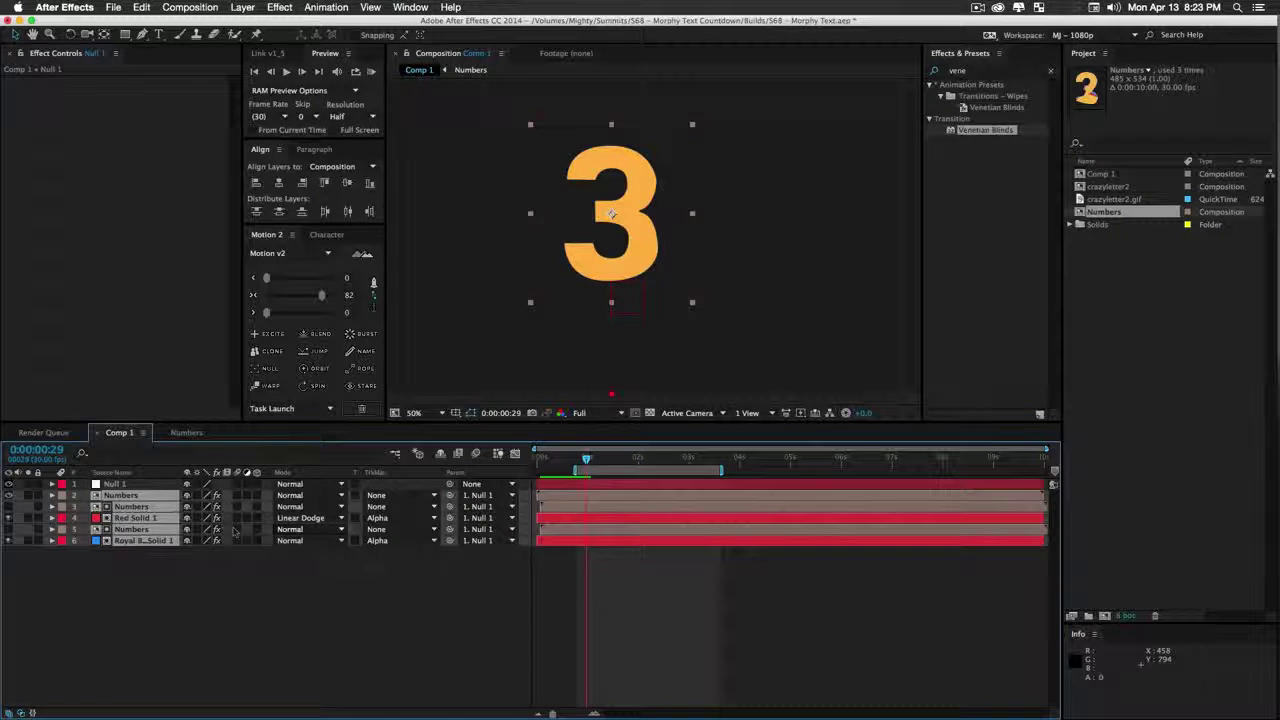
Start animating the null's rotation with a 0° keyframe at 0:00:00:29
click(145, 484)
key(r)
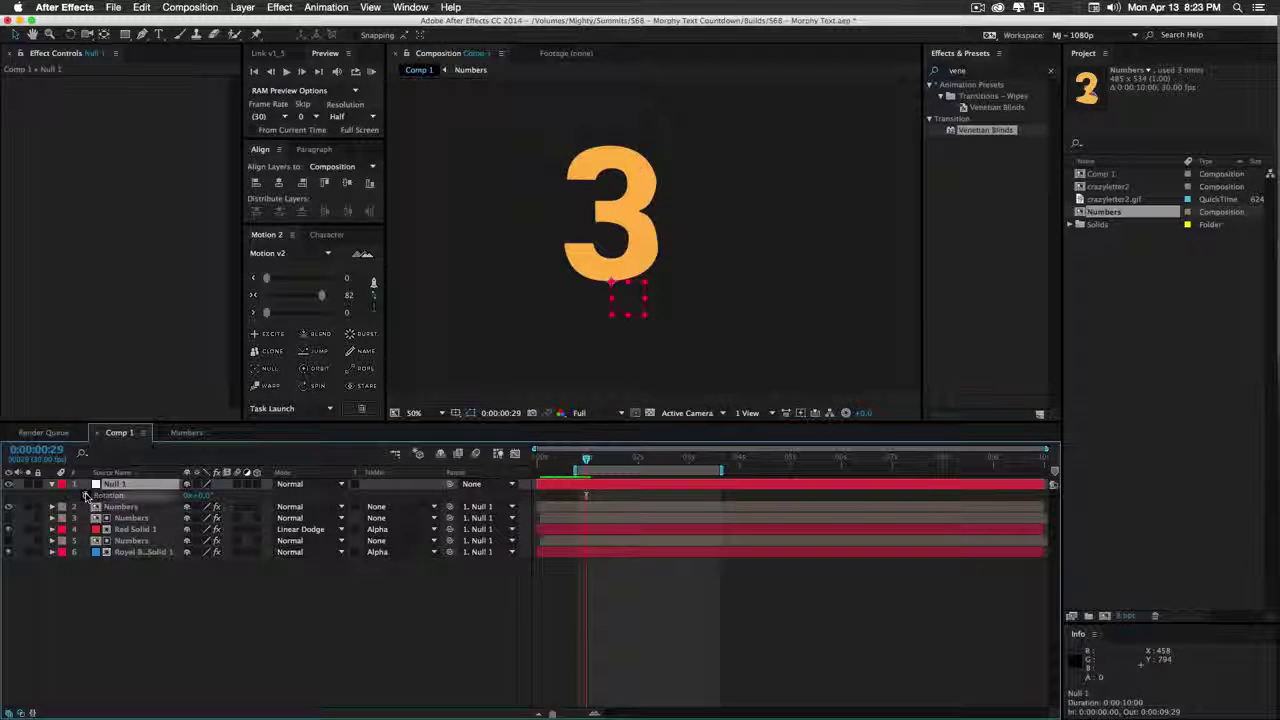
click(86, 496)
Align the null's Rotation keyframe with the stripe matte's first Scale keyframe at 0:00:01:01 and add a second one at 0:00:01:05
click(140, 508)
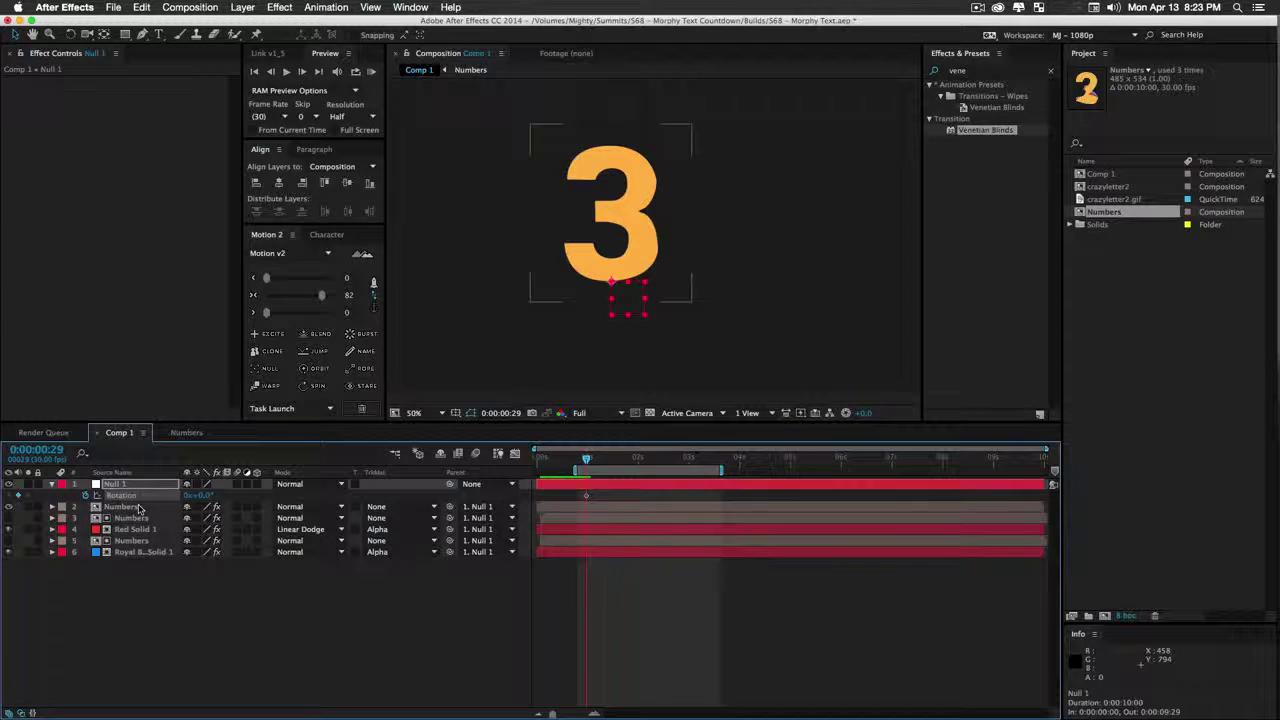
key(u)
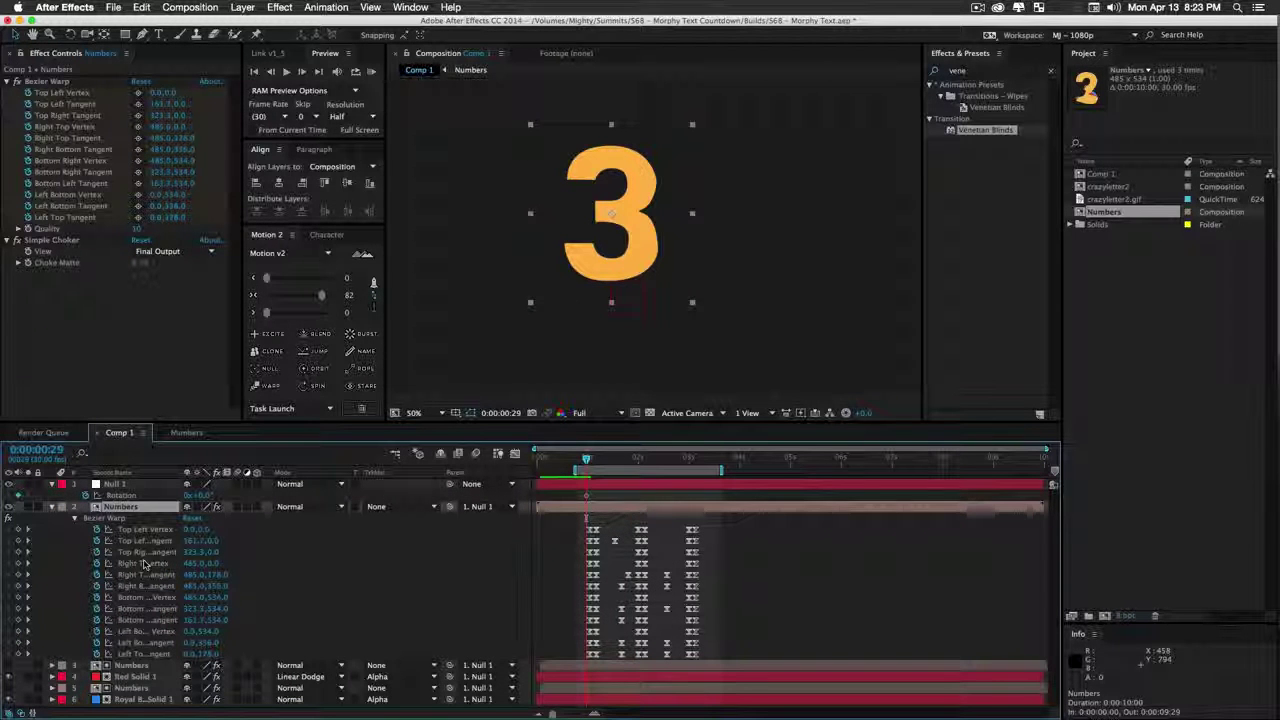
key(u)
drag(130, 541, 135, 550)
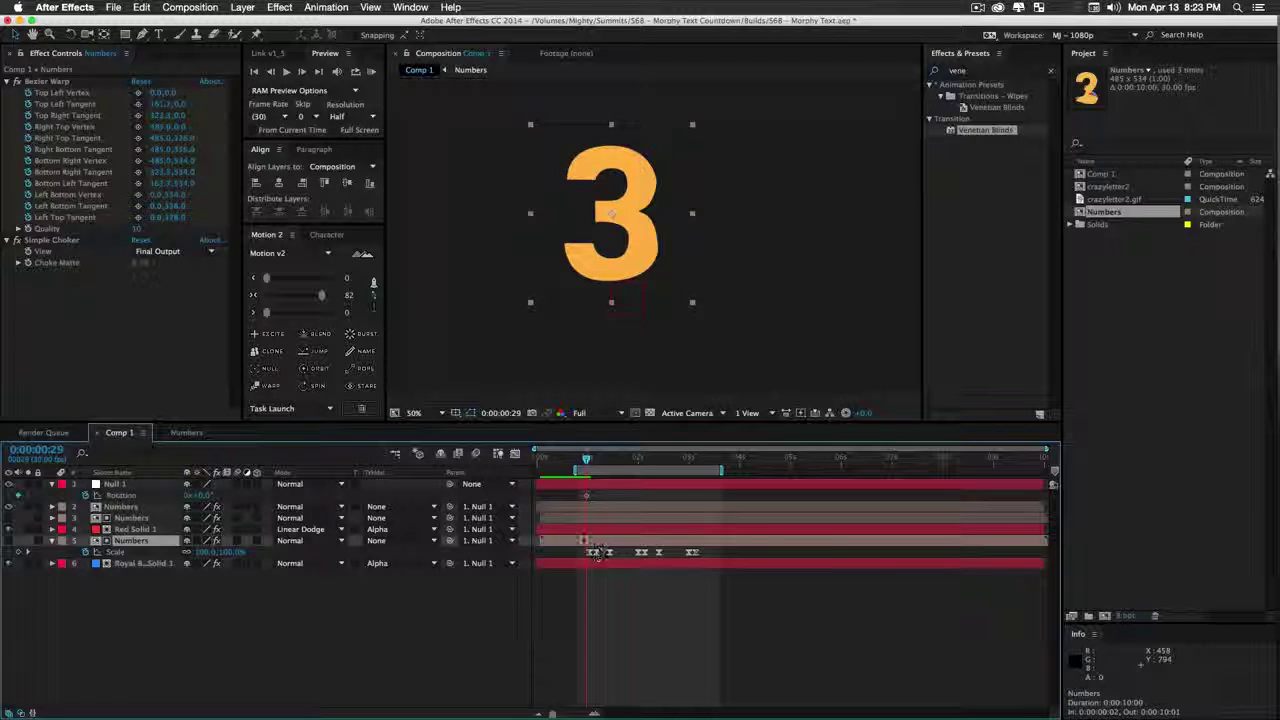
key(k)
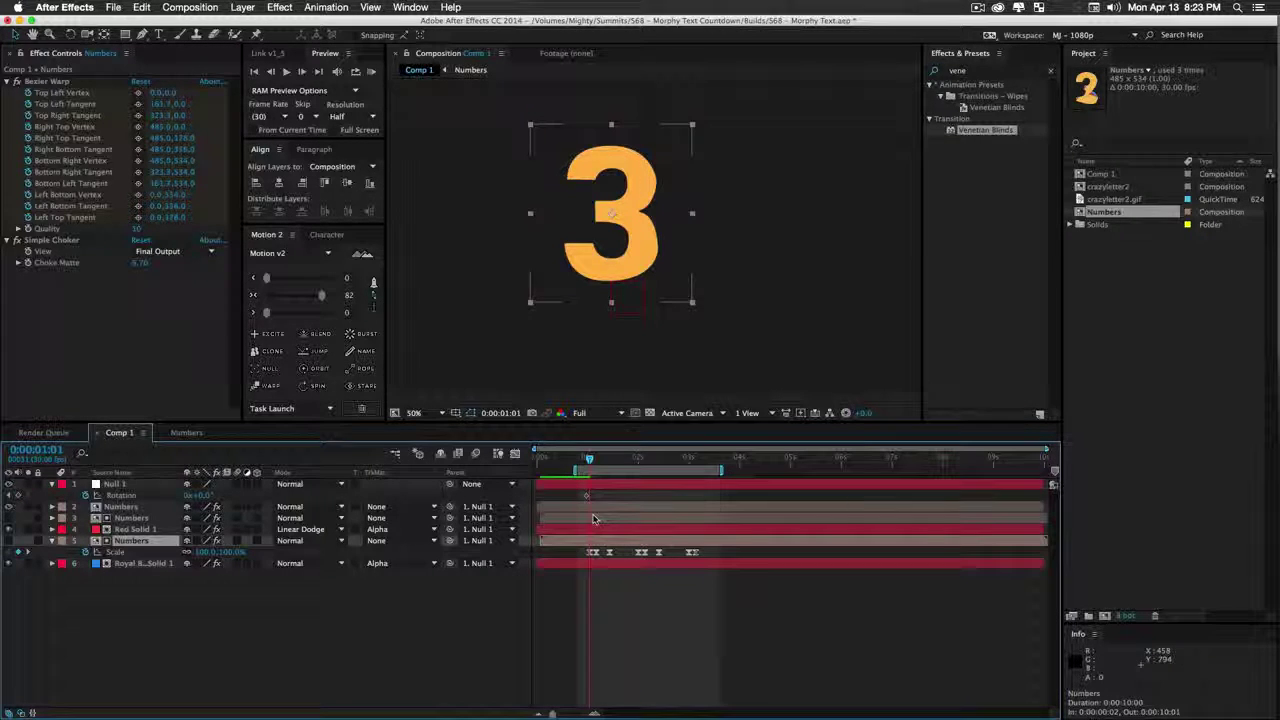
click(588, 497)
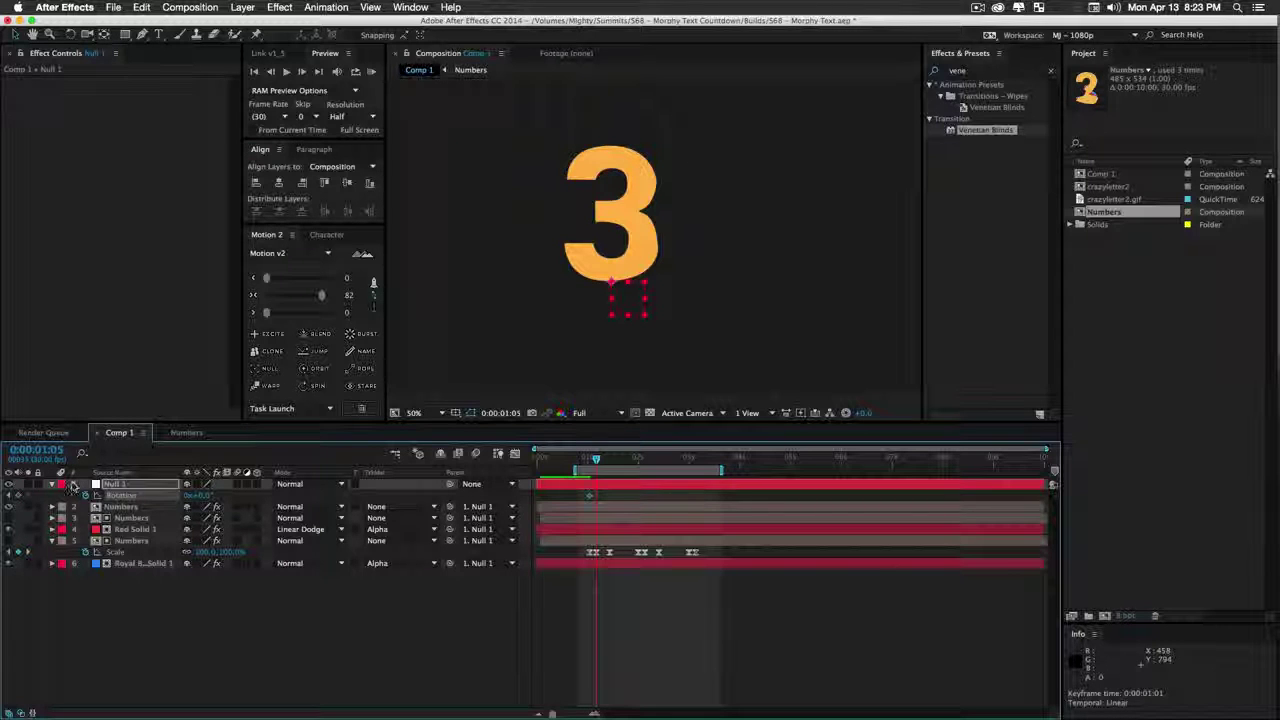
click(19, 496)
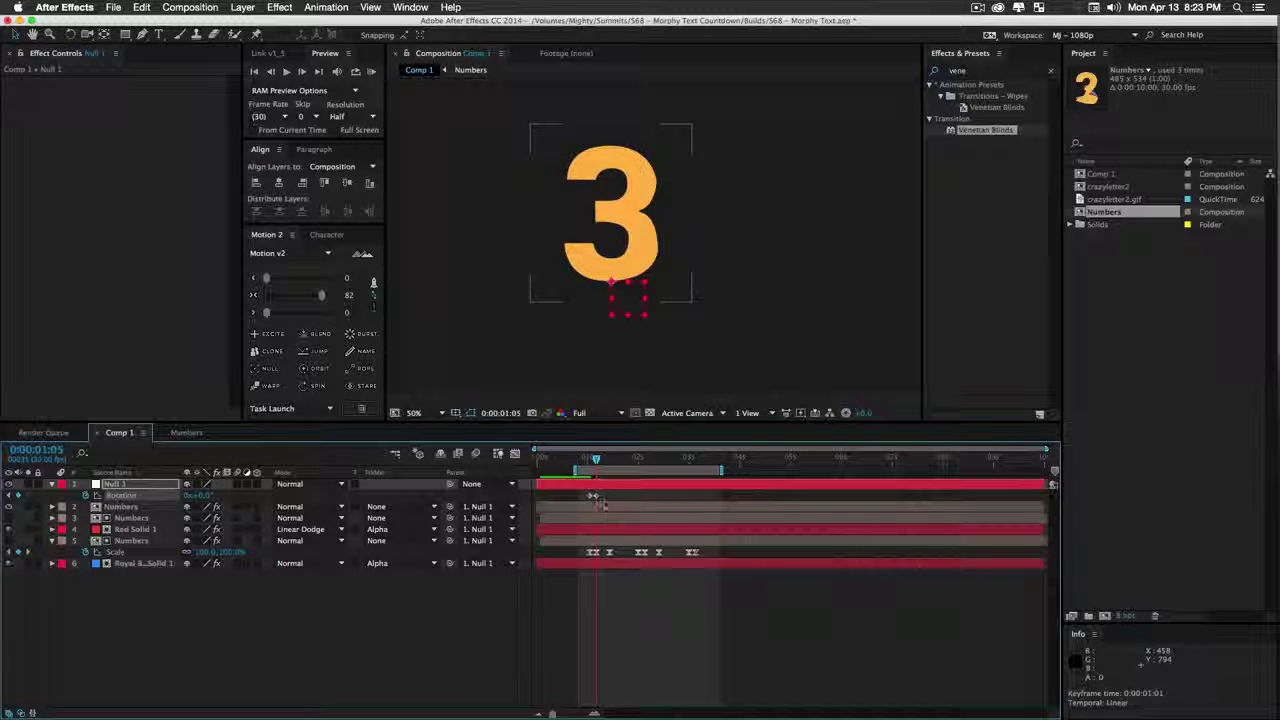
Copy the null's two Rotation keyframes to the next number transitions, at about 0:00:02:00 and at 0:00:03:00
key(ctrl+c)
click(632, 463)
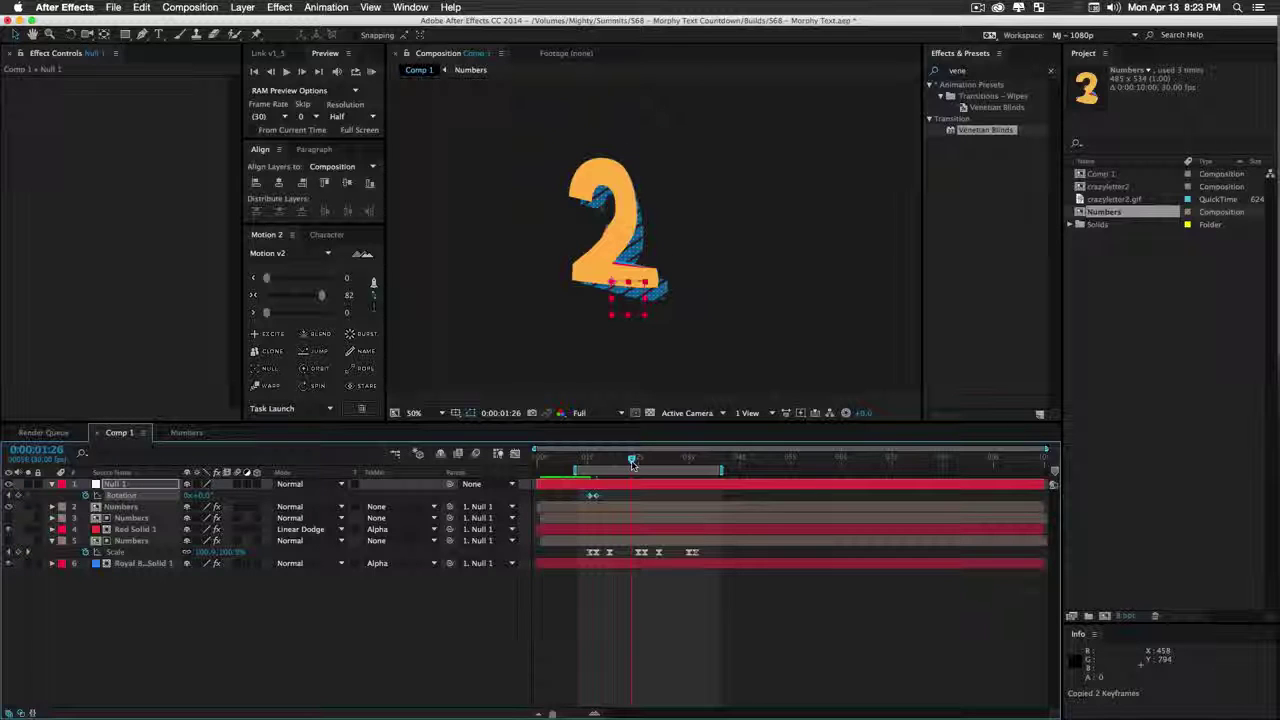
drag(632, 463, 688, 463)
key(ctrl+v)
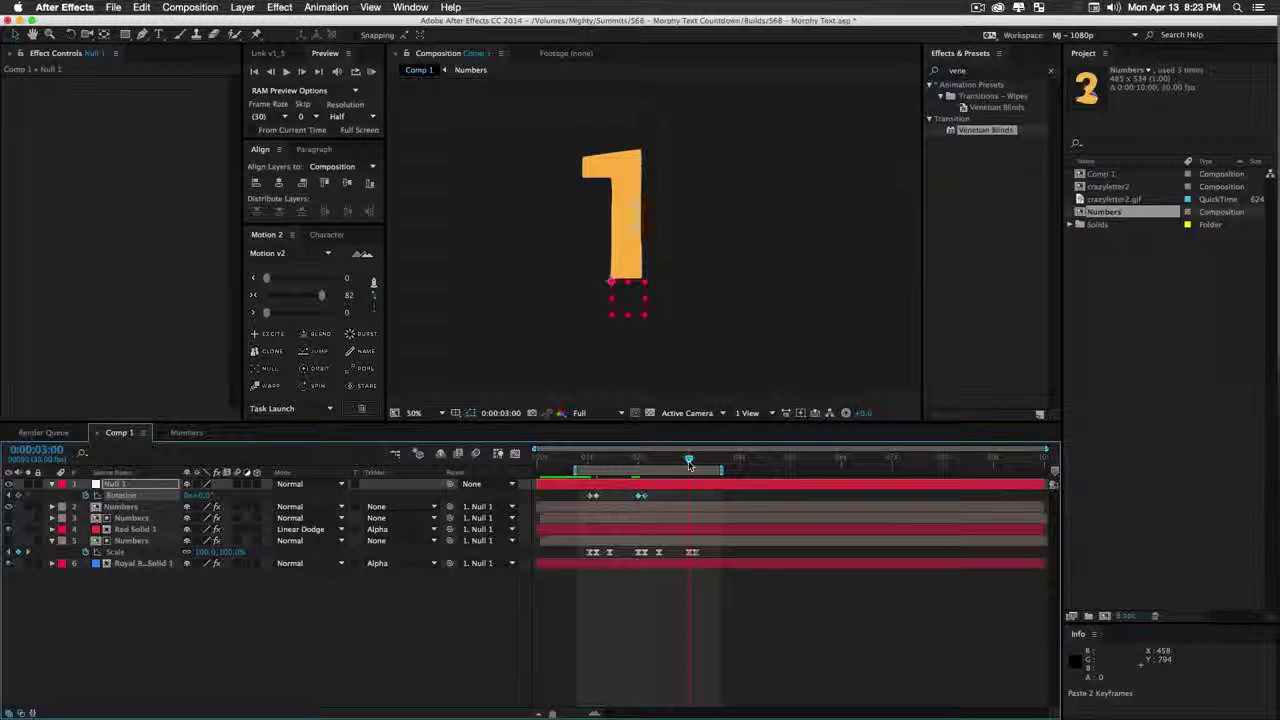
Keyframe the null's Rotation to swing between number transitions: clockwise at 0:00:01:14 and 0:00:02:13, about -11° at 0:00:01:23 and 0:00:02:24
click(612, 461)
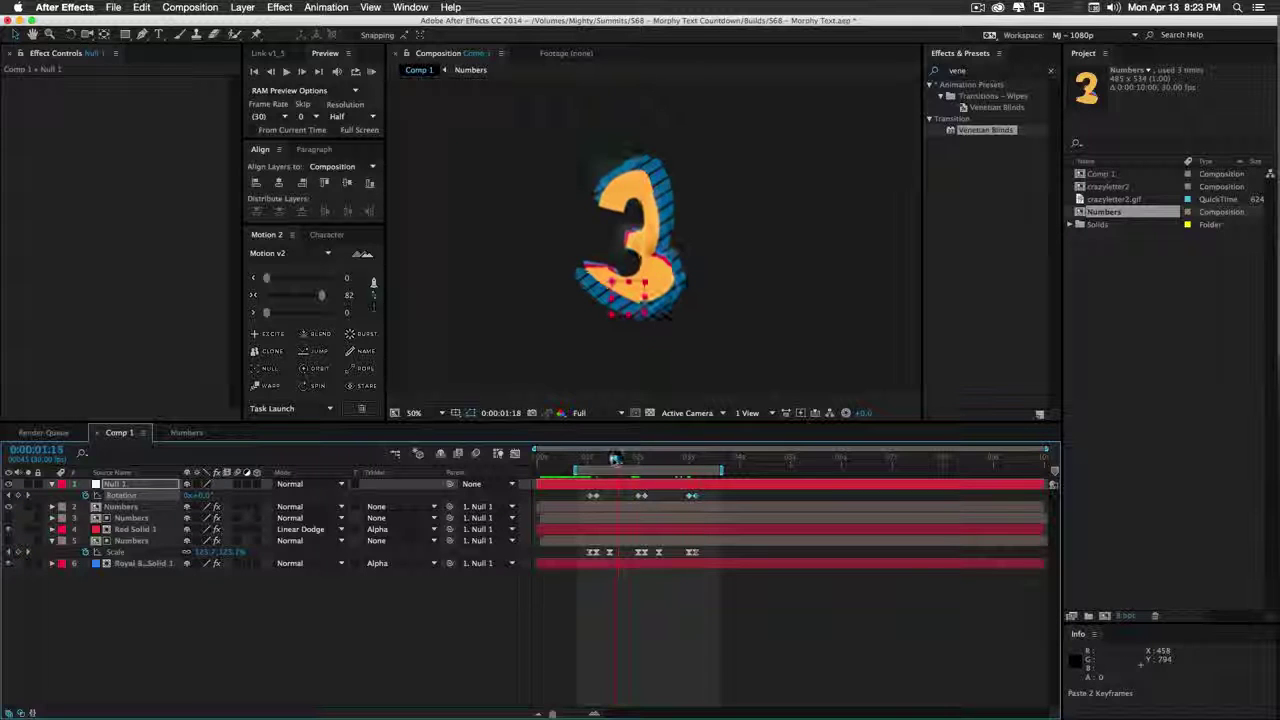
drag(613, 463, 611, 463)
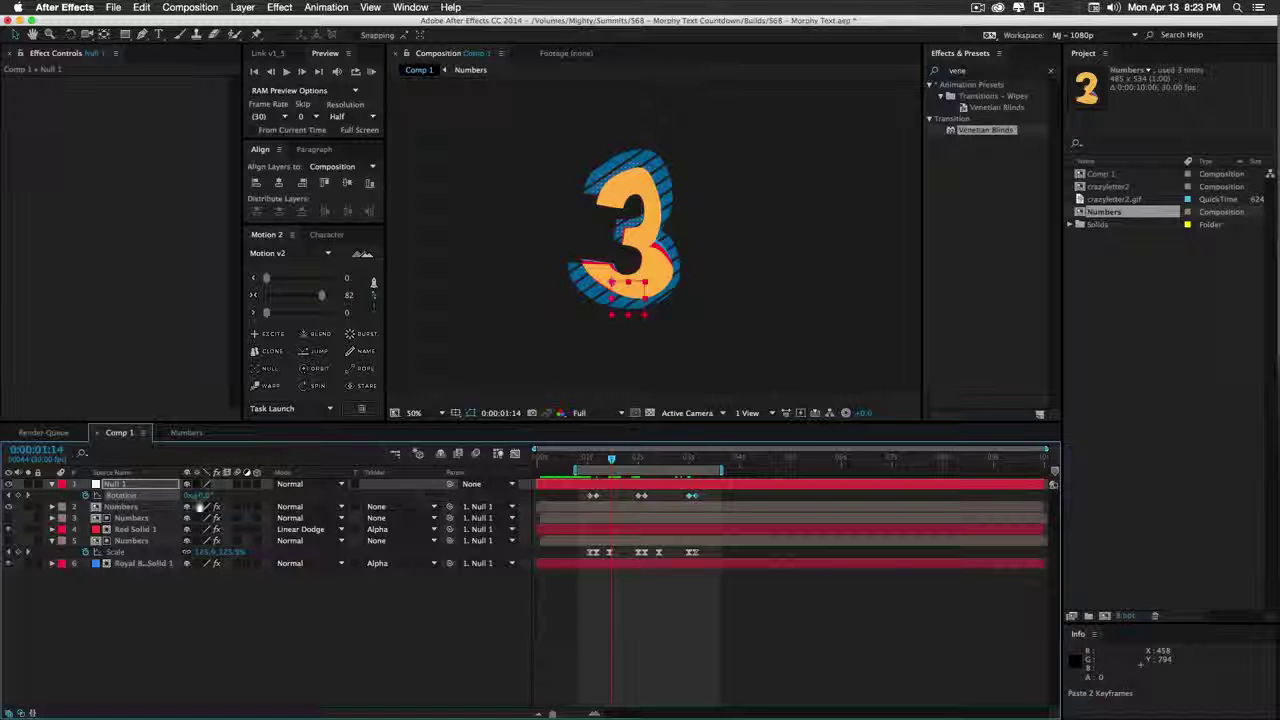
key(space)
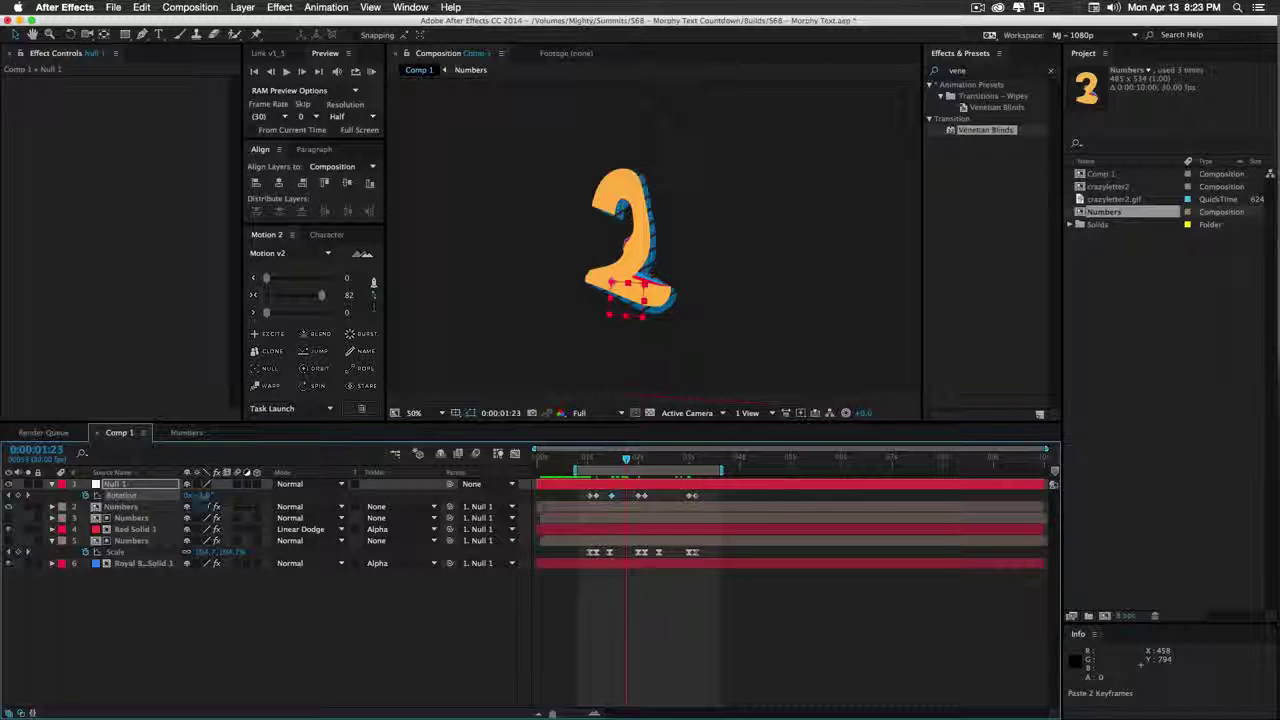
drag(204, 496, 187, 496)
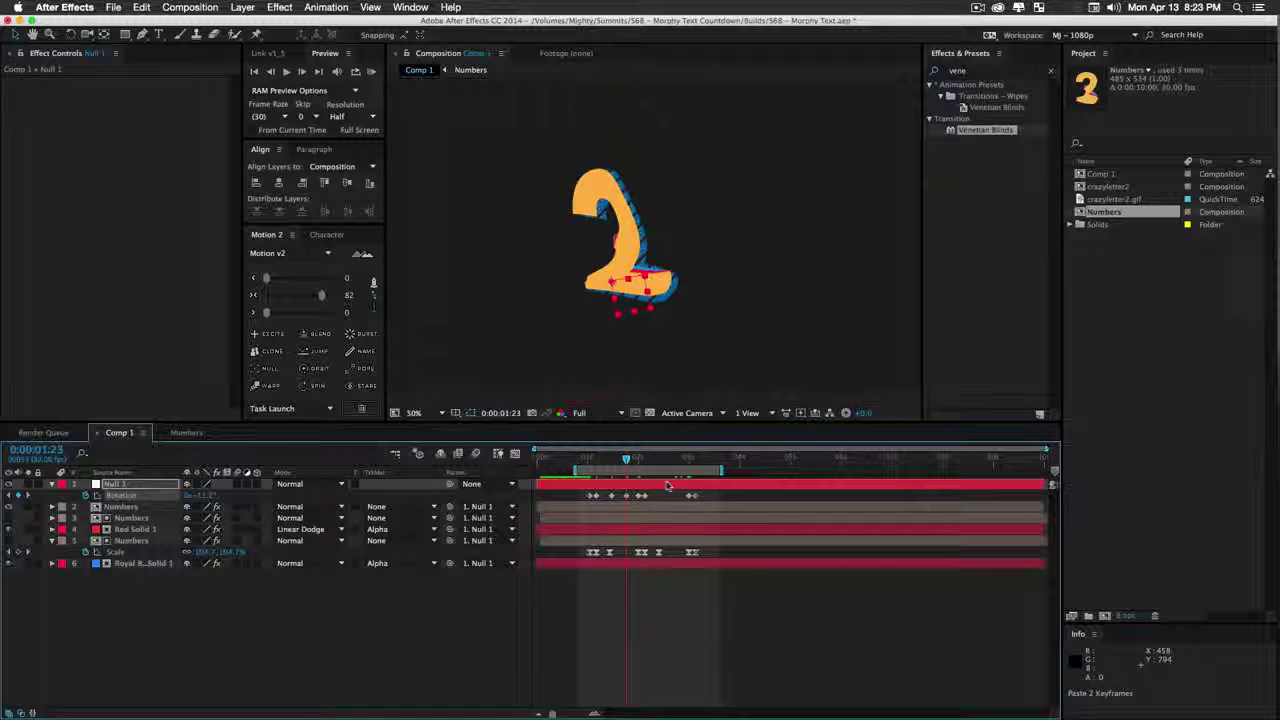
drag(633, 462, 660, 466)
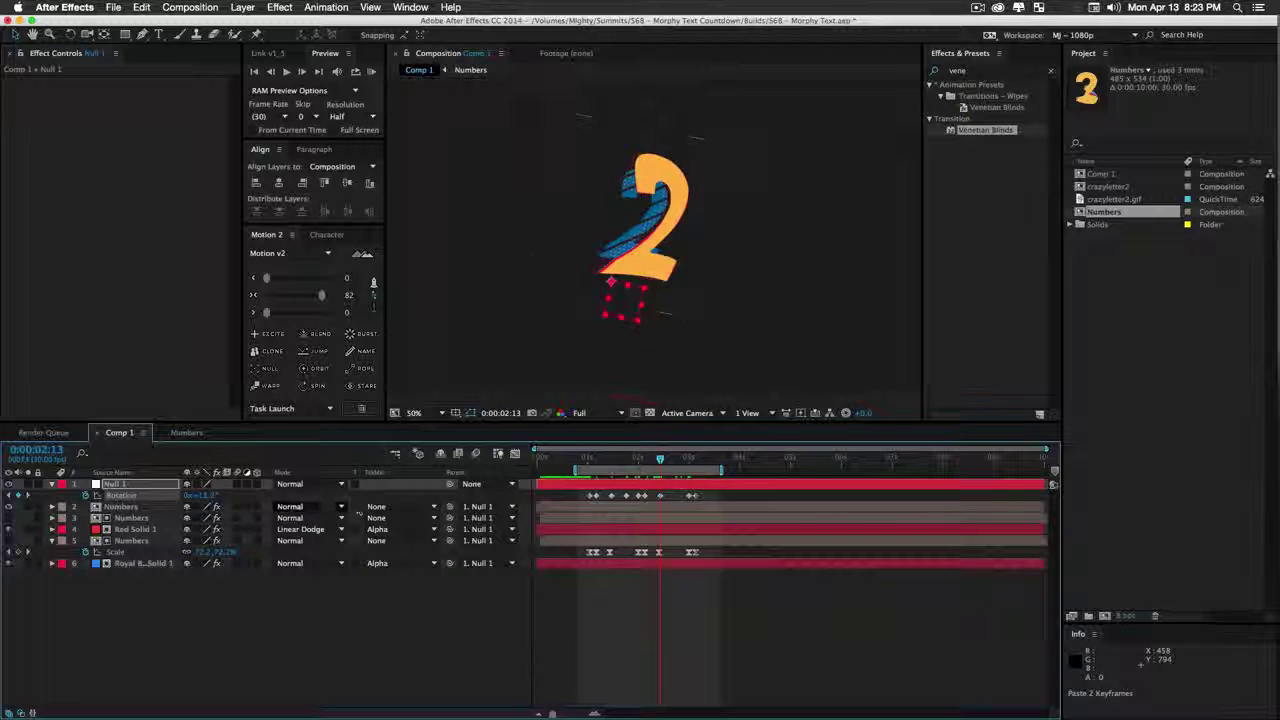
drag(660, 460, 679, 462)
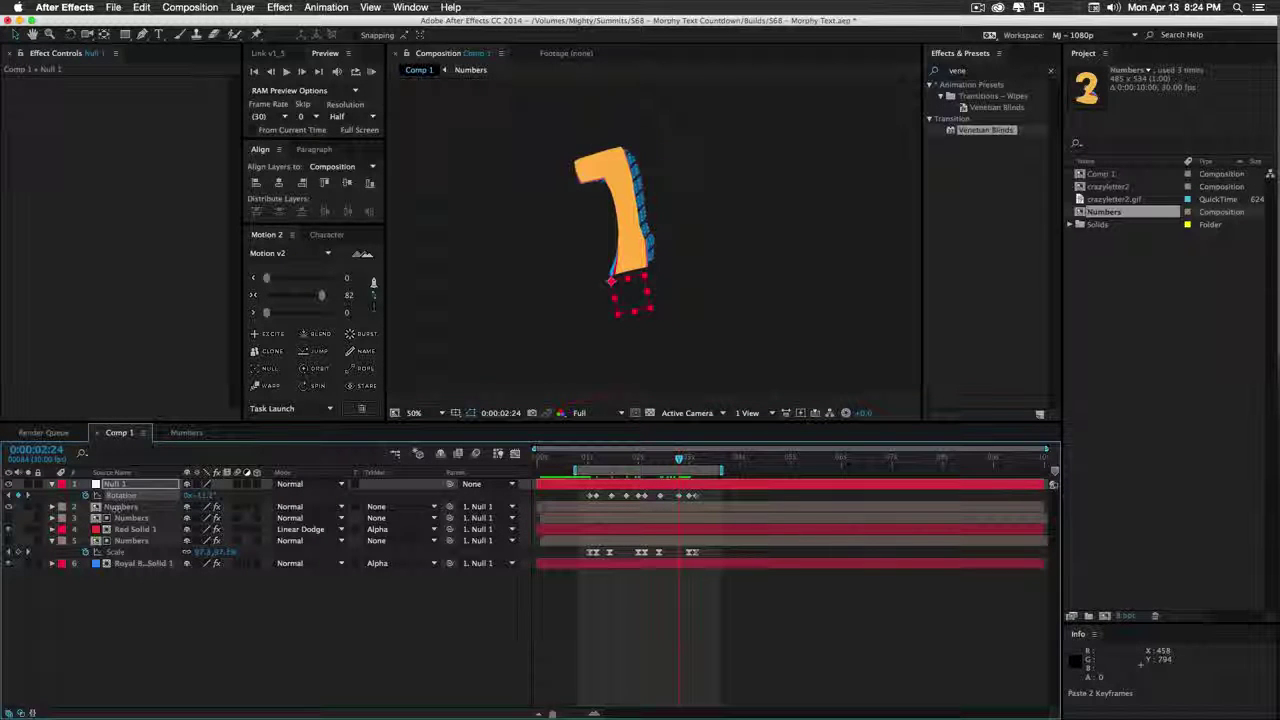
Ease all of the null's Rotation keyframes in and out with the Motion v2 ease amount set to 71
drag(716, 501, 572, 490)
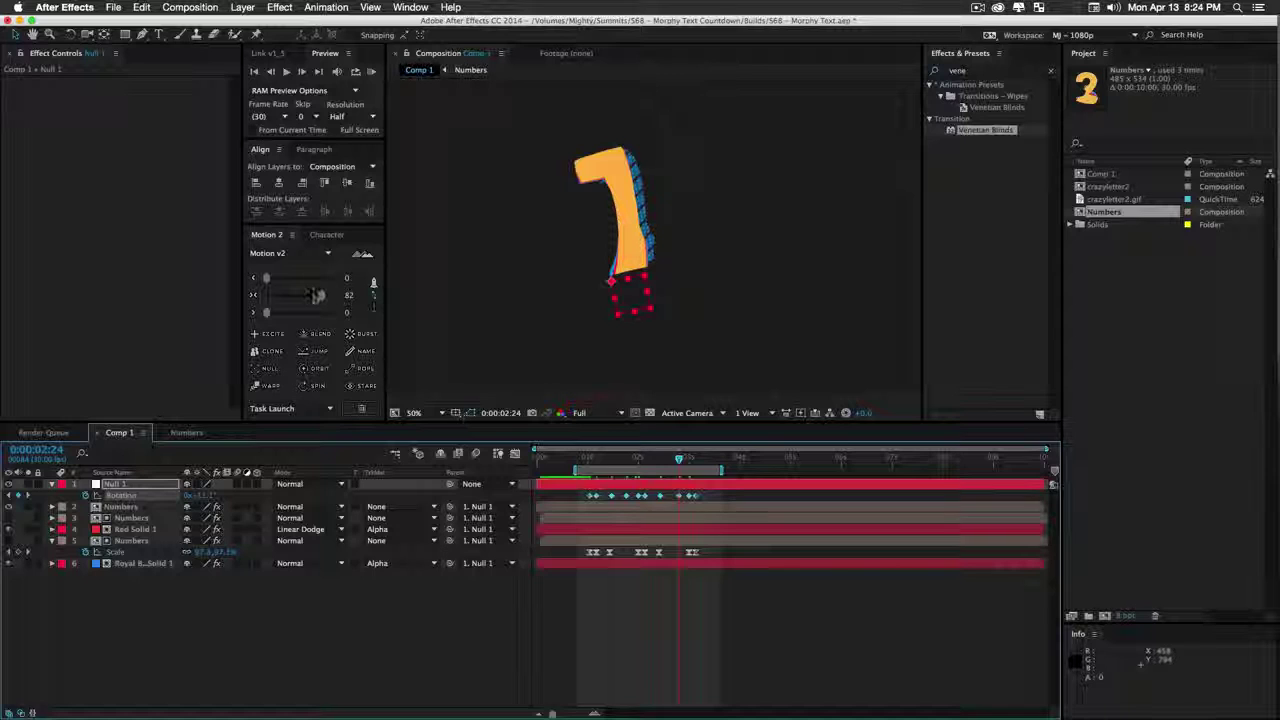
drag(314, 295, 311, 295)
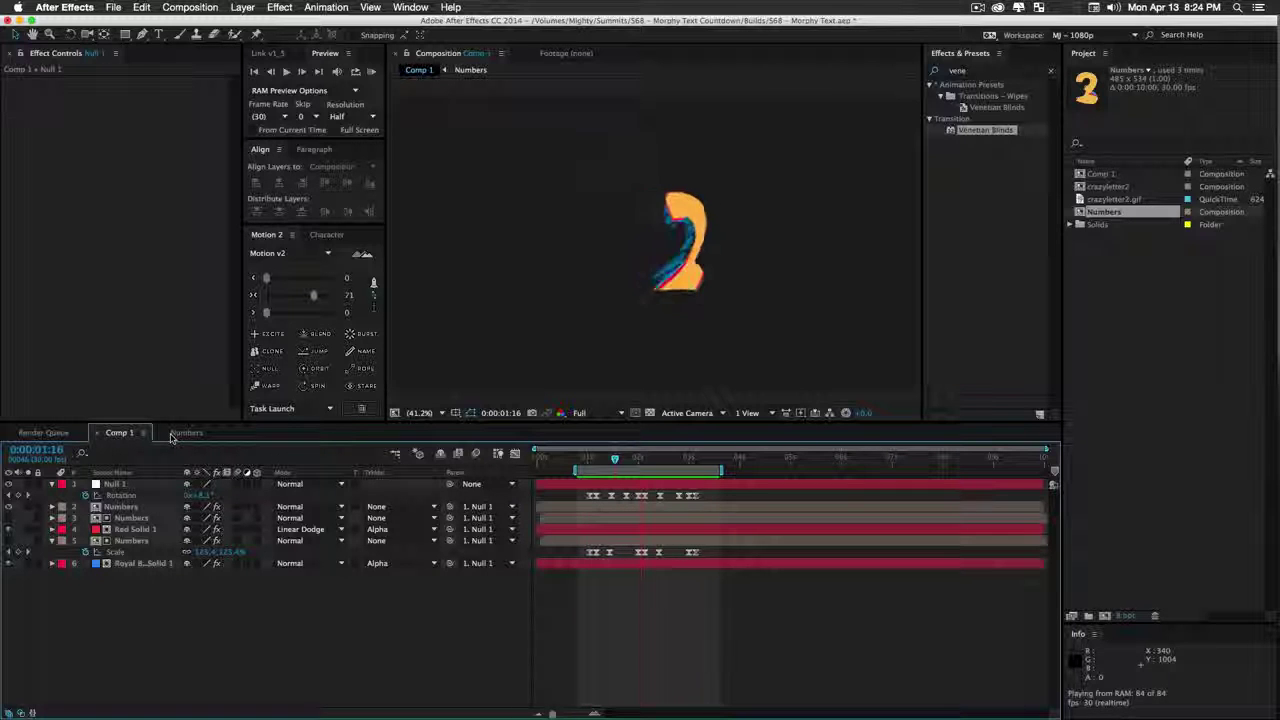
Open the crazyletter2 reference composition and preview its animation for comparison
double_click(1108, 186)
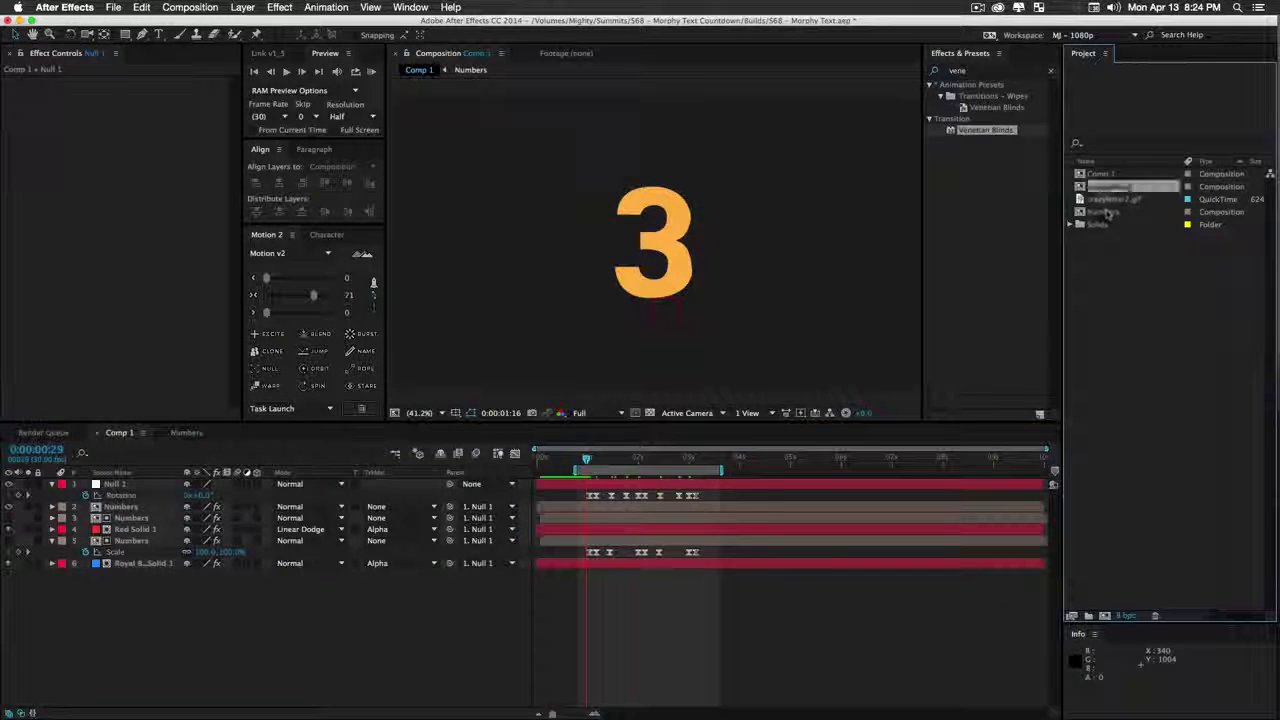
key(KP_0)
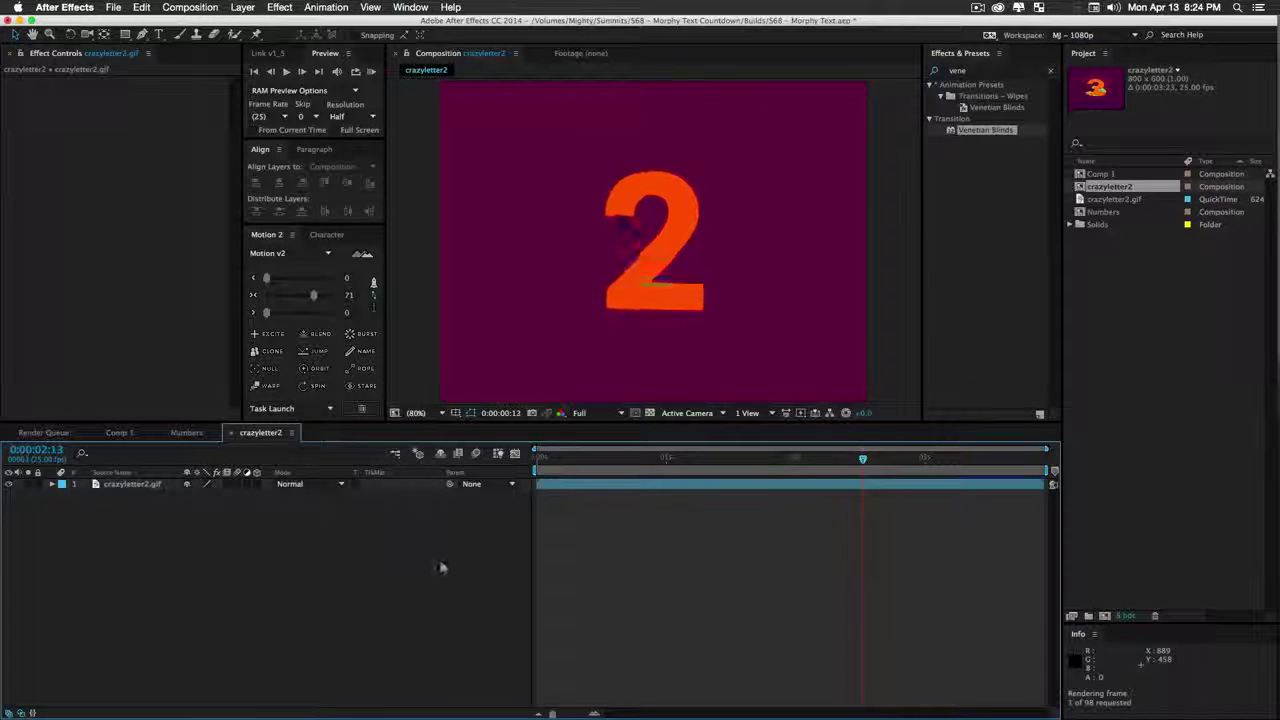